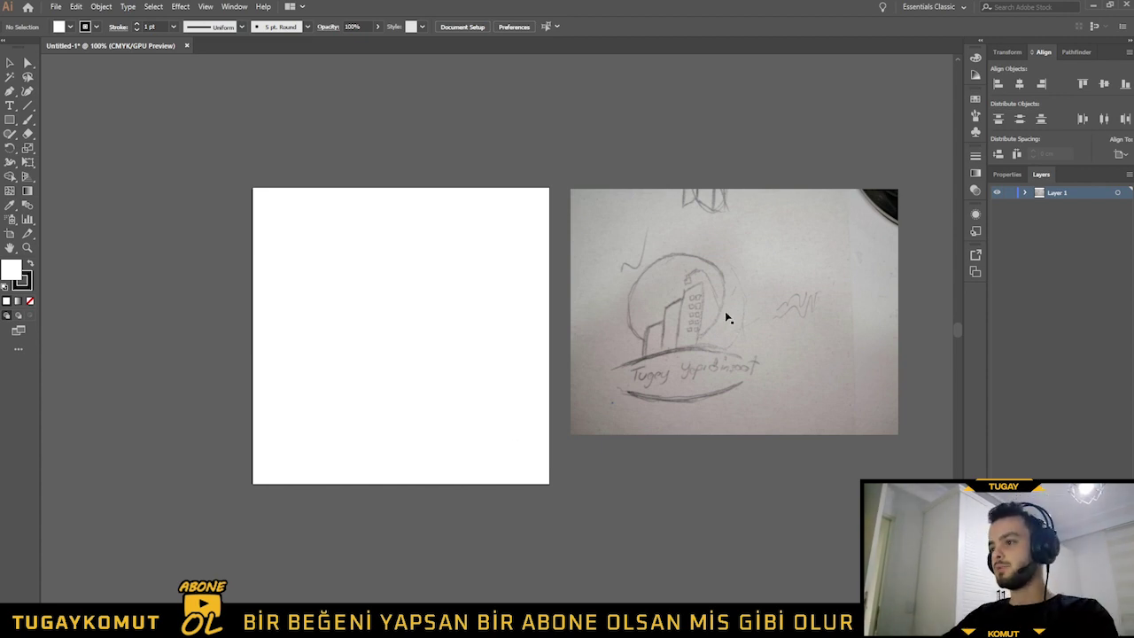
# - Position the pencil logo sketch photo on the artboard, then deselect it
pyautogui.moveTo(726, 313); pyautogui.dragTo(532, 370)
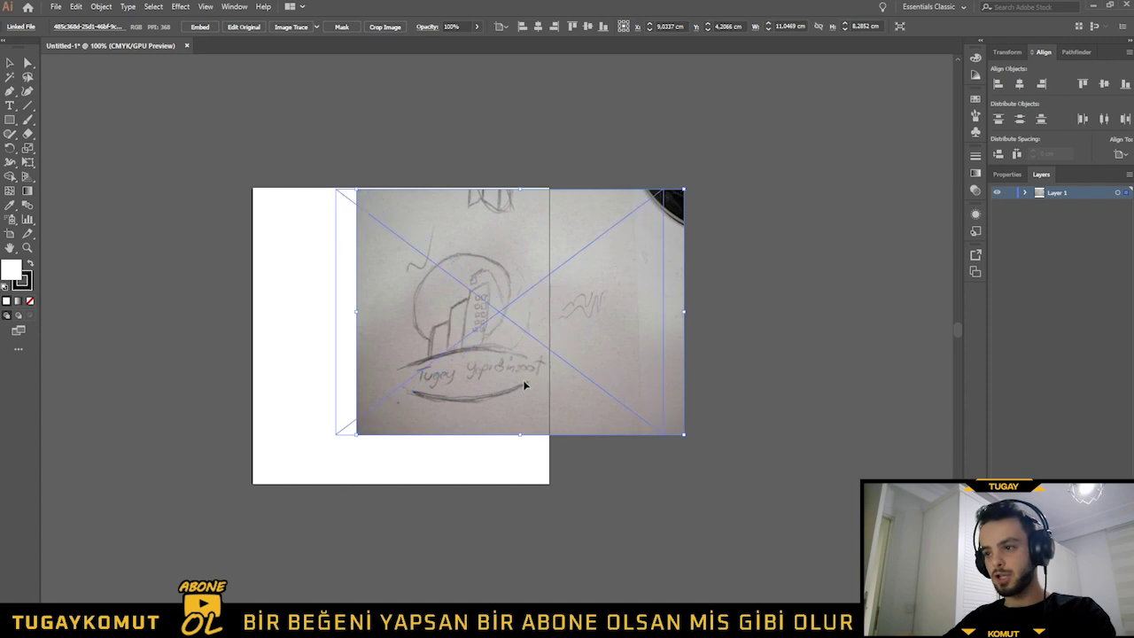
pyautogui.scroll(2, 458, 322)
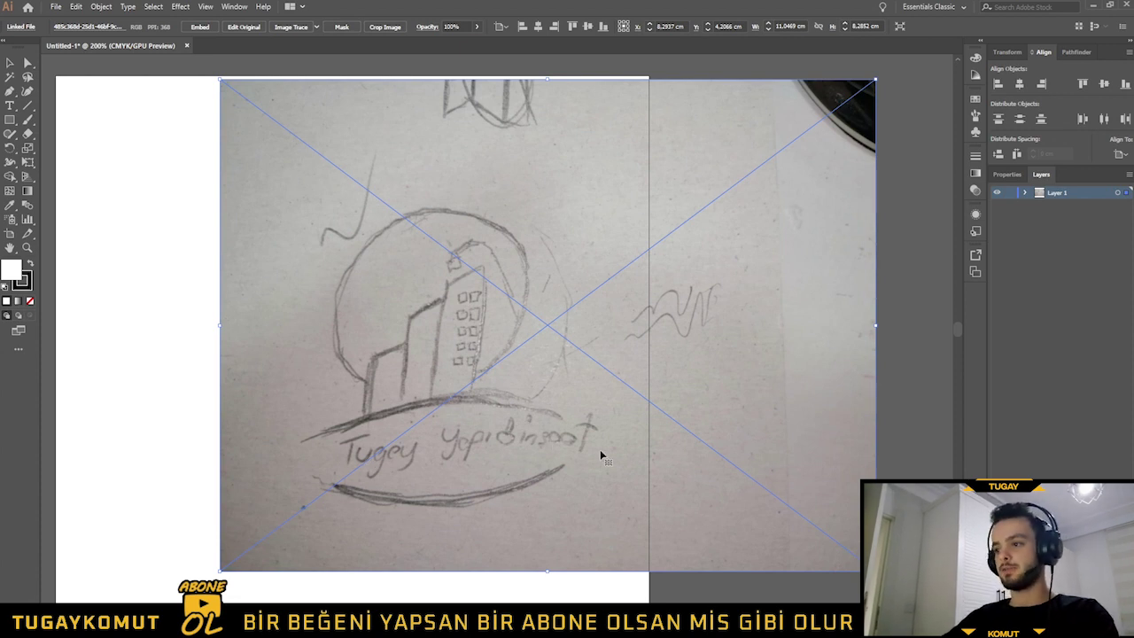
pyautogui.scroll(-1, 682, 387)
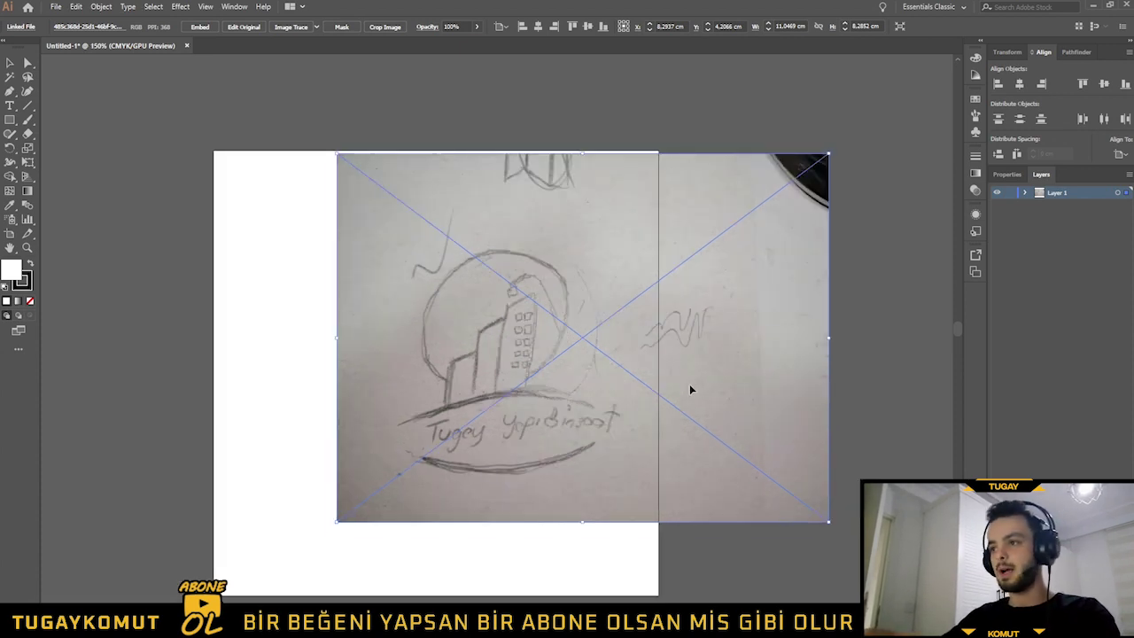
pyautogui.moveTo(691, 389); pyautogui.dragTo(656, 408)
pyautogui.click(811, 371)
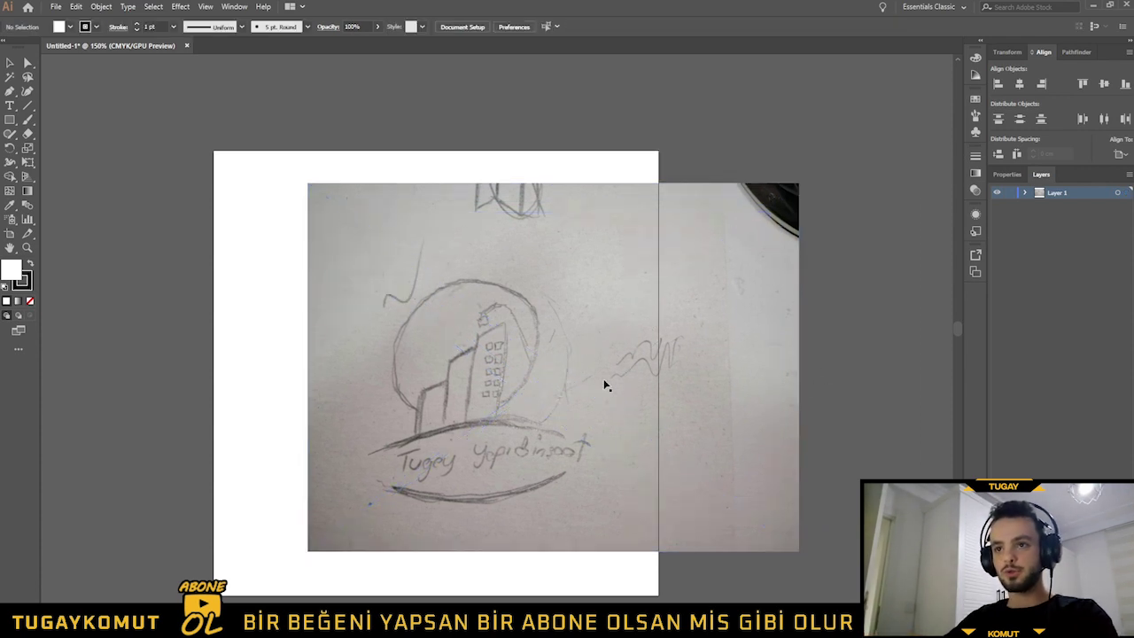
# - Choose the Rectangle Tool from the shape flyout, cancelling the size dialog
pyautogui.click(10, 122)
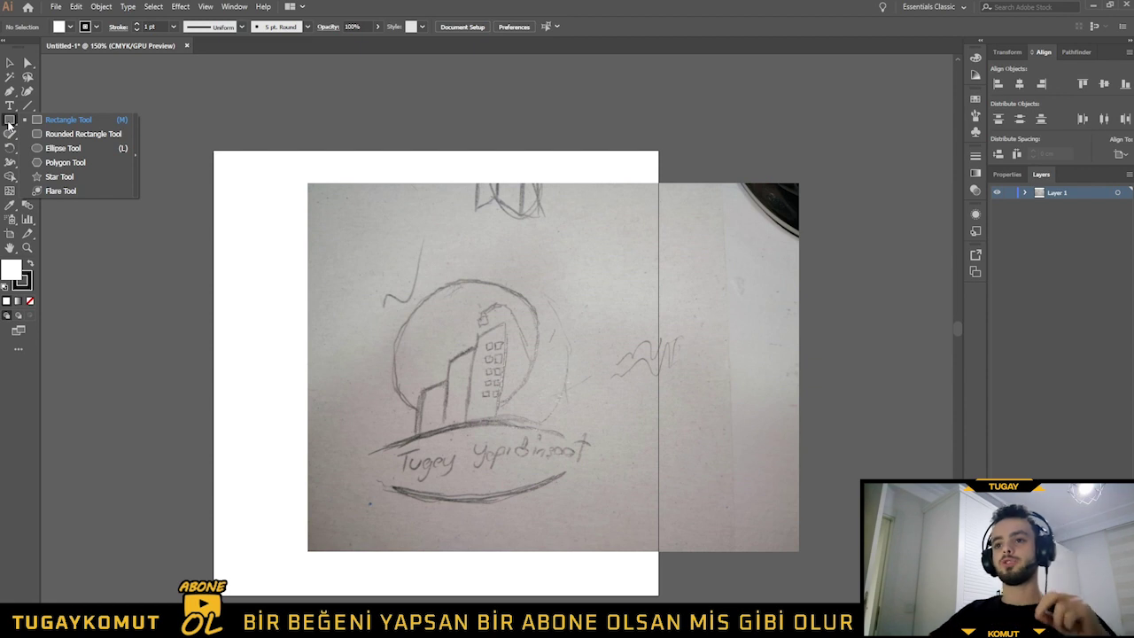
pyautogui.click(71, 210)
pyautogui.click(72, 209)
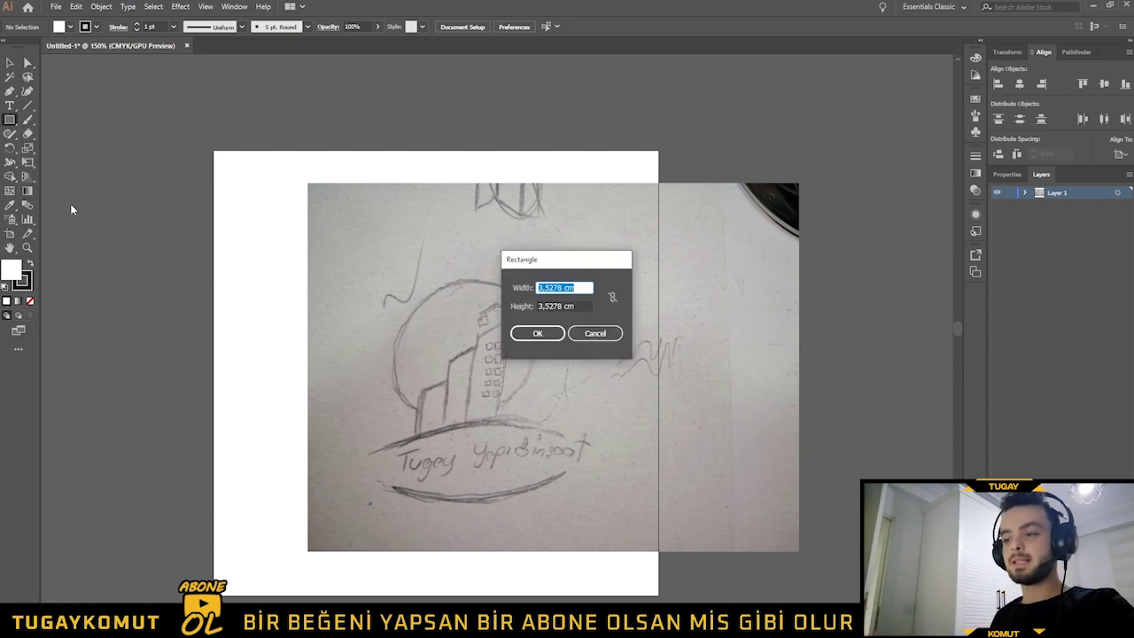
pyautogui.press('Escape')
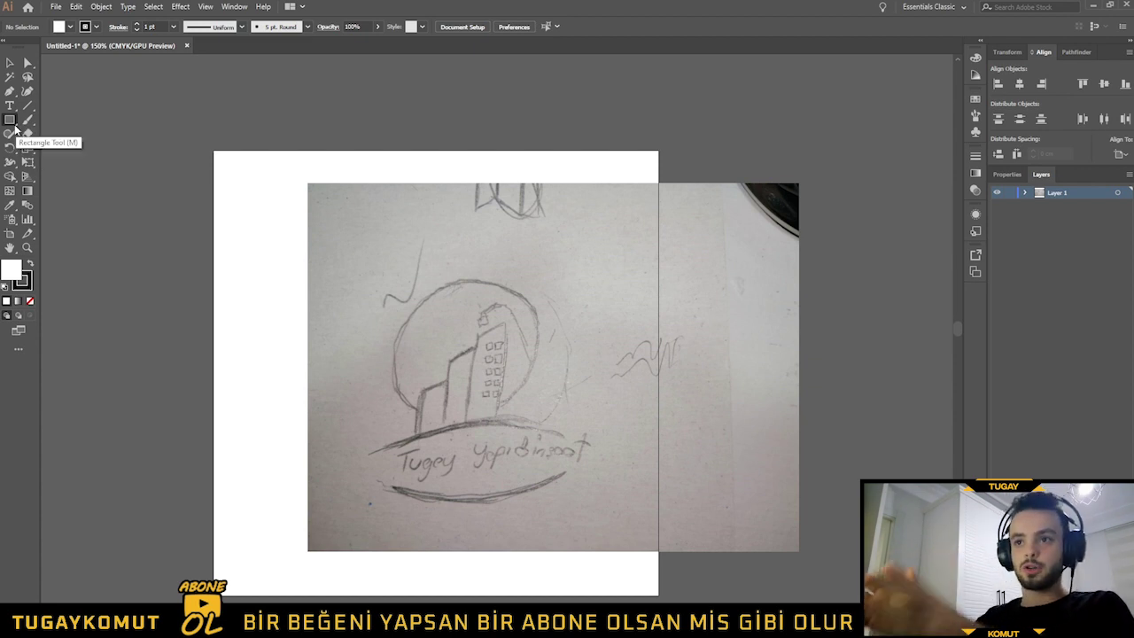
pyautogui.click(9, 120)
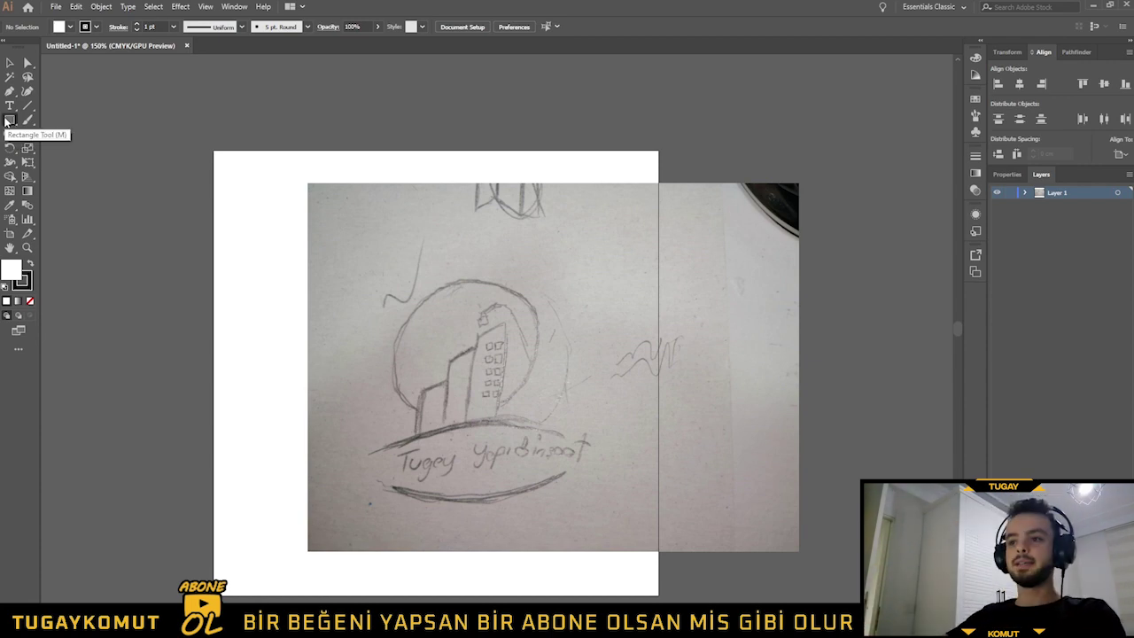
pyautogui.click(7, 123)
pyautogui.click(68, 120)
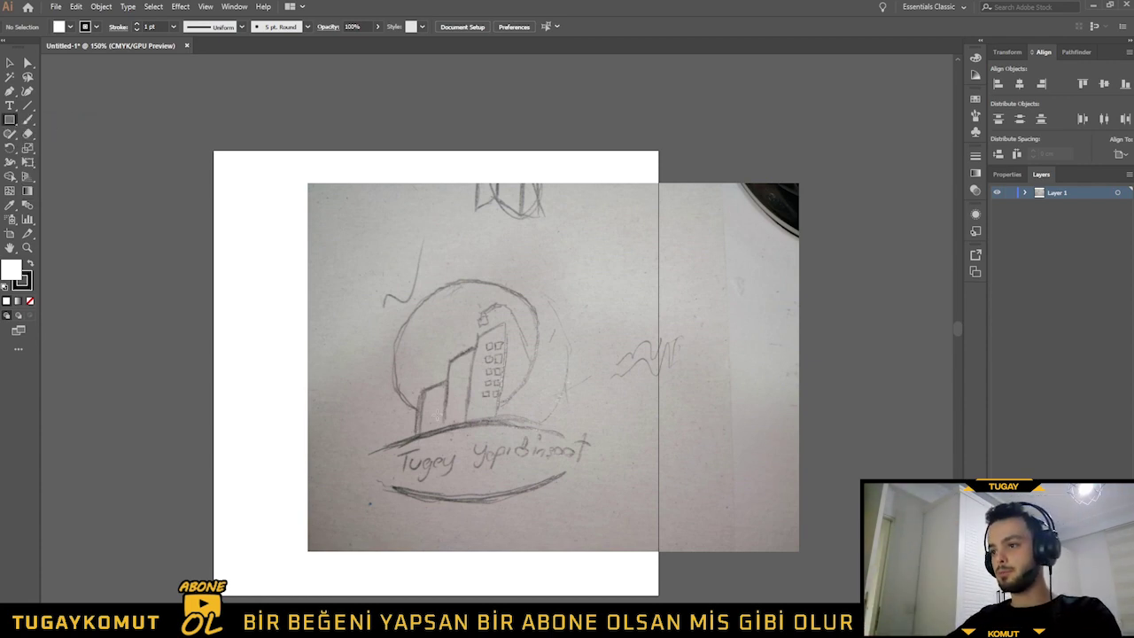
# - Zoom in on the sketch and drag a rectangle over the tall building
pyautogui.keyDown('alt'); pyautogui.scroll(2, 439, 414); pyautogui.keyUp('alt')
pyautogui.keyDown('alt'); pyautogui.scroll(1, 492, 358); pyautogui.keyUp('alt')
pyautogui.keyDown('alt'); pyautogui.scroll(1, 570, 276); pyautogui.keyUp('alt')
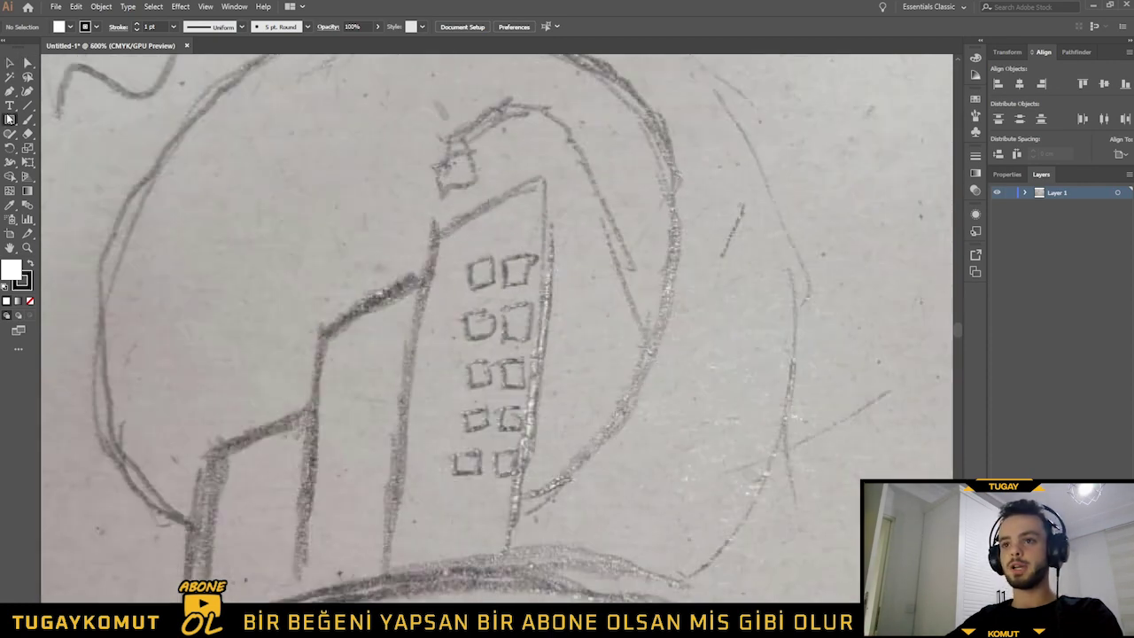
pyautogui.keyDown('alt'); pyautogui.scroll(1, 738, 202); pyautogui.keyUp('alt')
pyautogui.keyDown('alt'); pyautogui.scroll(1, 738, 202); pyautogui.keyUp('alt')
pyautogui.keyDown('alt'); pyautogui.scroll(-2, 738, 202); pyautogui.keyUp('alt')
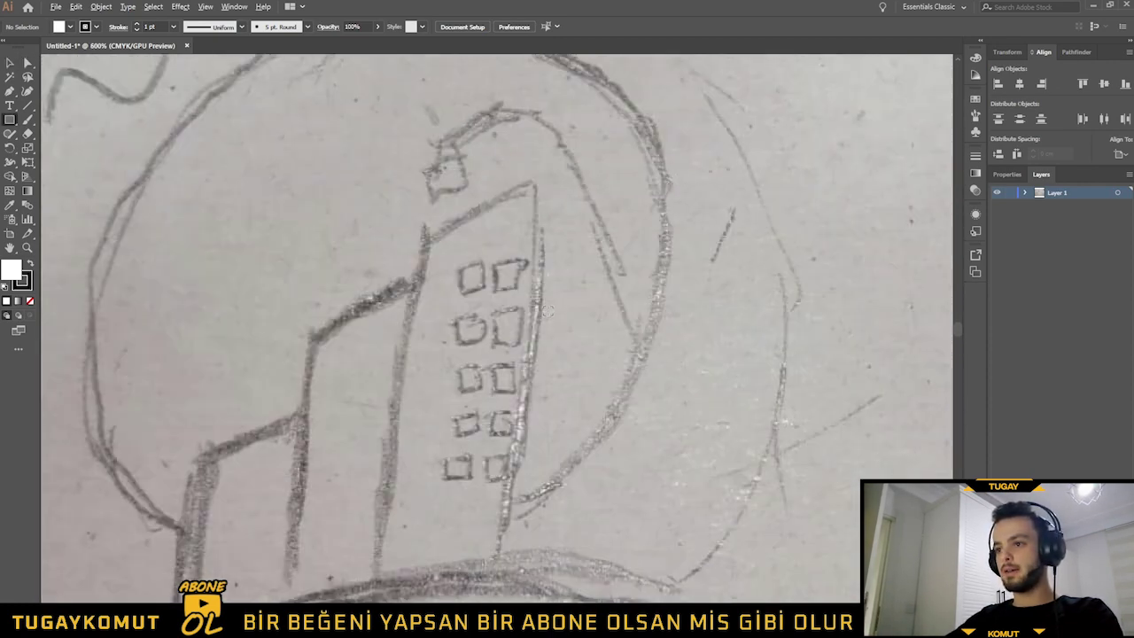
pyautogui.keyDown('alt'); pyautogui.scroll(1, 547, 310); pyautogui.keyUp('alt')
pyautogui.keyDown('alt'); pyautogui.scroll(-1, 556, 303); pyautogui.keyUp('alt')
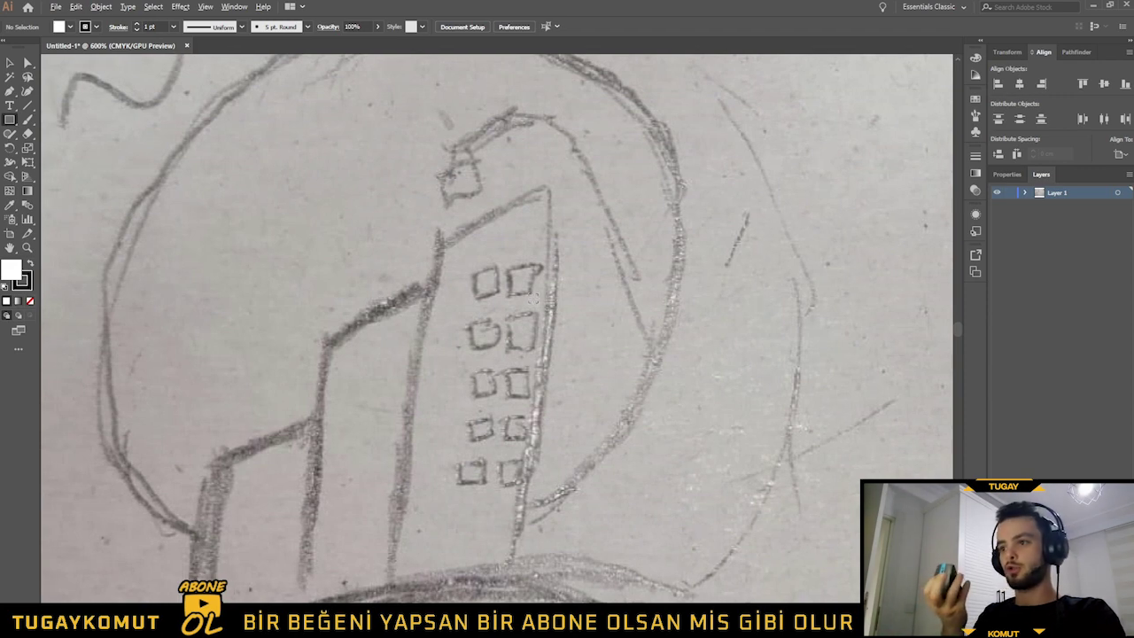
pyautogui.keyDown('alt'); pyautogui.scroll(-3, 535, 298); pyautogui.keyUp('alt')
pyautogui.scroll(1, 535, 298)
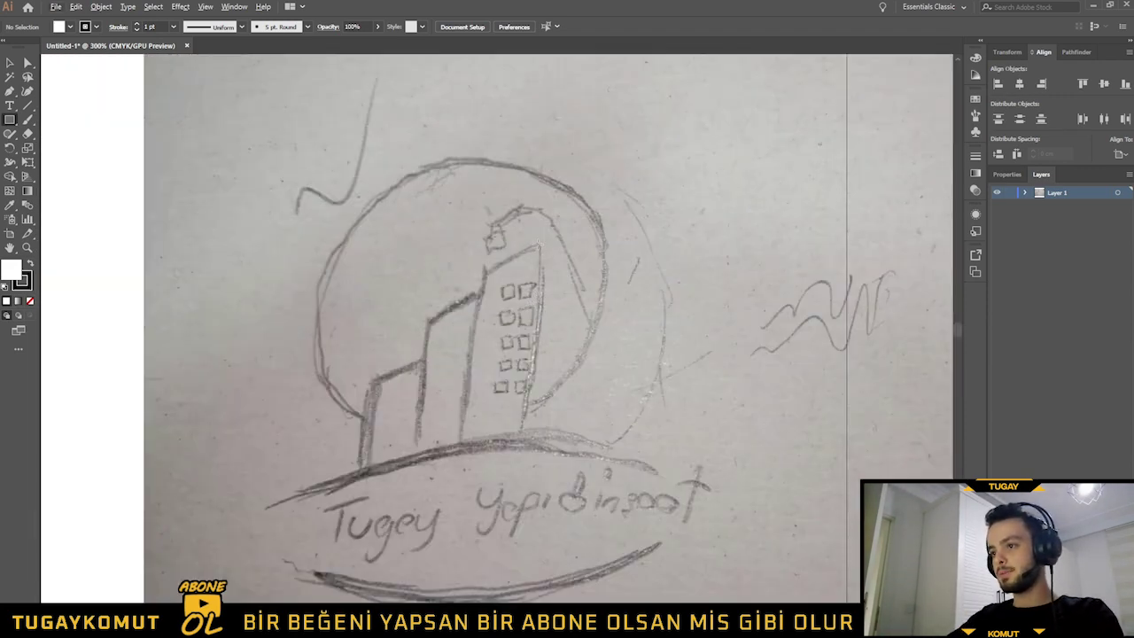
pyautogui.moveTo(538, 246); pyautogui.dragTo(465, 438)
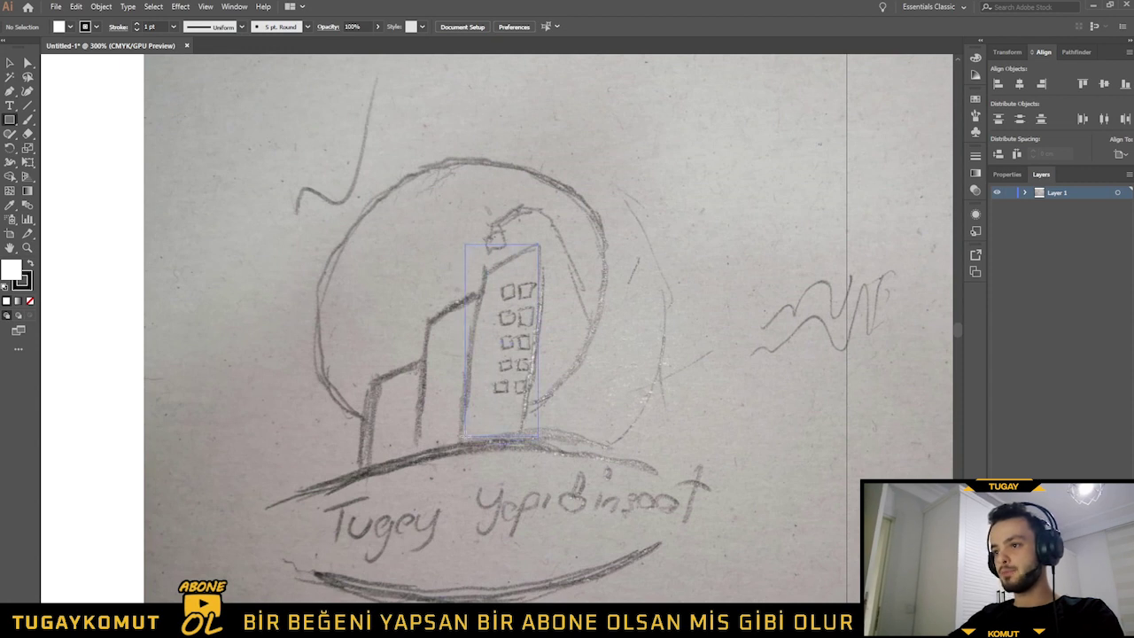
# - Finish the tall-building rectangle and set its fill and stroke to None
pyautogui.moveTo(465, 438); pyautogui.dragTo(478, 435)
pyautogui.press('v')
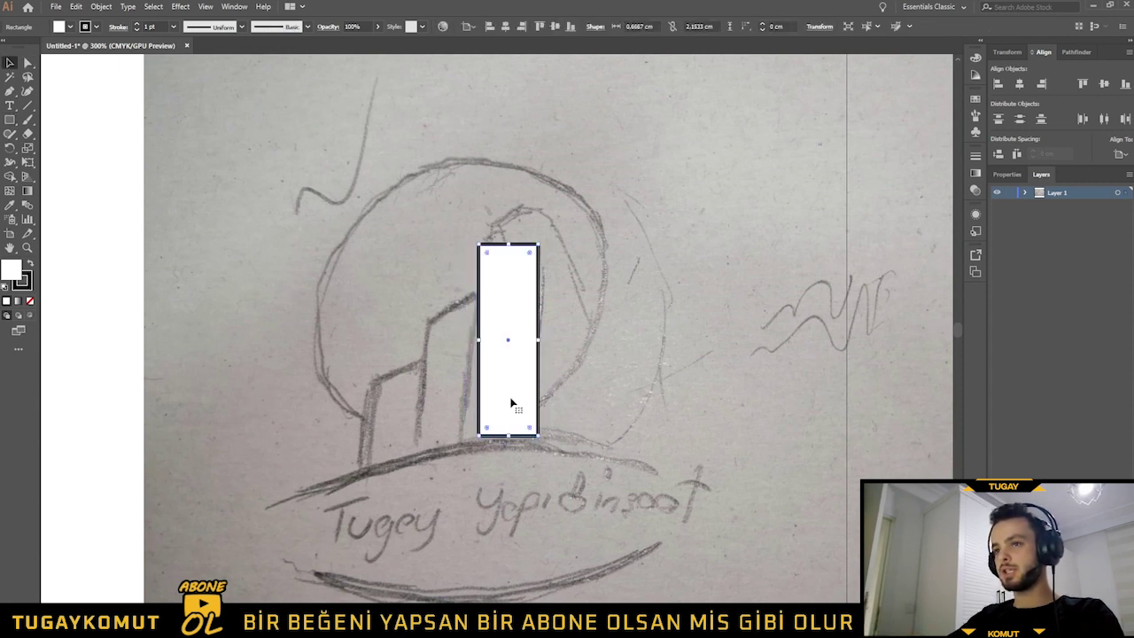
pyautogui.click(70, 29)
pyautogui.click(7, 45)
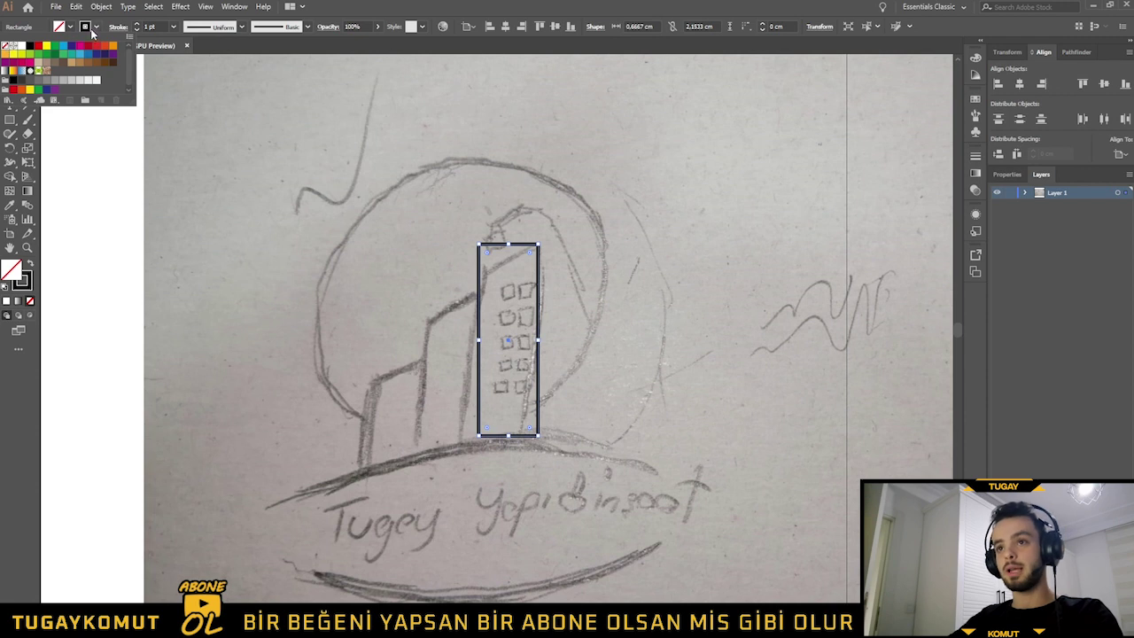
pyautogui.click(93, 27)
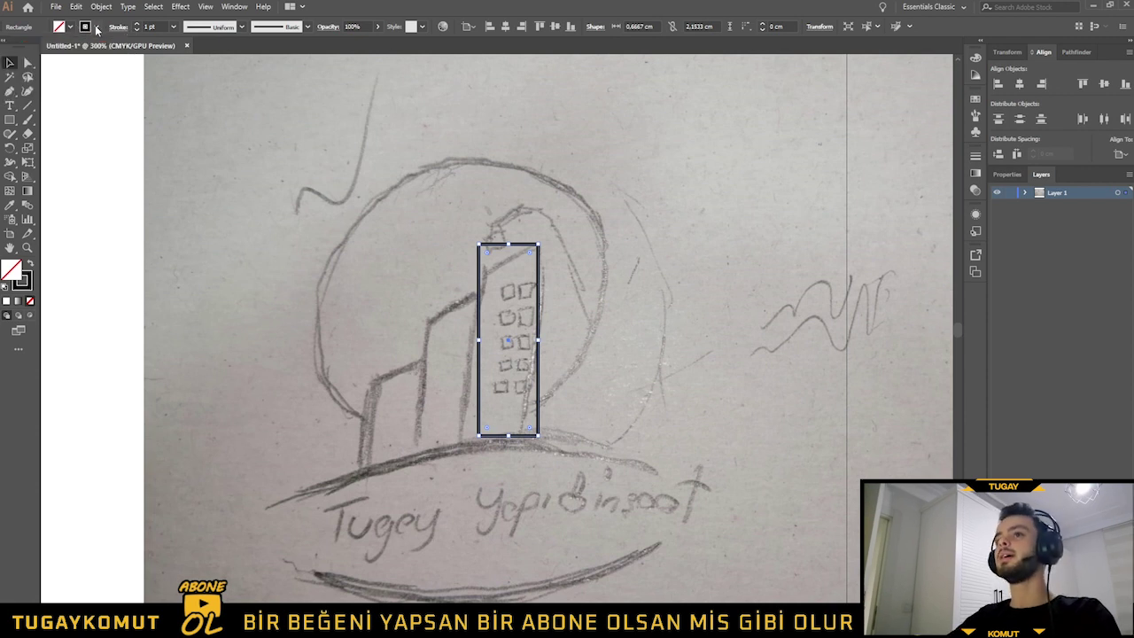
pyautogui.click(6, 45)
# - Fill the rectangle with bright red DD001B via the Color Picker
pyautogui.click(68, 31)
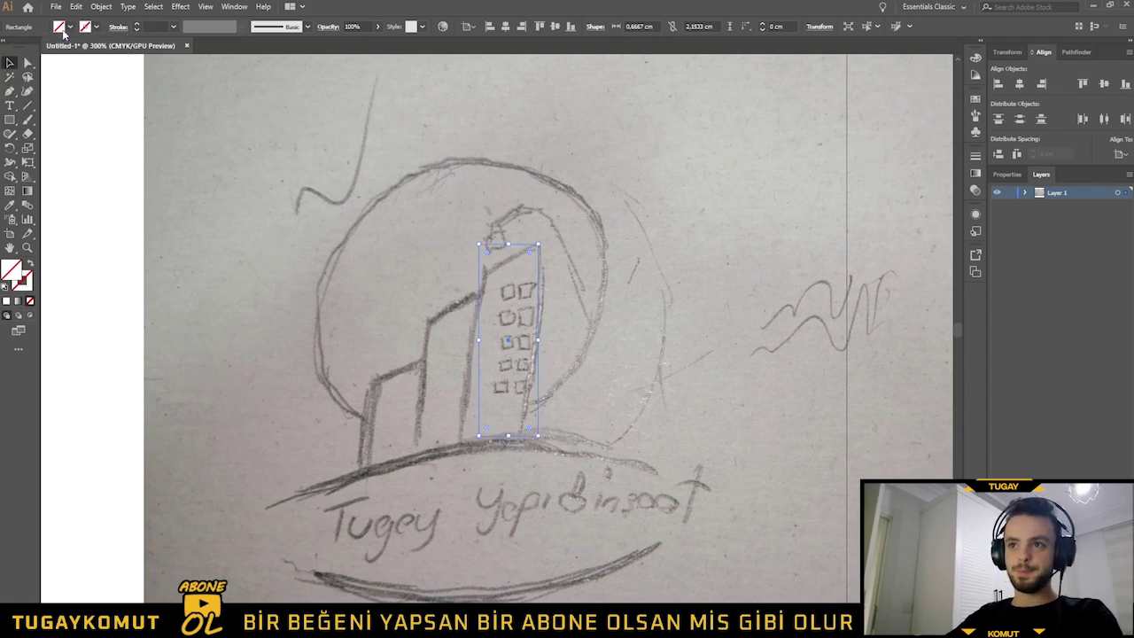
pyautogui.click(87, 46)
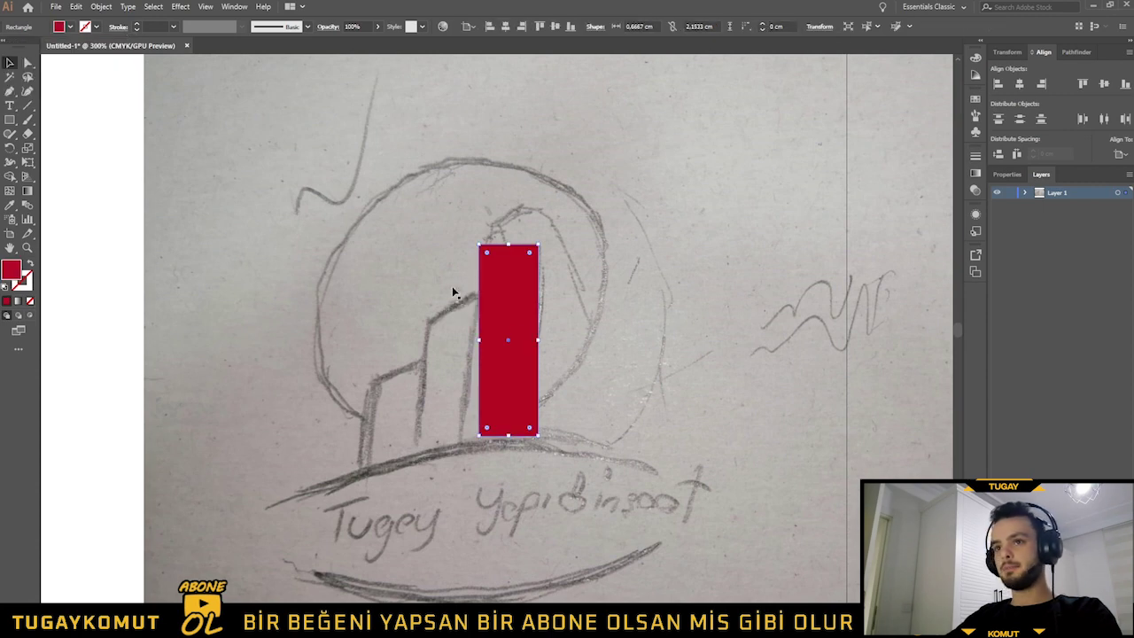
pyautogui.doubleClick(11, 271)
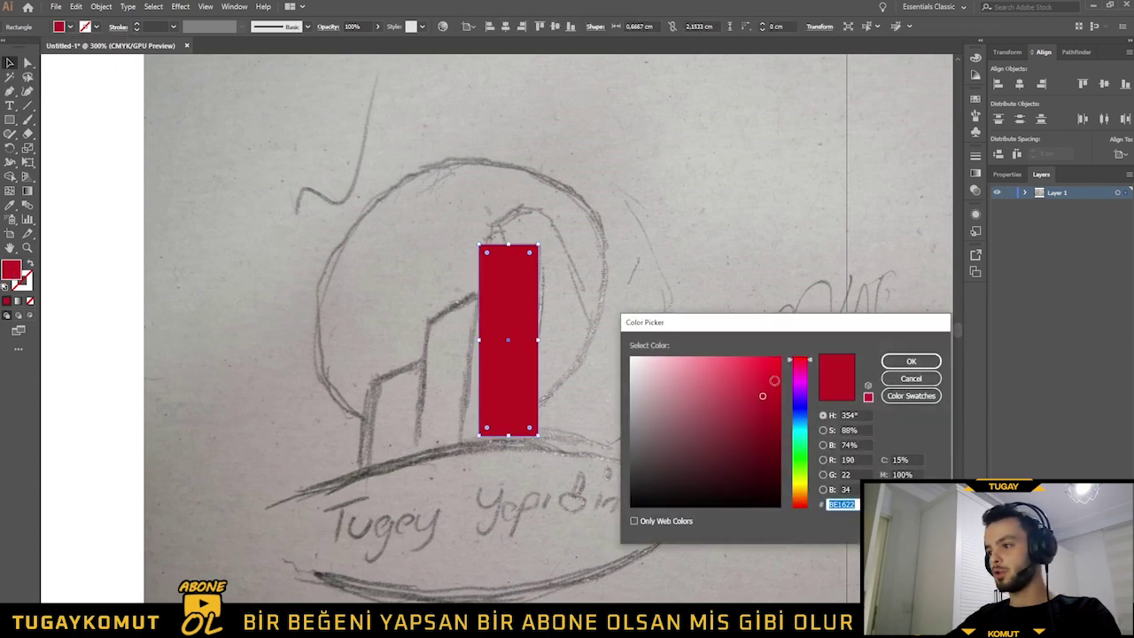
pyautogui.moveTo(774, 380); pyautogui.dragTo(779, 376)
pyautogui.click(927, 363)
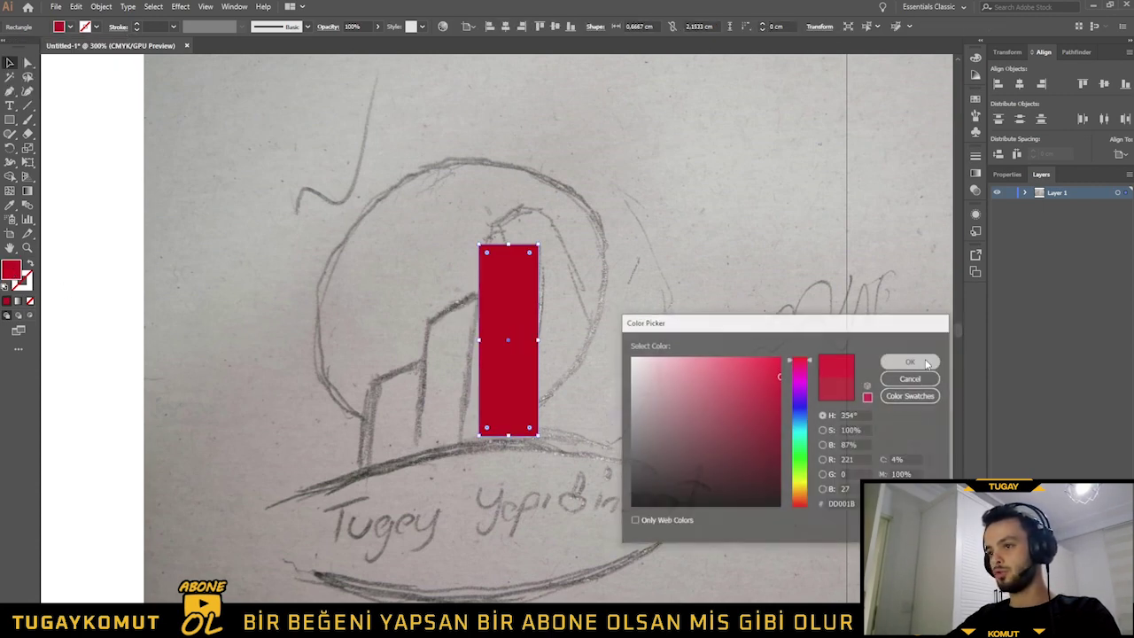
pyautogui.click(588, 361)
pyautogui.click(517, 359)
# - Add a shorter copy of the red bar on the left and set both to 50% opacity
pyautogui.scroll(1, 501, 380)
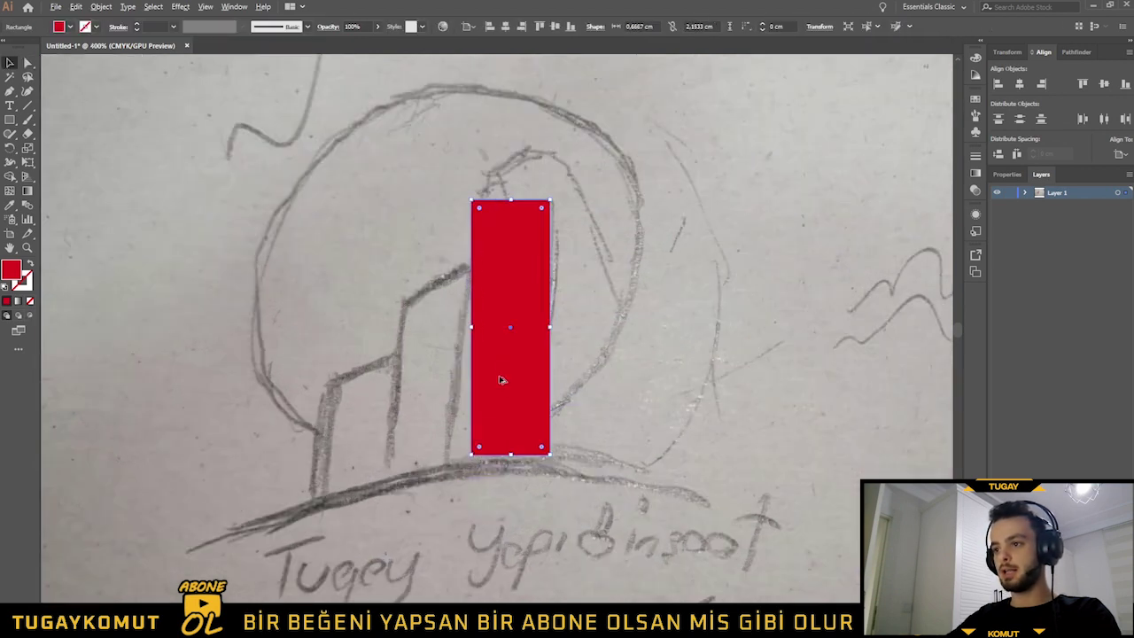
pyautogui.moveTo(501, 380); pyautogui.dragTo(423, 382)
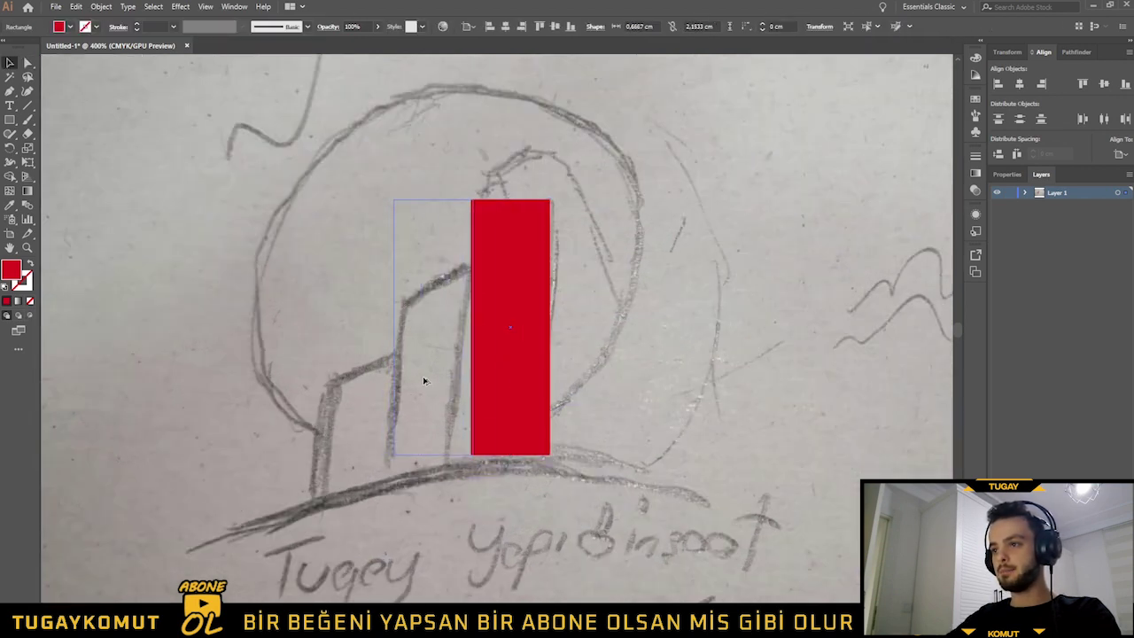
pyautogui.moveTo(433, 198); pyautogui.dragTo(434, 234)
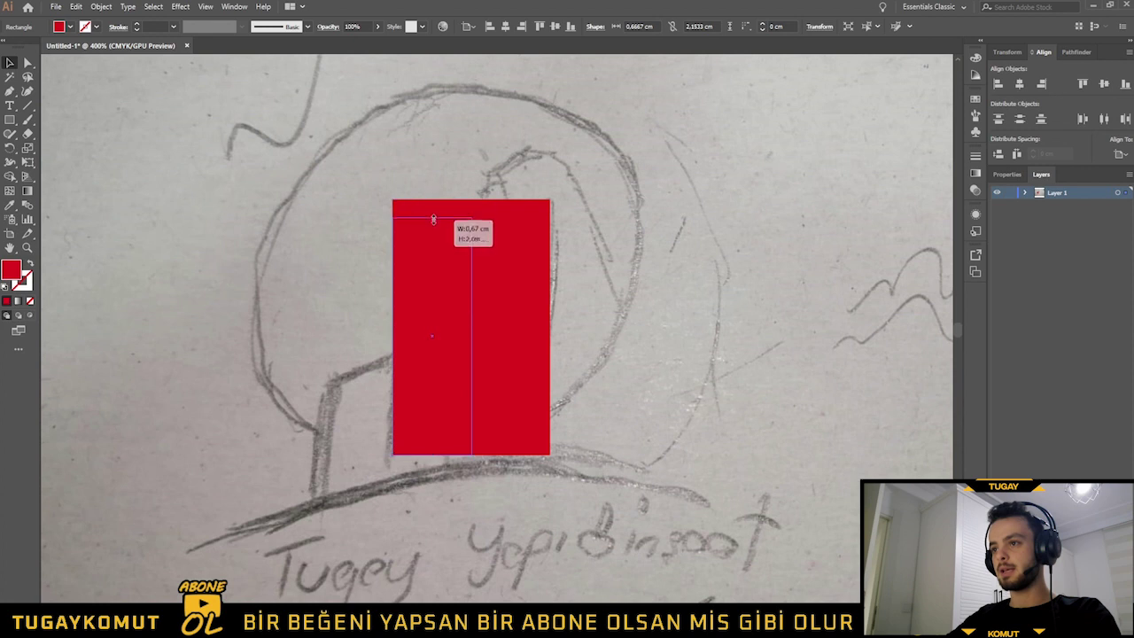
pyautogui.keyDown('shift'); pyautogui.click(518, 304); pyautogui.keyUp('shift')
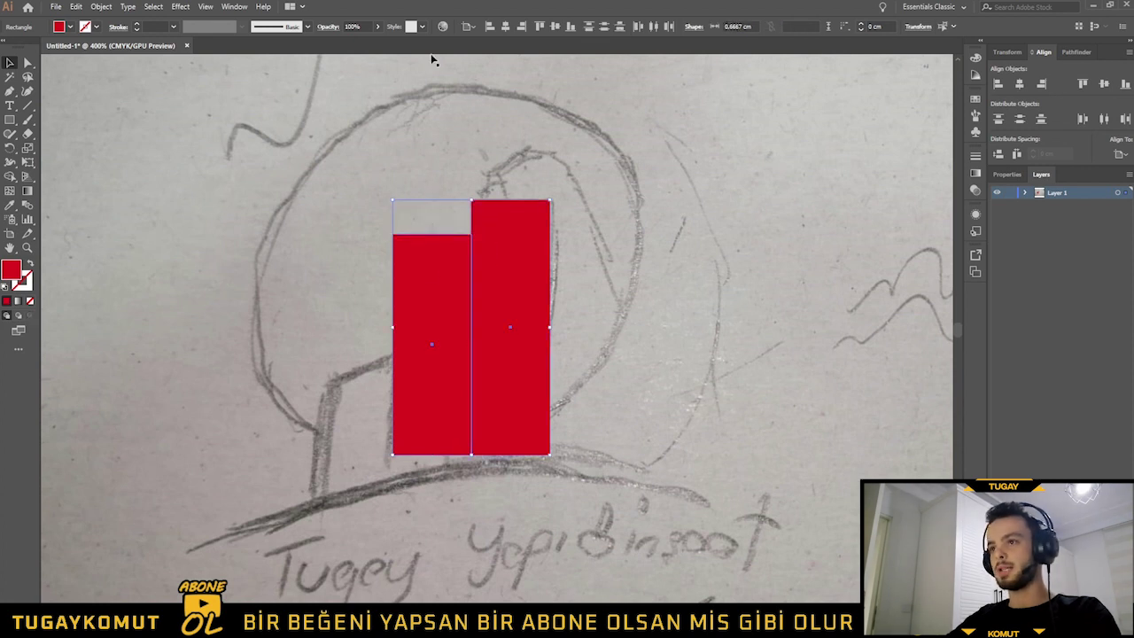
pyautogui.moveTo(376, 42); pyautogui.dragTo(353, 41)
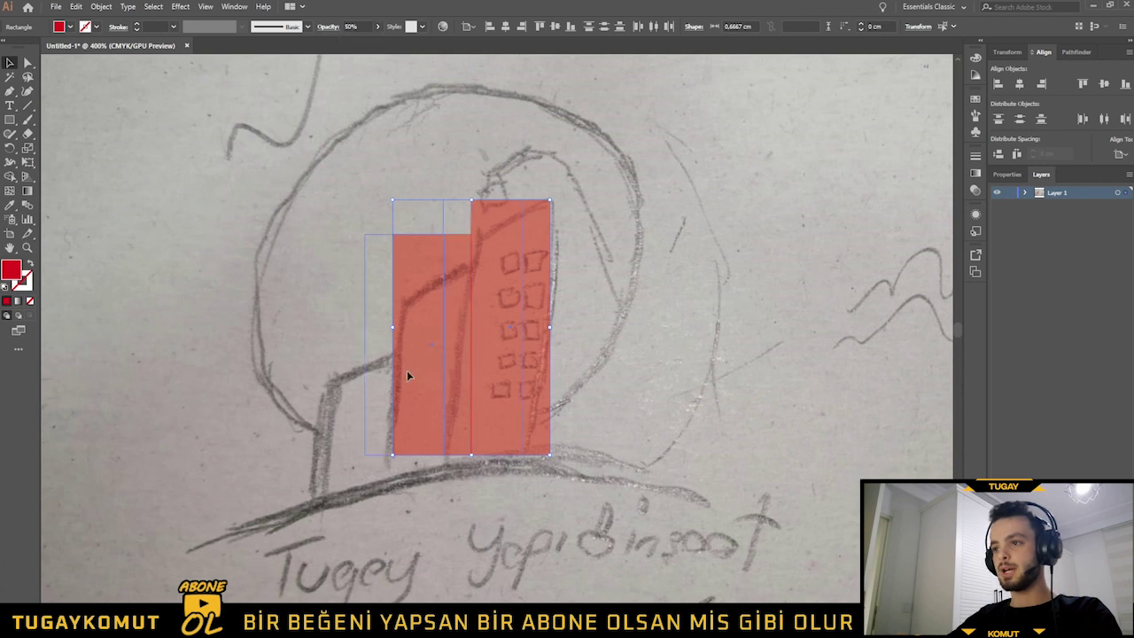
pyautogui.moveTo(435, 375); pyautogui.dragTo(441, 381)
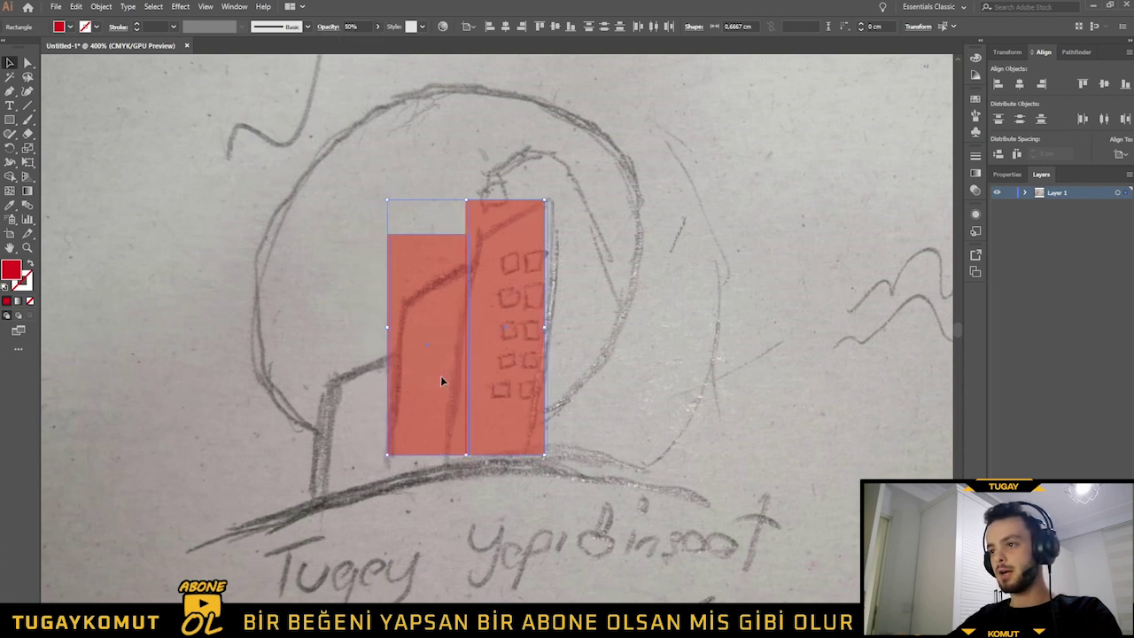
# - Align the left bar to its building and shorten a third bar over the lowest building
pyautogui.click(313, 374)
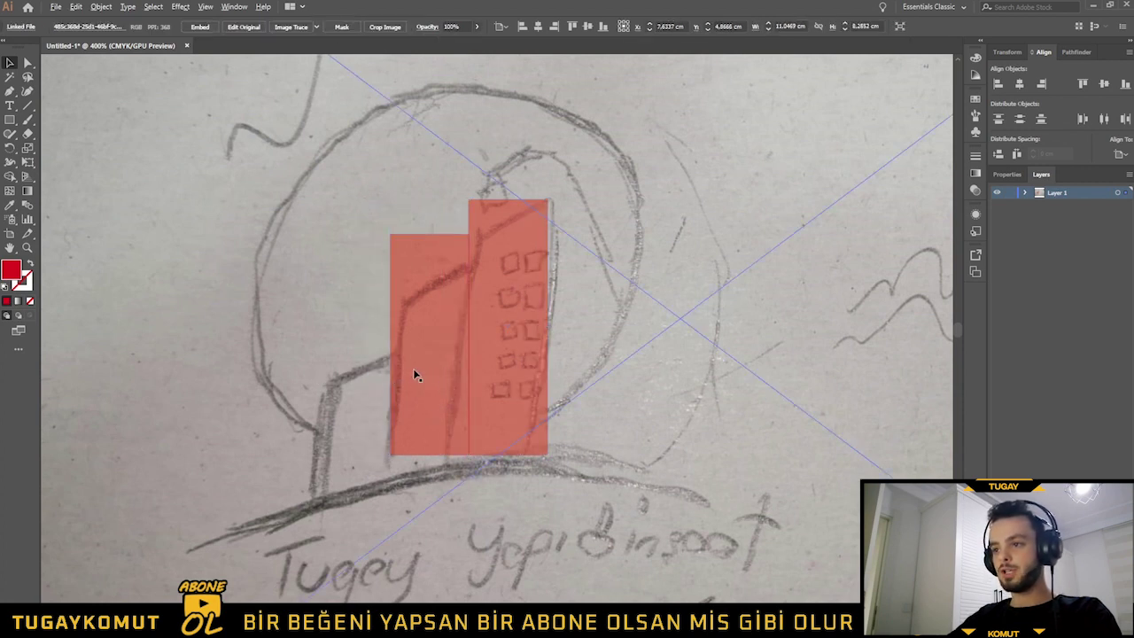
pyautogui.moveTo(432, 369); pyautogui.dragTo(352, 369)
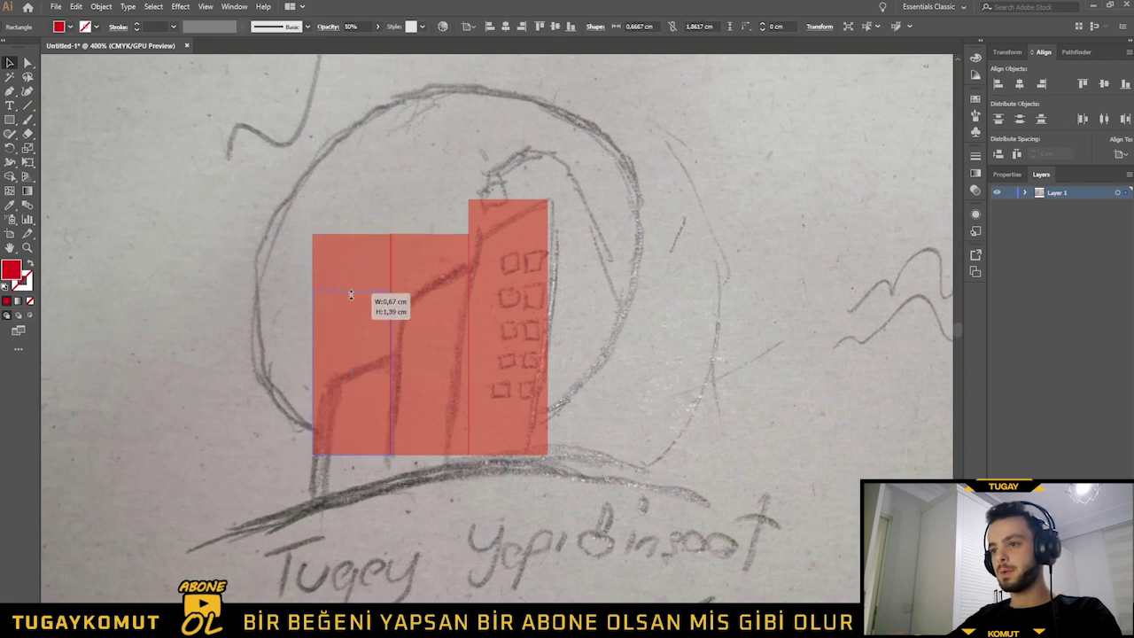
pyautogui.moveTo(353, 234); pyautogui.dragTo(353, 293)
pyautogui.hotkey('ctrl', 'a')
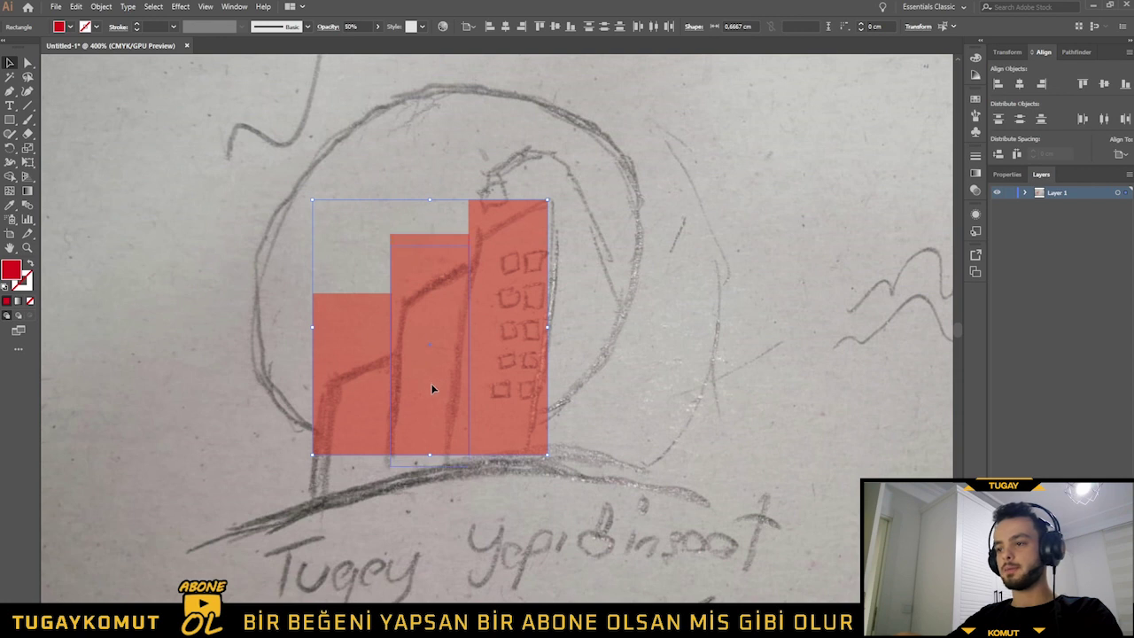
pyautogui.click(432, 388)
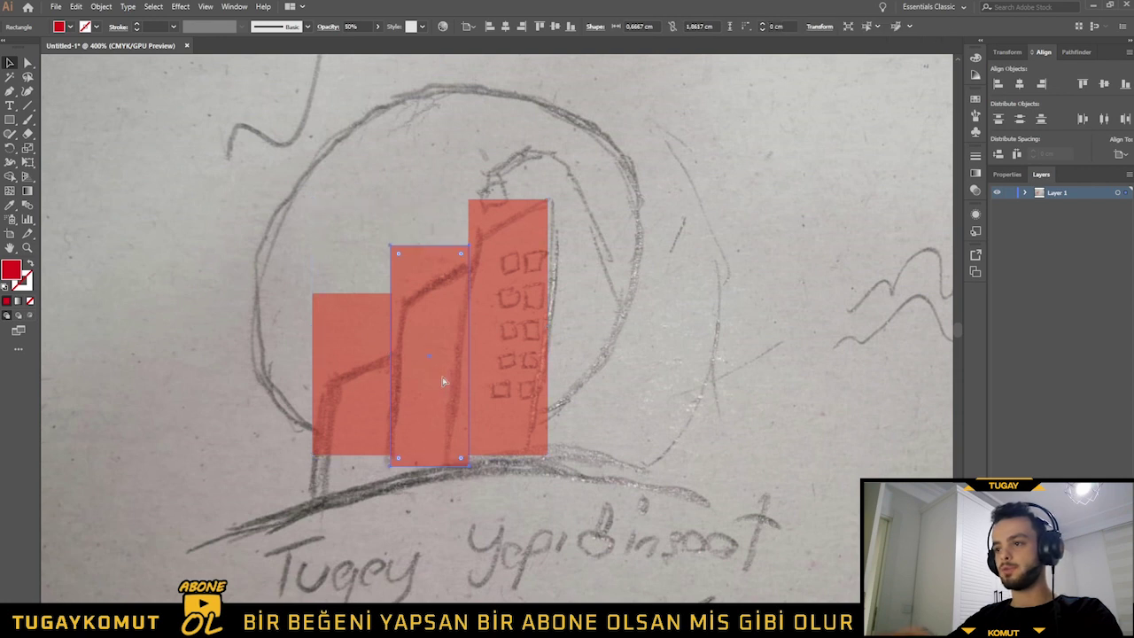
# - Try slanting the tall bar's top-right anchor upward, then undo the slant and move
pyautogui.press('a')
pyautogui.click(548, 199)
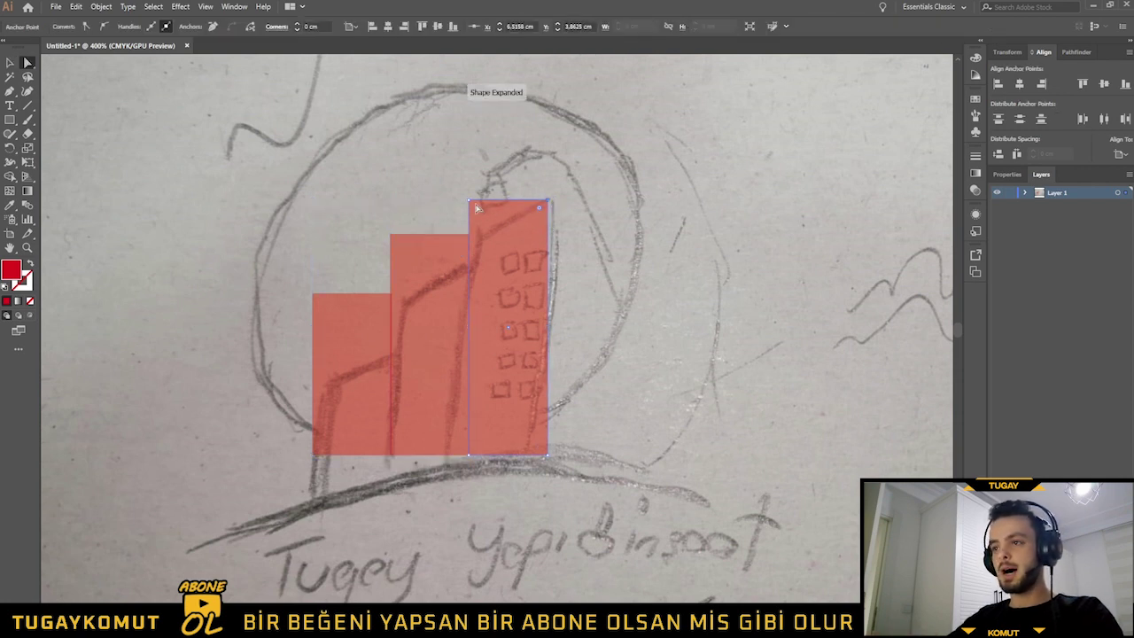
pyautogui.click(9, 62)
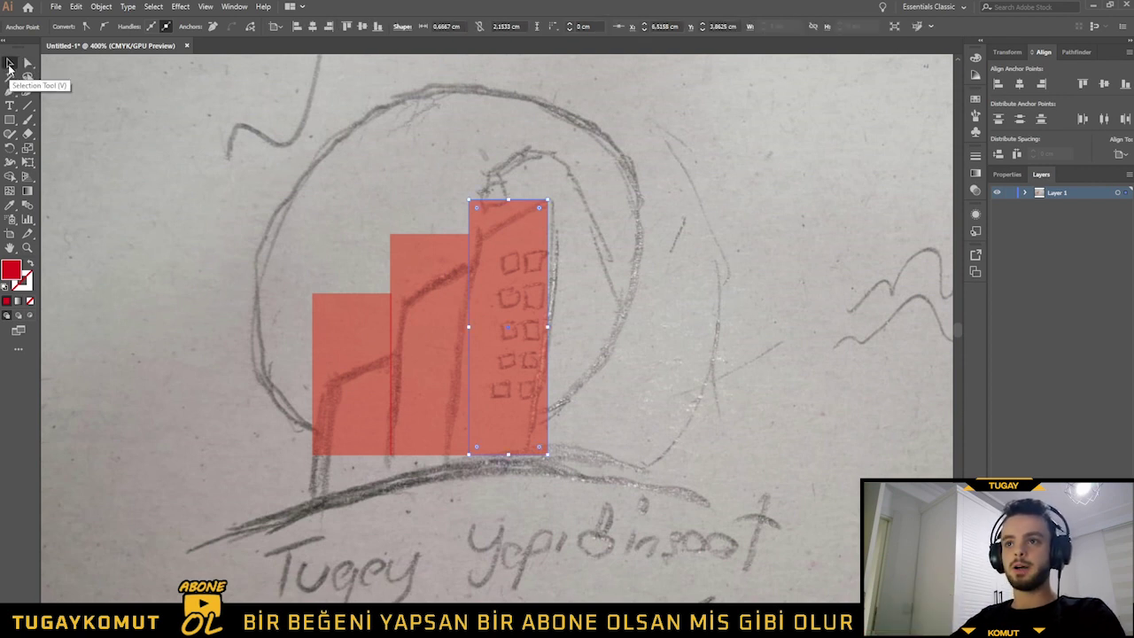
pyautogui.press('a')
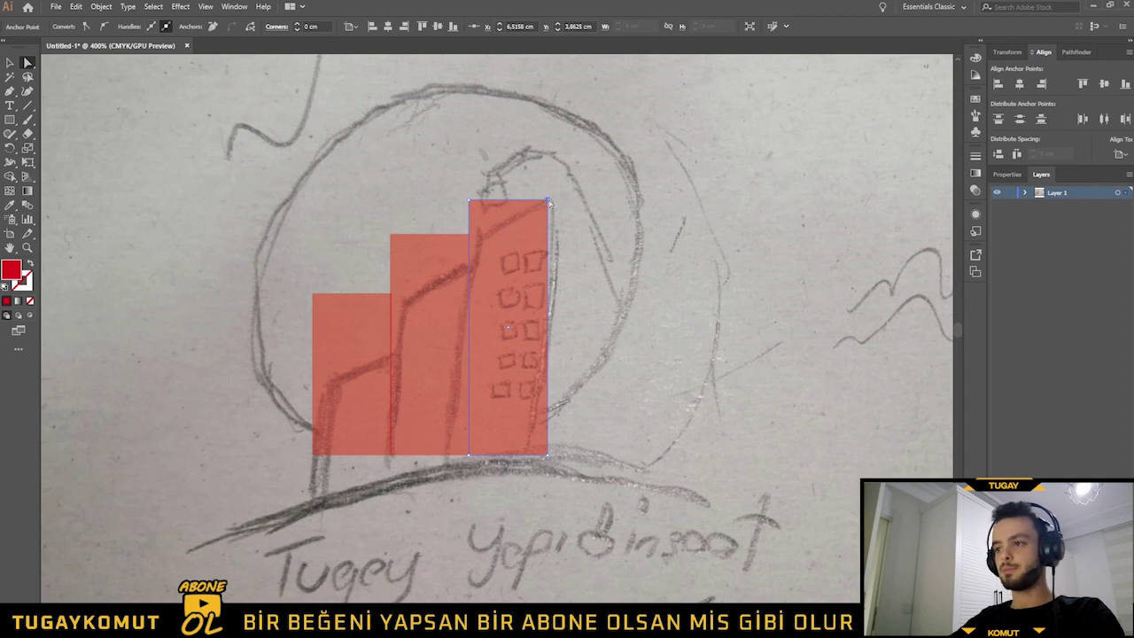
pyautogui.press('v')
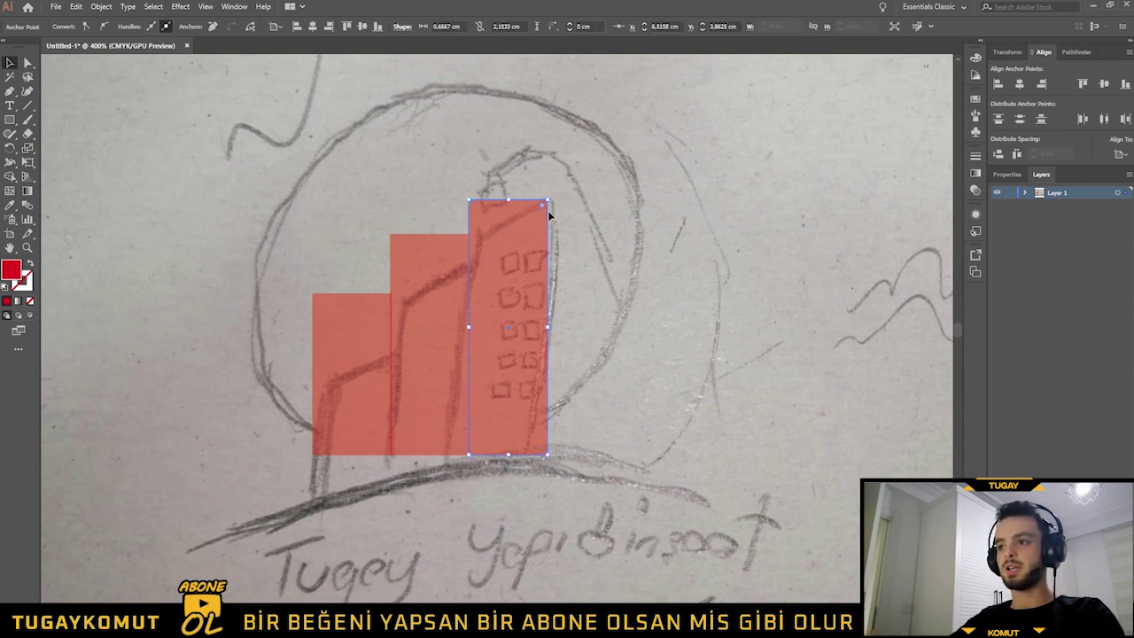
pyautogui.press('a')
pyautogui.click(502, 299)
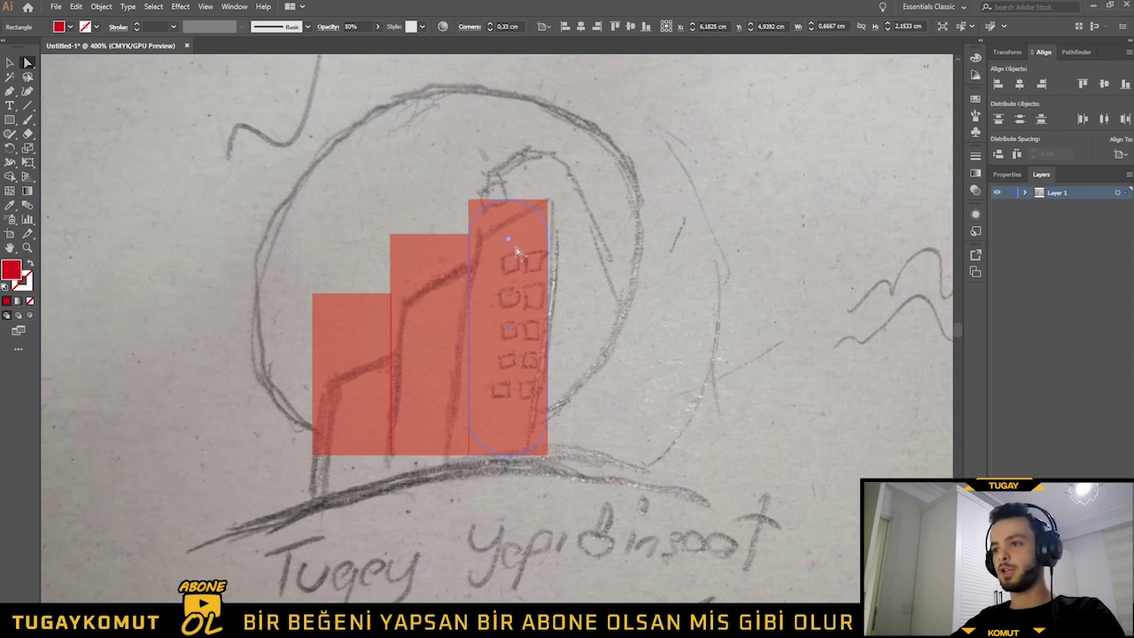
pyautogui.moveTo(517, 249); pyautogui.dragTo(548, 207)
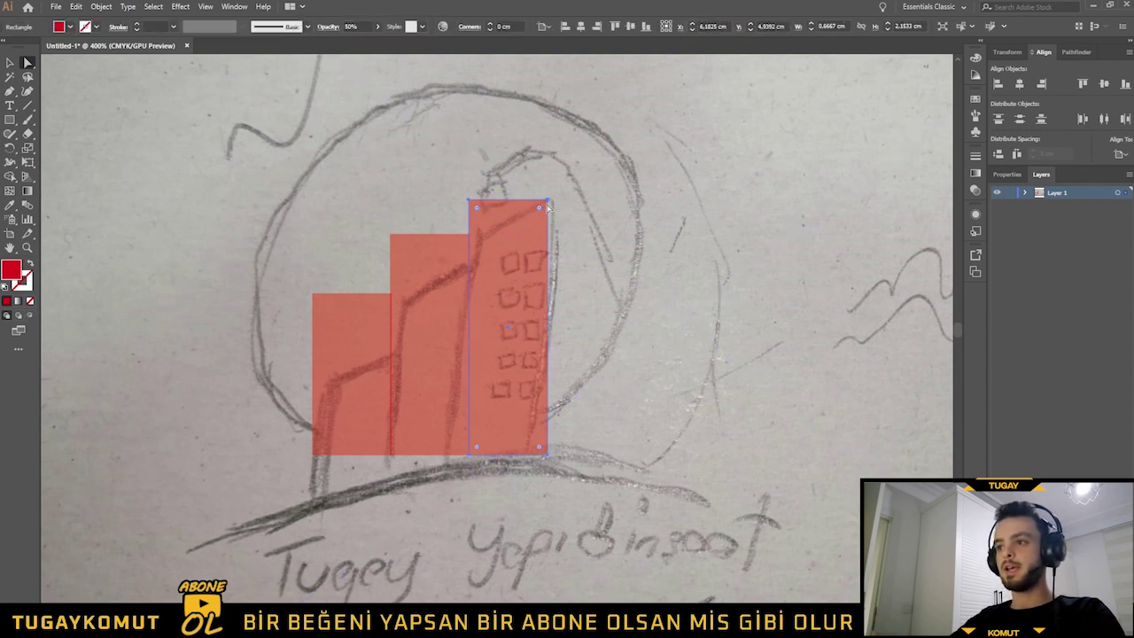
pyautogui.moveTo(549, 201); pyautogui.dragTo(549, 147)
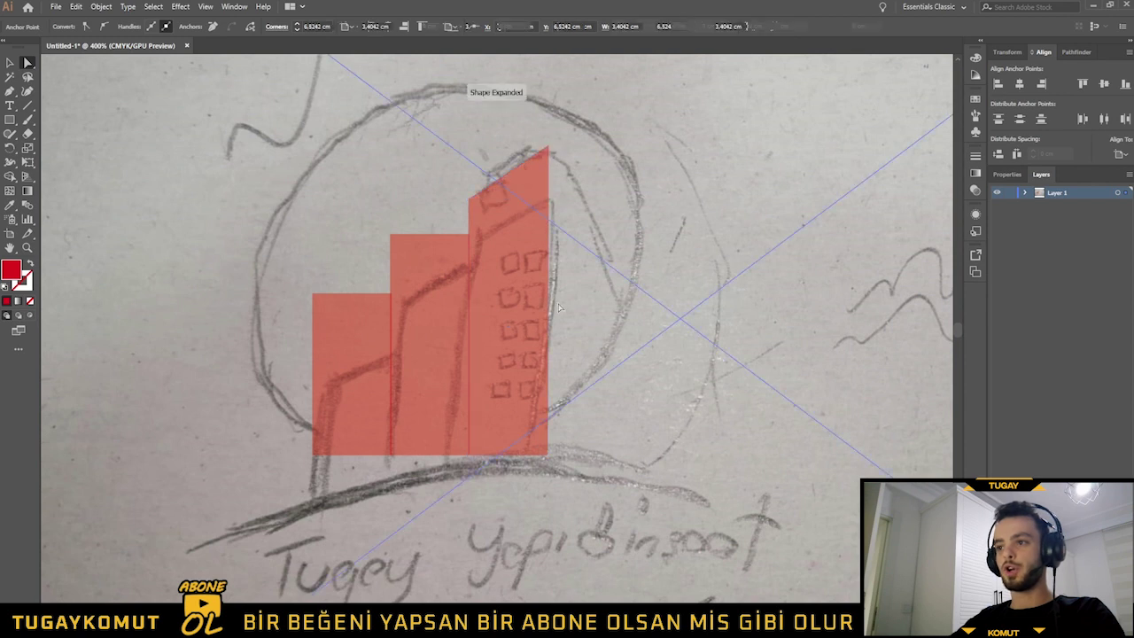
pyautogui.hotkey('ctrl', 'z')
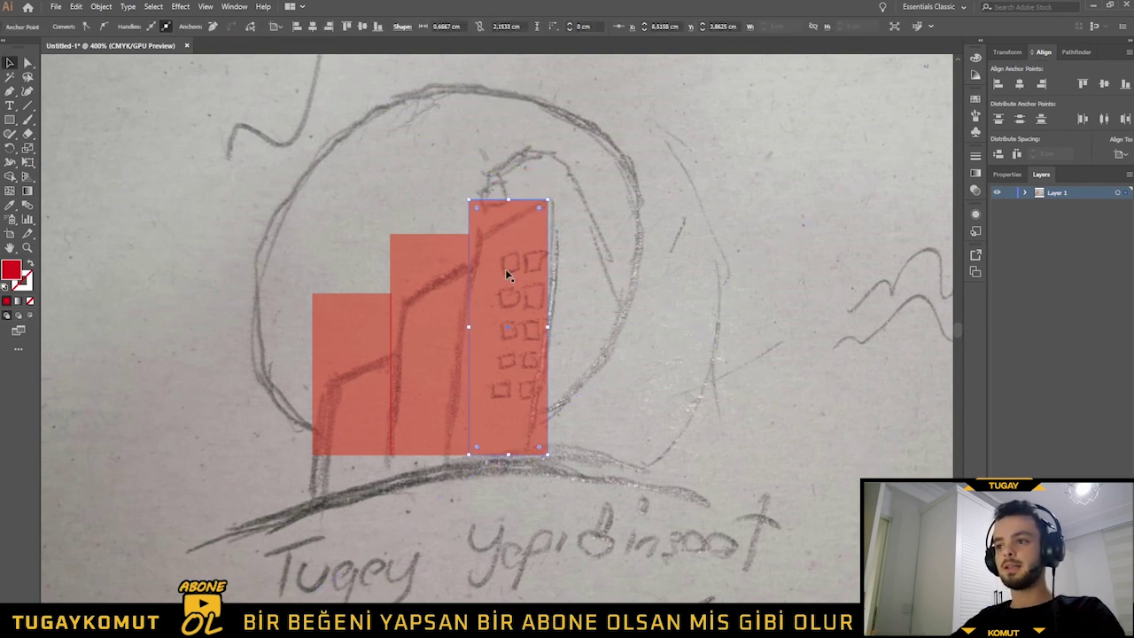
pyautogui.moveTo(505, 297)
pyautogui.mouseDown()
pyautogui.moveTo(663, 284)
pyautogui.moveTo(556, 296)
pyautogui.mouseUp()
pyautogui.hotkey('ctrl', 'z')
pyautogui.hotkey('ctrl', 'z')
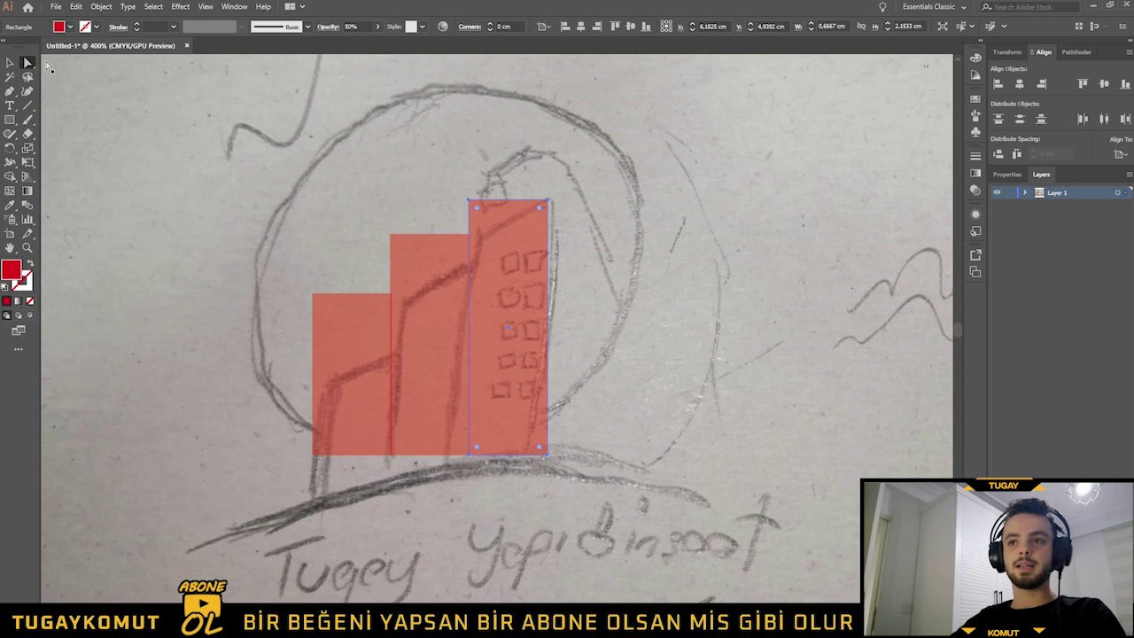
# - Raise the tall bar's top-right corner again, then undo those edits
pyautogui.press('v')
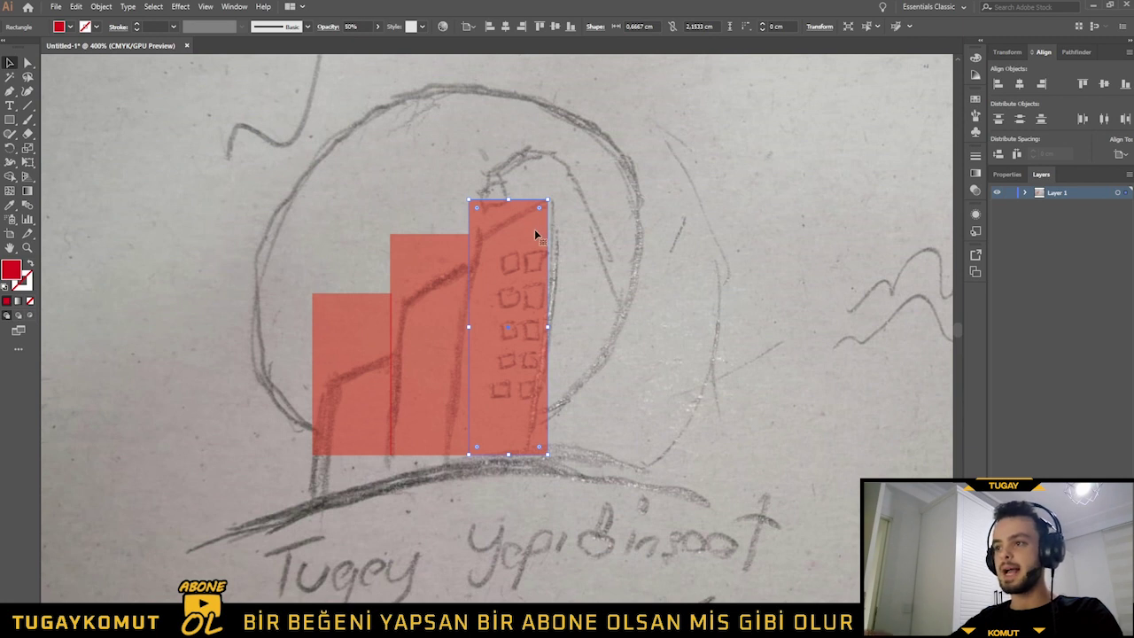
pyautogui.press('a')
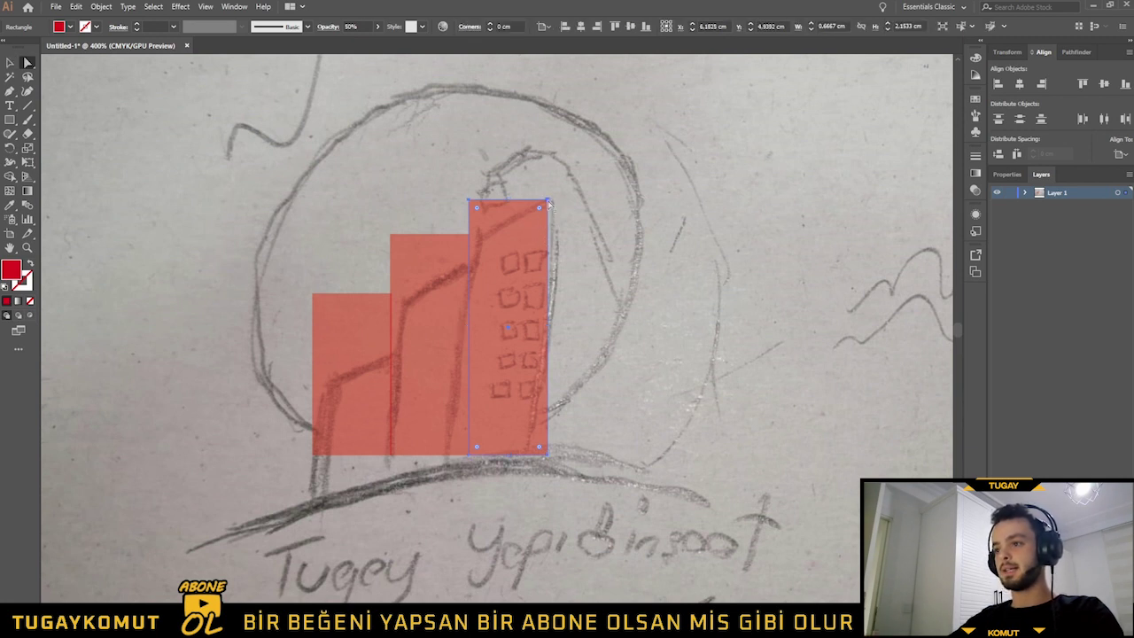
pyautogui.click(548, 202)
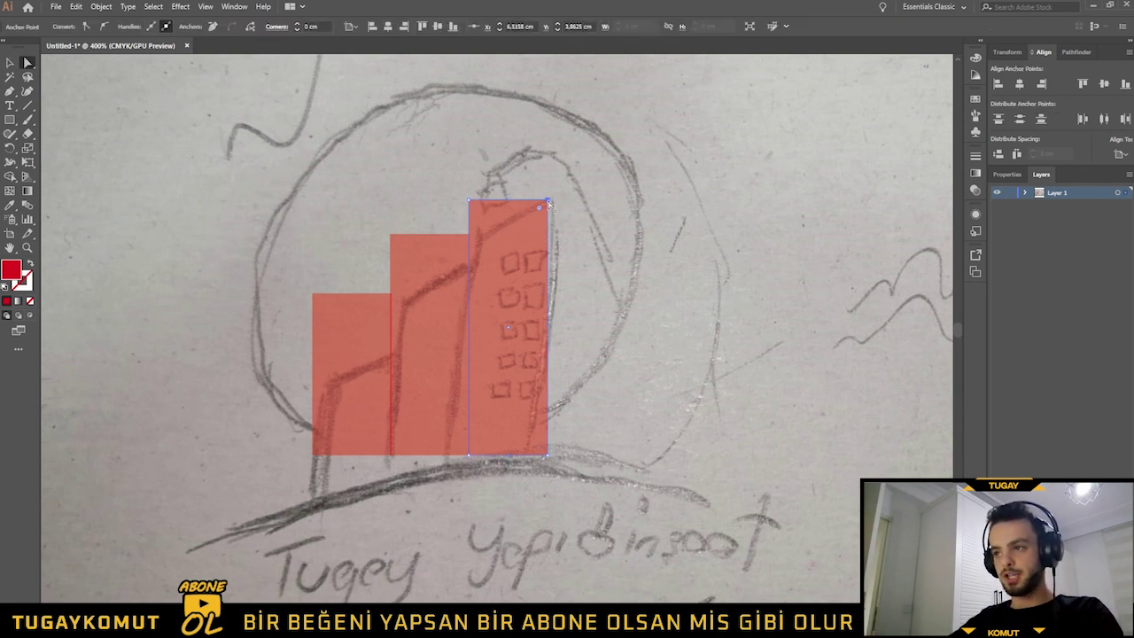
pyautogui.moveTo(549, 203); pyautogui.dragTo(547, 193)
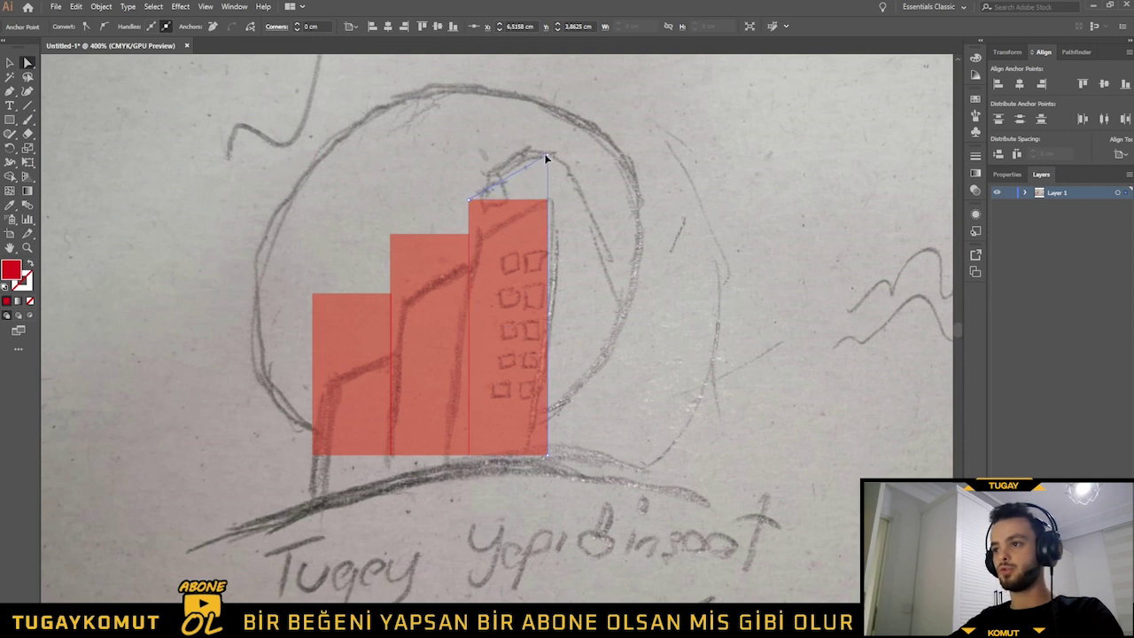
pyautogui.moveTo(544, 153); pyautogui.dragTo(544, 155)
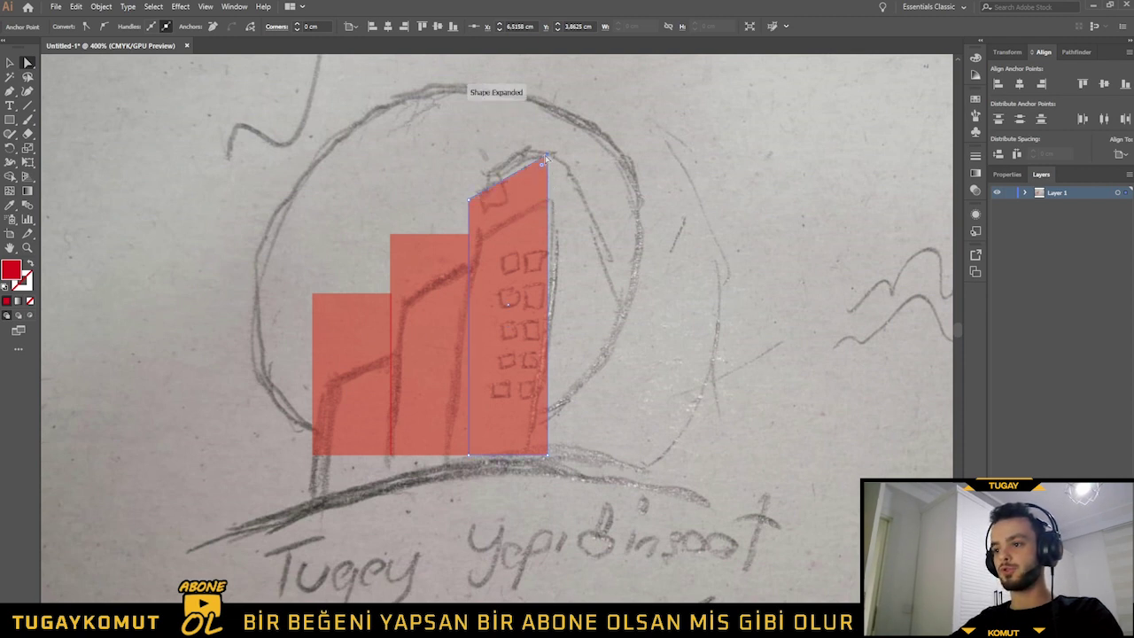
pyautogui.click(439, 351)
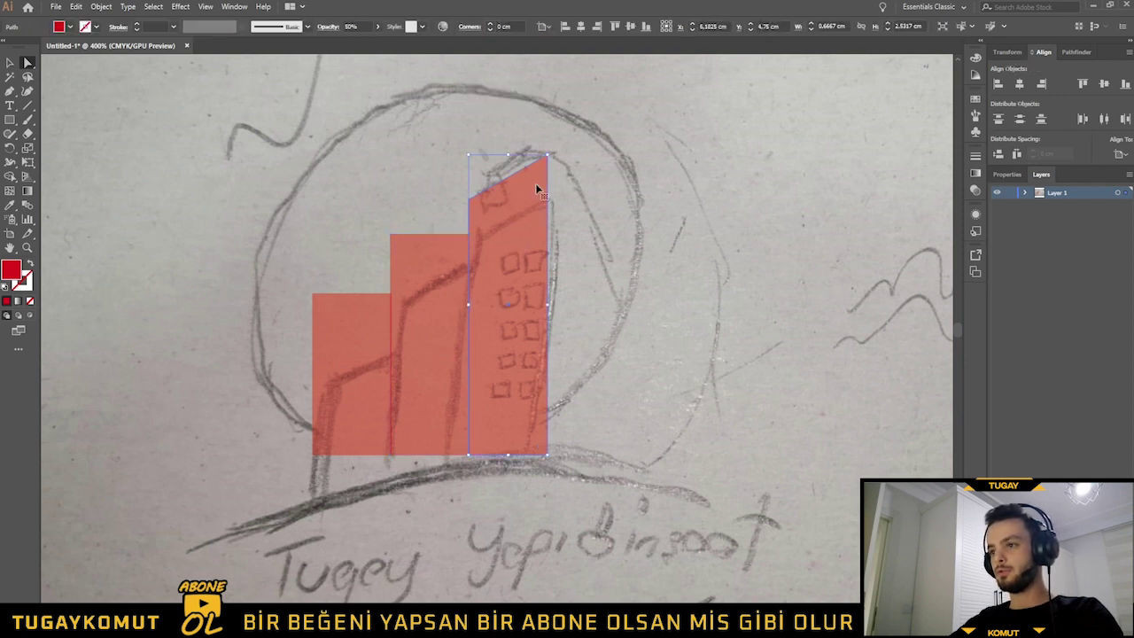
pyautogui.moveTo(544, 155); pyautogui.dragTo(545, 167)
pyautogui.hotkey('ctrl', 'z')
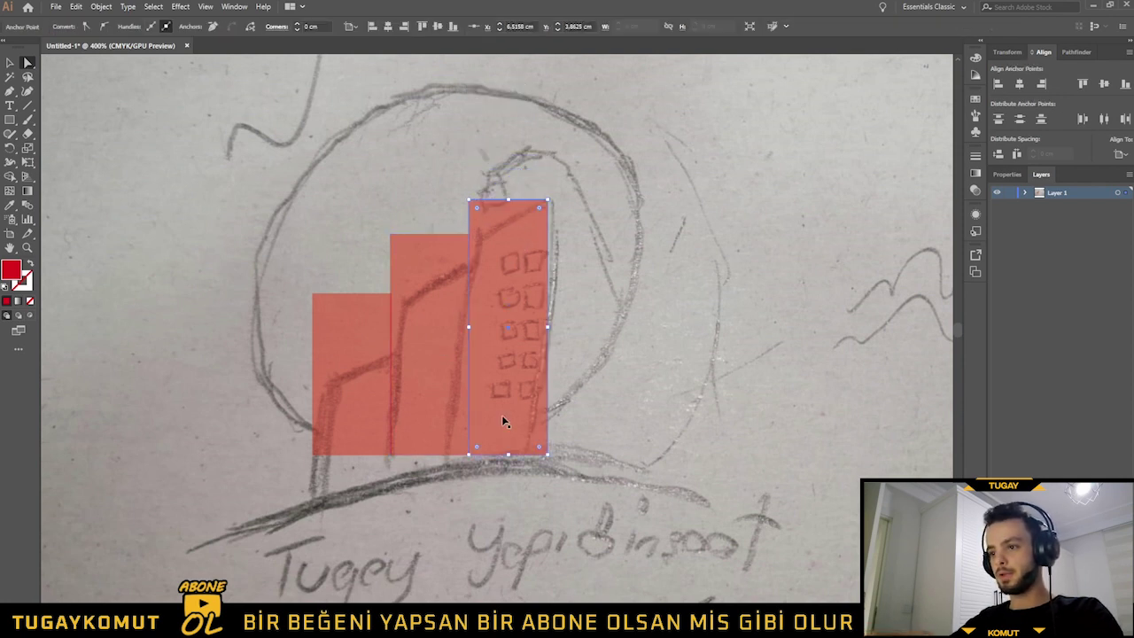
pyautogui.hotkey('ctrl', 'z')
pyautogui.hotkey('ctrl', 'z')
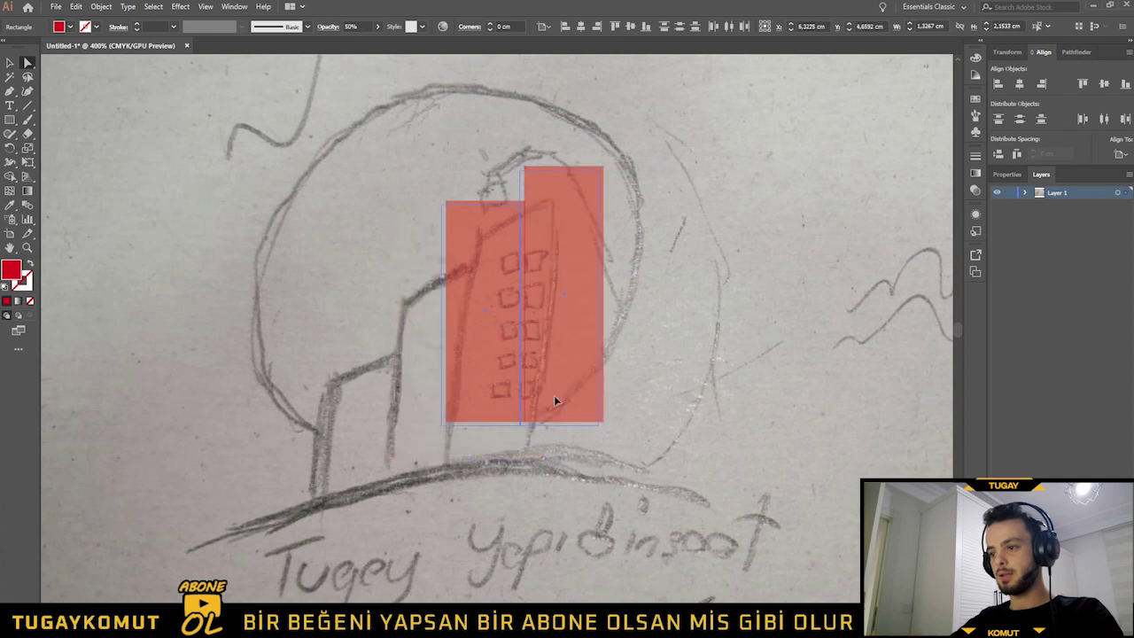
# - Place a shortened copy of the bar further left over the lowest building
pyautogui.moveTo(571, 388); pyautogui.dragTo(536, 413)
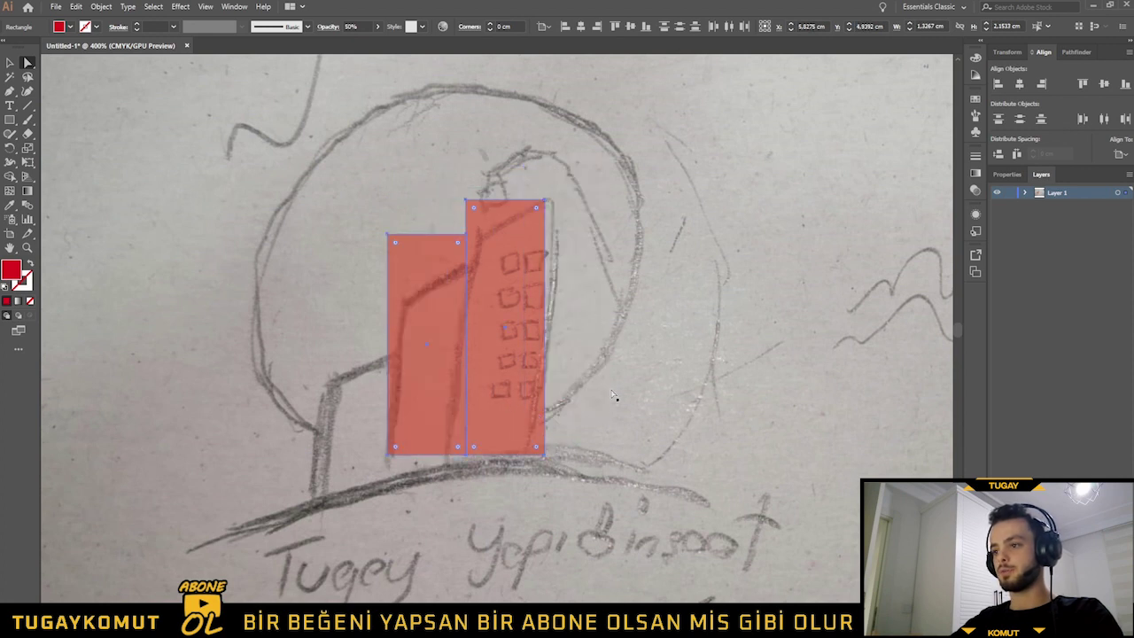
pyautogui.click(431, 398)
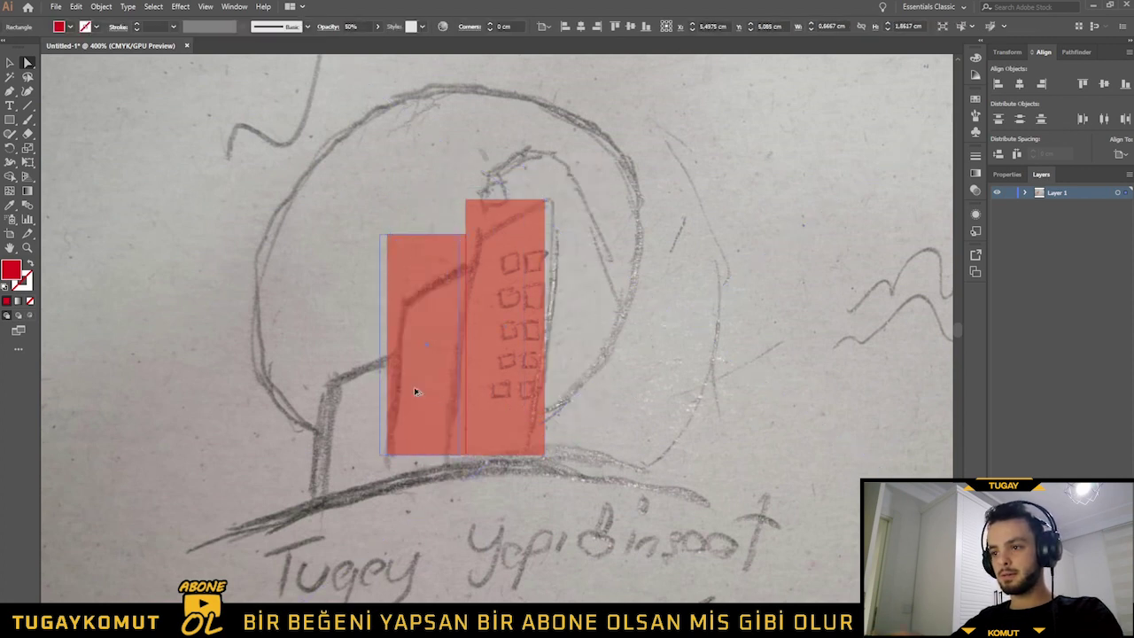
pyautogui.keyDown('alt'); pyautogui.moveTo(414, 392); pyautogui.dragTo(352, 370); pyautogui.keyUp('alt')
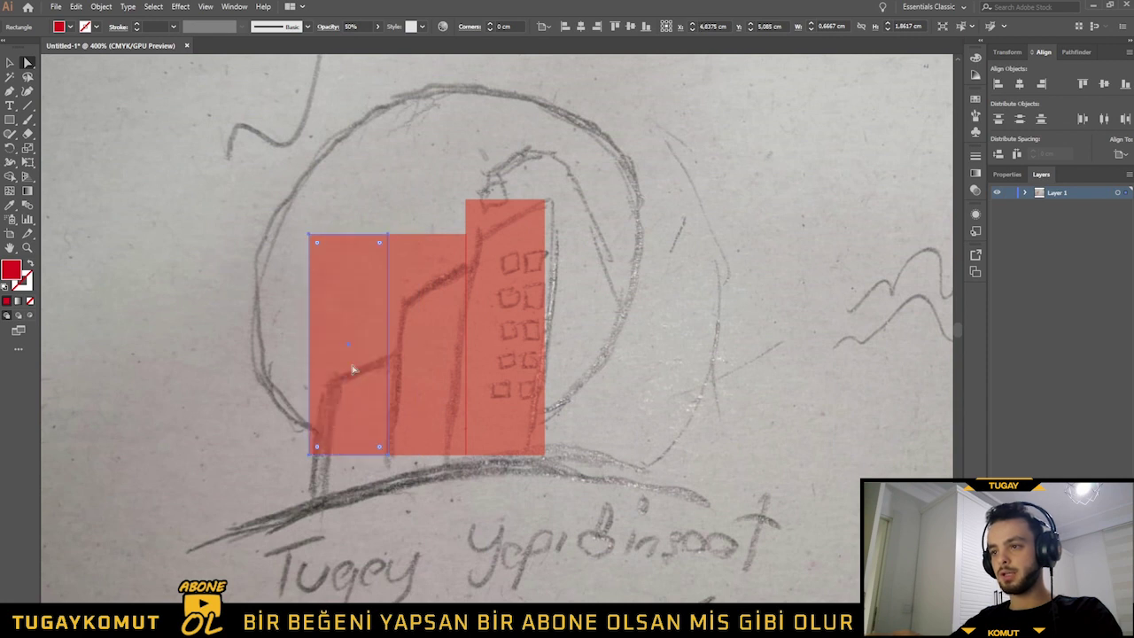
pyautogui.press('v')
pyautogui.moveTo(348, 235); pyautogui.dragTo(348, 319)
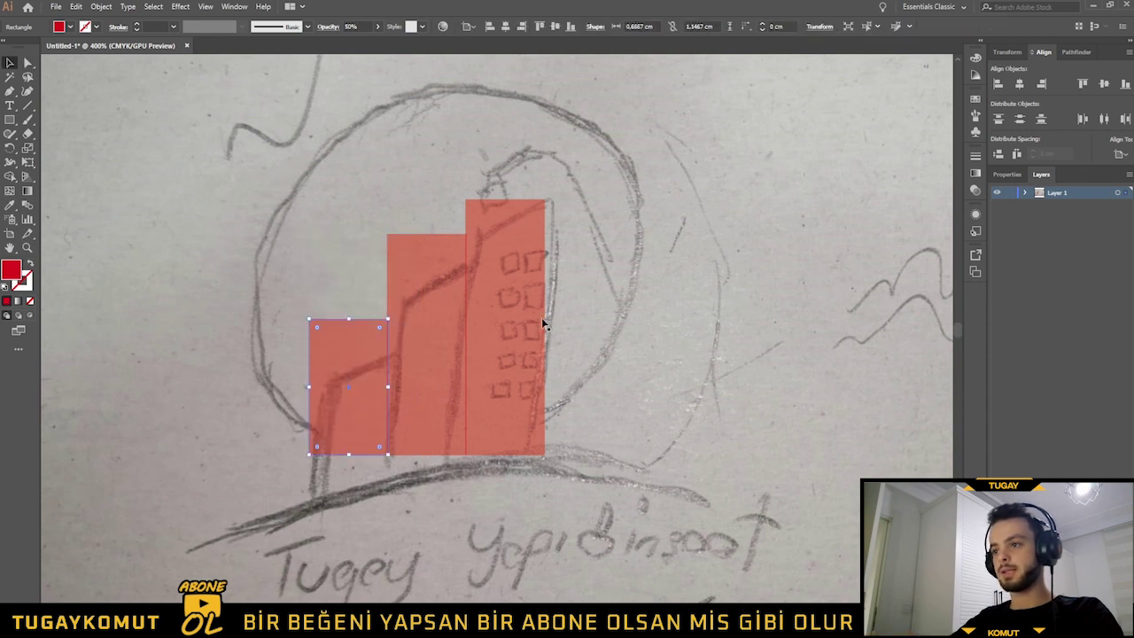
# - Slant the tall and middle bars' roofs upward to the right, steepening the tall one
pyautogui.press('a')
pyautogui.click(525, 316)
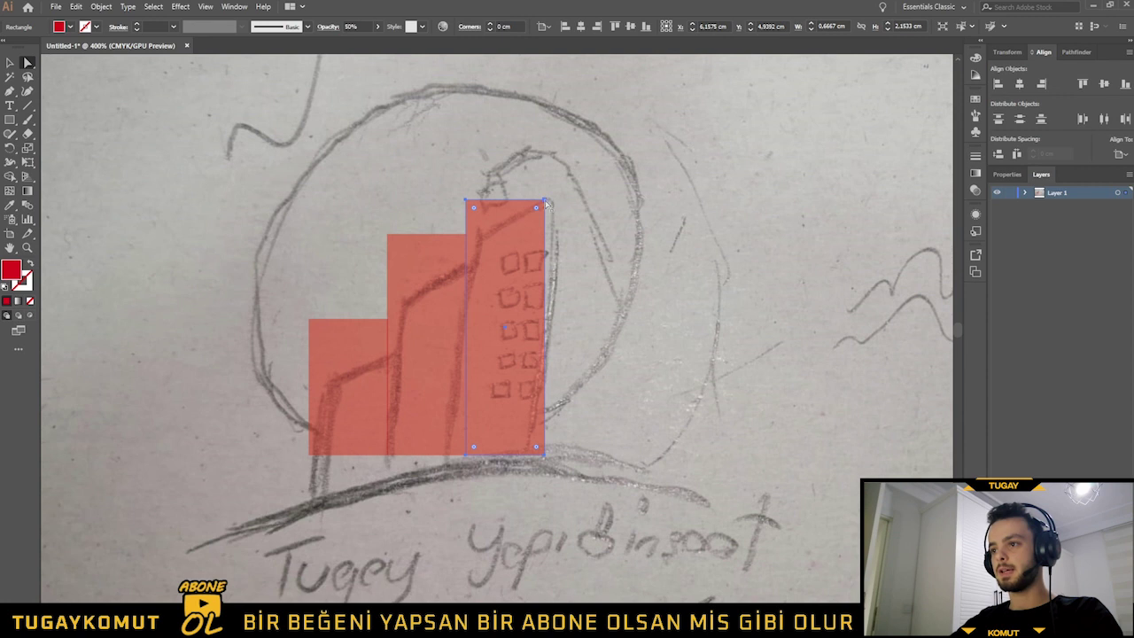
pyautogui.moveTo(544, 203); pyautogui.dragTo(544, 162)
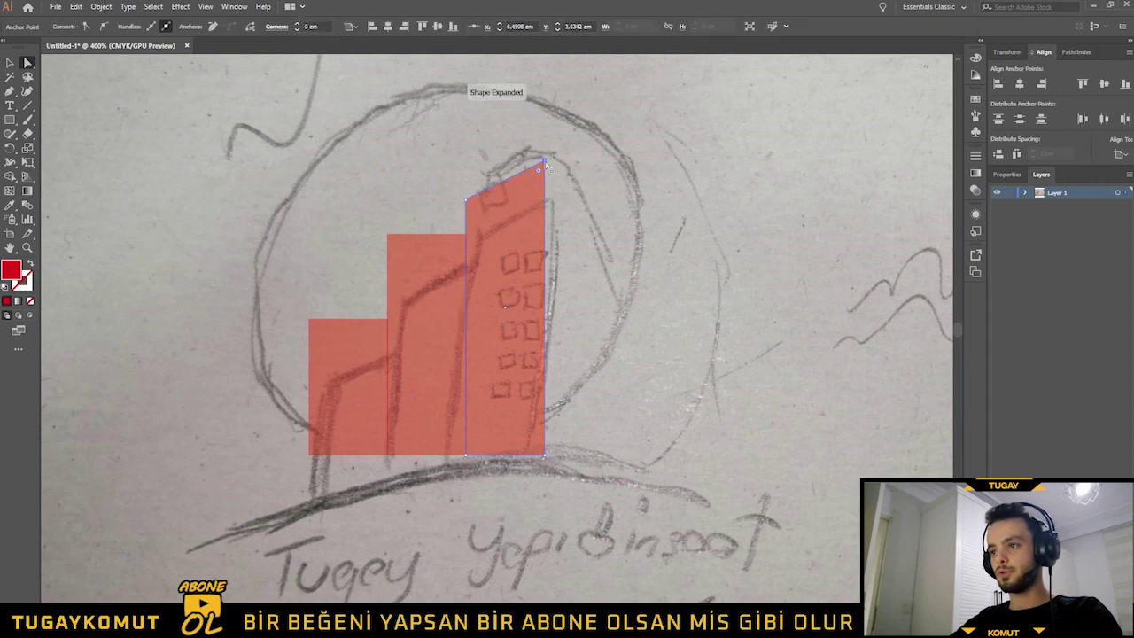
pyautogui.click(531, 221)
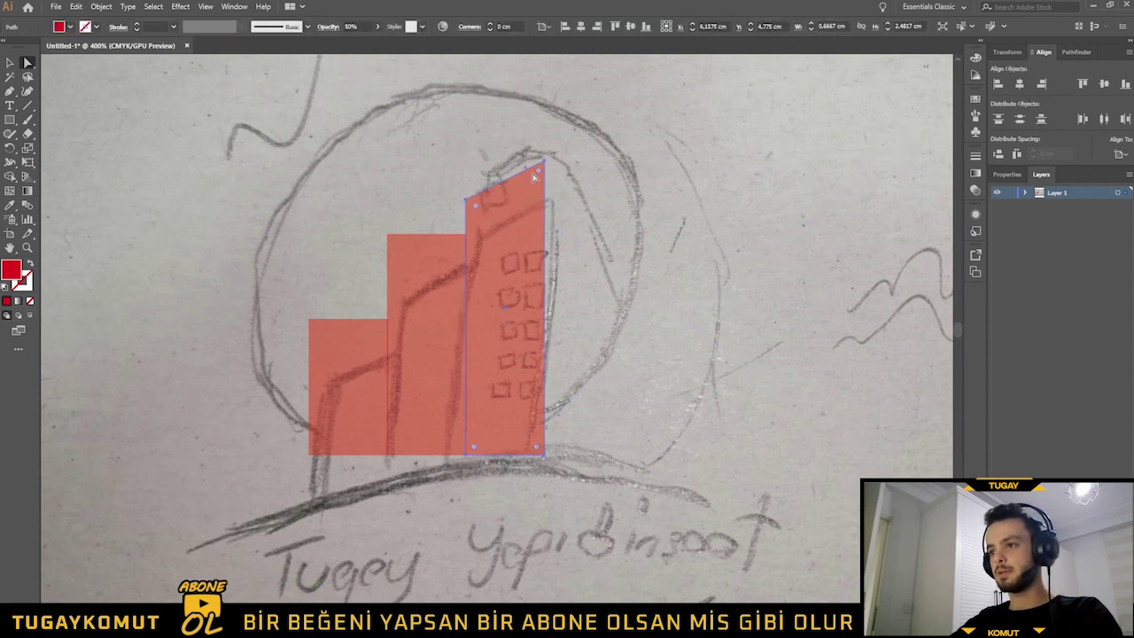
pyautogui.click(461, 441)
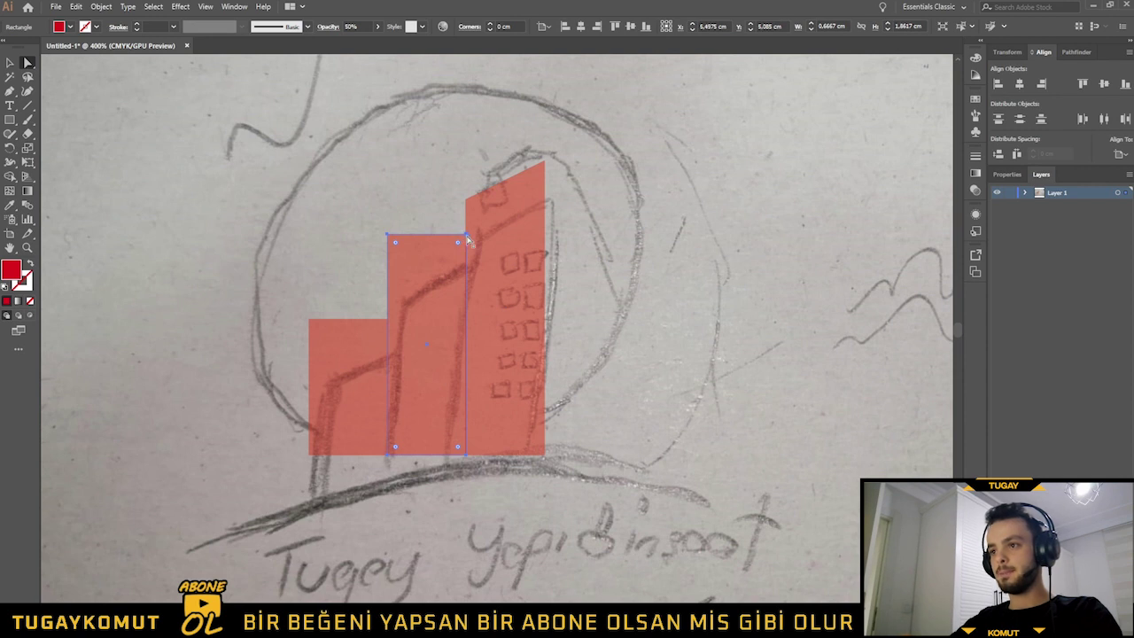
pyautogui.moveTo(467, 240); pyautogui.dragTo(468, 215)
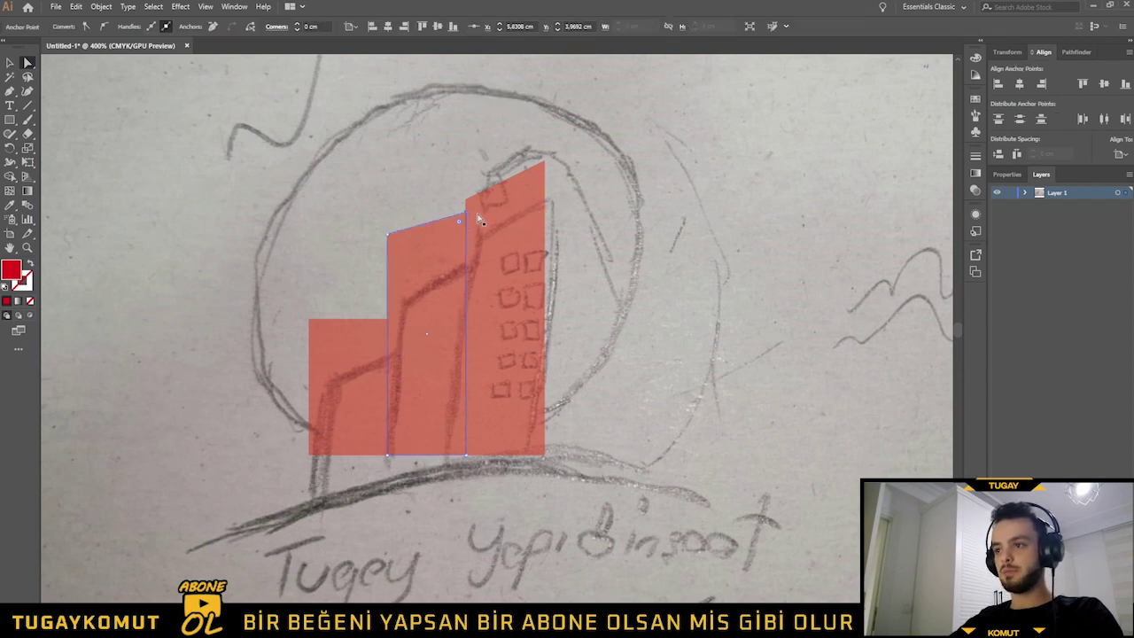
pyautogui.click(510, 216)
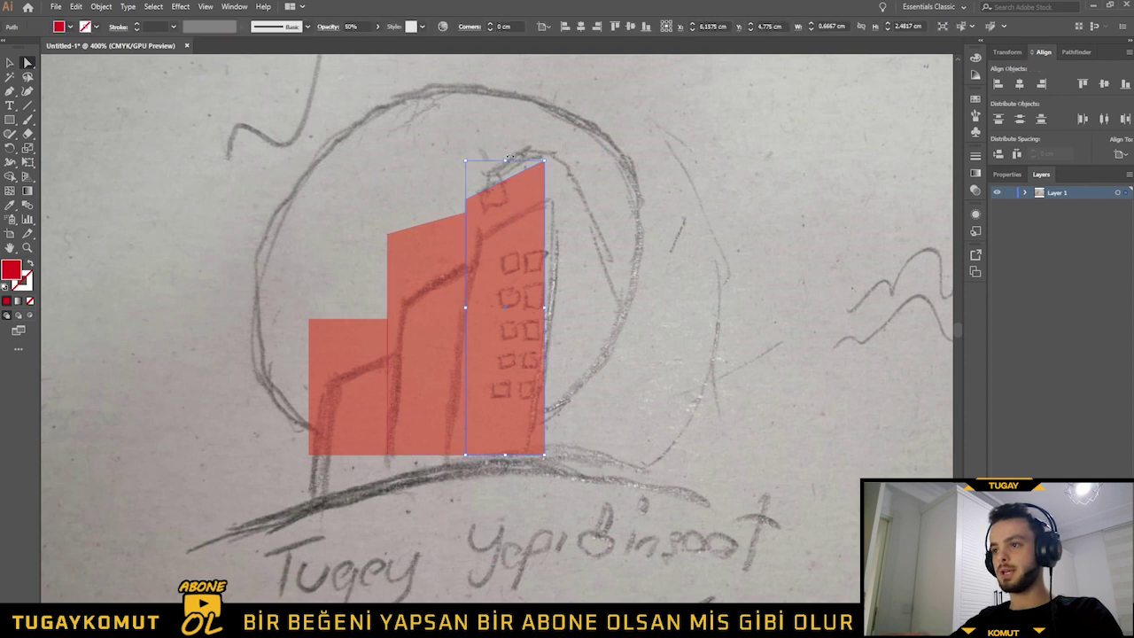
pyautogui.moveTo(508, 159); pyautogui.dragTo(508, 131)
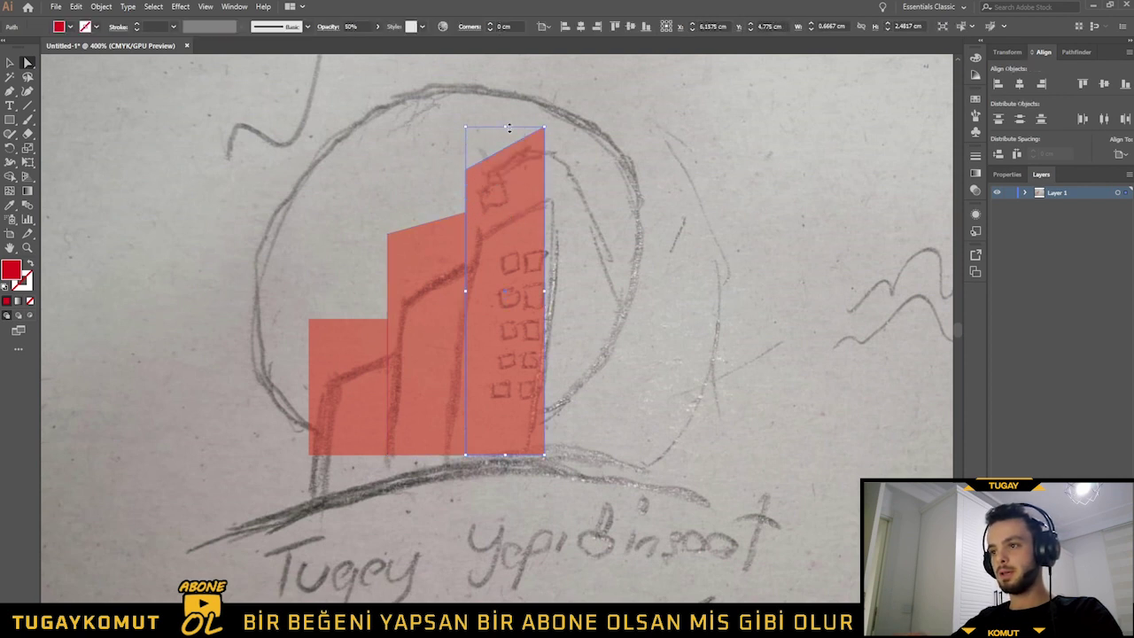
# - Raise the small left bar's top-right corner to slant its top
pyautogui.click(352, 344)
pyautogui.click(387, 321)
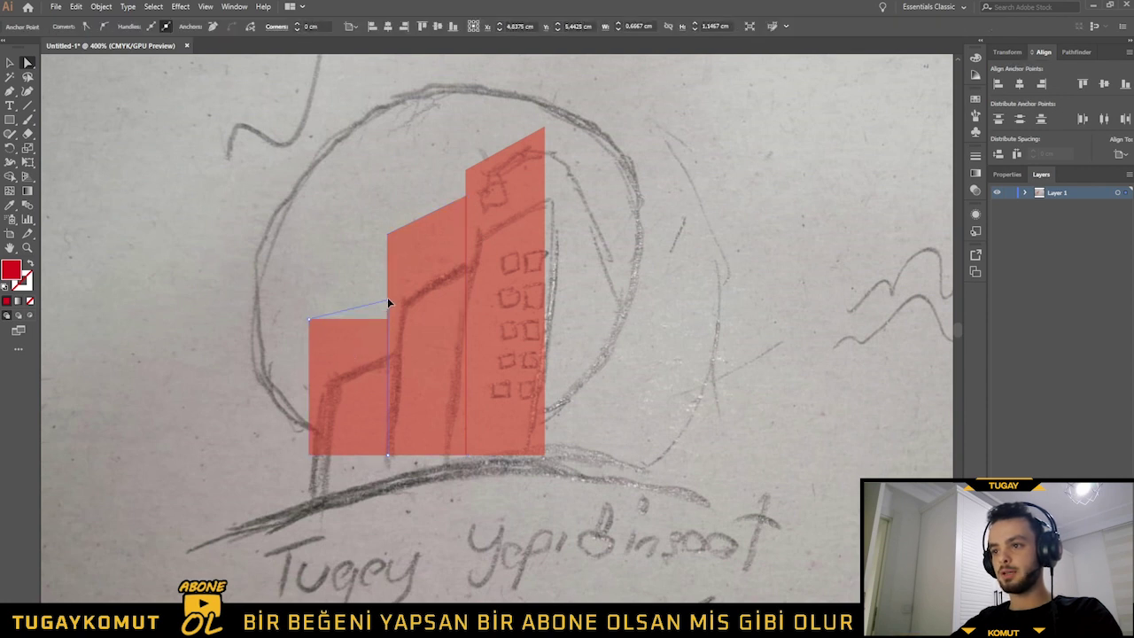
pyautogui.moveTo(387, 303); pyautogui.dragTo(388, 284)
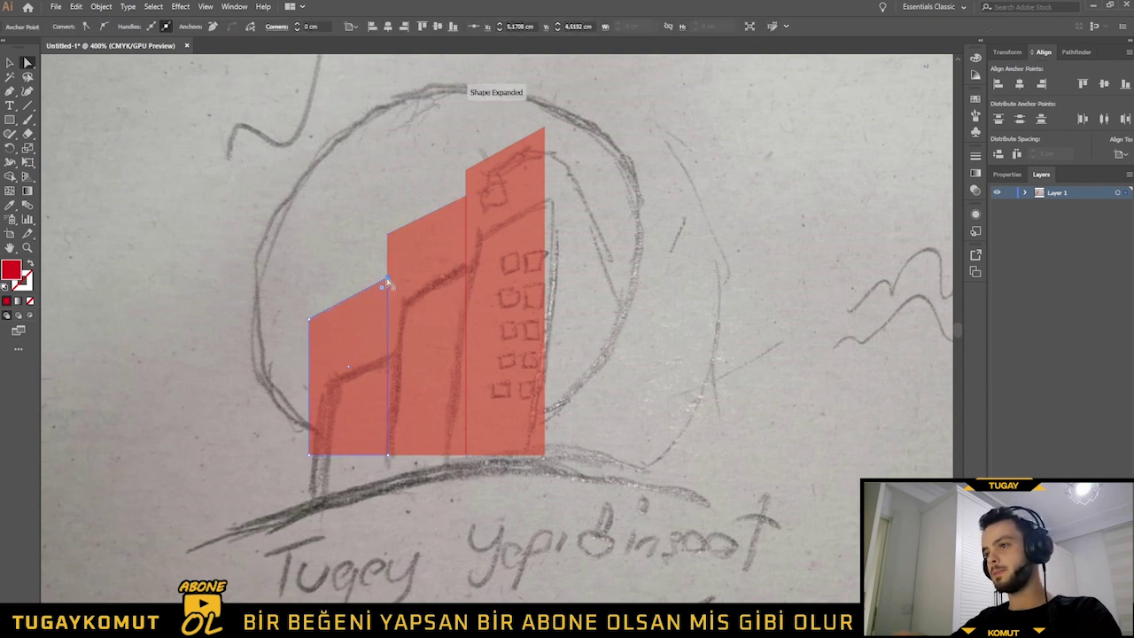
pyautogui.click(743, 282)
# - Move the sketch photo to the right and set the red bars to 100% opacity
pyautogui.scroll(-2, 743, 282)
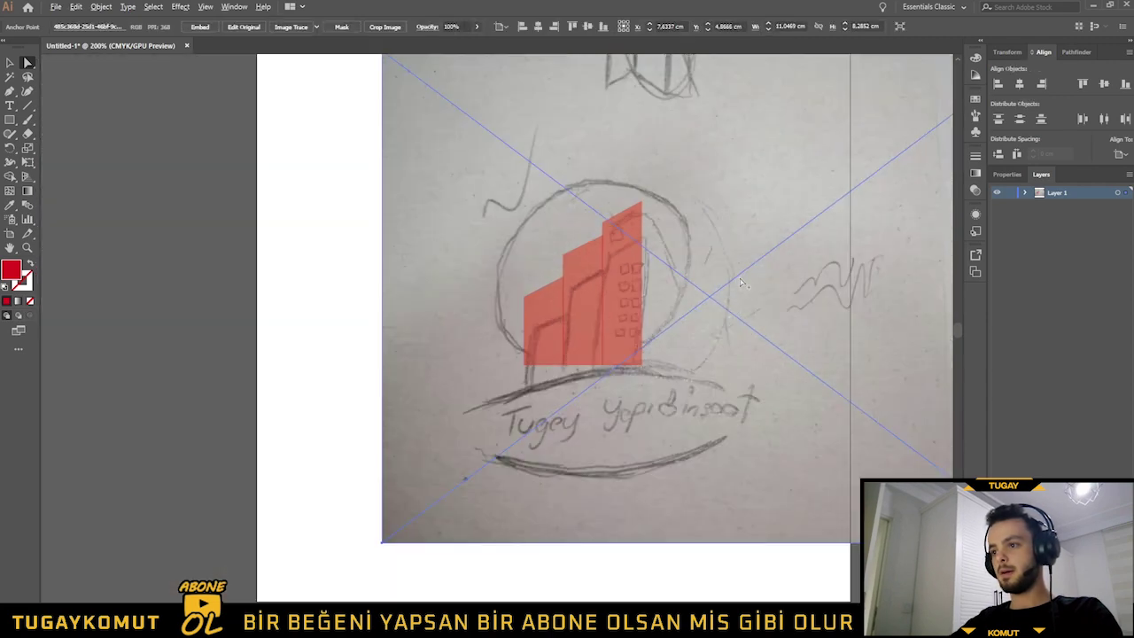
pyautogui.scroll(-1, 738, 289)
pyautogui.moveTo(767, 300); pyautogui.dragTo(802, 344)
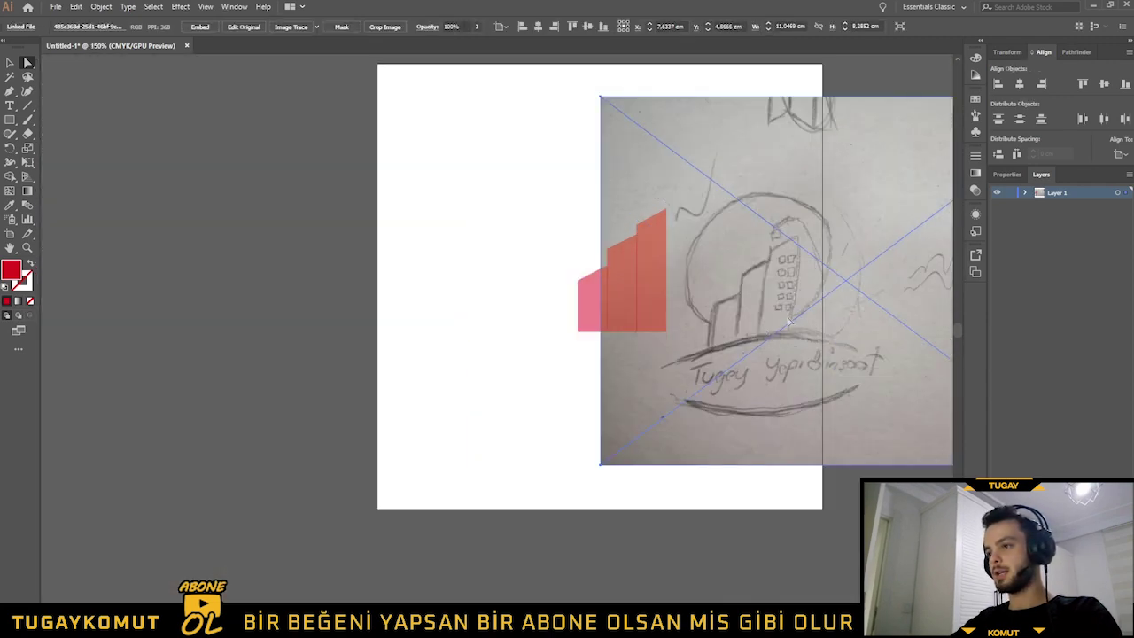
pyautogui.scroll(-1, 800, 338)
pyautogui.press('v')
pyautogui.moveTo(658, 346); pyautogui.dragTo(560, 248)
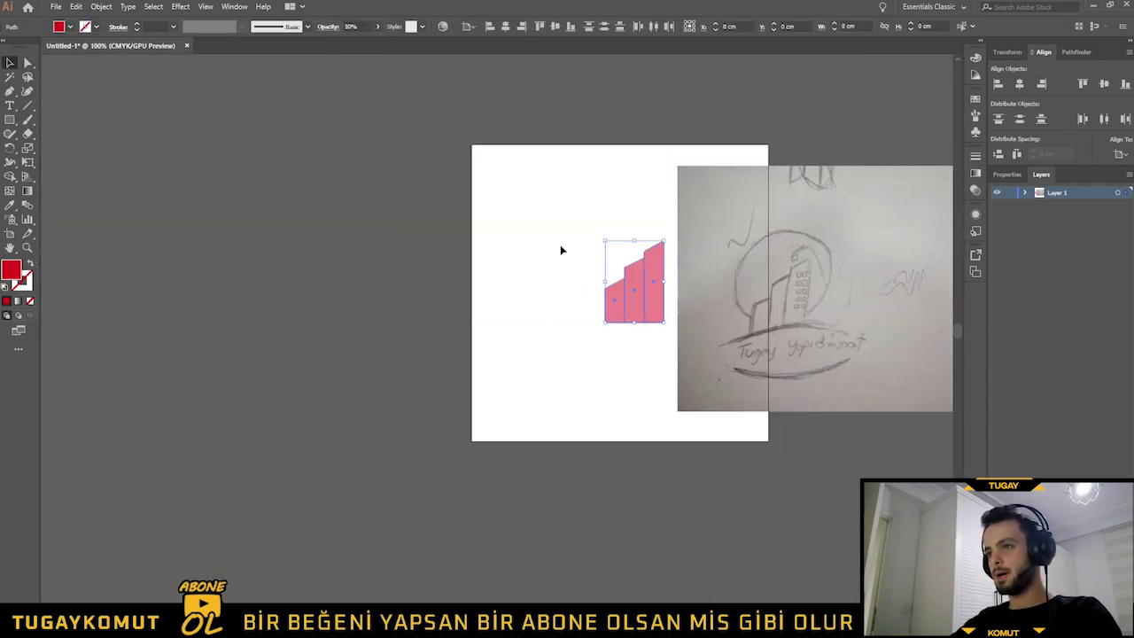
pyautogui.click(379, 27)
pyautogui.click(489, 246)
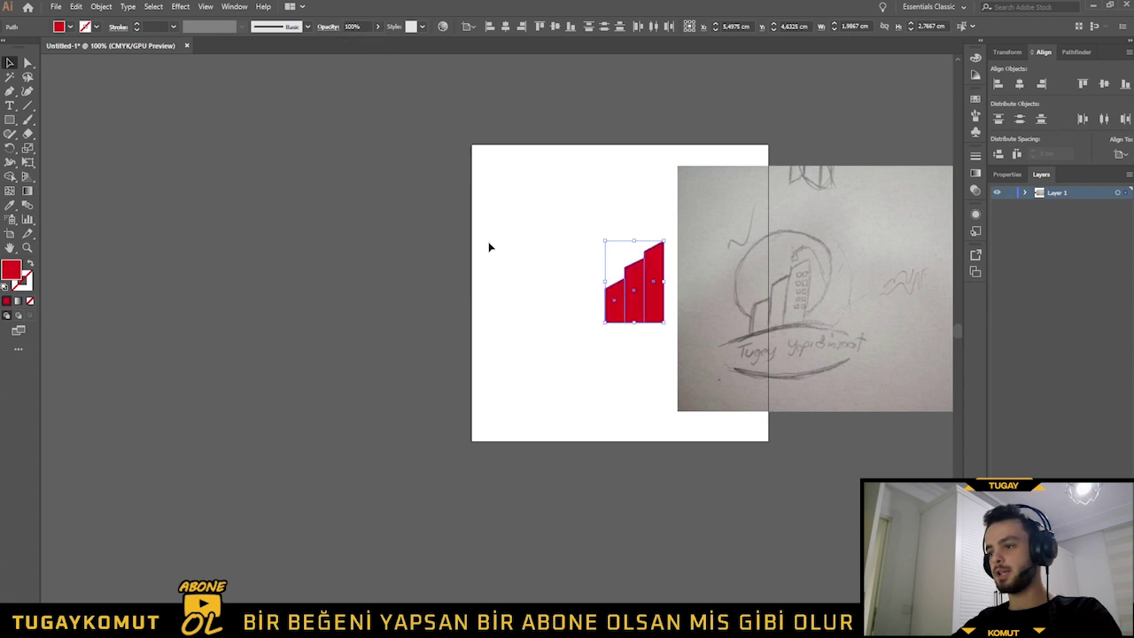
# - Nudge the left bar leftward to open a gap beside the middle bar
pyautogui.scroll(1, 777, 286)
pyautogui.scroll(1, 636, 302)
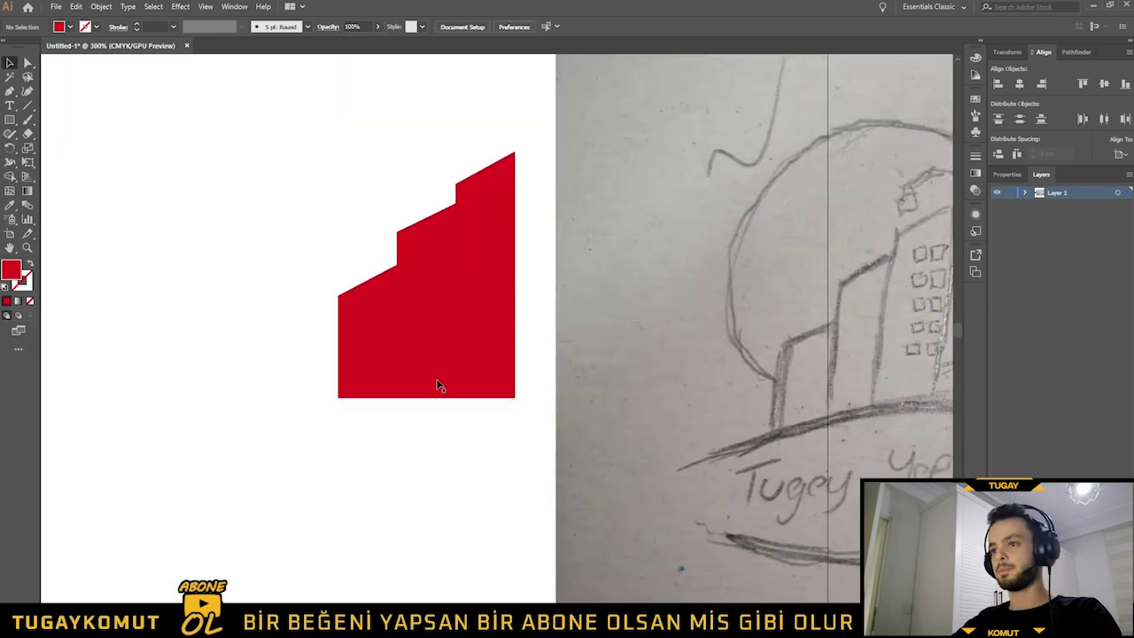
pyautogui.scroll(1, 438, 385)
pyautogui.click(310, 367)
pyautogui.click(417, 519)
pyautogui.scroll(-2, 488, 458)
pyautogui.scroll(1, 502, 459)
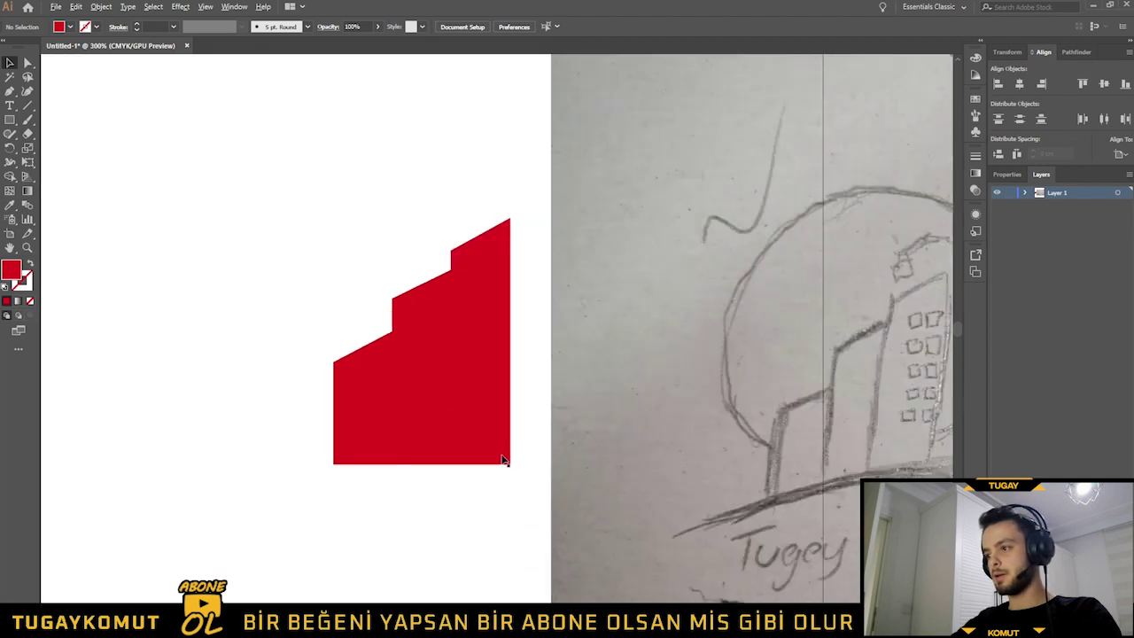
pyautogui.scroll(-1, 502, 458)
pyautogui.scroll(2, 471, 344)
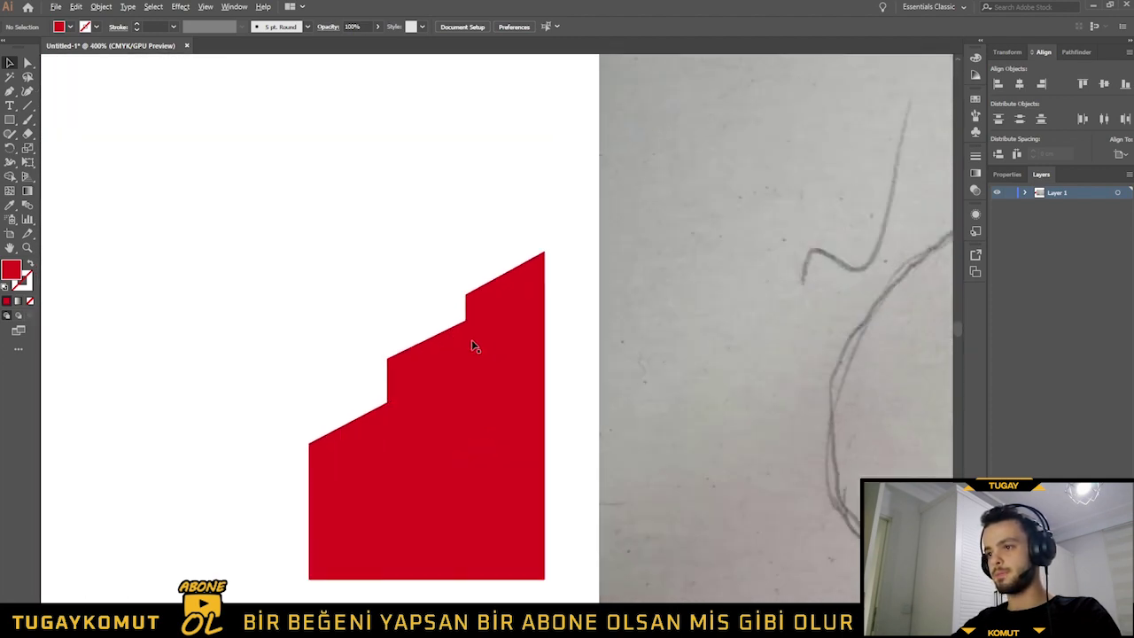
pyautogui.click(449, 383)
pyautogui.click(342, 519)
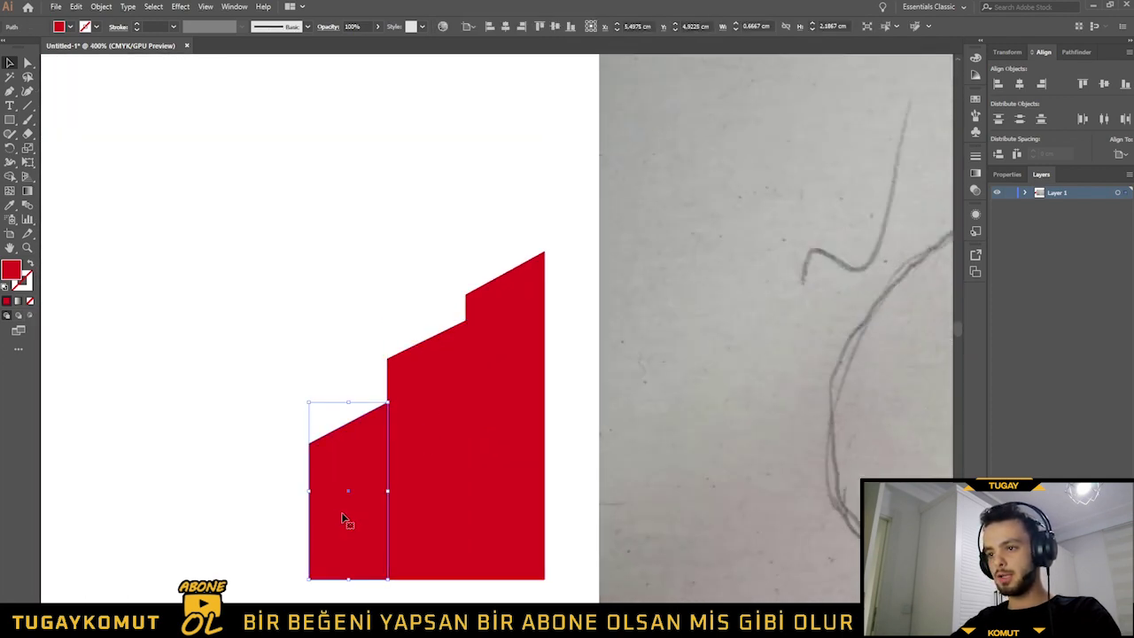
pyautogui.press('Left')
# - Shift the middle and right bars so the gaps between all three are even
pyautogui.press('Left')
pyautogui.click(258, 519)
pyautogui.click(421, 480)
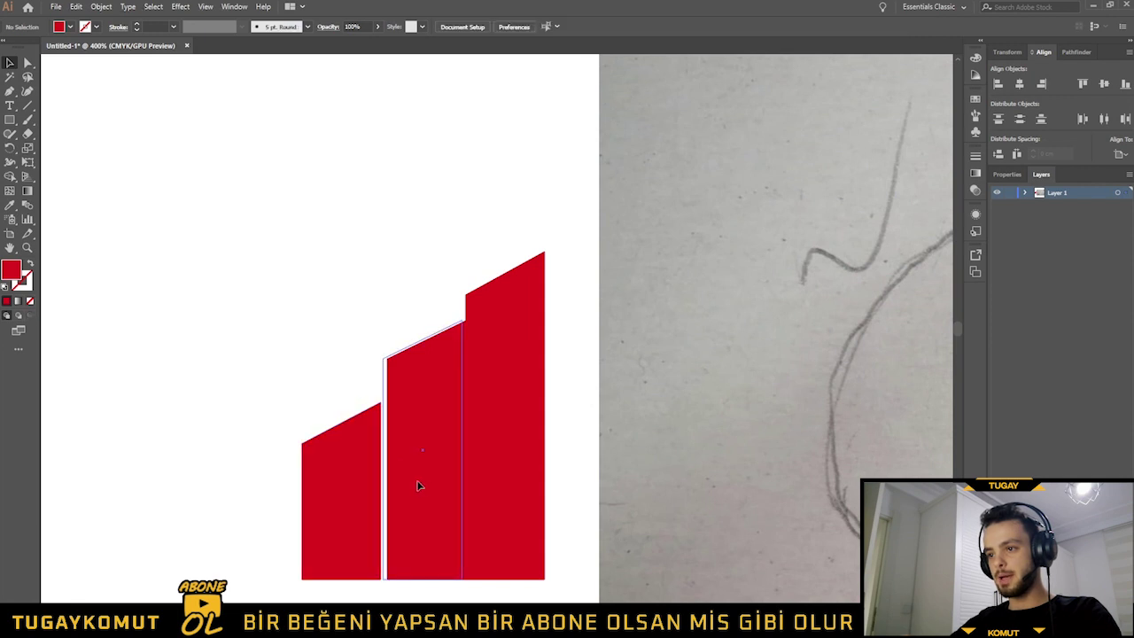
pyautogui.press('Left')
pyautogui.click(505, 487)
pyautogui.press('Right')
pyautogui.press('Right')
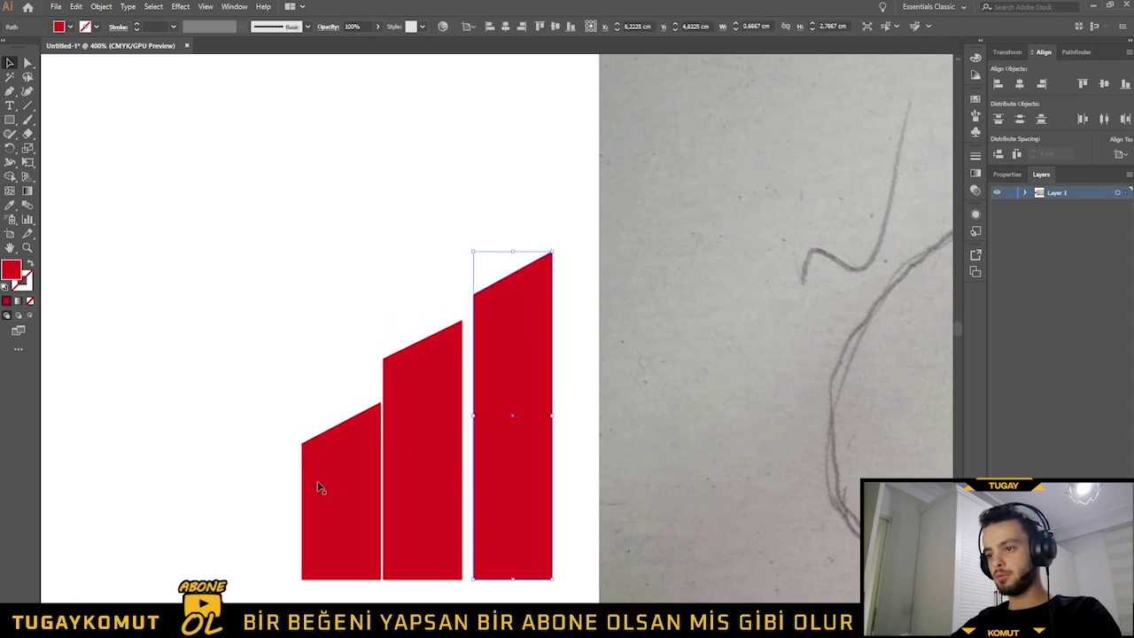
pyautogui.click(322, 489)
pyautogui.moveTo(431, 490); pyautogui.dragTo(437, 490)
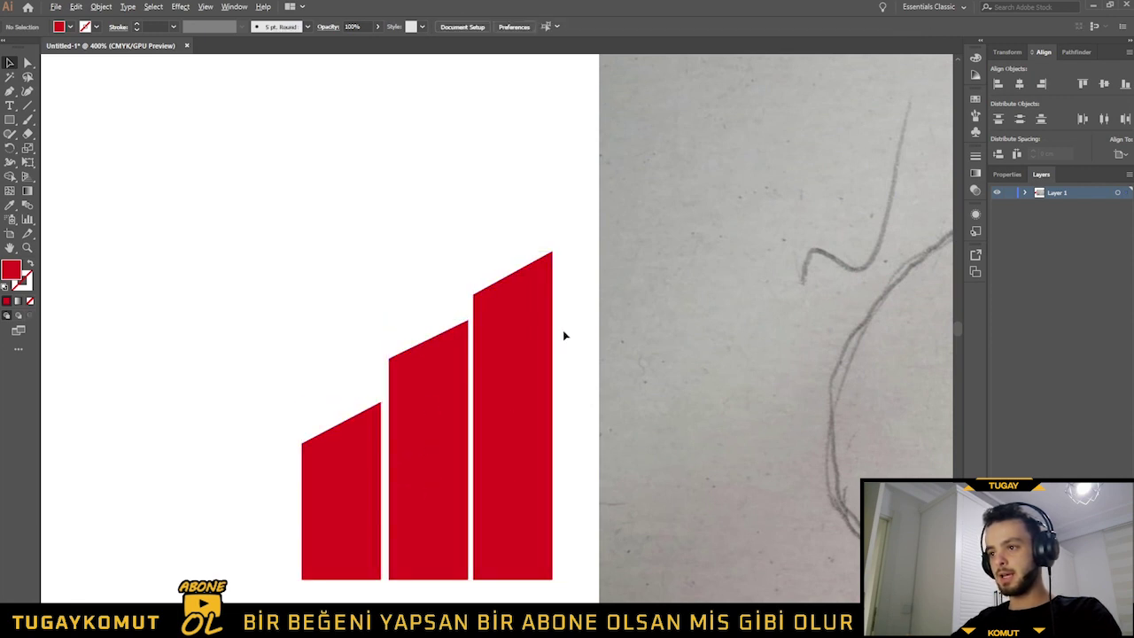
# - Adjust the short left bar's top-right corner point and clear the selection
pyautogui.scroll(-1, 417, 359)
pyautogui.scroll(2, 438, 372)
pyautogui.scroll(-2, 506, 417)
pyautogui.scroll(1, 327, 497)
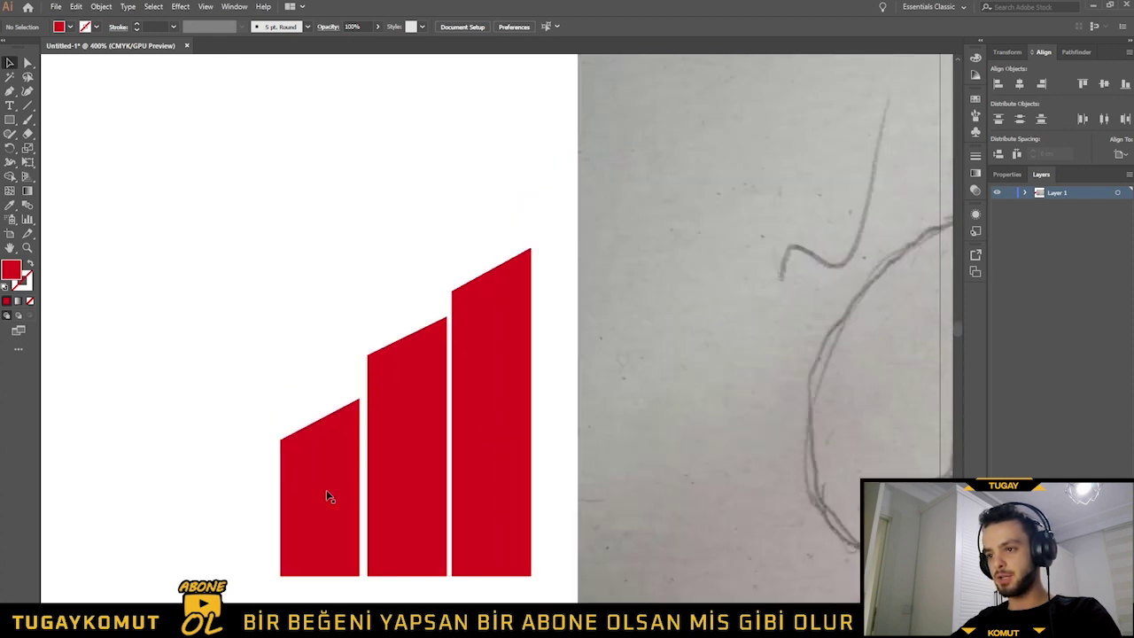
pyautogui.click(310, 496)
pyautogui.press('a')
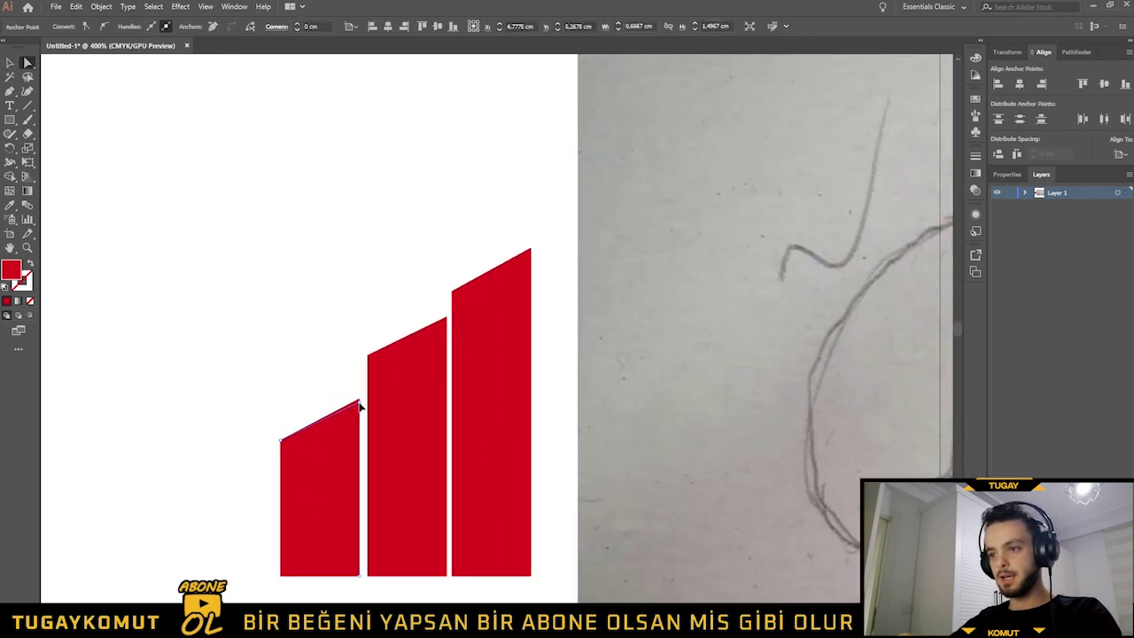
pyautogui.moveTo(359, 401); pyautogui.dragTo(354, 413)
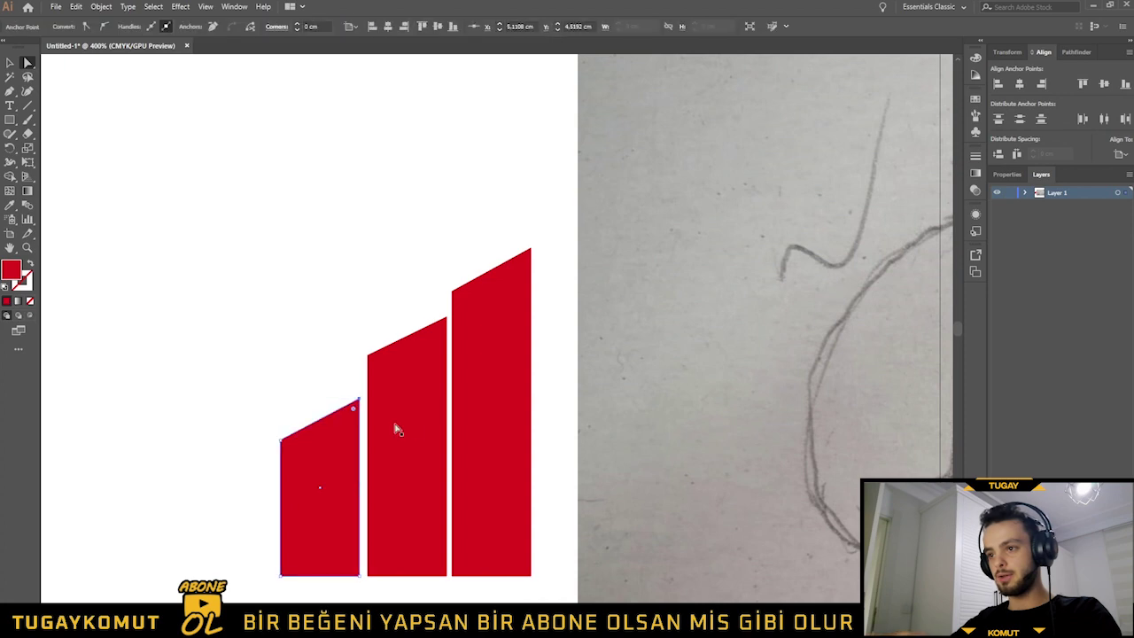
pyautogui.click(248, 369)
pyautogui.scroll(-3, 250, 365)
pyautogui.scroll(-1, 257, 372)
# - Delete the bottom corner points of the two left bars
pyautogui.scroll(-1, 270, 394)
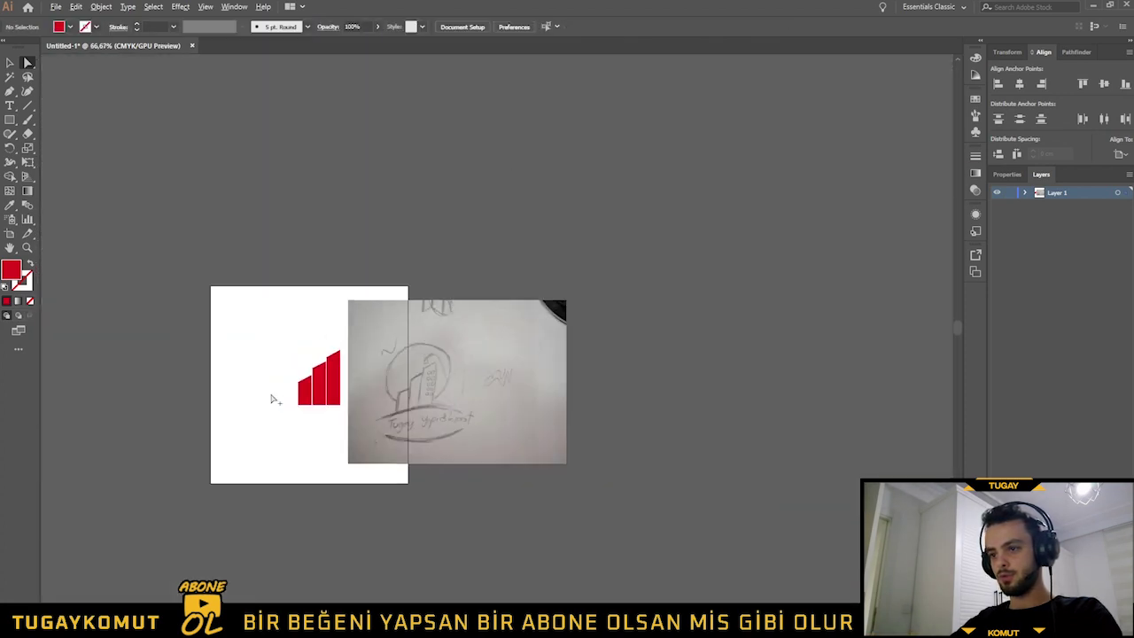
pyautogui.scroll(1, 288, 392)
pyautogui.scroll(1, 346, 375)
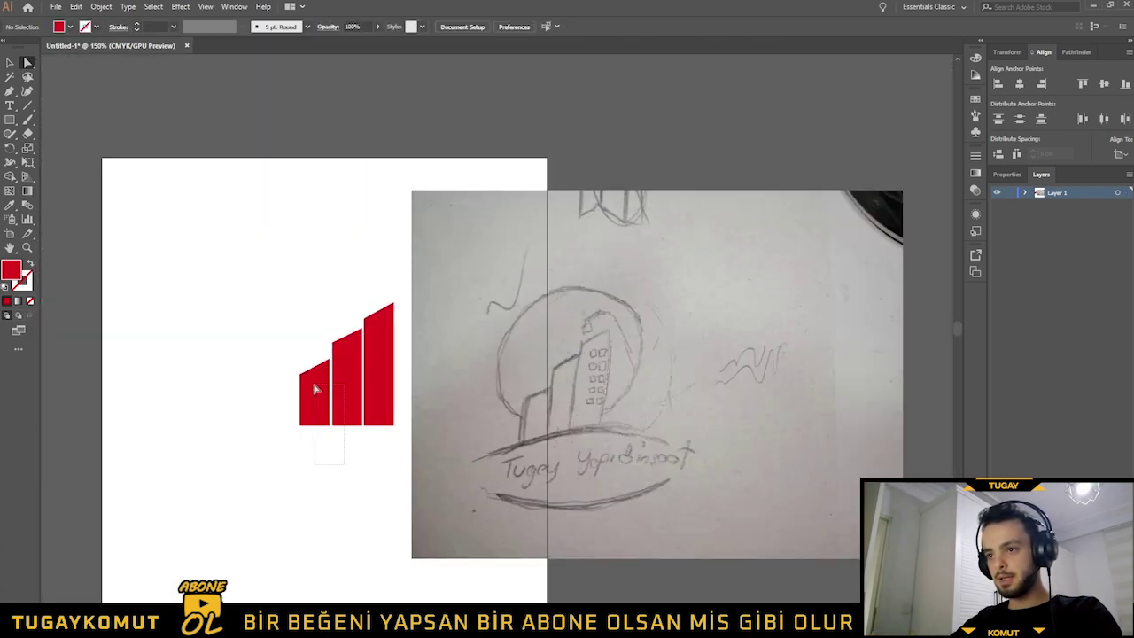
pyautogui.click(305, 387)
pyautogui.scroll(1, 302, 387)
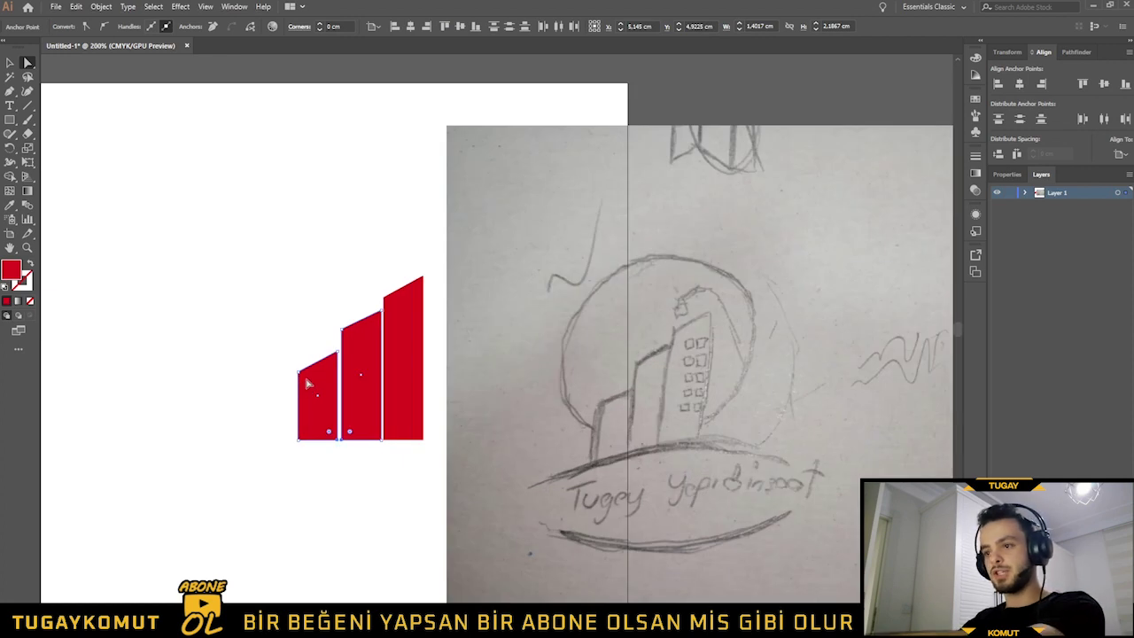
pyautogui.press('Delete')
pyautogui.press('Delete')
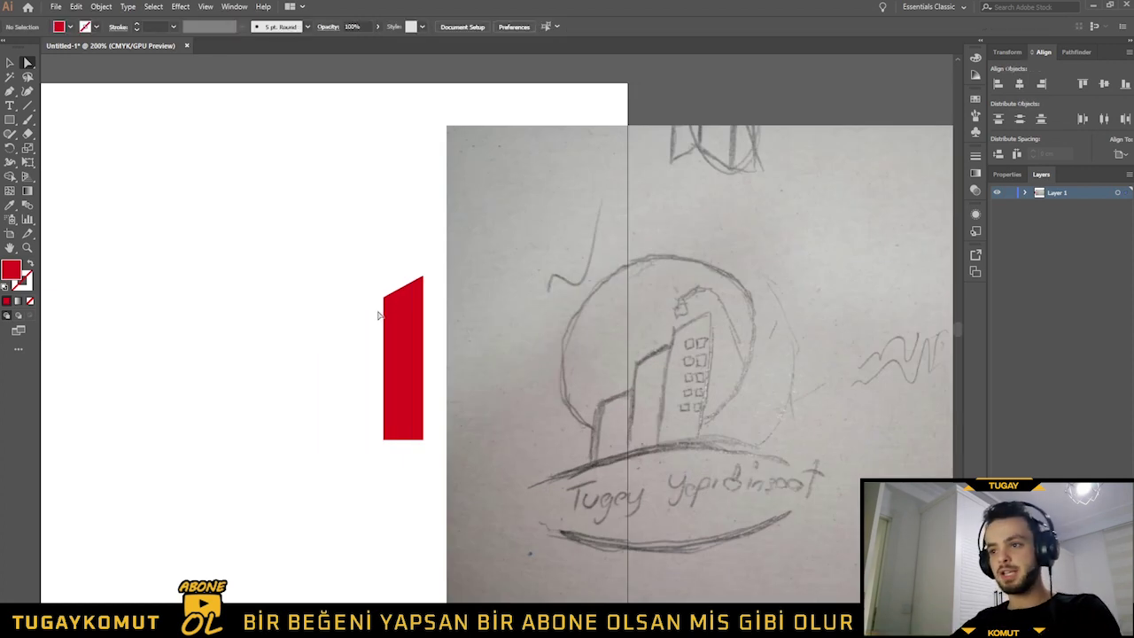
pyautogui.scroll(1, 375, 329)
# - Copy the tall bar twice to the left, then lower the middle and left bars' tops
pyautogui.moveTo(398, 324)
pyautogui.mouseDown()
pyautogui.moveTo(345, 351)
pyautogui.moveTo(348, 370)
pyautogui.mouseUp()
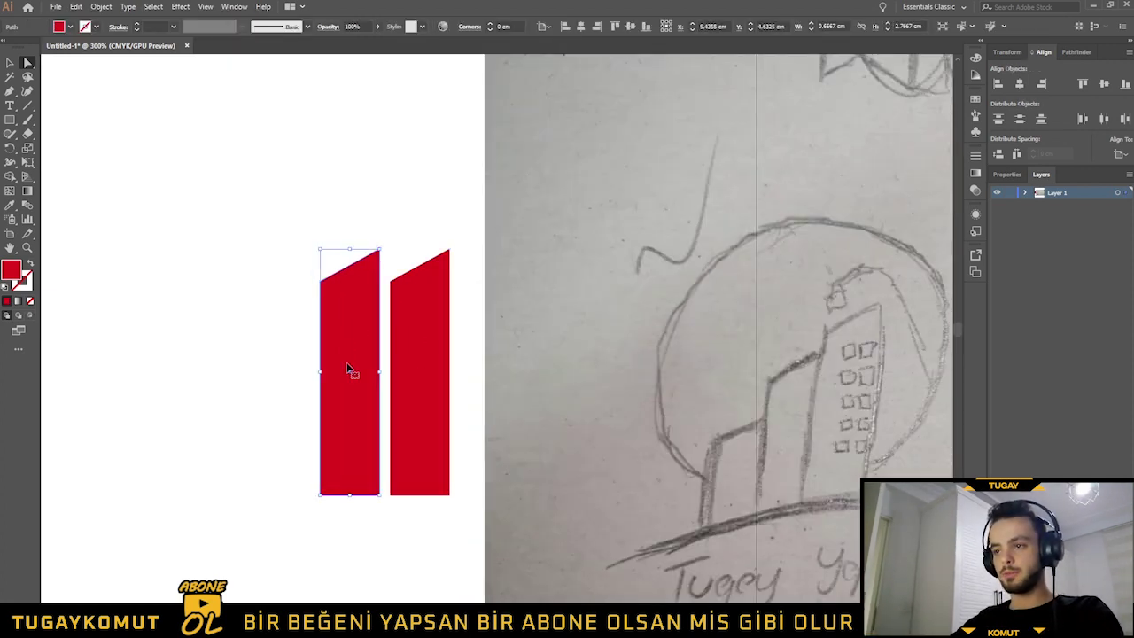
pyautogui.hotkey('ctrl', 'd')
pyautogui.click(349, 370)
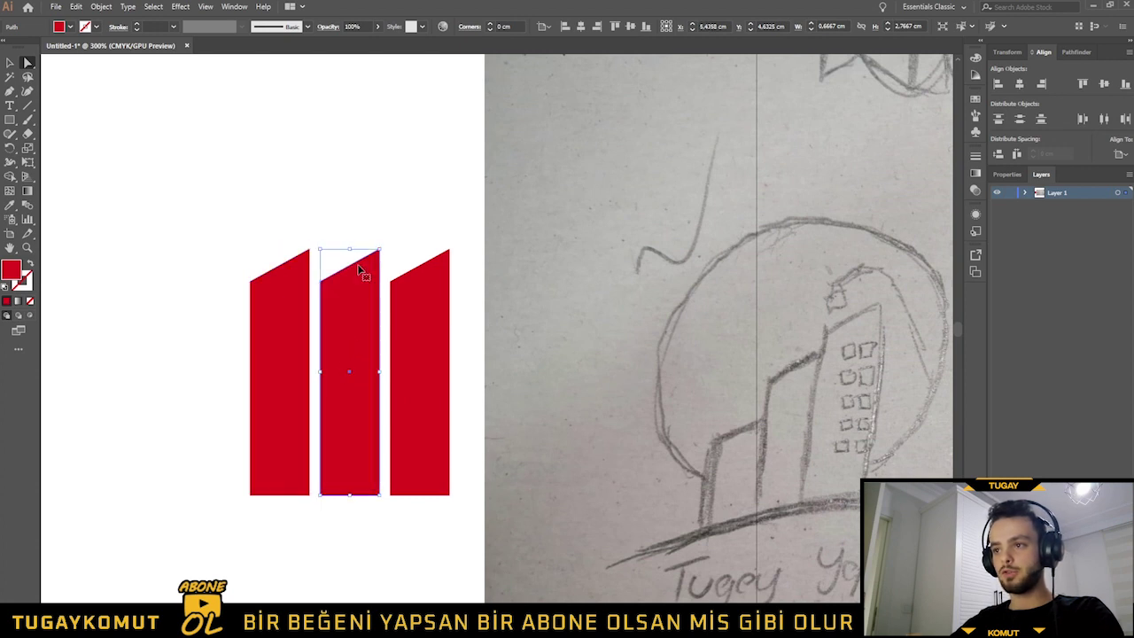
pyautogui.moveTo(351, 253); pyautogui.dragTo(348, 323)
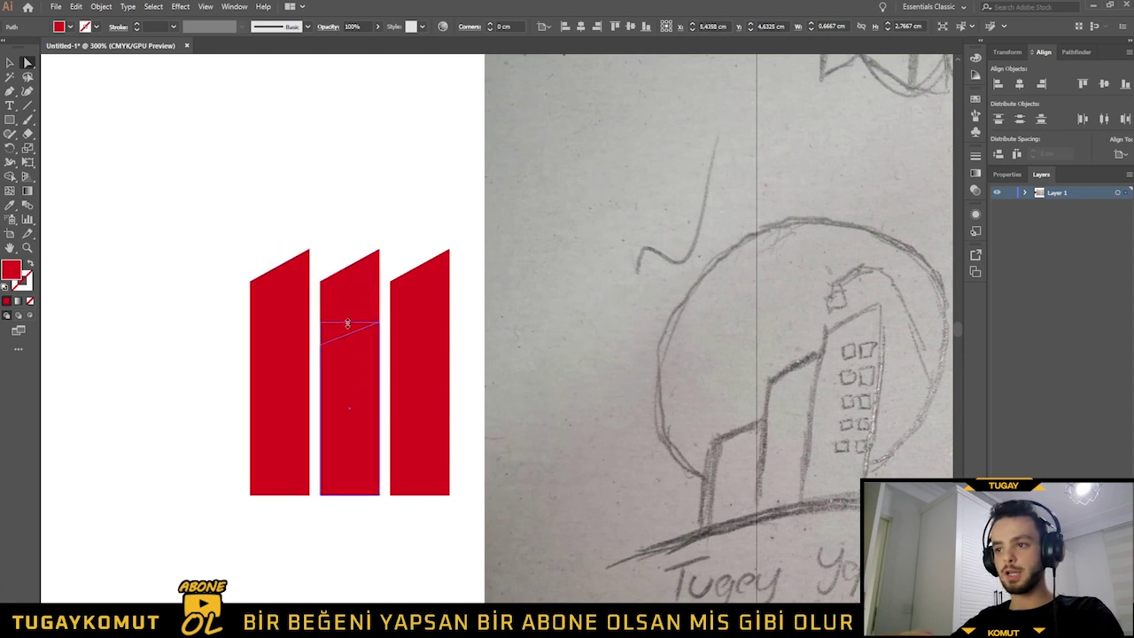
pyautogui.moveTo(283, 256); pyautogui.dragTo(275, 391)
pyautogui.click(134, 411)
# - Move all three red bars toward the left side of the page
pyautogui.scroll(-1, 261, 304)
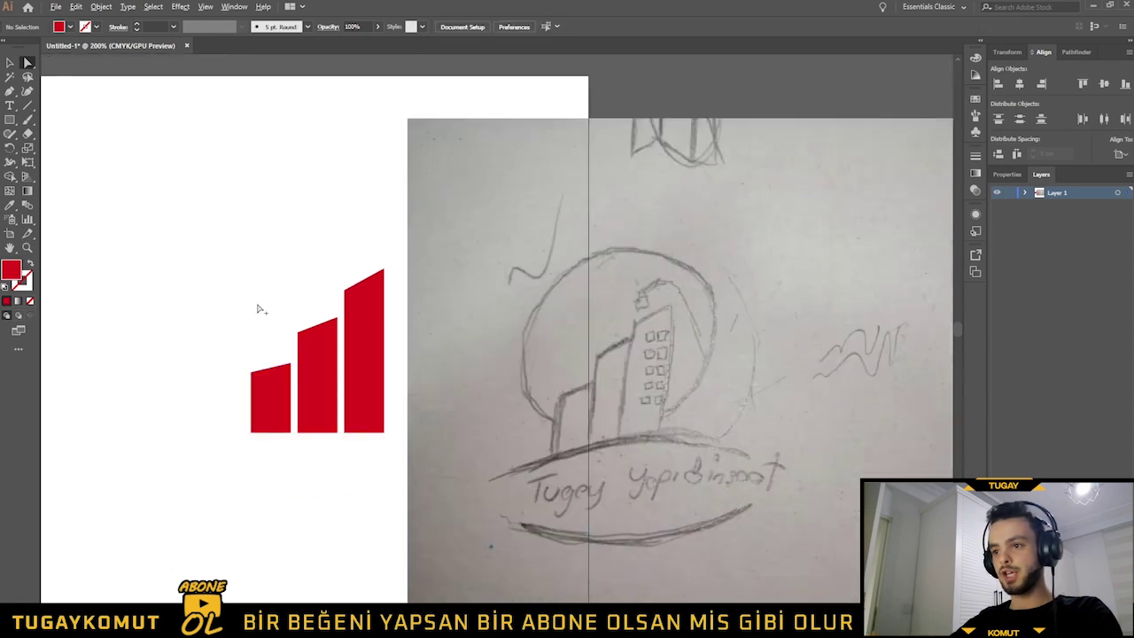
pyautogui.scroll(2, 263, 310)
pyautogui.scroll(-1, 350, 330)
pyautogui.scroll(-1, 372, 350)
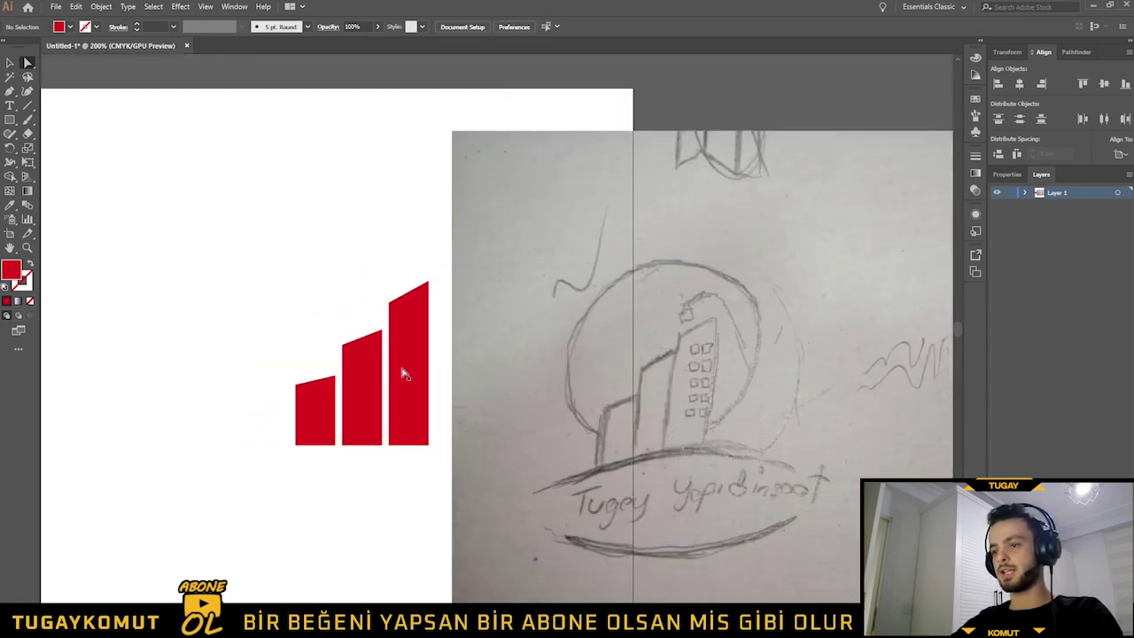
pyautogui.moveTo(296, 366); pyautogui.dragTo(230, 395)
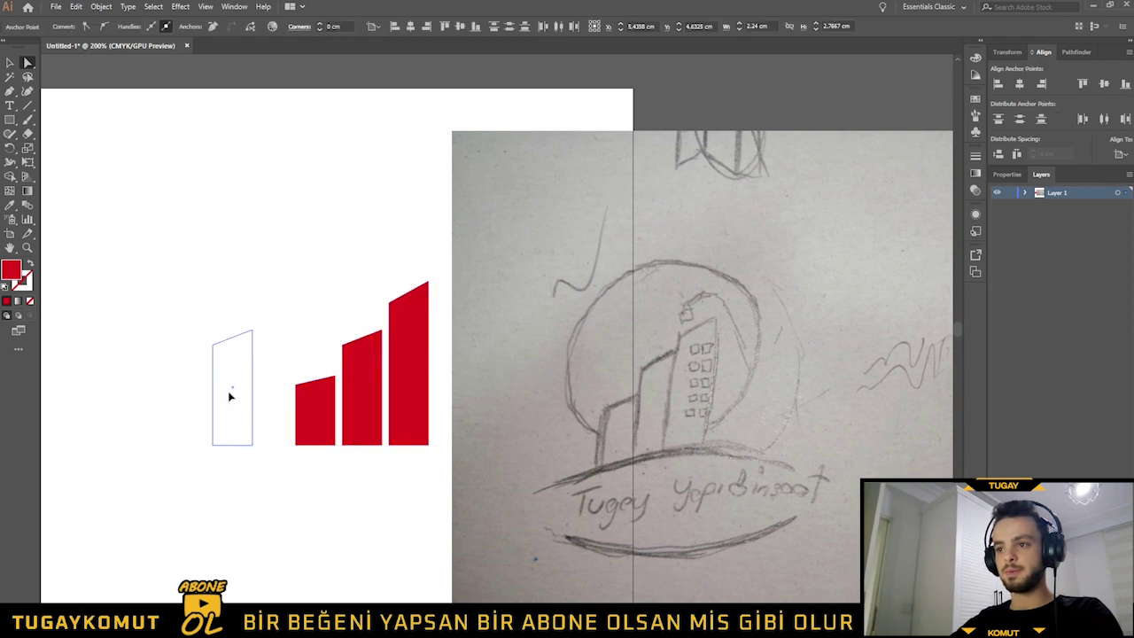
pyautogui.hotkey('ctrl', 'z')
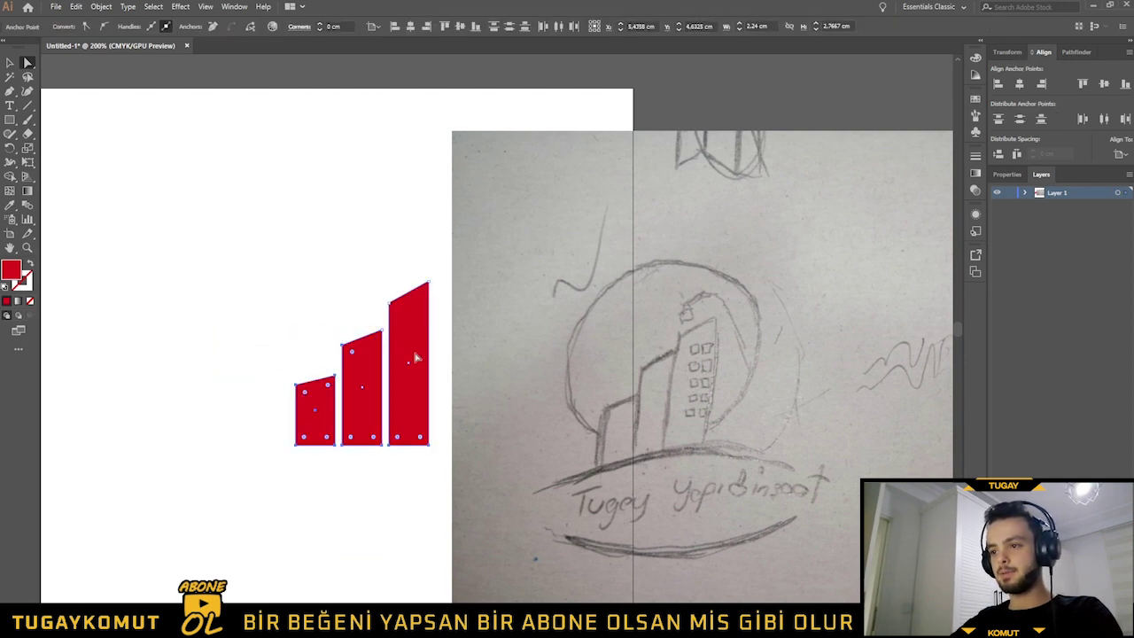
pyautogui.click(272, 271)
pyautogui.press('v')
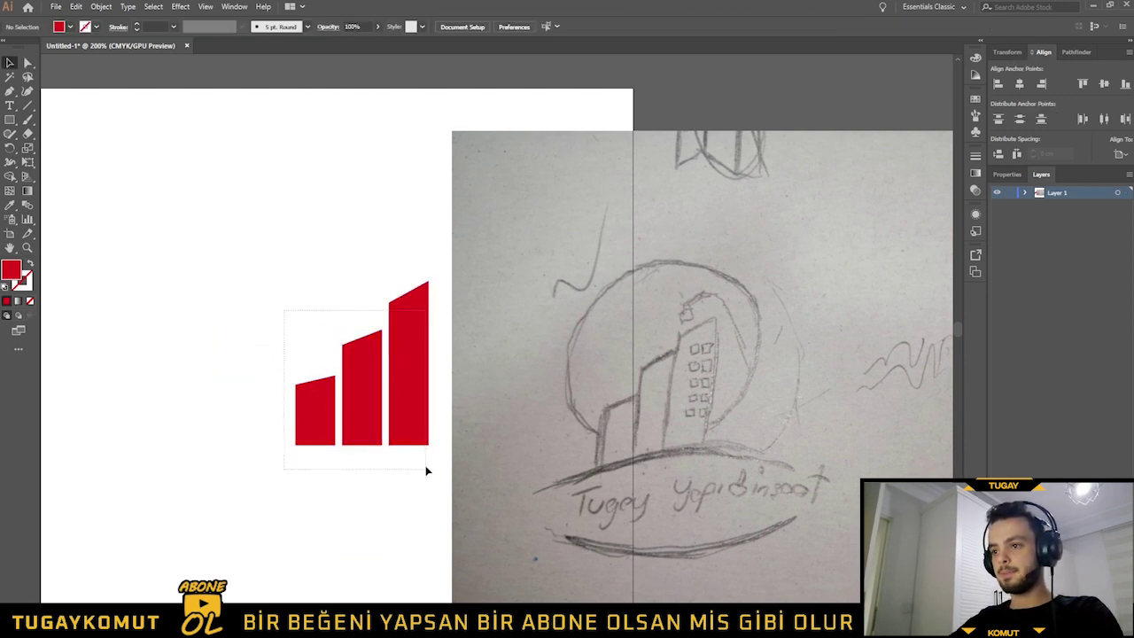
pyautogui.moveTo(426, 472); pyautogui.dragTo(426, 471)
pyautogui.moveTo(407, 397); pyautogui.dragTo(229, 400)
pyautogui.click(347, 421)
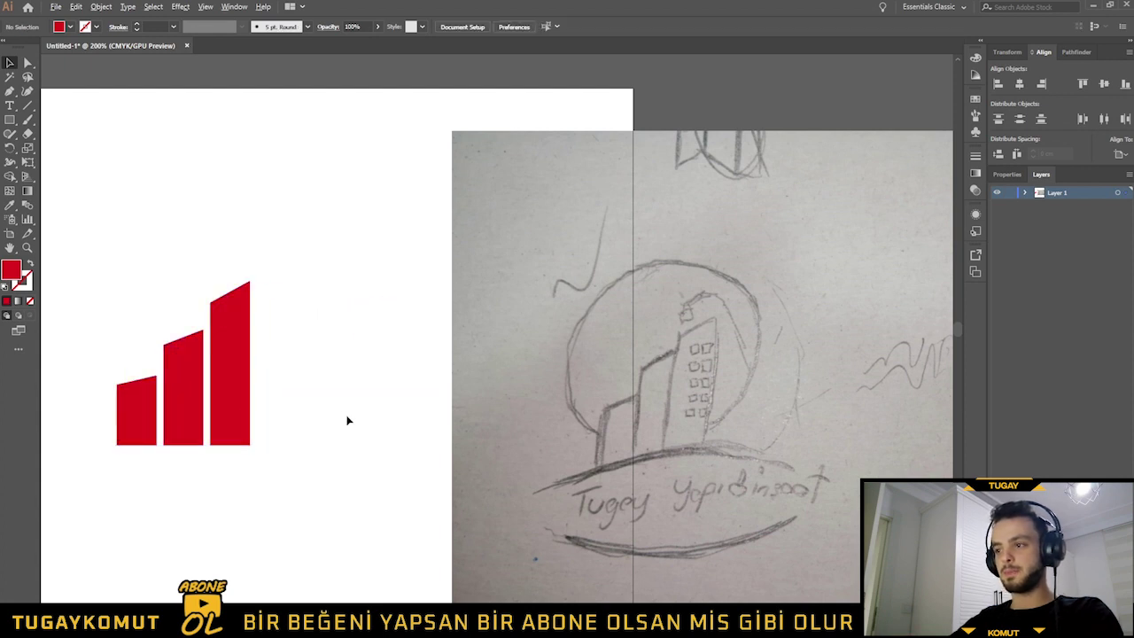
# - Draw a 3.5 cm circle over the bars and raise it so their bases show below
pyautogui.moveTo(10, 120)
pyautogui.mouseDown()
pyautogui.moveTo(60, 164)
pyautogui.moveTo(60, 153)
pyautogui.mouseUp()
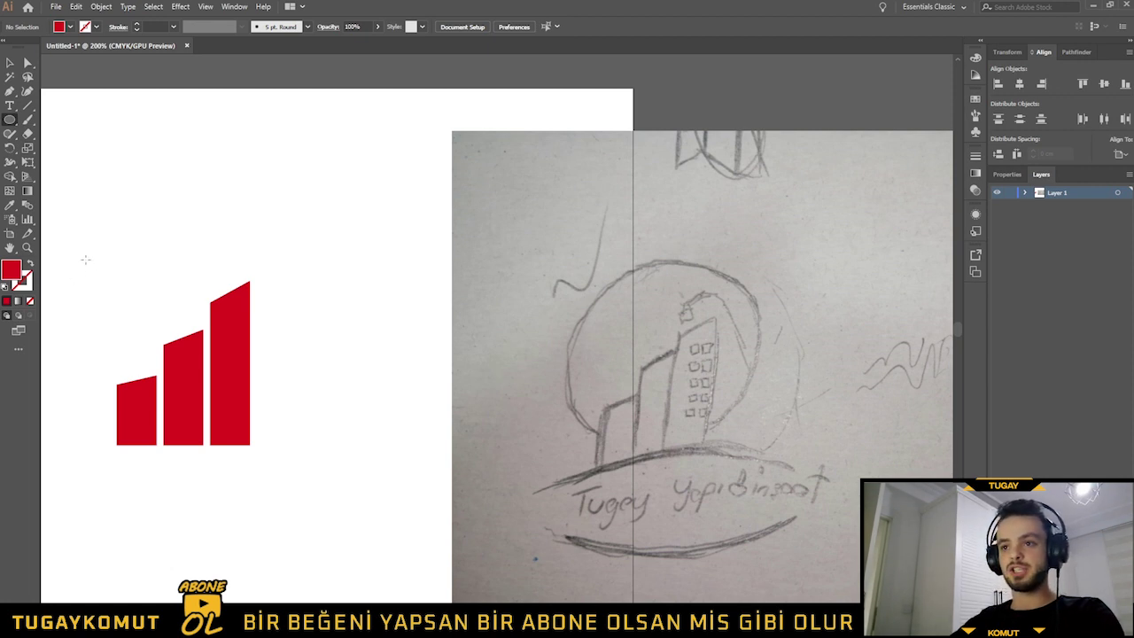
pyautogui.moveTo(138, 288); pyautogui.dragTo(201, 329)
pyautogui.hotkey('ctrl', 'z')
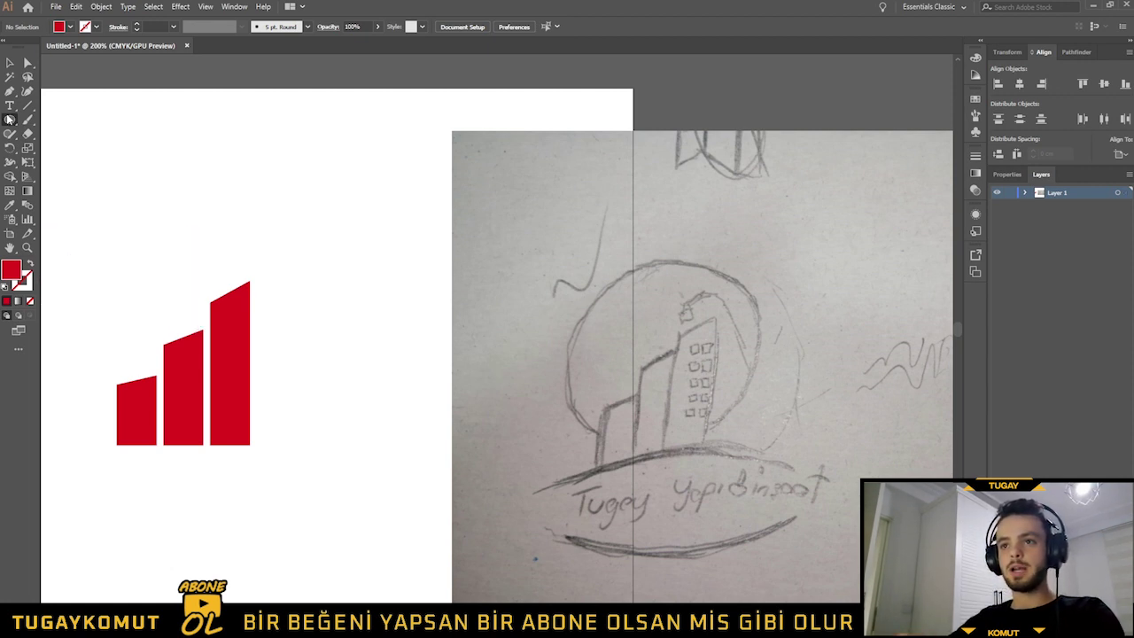
pyautogui.click(9, 119)
pyautogui.click(63, 148)
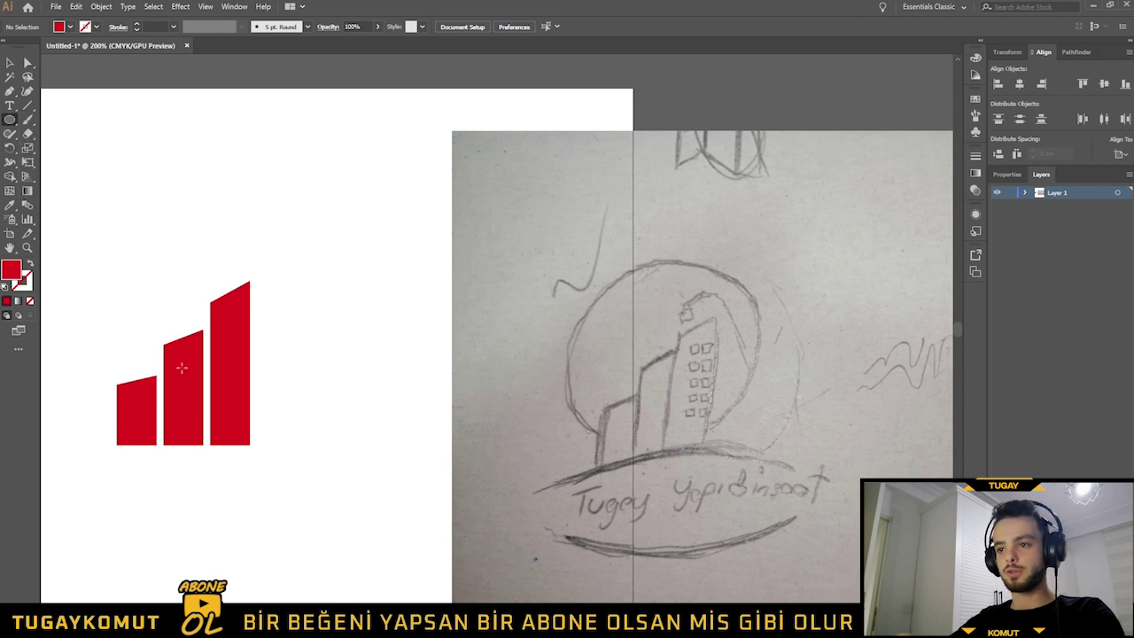
pyautogui.moveTo(181, 367); pyautogui.dragTo(285, 470)
pyautogui.press('v')
pyautogui.moveTo(235, 400); pyautogui.dragTo(227, 364)
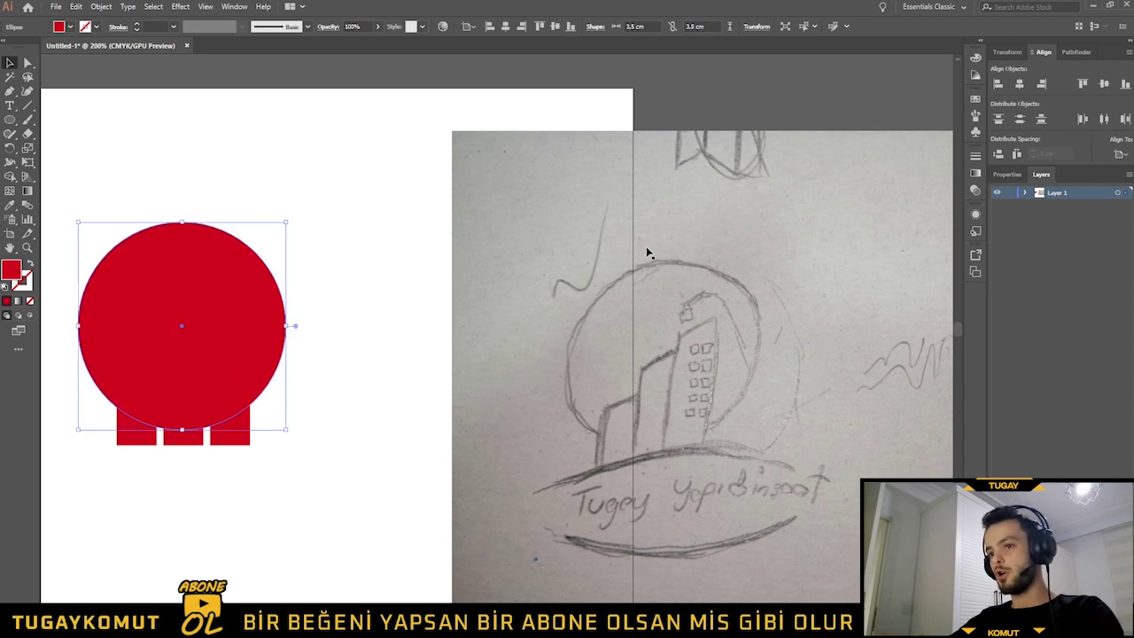
# - Send the circle behind the three red bars
pyautogui.click(69, 26)
pyautogui.click(213, 285)
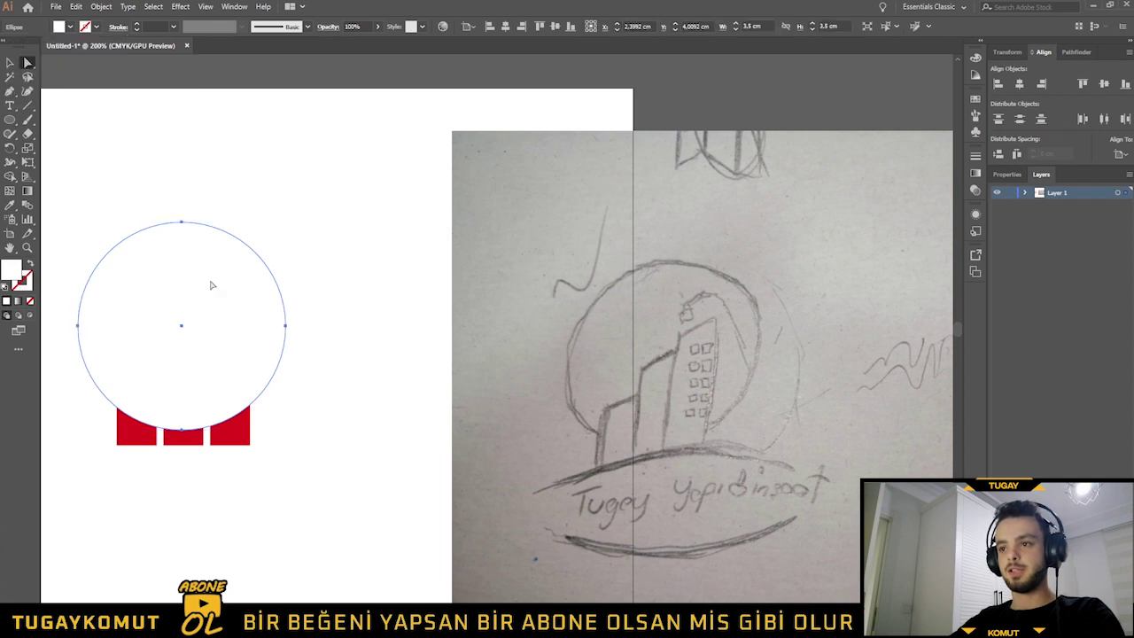
pyautogui.hotkey('ctrl', 'shift', '[')
pyautogui.click(212, 285)
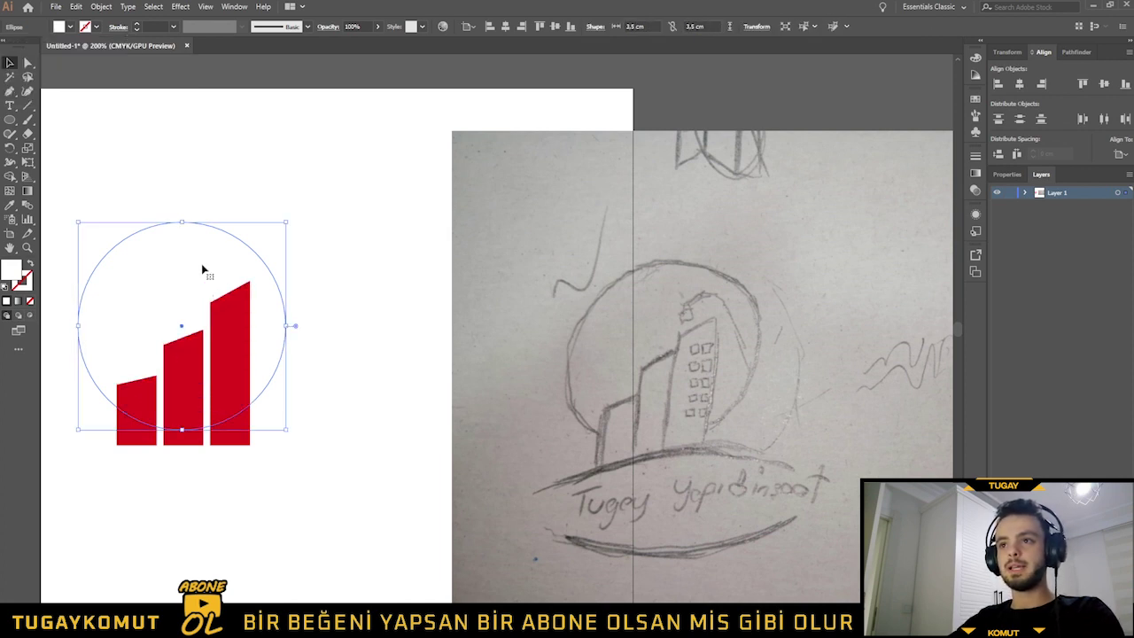
# - Fill the circle with black
pyautogui.click(69, 26)
pyautogui.click(36, 47)
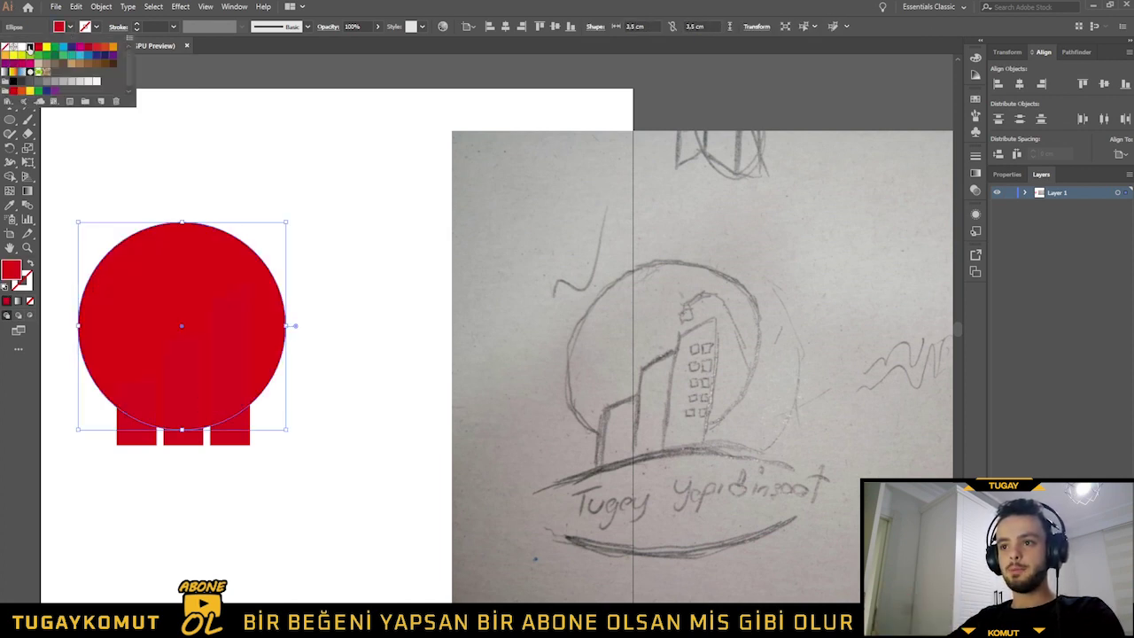
pyautogui.click(29, 47)
pyautogui.click(327, 335)
pyautogui.click(334, 326)
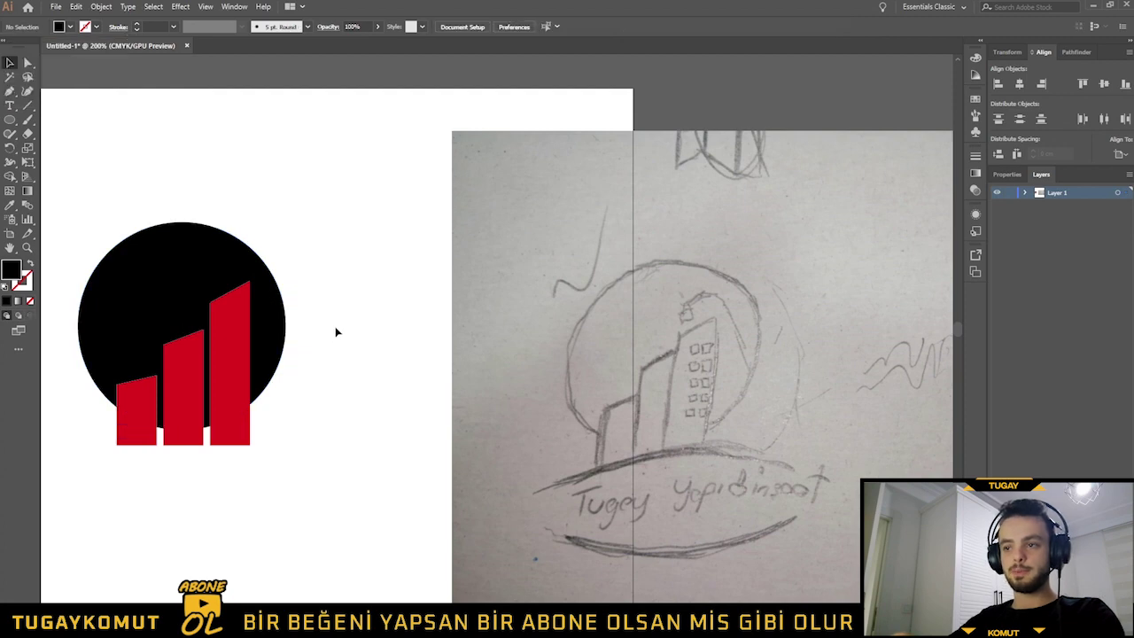
pyautogui.scroll(2, 240, 329)
pyautogui.scroll(-3, 235, 319)
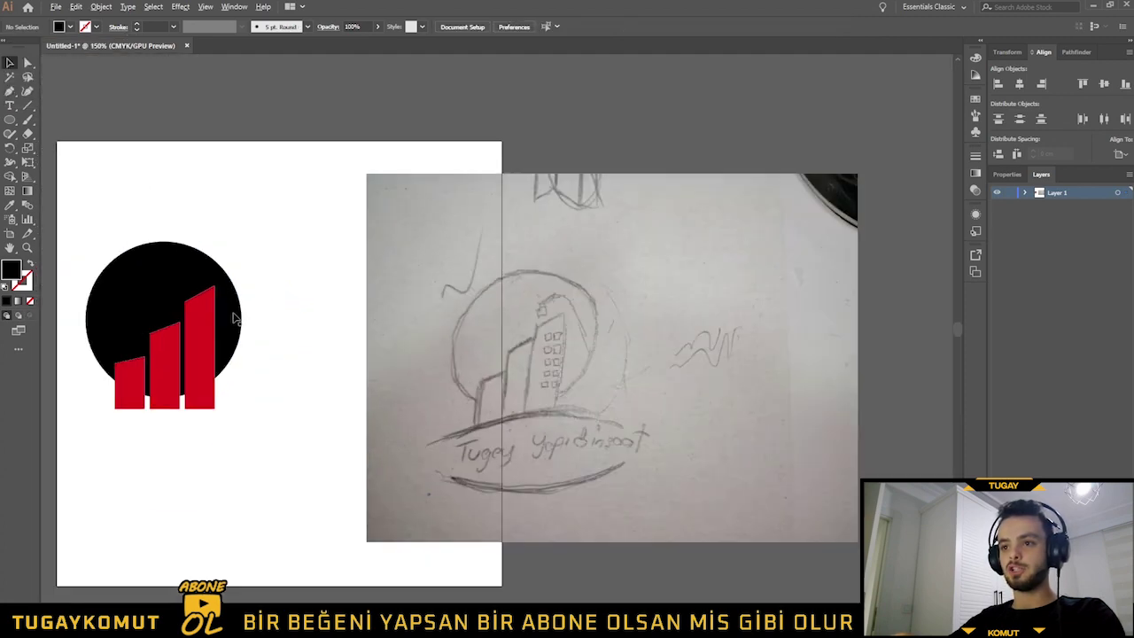
pyautogui.click(114, 298)
pyautogui.scroll(1, 114, 298)
# - Set the circle's fill to None and its stroke to red
pyautogui.click(71, 27)
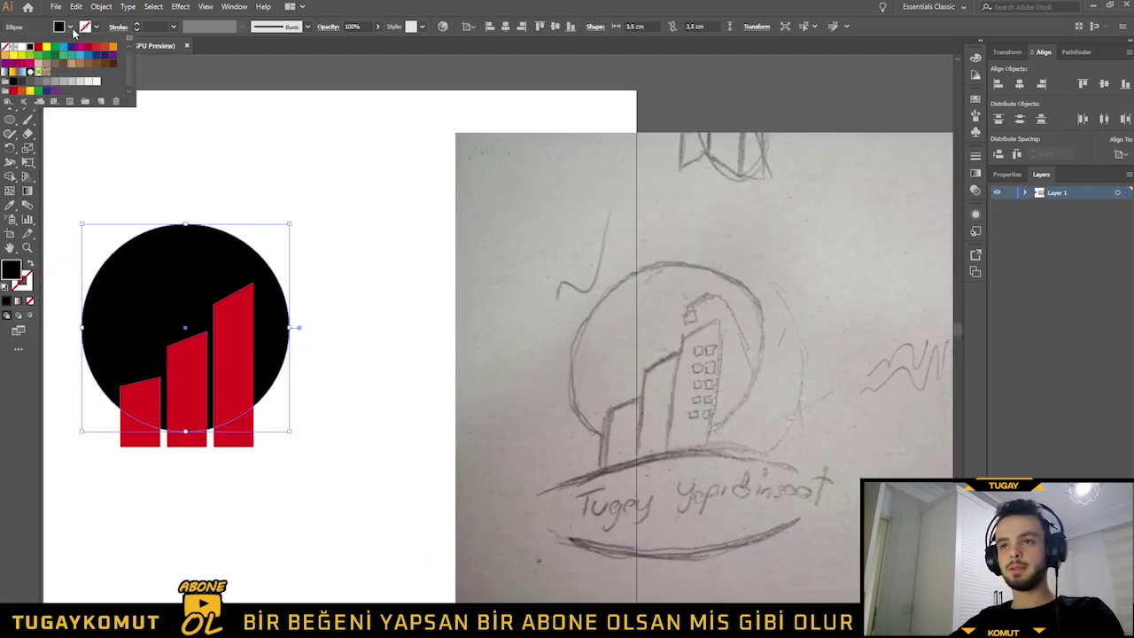
pyautogui.click(7, 47)
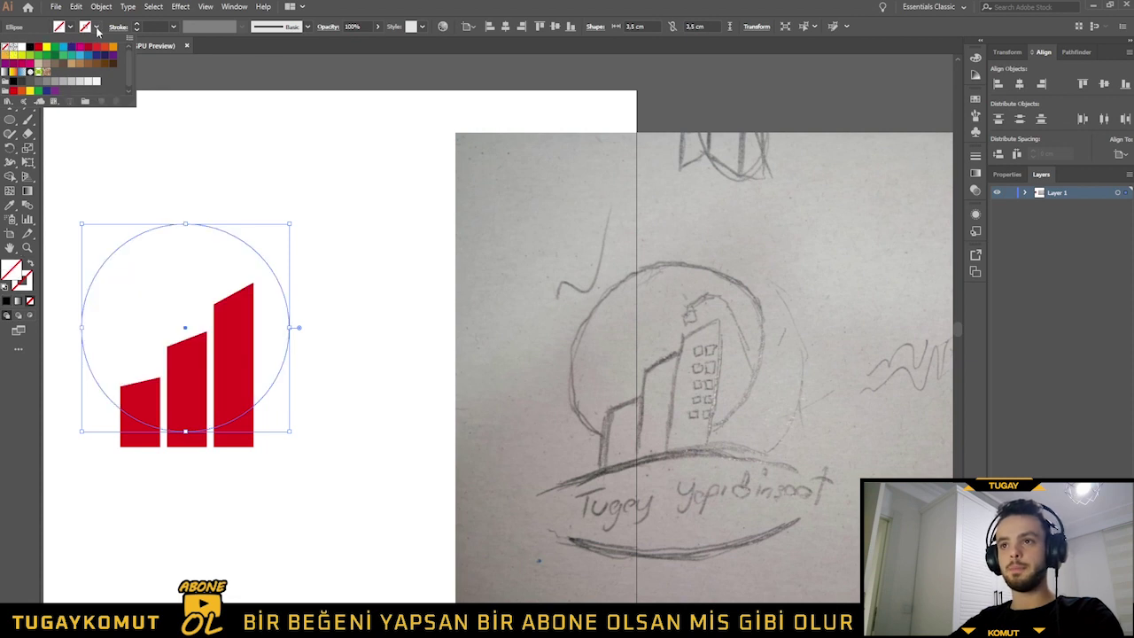
pyautogui.click(97, 29)
pyautogui.click(42, 49)
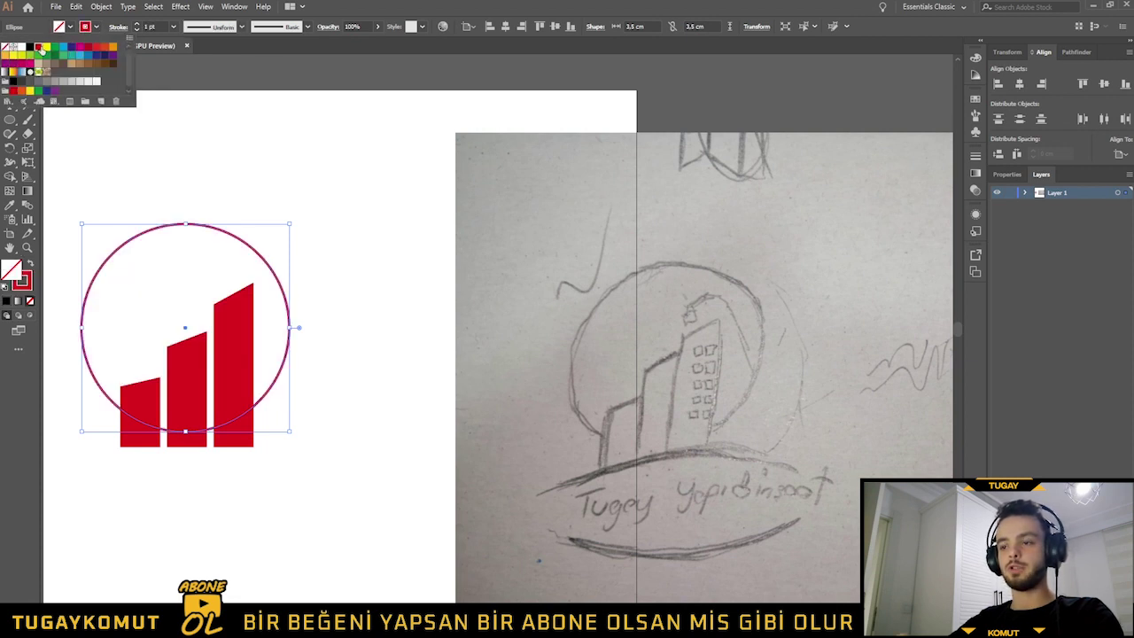
pyautogui.click(391, 254)
pyautogui.click(391, 254)
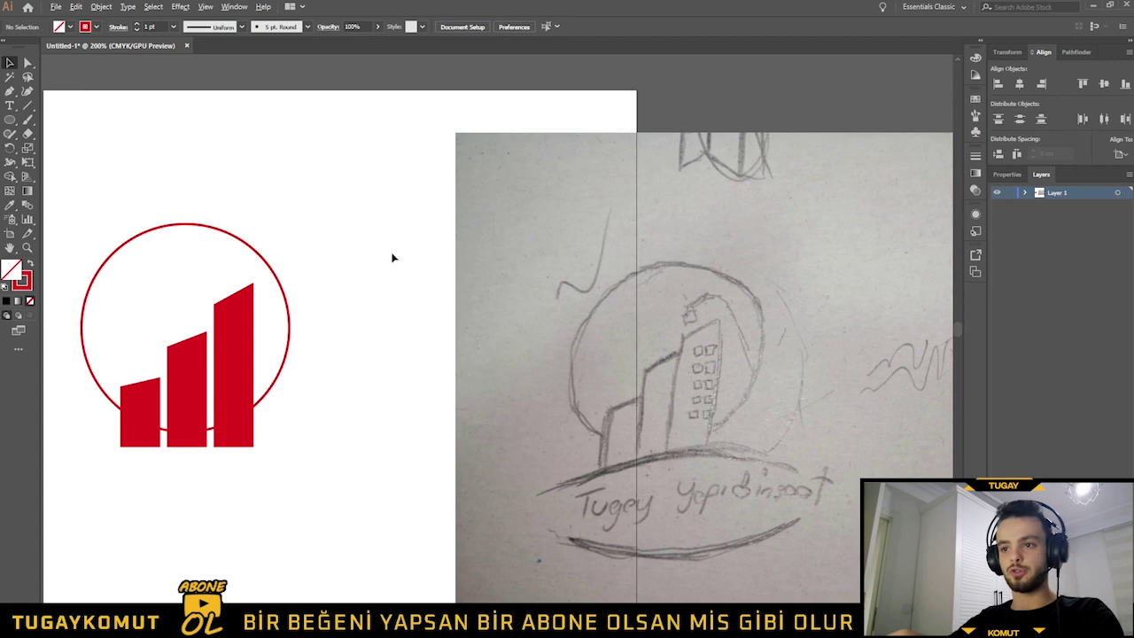
pyautogui.scroll(1, 125, 432)
pyautogui.scroll(-1, 195, 416)
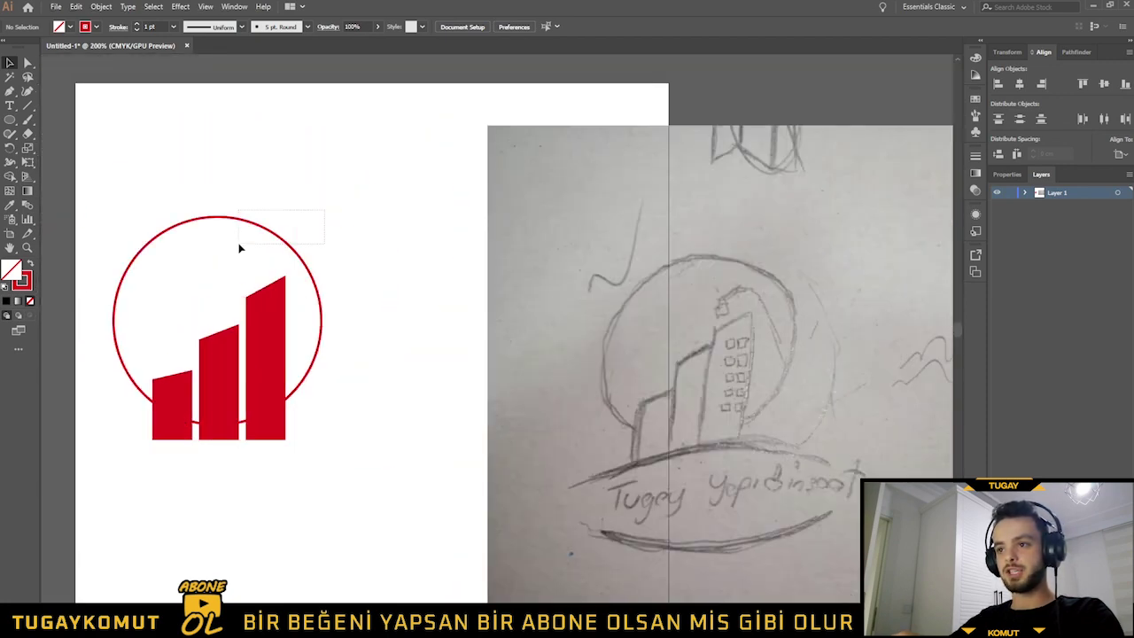
pyautogui.click(232, 217)
# - Set the ring's stroke weight to 5 pt
pyautogui.click(153, 27)
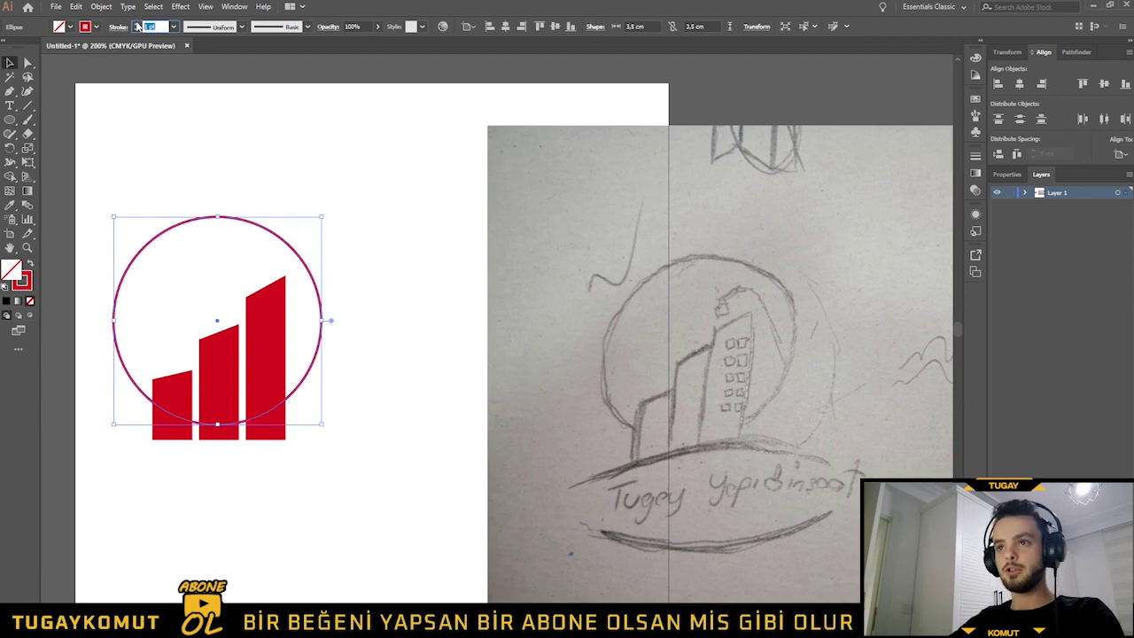
pyautogui.press('Up')
pyautogui.press('Up')
pyautogui.press('Up')
pyautogui.press('Up')
pyautogui.press('Up')
pyautogui.press('Up')
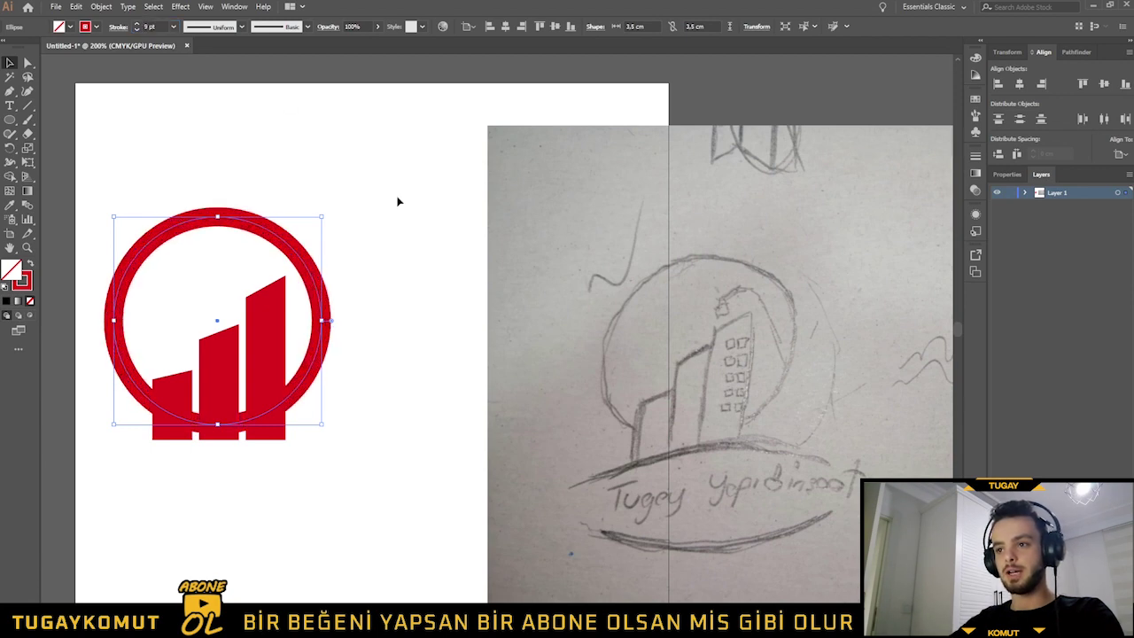
pyautogui.click(397, 202)
pyautogui.keyDown('alt'); pyautogui.scroll(2, 71, 294); pyautogui.keyUp('alt')
pyautogui.keyDown('alt'); pyautogui.scroll(-1, 634, 265); pyautogui.keyUp('alt')
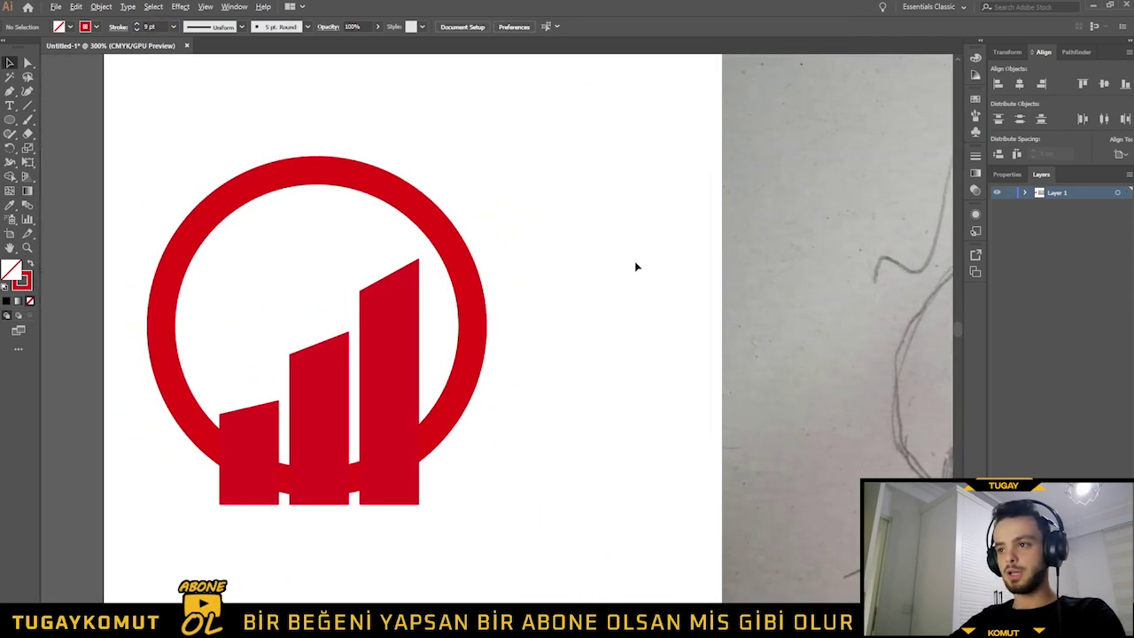
pyautogui.click(471, 302)
pyautogui.click(136, 31)
pyautogui.click(137, 30)
pyautogui.click(137, 30)
pyautogui.click(137, 30)
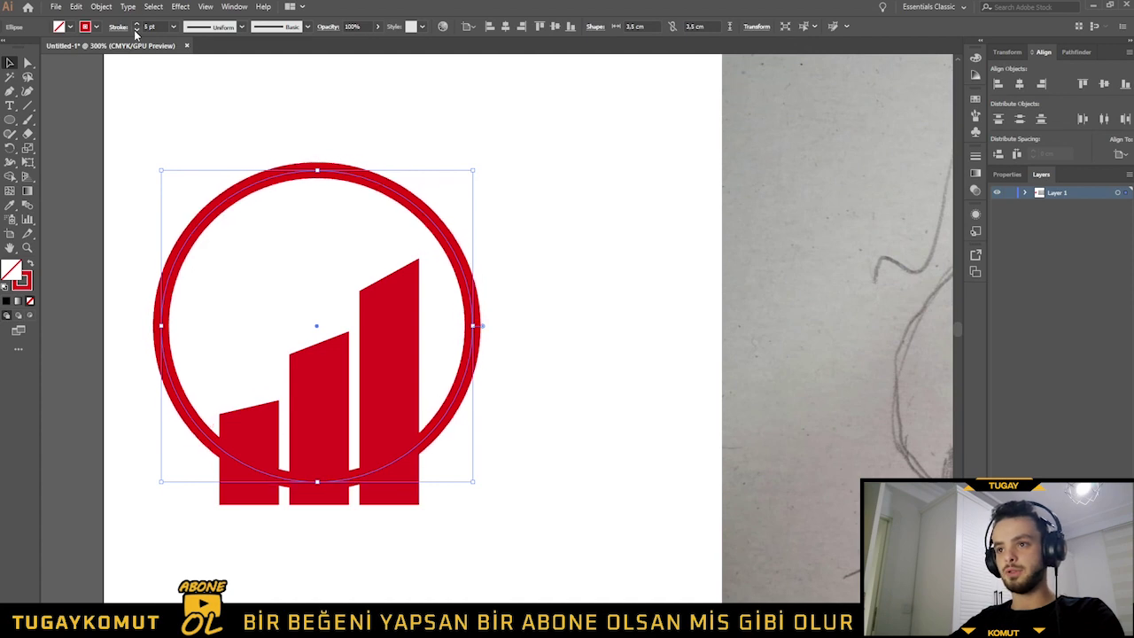
pyautogui.click(545, 339)
# - Marquee-select the ring together with all three bars
pyautogui.keyDown('alt'); pyautogui.scroll(-1, 546, 331); pyautogui.keyUp('alt')
pyautogui.keyDown('alt'); pyautogui.scroll(-2, 546, 332); pyautogui.keyUp('alt')
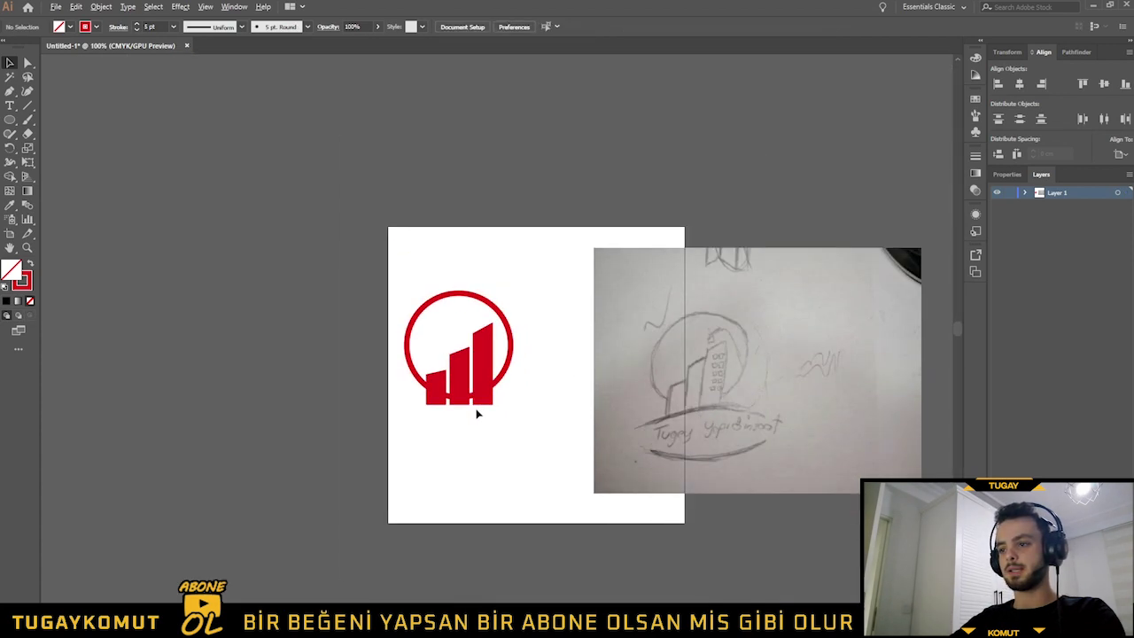
pyautogui.keyDown('alt'); pyautogui.scroll(3, 489, 370); pyautogui.keyUp('alt')
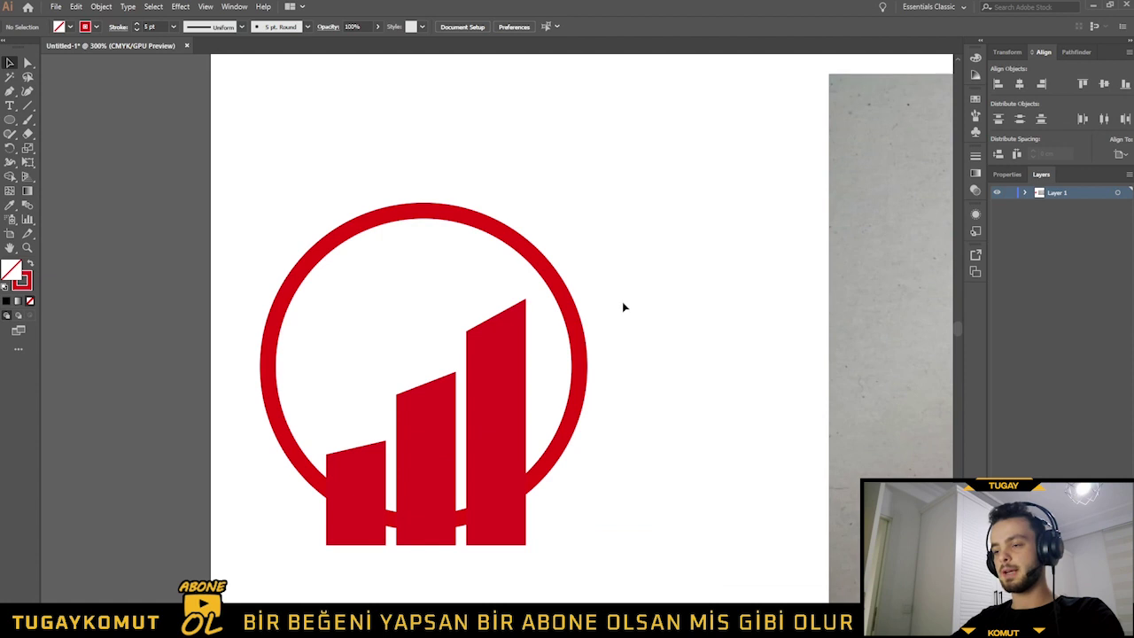
pyautogui.moveTo(664, 287); pyautogui.dragTo(252, 519)
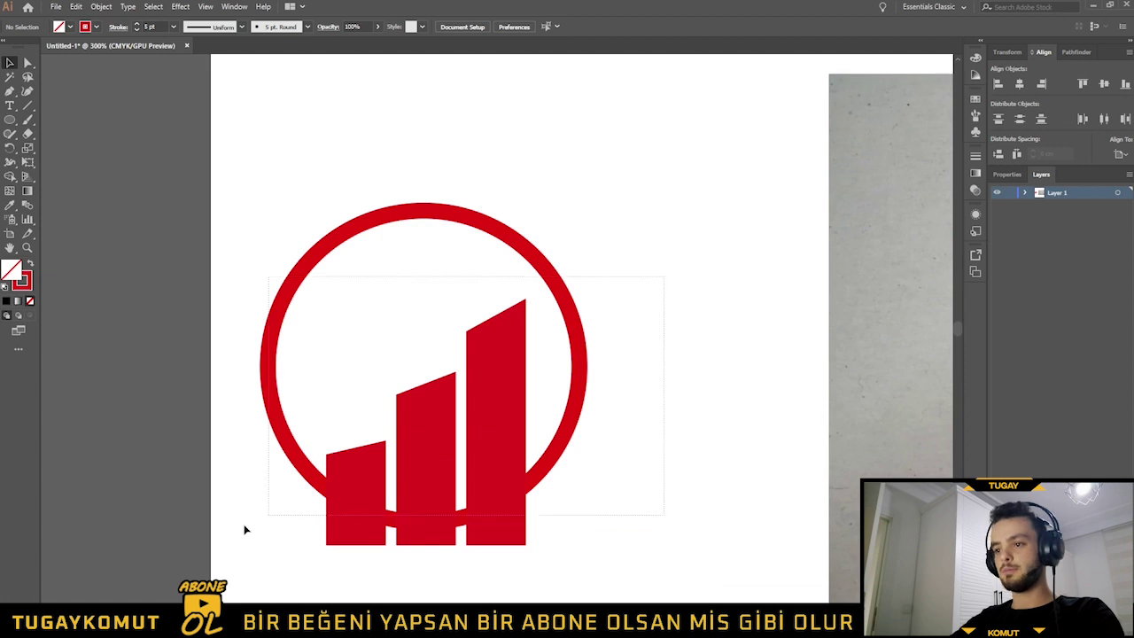
# - Expand the ring and bars with Fill and Stroke kept, then reselect them together
pyautogui.click(101, 7)
pyautogui.click(144, 133)
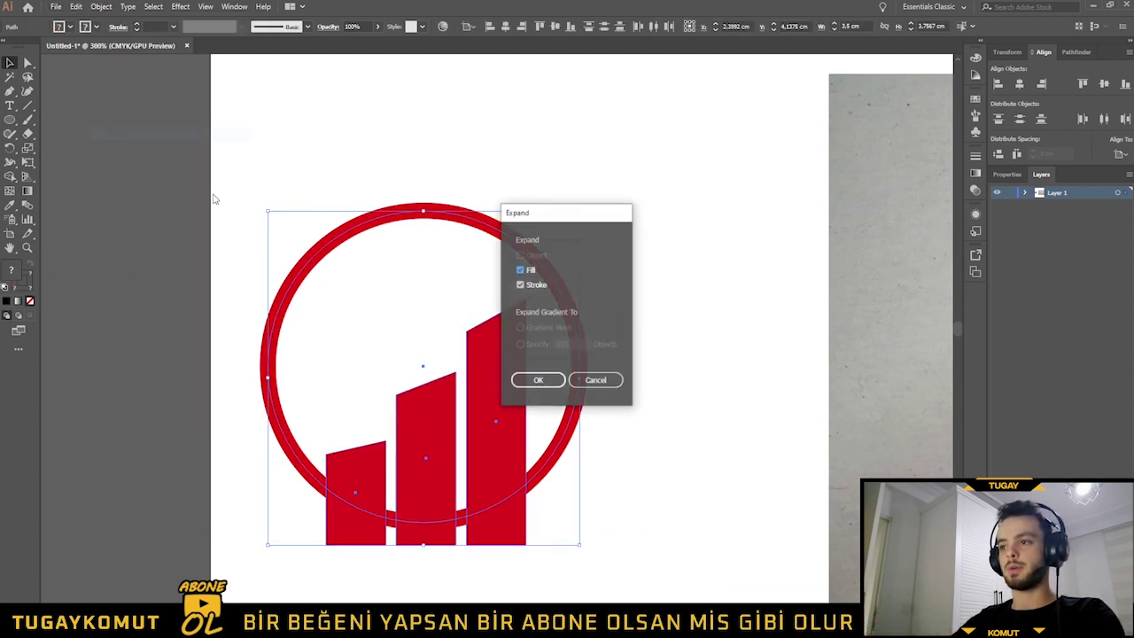
pyautogui.press('Return')
pyautogui.click(713, 483)
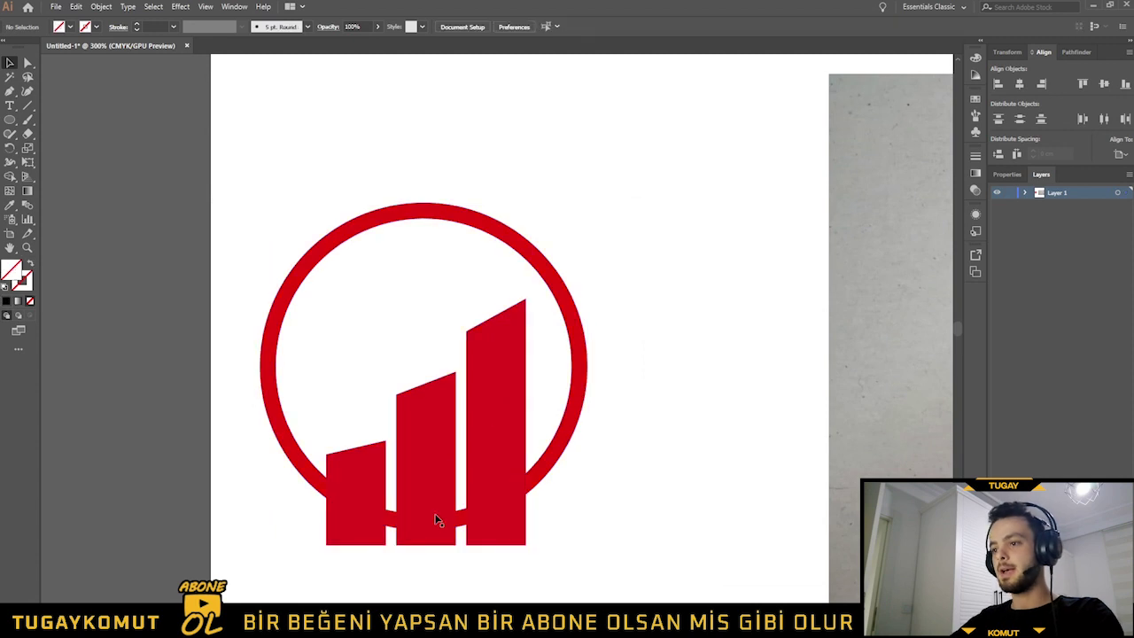
pyautogui.click(395, 522)
pyautogui.moveTo(652, 473); pyautogui.dragTo(245, 312)
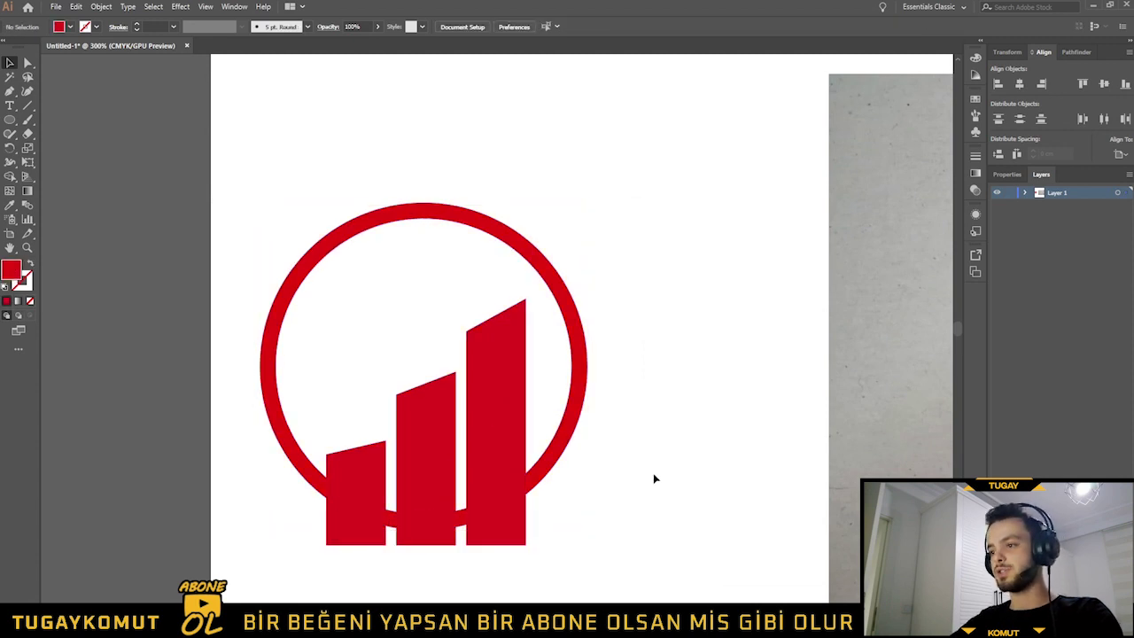
# - Show the Pathfinder panel in the right dock and select the whole logo
pyautogui.press('a')
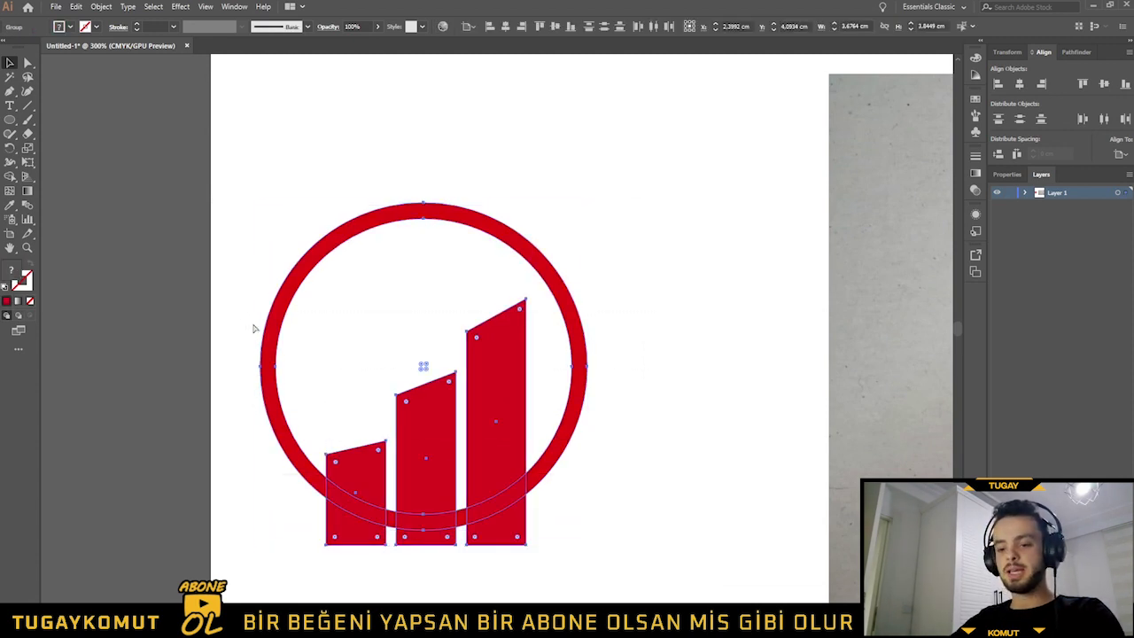
pyautogui.press('v')
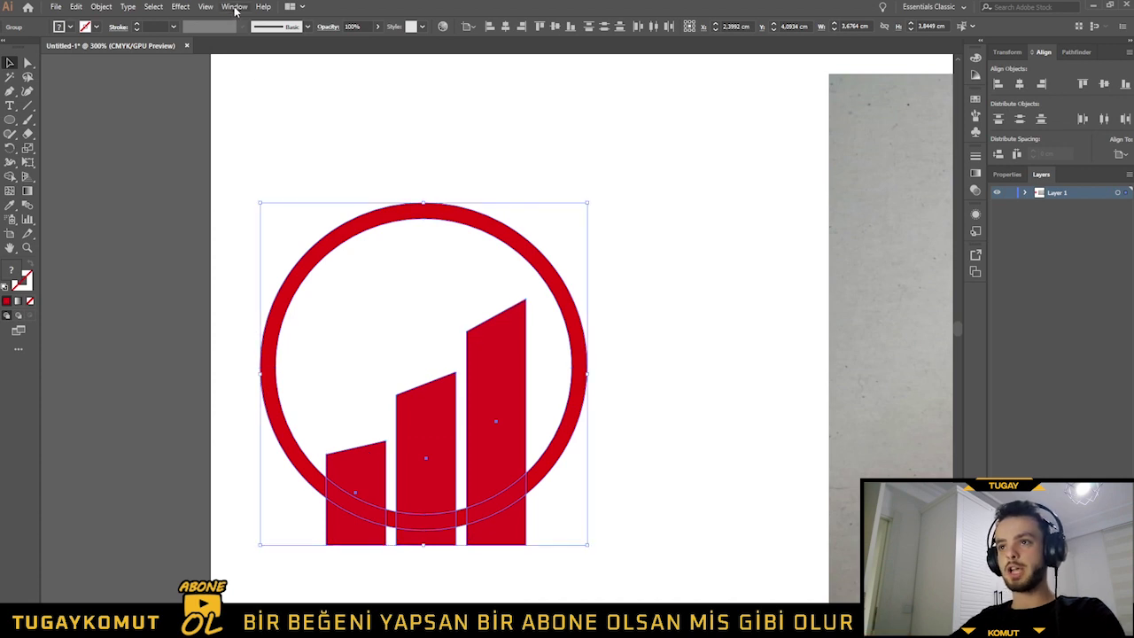
pyautogui.click(233, 7)
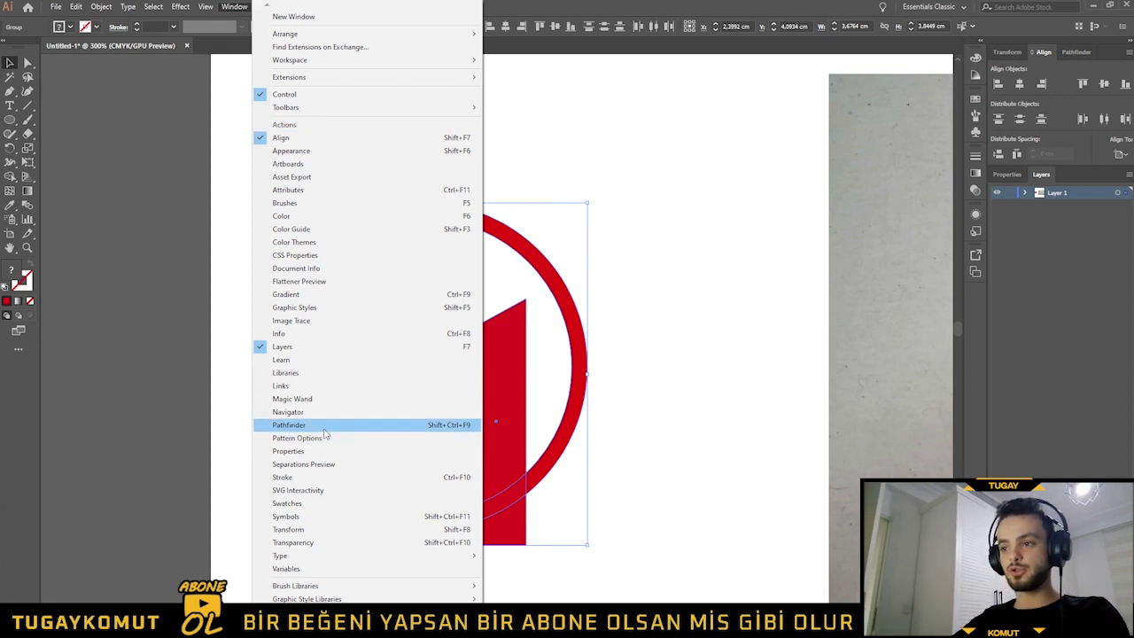
pyautogui.click(697, 426)
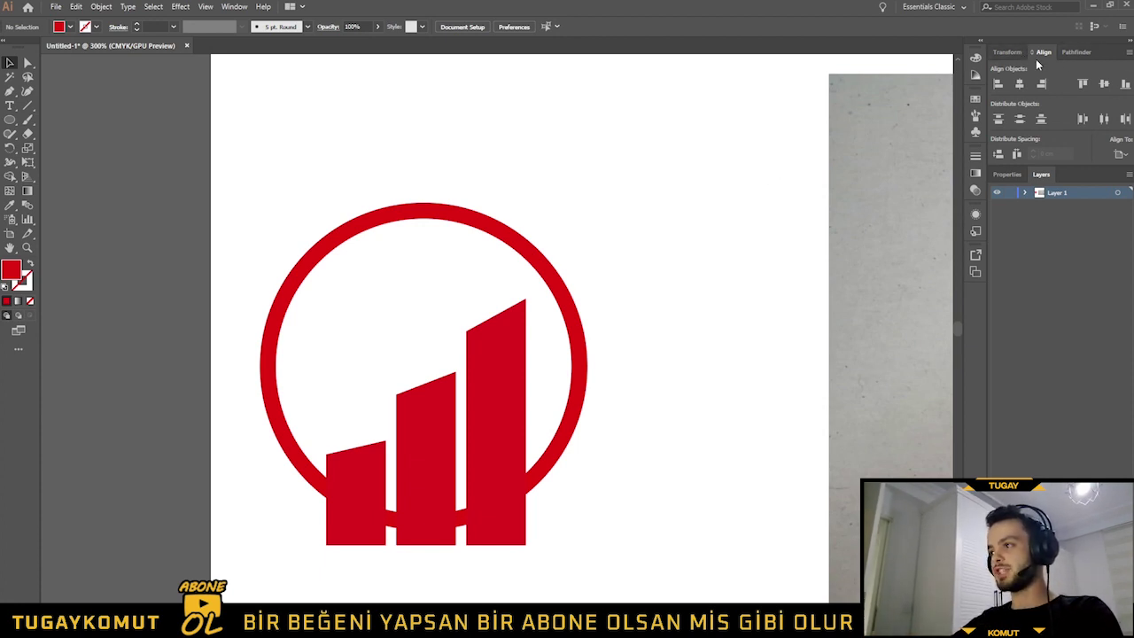
pyautogui.click(1070, 54)
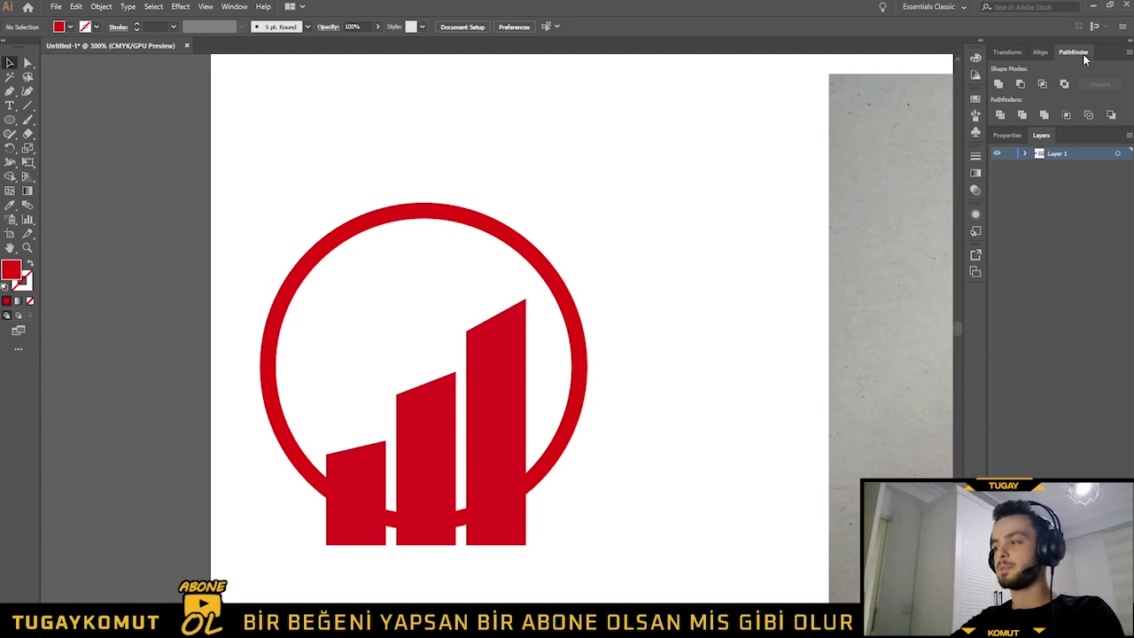
pyautogui.hotkey('ctrl', 'shift', 'F9')
pyautogui.click(1009, 53)
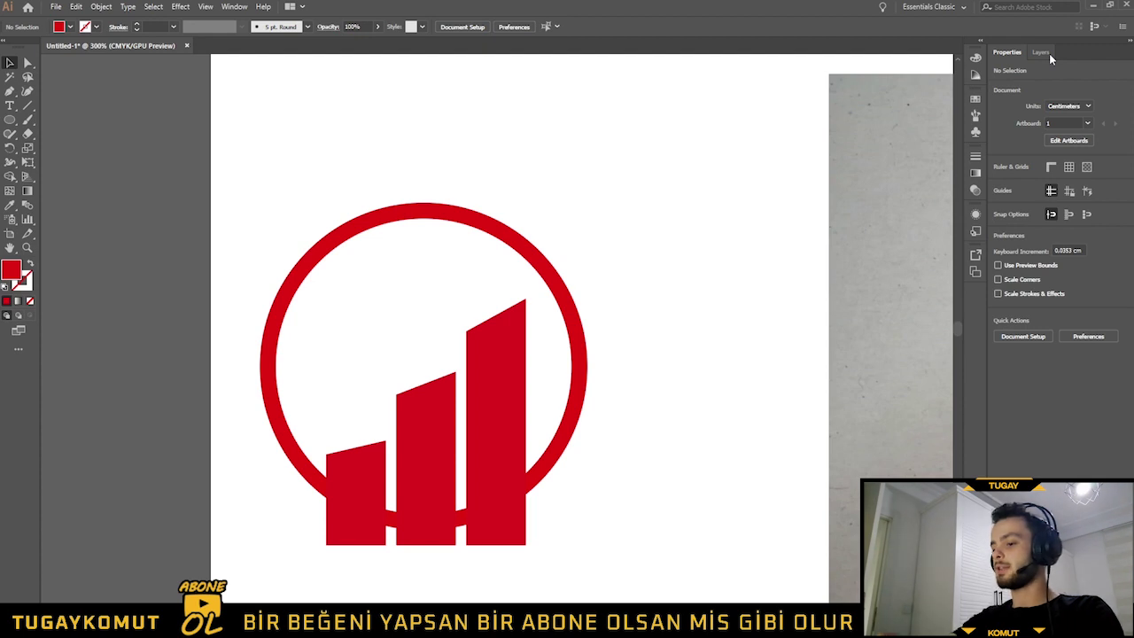
pyautogui.hotkey('ctrl', 'shift', 'F9')
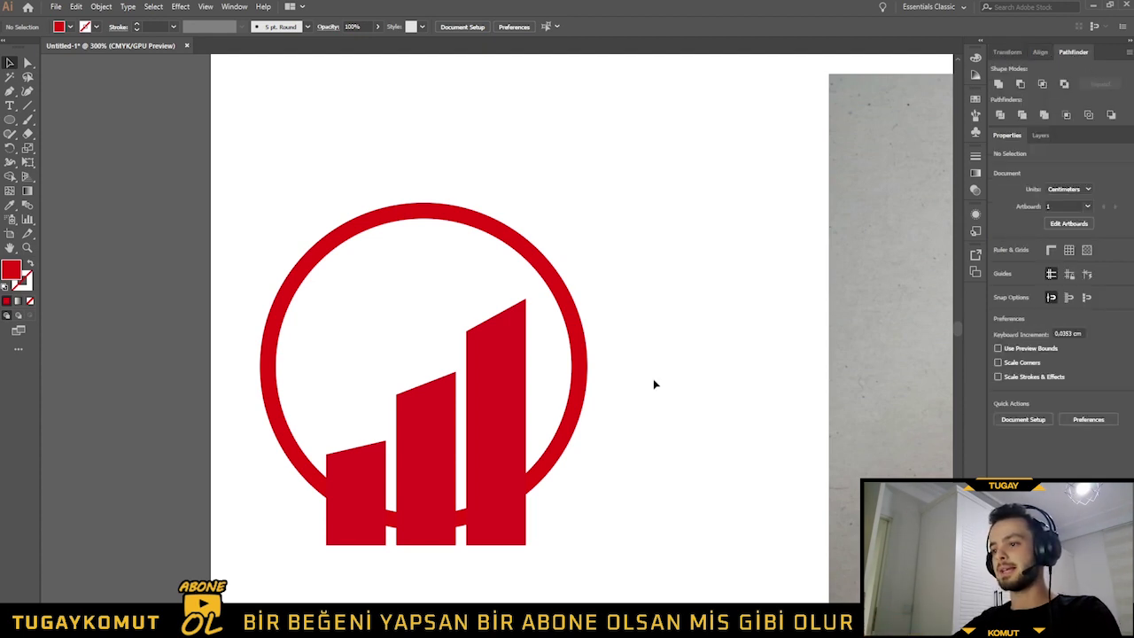
pyautogui.moveTo(668, 533); pyautogui.dragTo(187, 289)
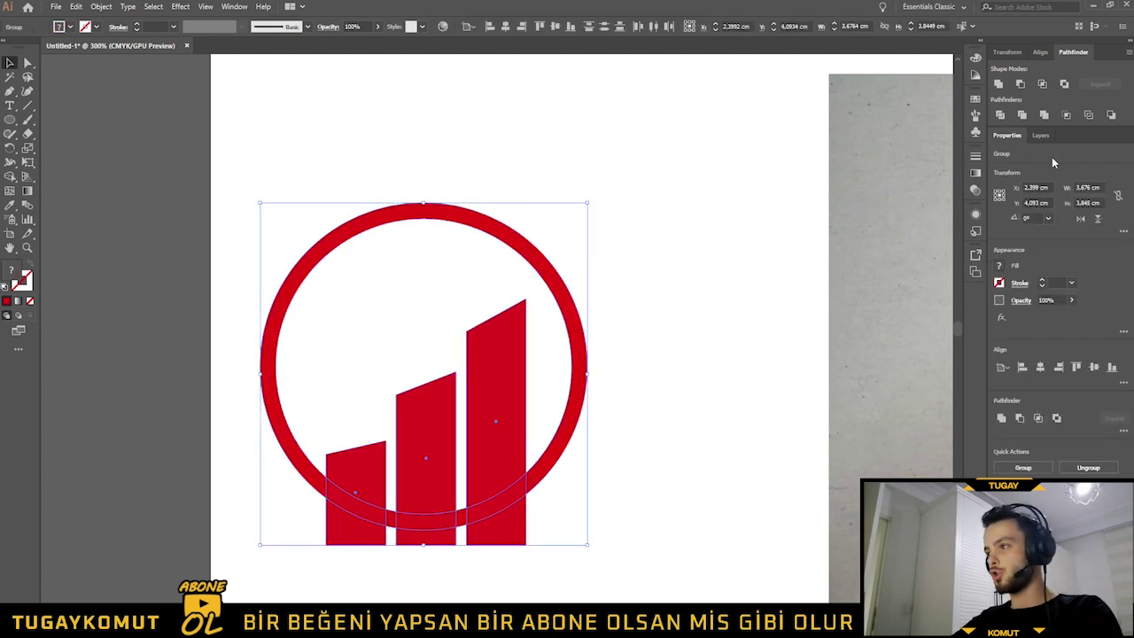
# - Apply Pathfinder Divide to the logo and ungroup the resulting pieces
pyautogui.click(1001, 116)
pyautogui.click(752, 383)
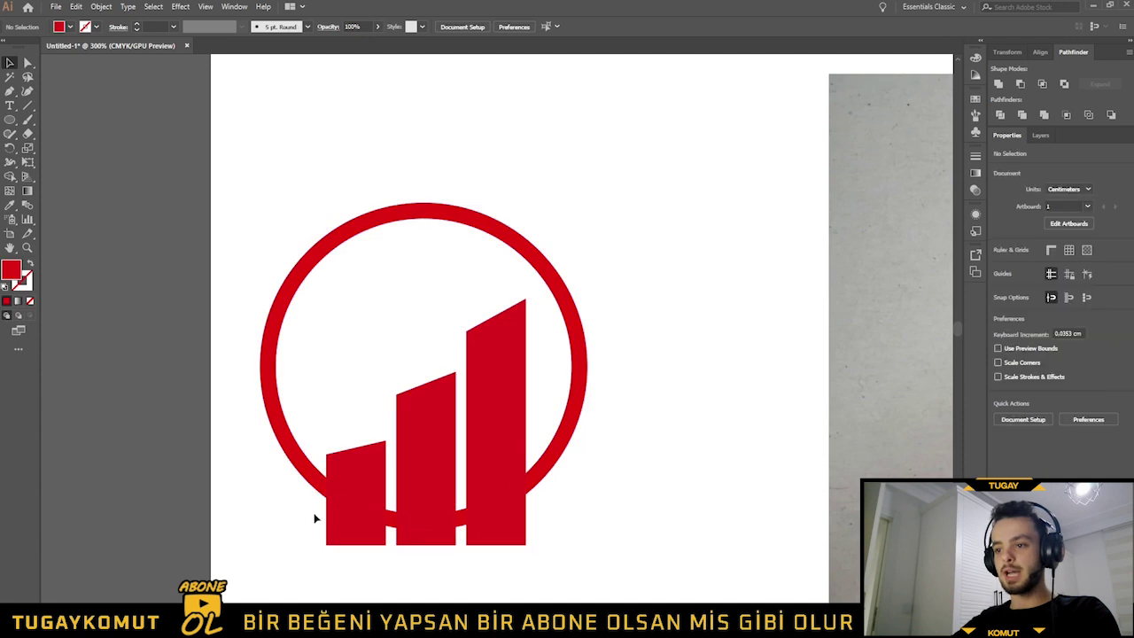
pyautogui.click(358, 508)
pyautogui.rightClick(531, 261)
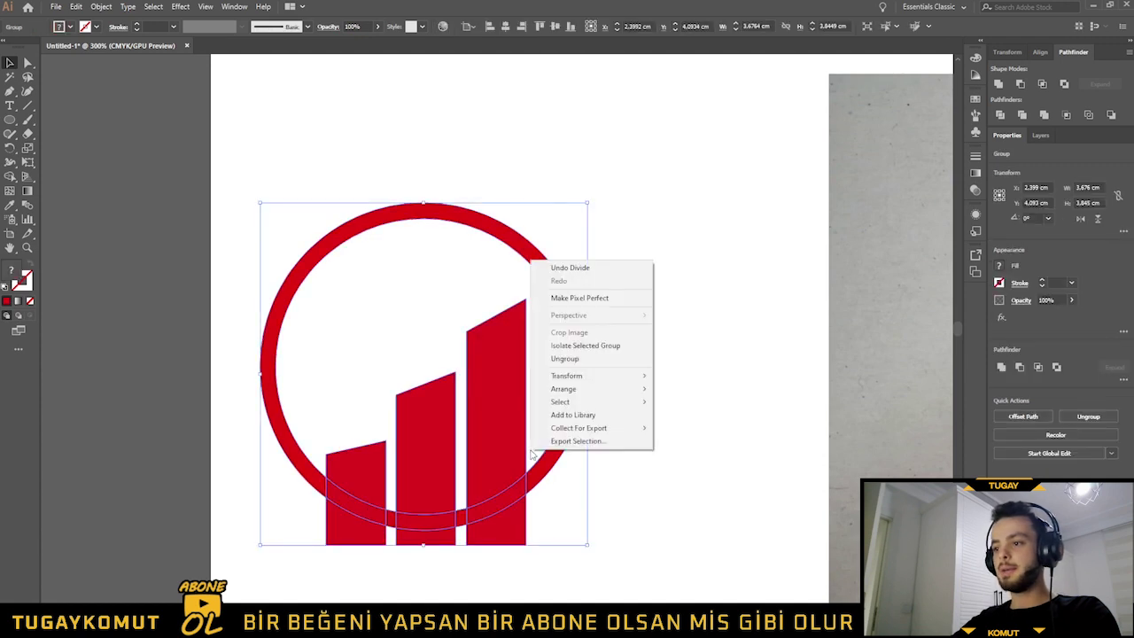
pyautogui.click(580, 359)
pyautogui.click(674, 460)
# - Inspect the divided ring pieces, then group and ungroup the whole logo
pyautogui.click(496, 500)
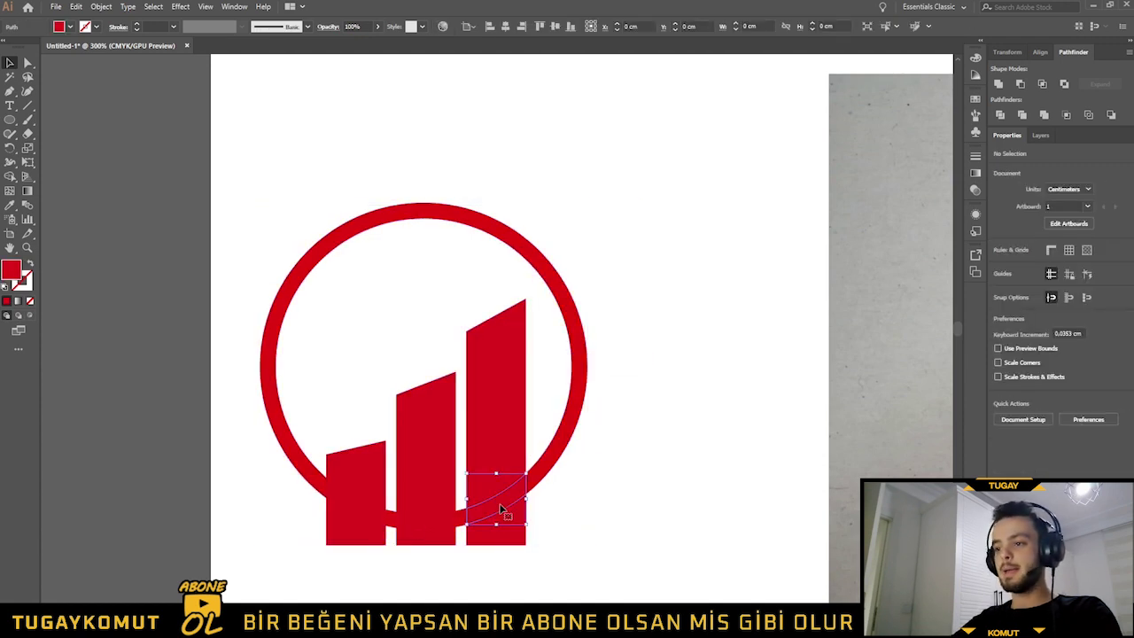
pyautogui.click(580, 478)
pyautogui.click(521, 461)
pyautogui.click(461, 518)
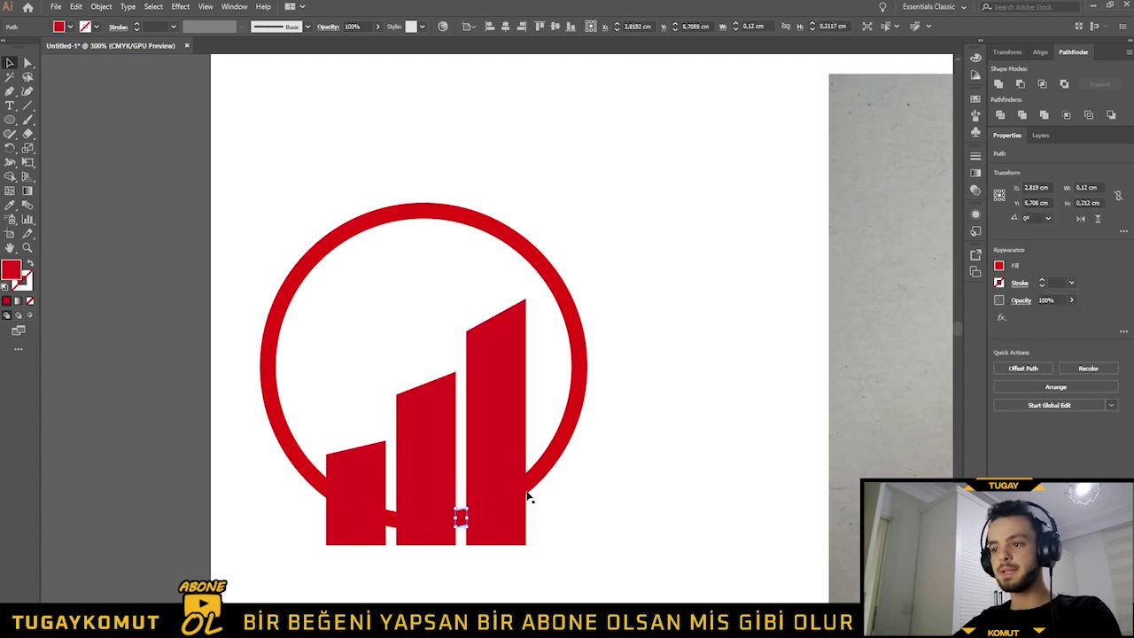
pyautogui.keyDown('alt'); pyautogui.scroll(-2, 440, 554); pyautogui.keyUp('alt')
pyautogui.keyDown('alt'); pyautogui.scroll(3, 437, 506); pyautogui.keyUp('alt')
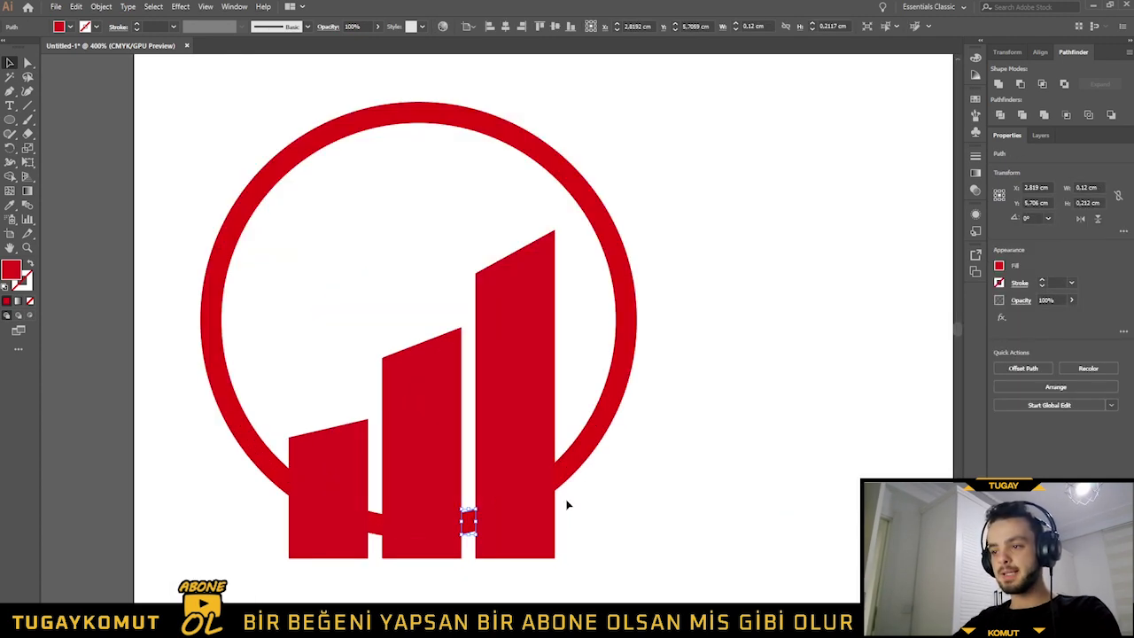
pyautogui.moveTo(721, 489); pyautogui.dragTo(435, 289)
pyautogui.hotkey('ctrl', 'g')
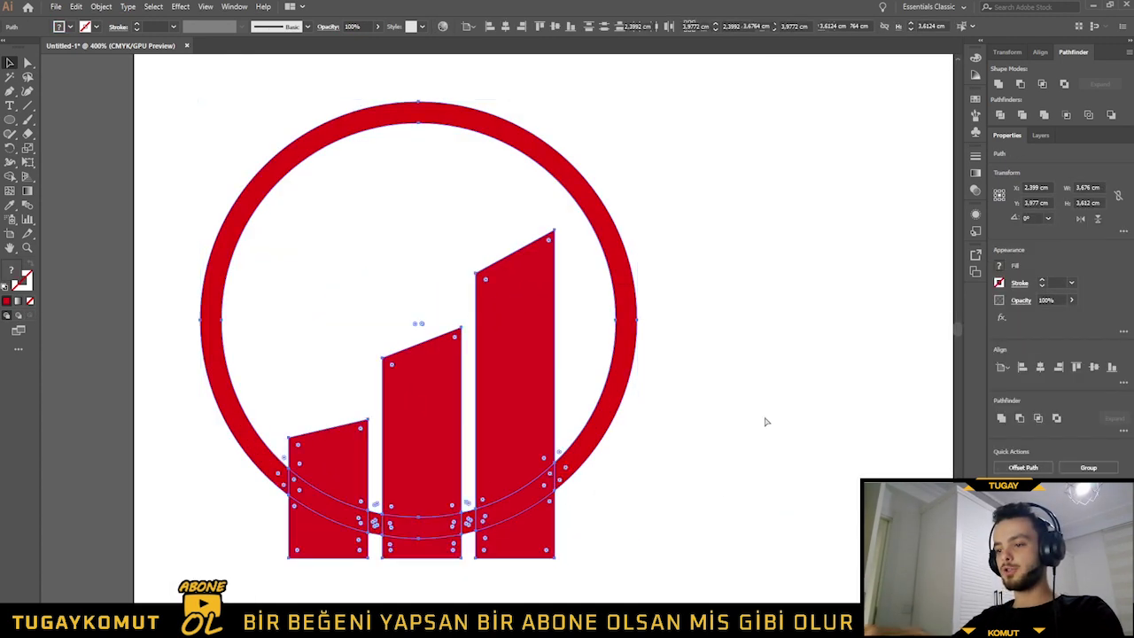
pyautogui.moveTo(746, 481); pyautogui.dragTo(205, 255)
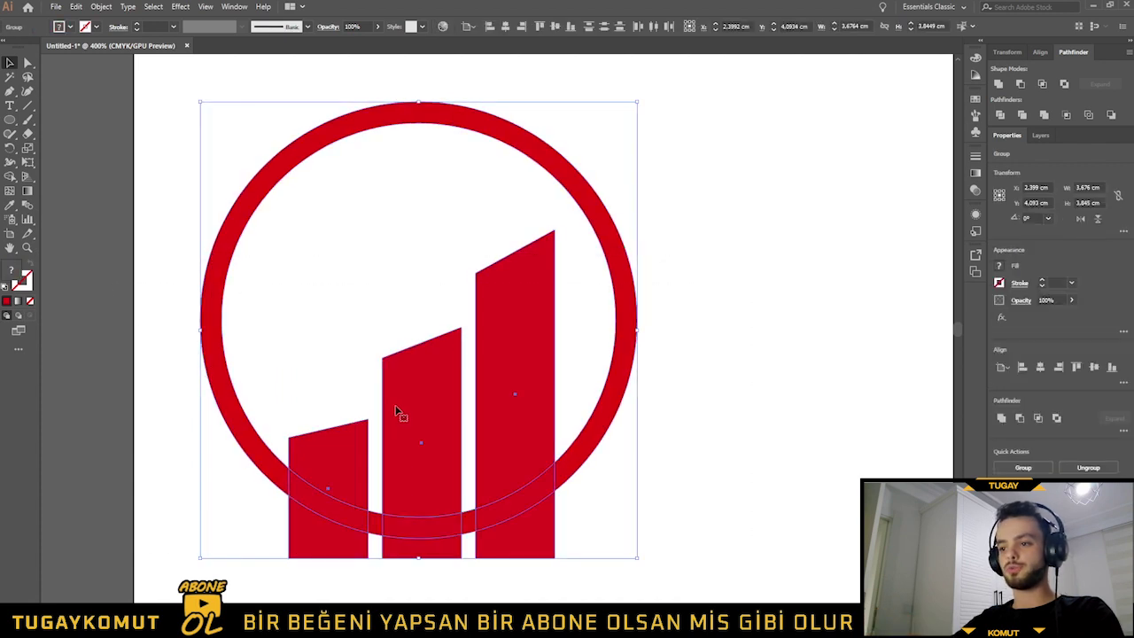
pyautogui.rightClick(399, 408)
pyautogui.click(458, 493)
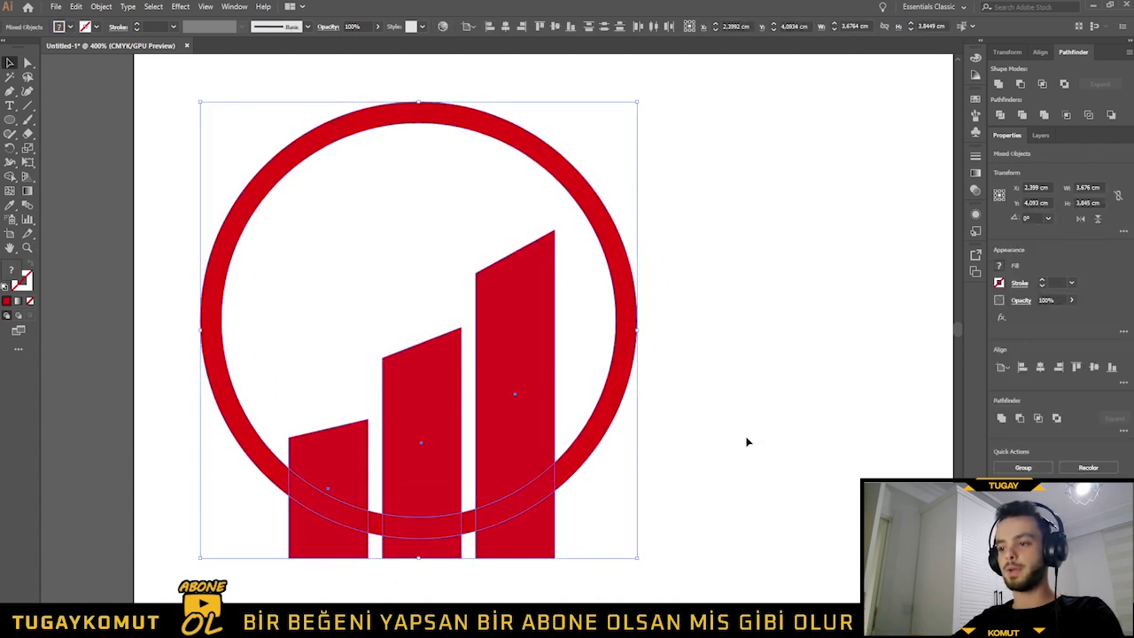
pyautogui.click(711, 468)
# - Regroup every logo piece and ungroup them again
pyautogui.click(615, 403)
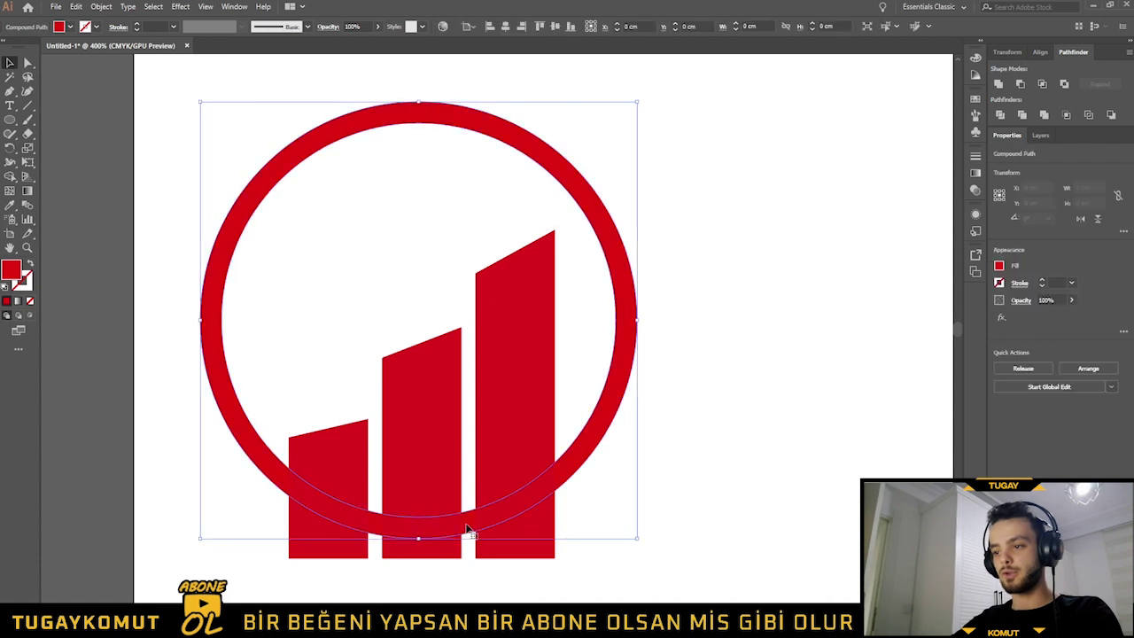
pyautogui.moveTo(735, 526); pyautogui.dragTo(127, 274)
pyautogui.hotkey('ctrl', 'g')
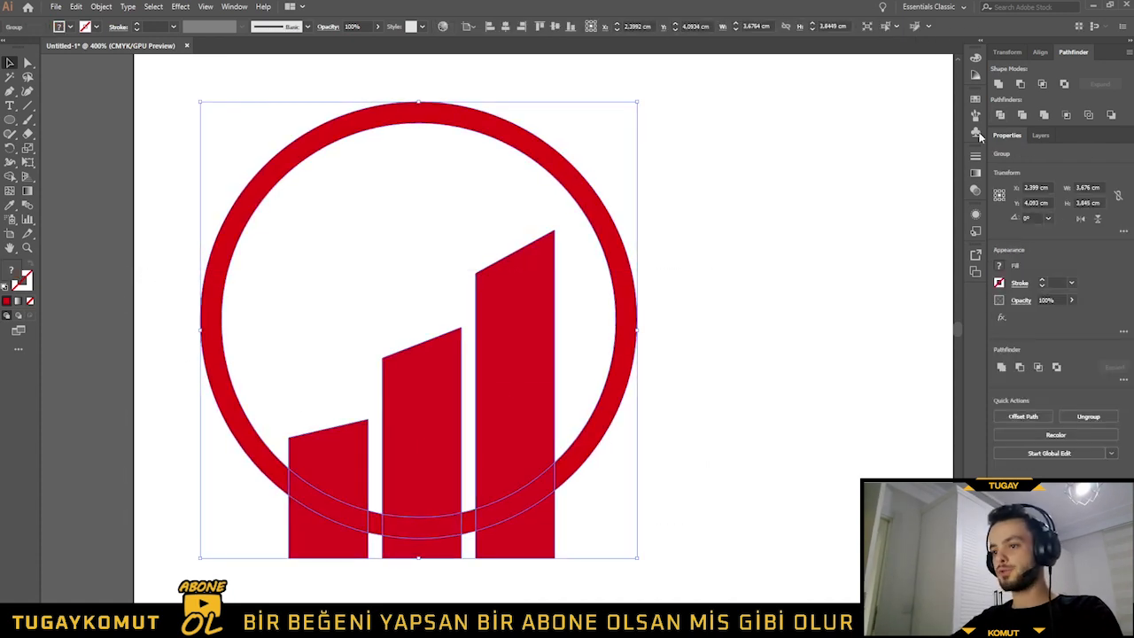
pyautogui.click(667, 429)
pyautogui.rightClick(586, 269)
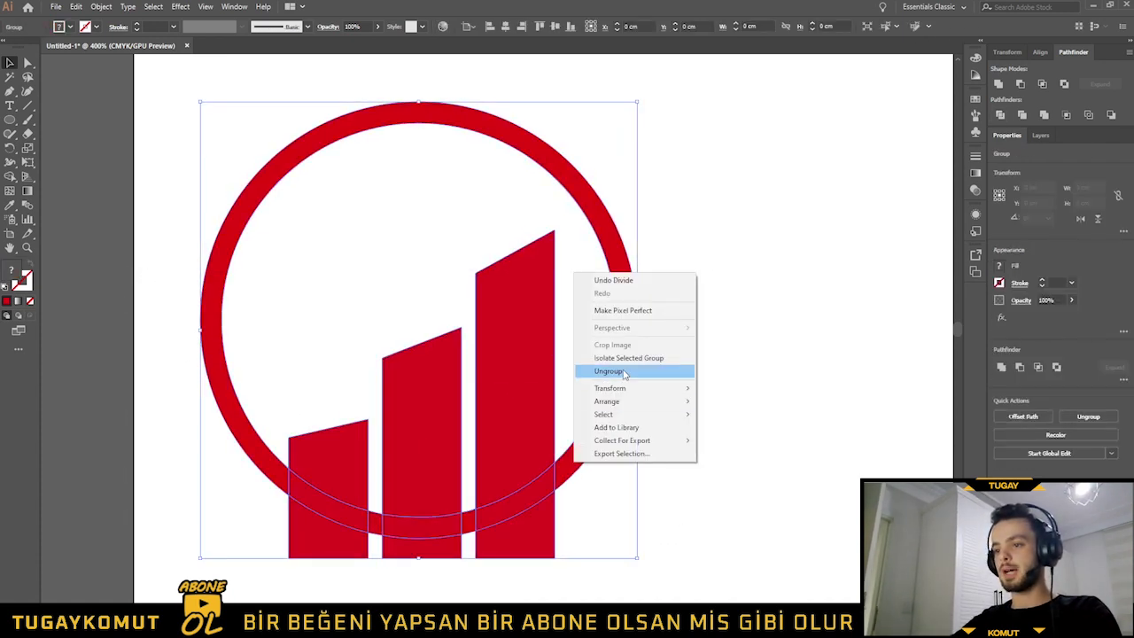
pyautogui.click(620, 373)
pyautogui.click(737, 452)
# - Delete the two ring pieces lying between the left, middle and right bars
pyautogui.click(467, 524)
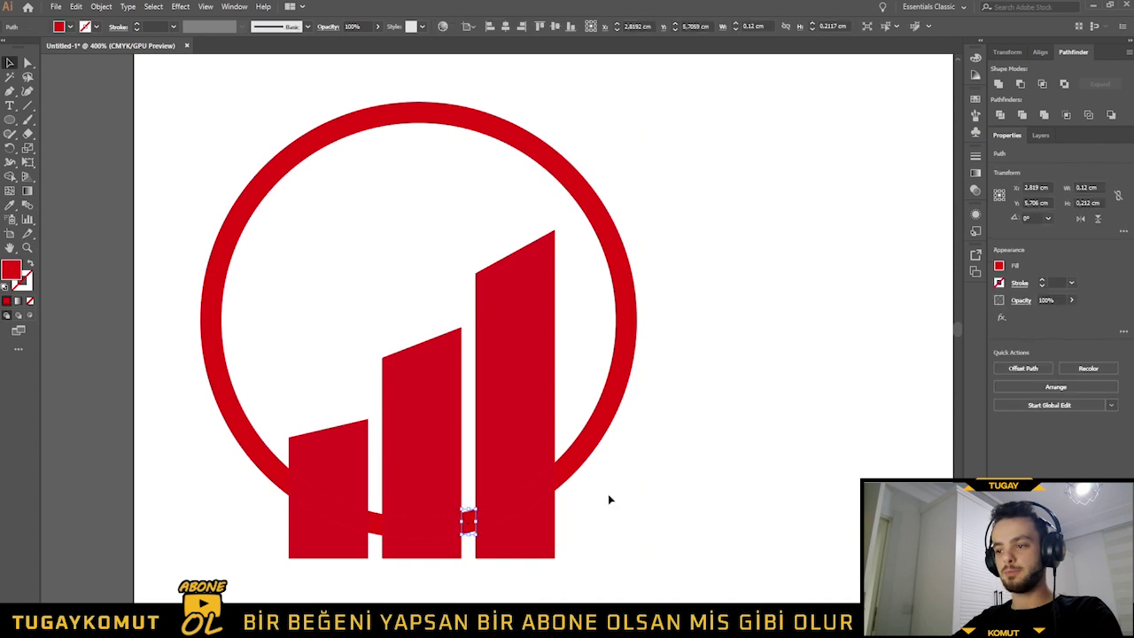
pyautogui.press('Delete')
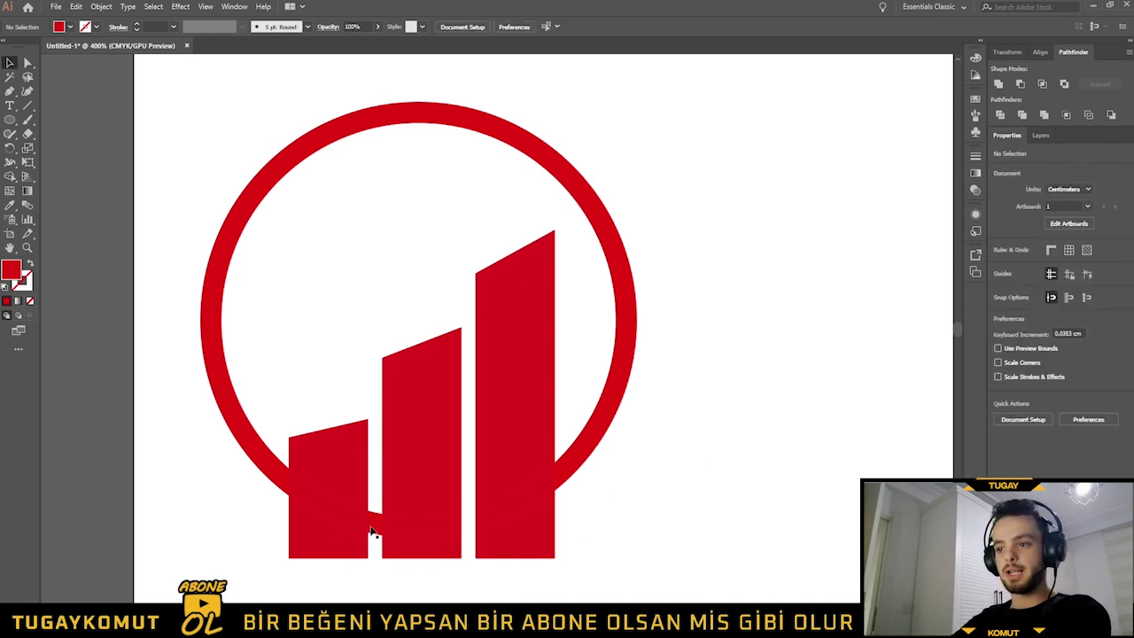
pyautogui.click(372, 528)
pyautogui.press('Delete')
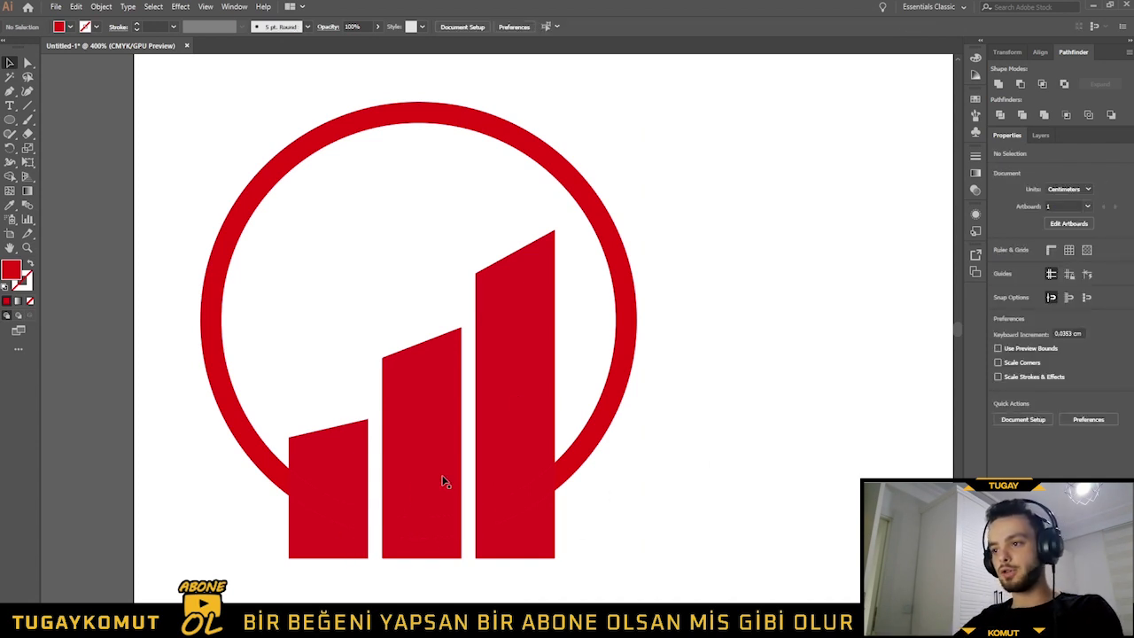
pyautogui.scroll(-1, 676, 306)
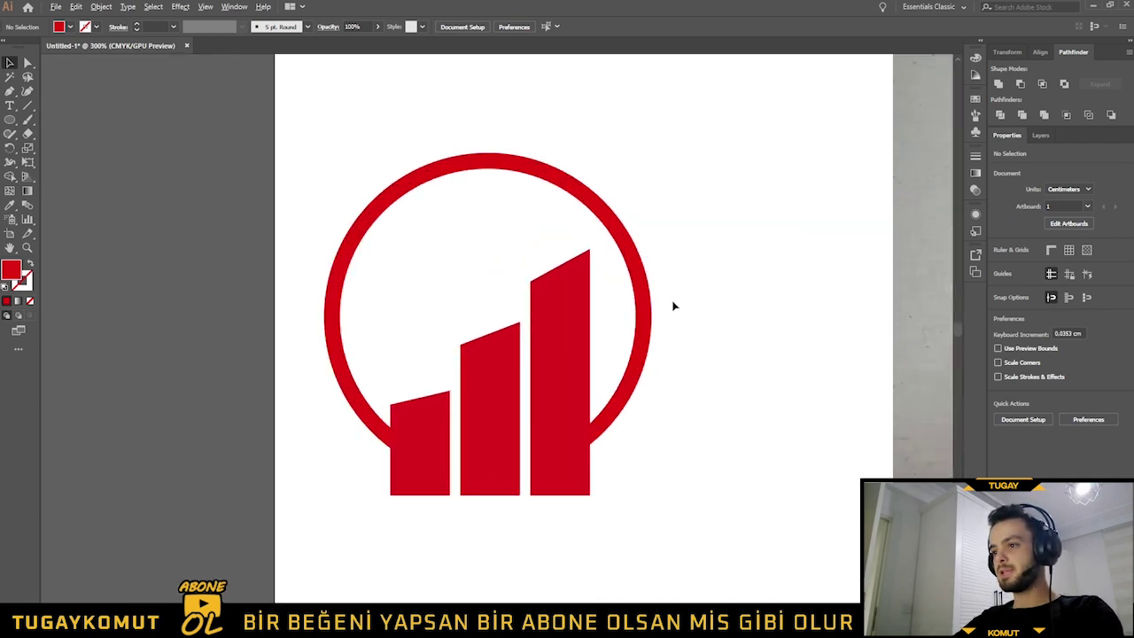
pyautogui.scroll(-1, 673, 305)
pyautogui.scroll(-1, 511, 261)
pyautogui.scroll(-1, 378, 250)
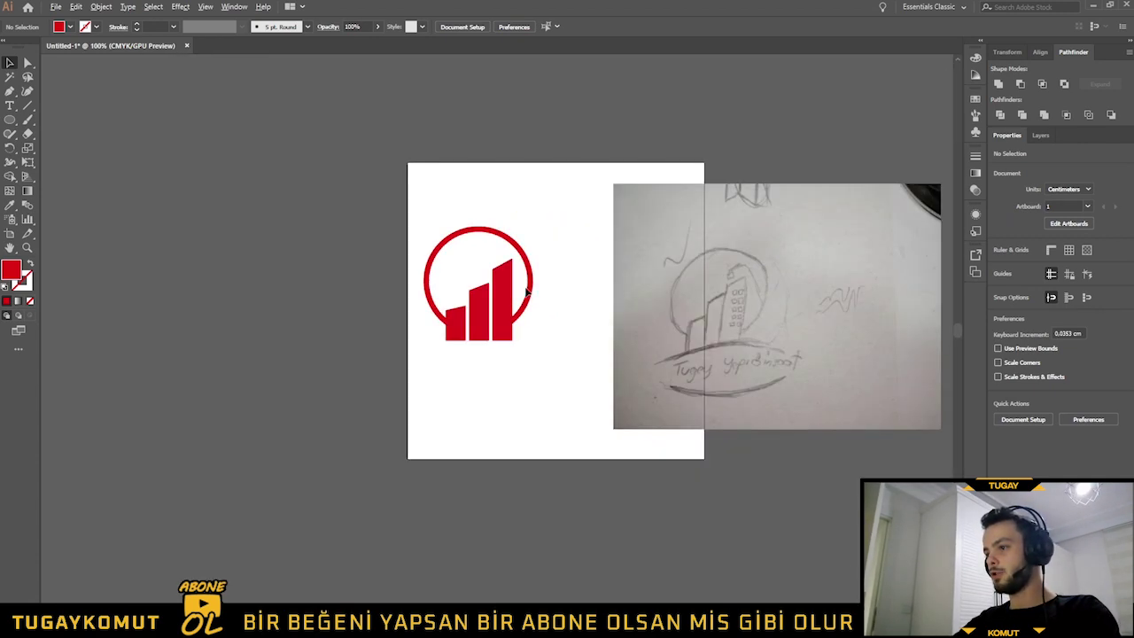
pyautogui.scroll(-1, 527, 291)
pyautogui.scroll(1, 531, 295)
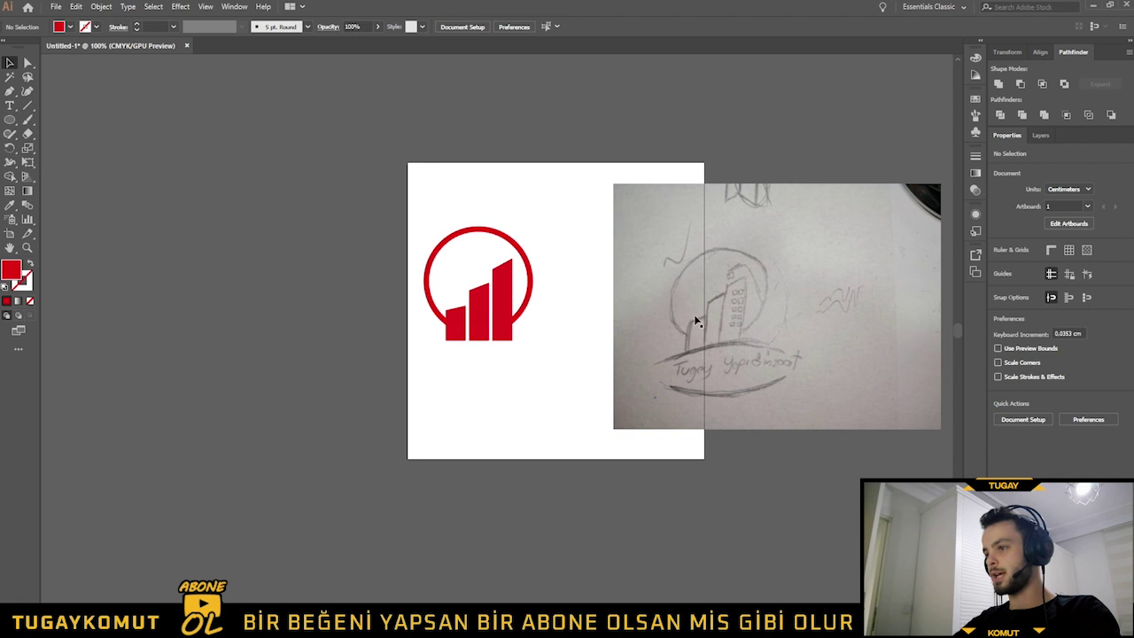
pyautogui.scroll(1, 450, 366)
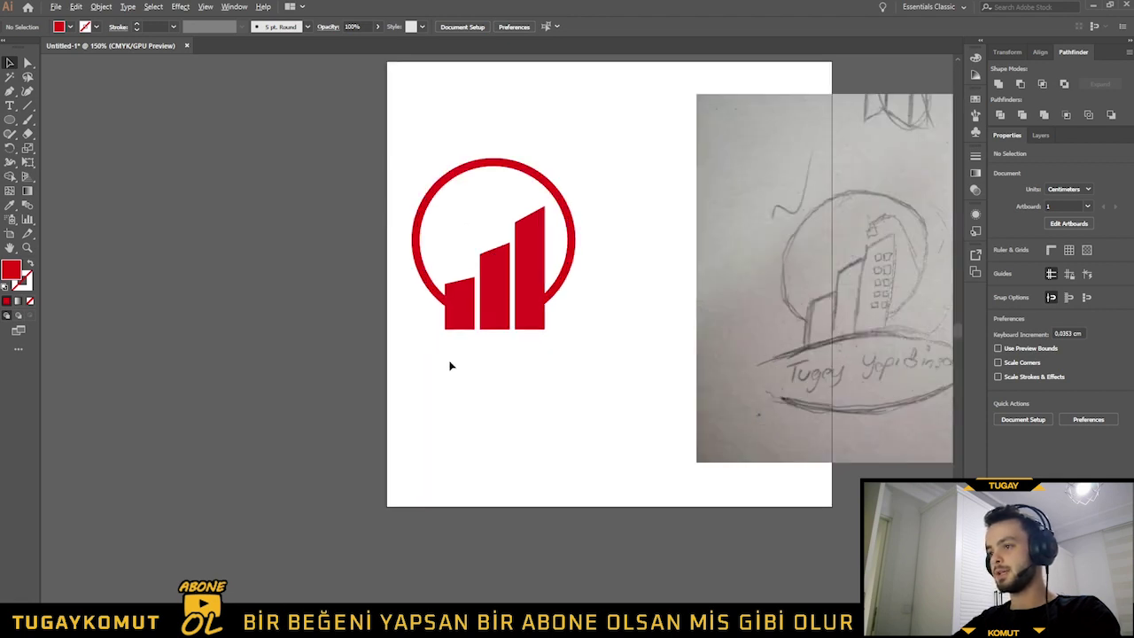
pyautogui.click(10, 119)
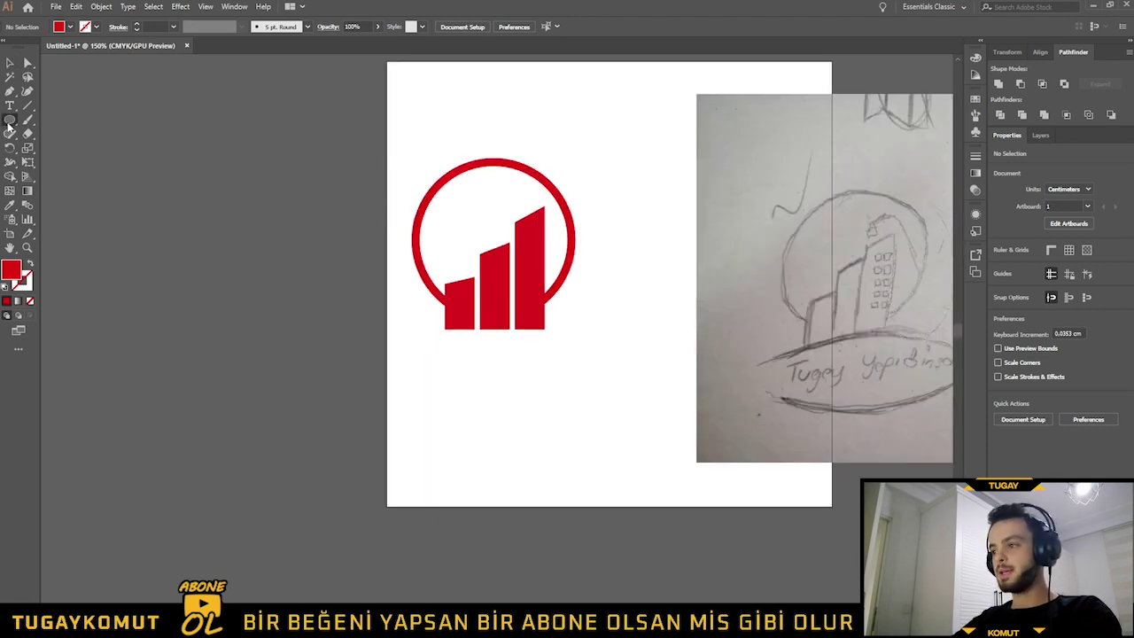
pyautogui.click(63, 152)
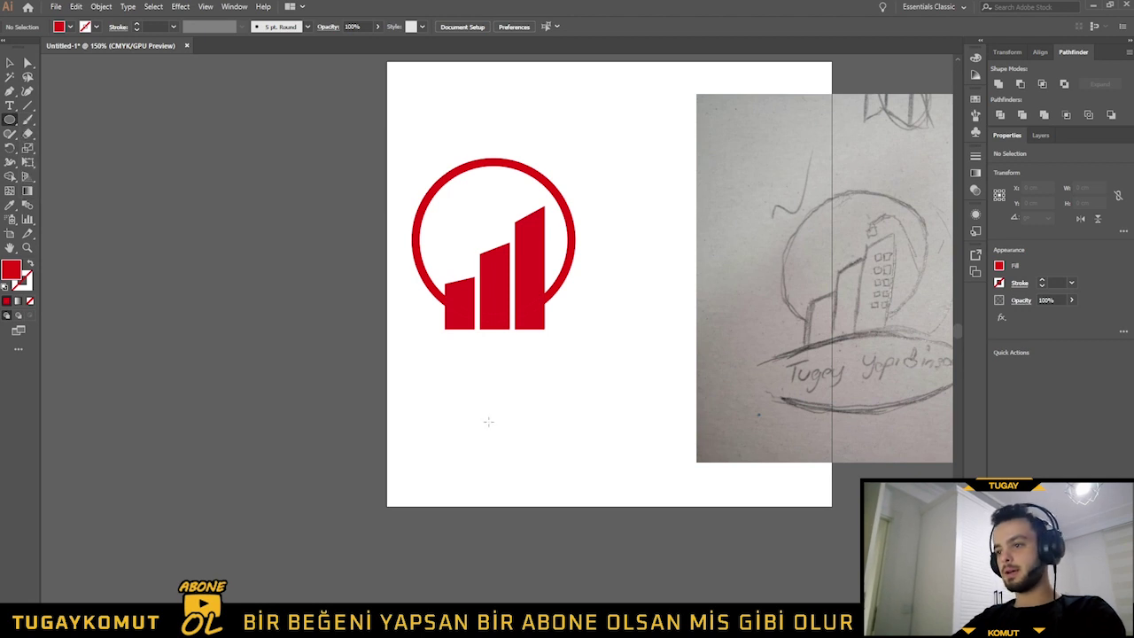
pyautogui.moveTo(484, 408); pyautogui.dragTo(614, 471)
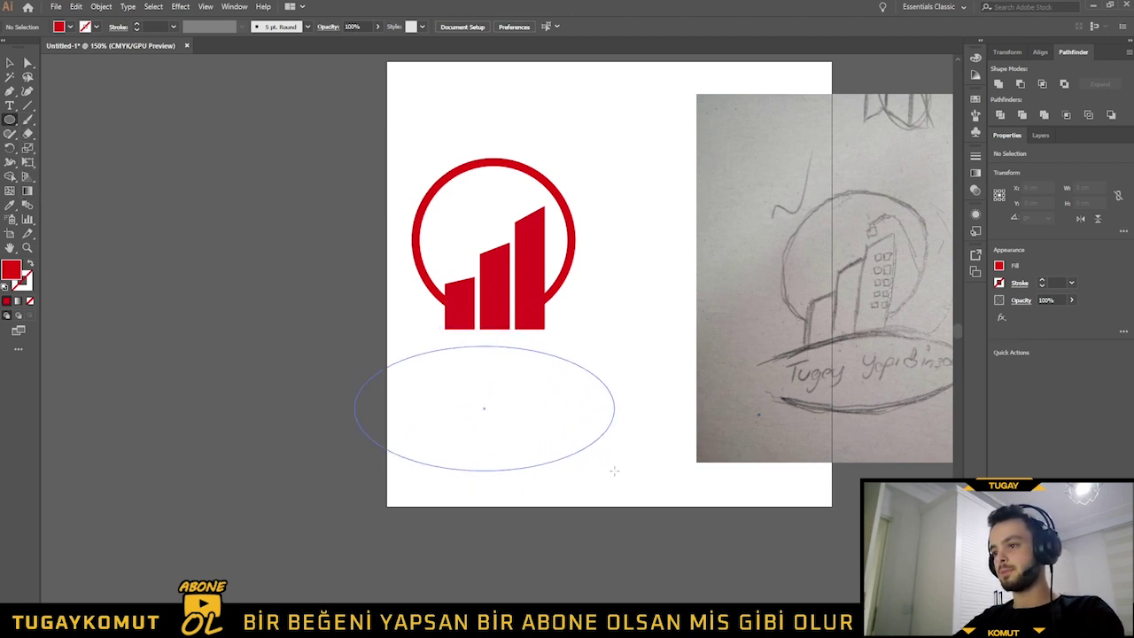
pyautogui.press('Escape')
pyautogui.press('p')
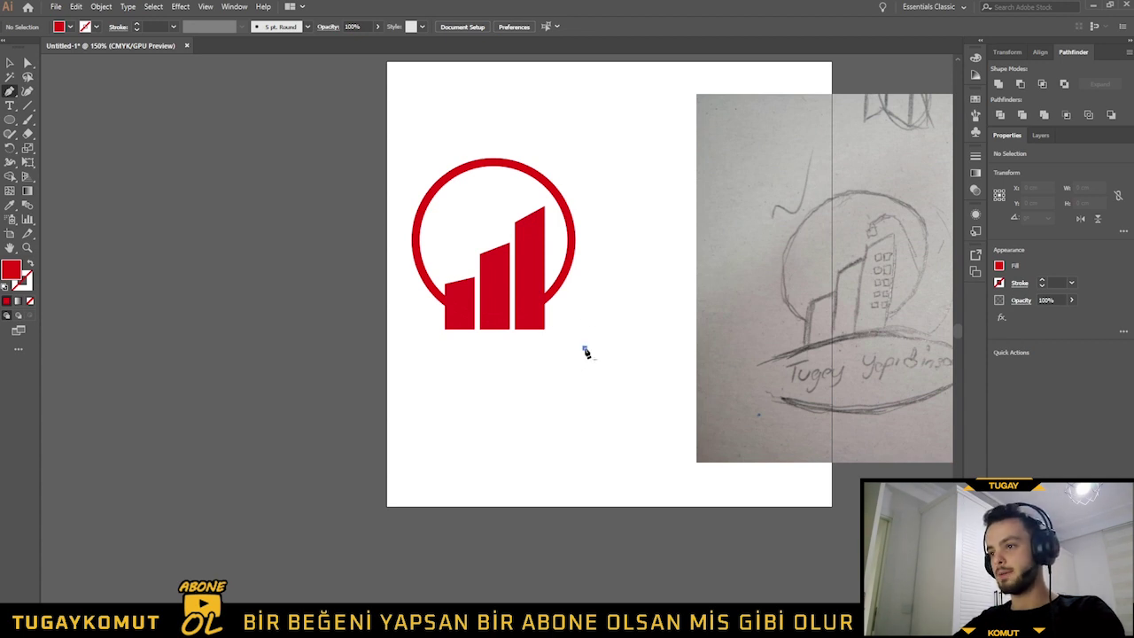
# - Draw a dome-shaped path with the Pen tool beneath the bars
pyautogui.click(584, 348)
pyautogui.moveTo(457, 348); pyautogui.dragTo(396, 412)
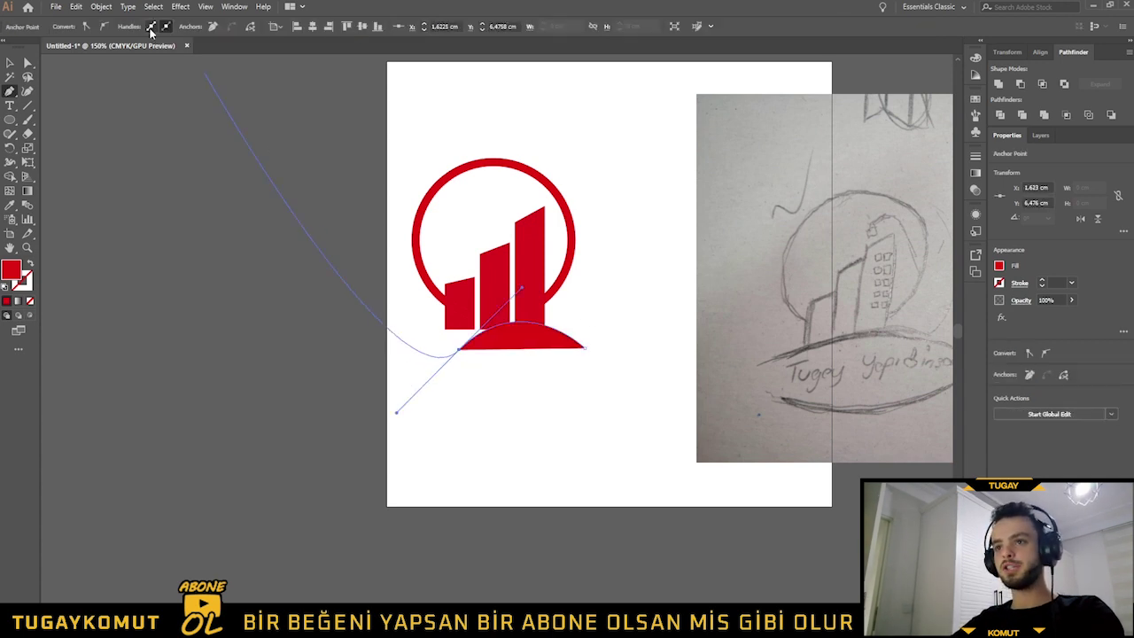
pyautogui.press('v')
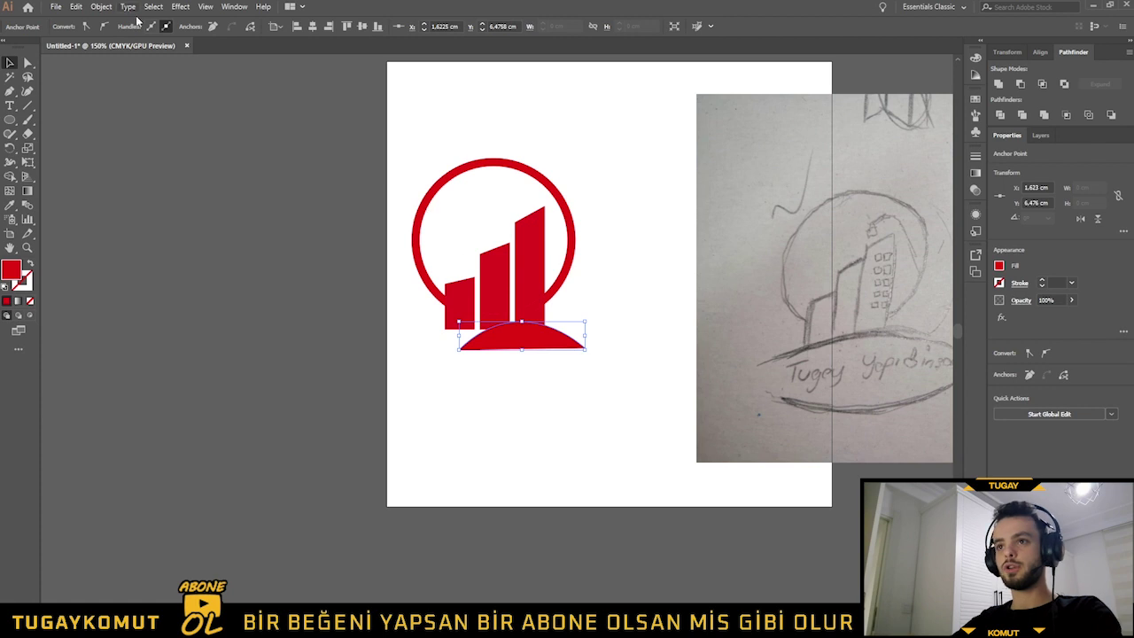
pyautogui.click(509, 410)
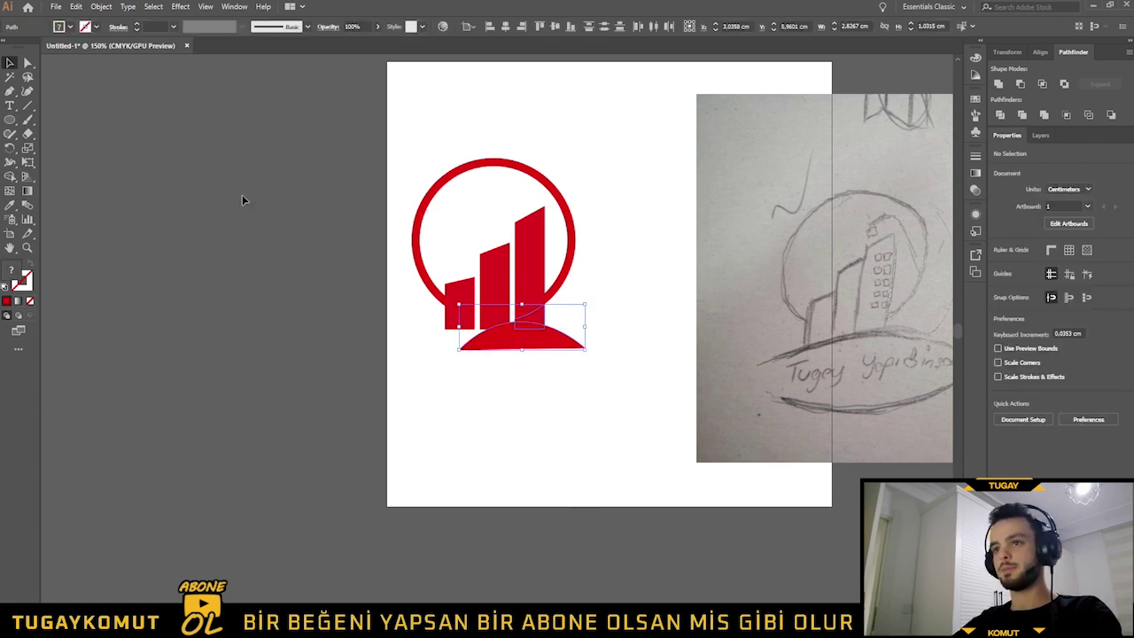
pyautogui.click(527, 347)
# - Give the arc no fill, a red 6 pt stroke, and widen it to about 5.52 cm
pyautogui.click(71, 30)
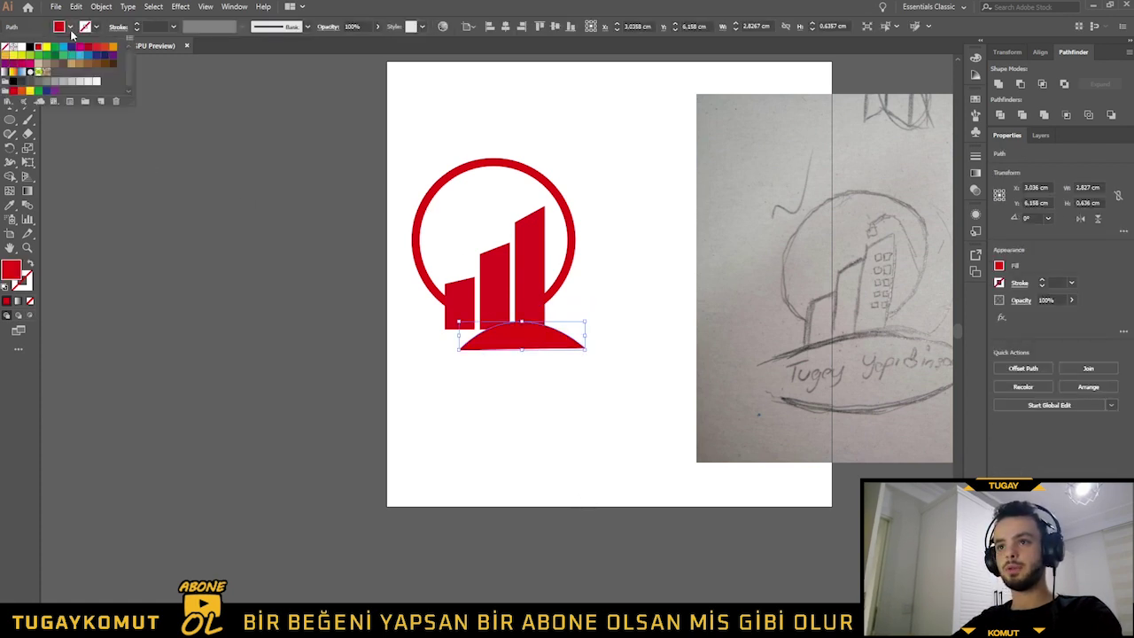
pyautogui.click(6, 47)
pyautogui.click(136, 27)
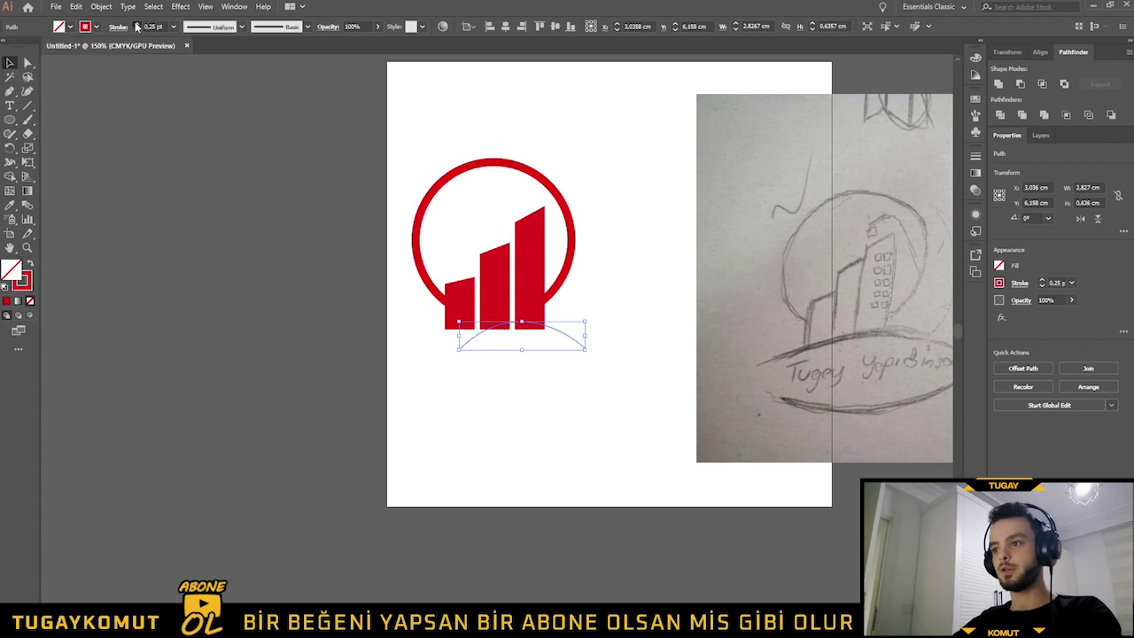
pyautogui.press('Up')
pyautogui.press('Up')
pyautogui.press('Up')
pyautogui.press('Up')
pyautogui.press('Up')
pyautogui.moveTo(590, 335); pyautogui.dragTo(634, 339)
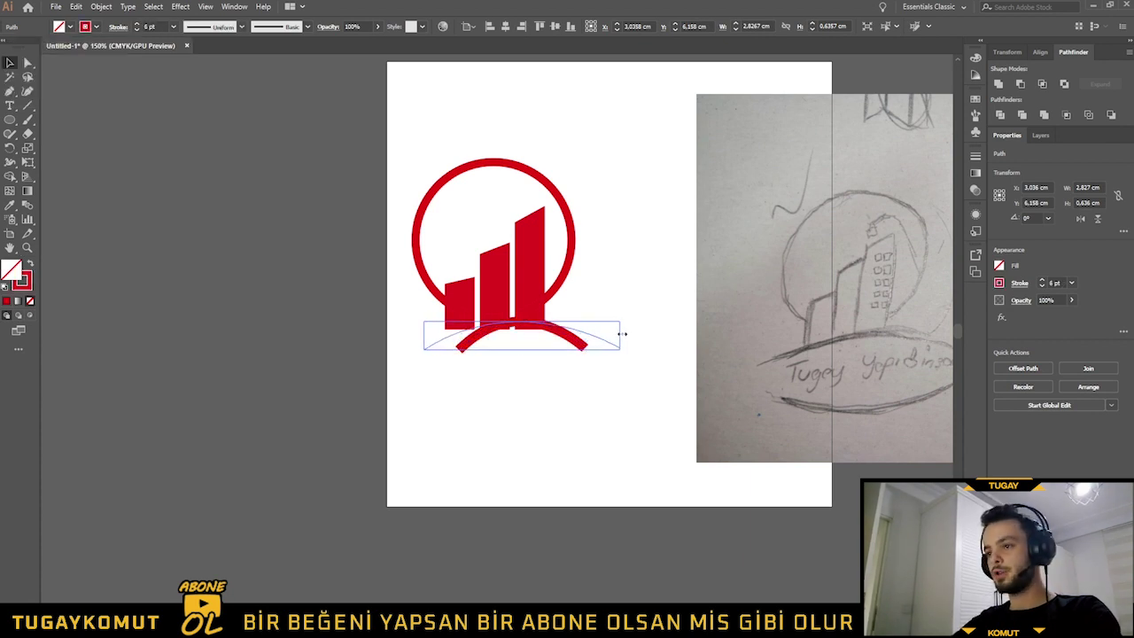
pyautogui.moveTo(410, 337); pyautogui.dragTo(375, 336)
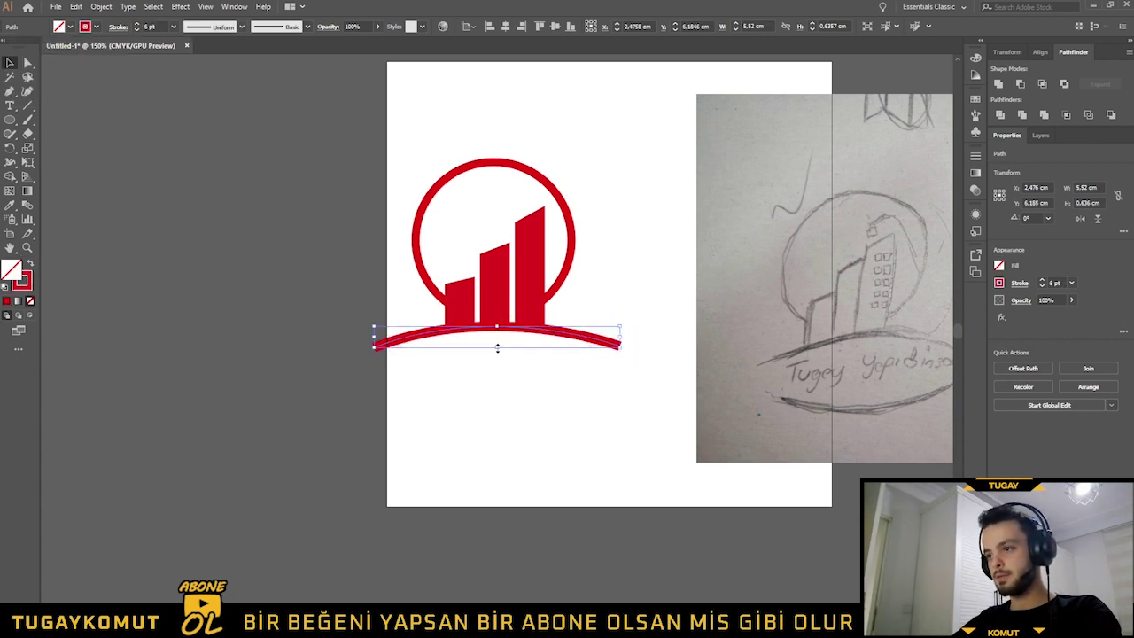
pyautogui.scroll(2, 534, 328)
# - Flatten the arc slightly, then place and undo a test Pen line below the logo
pyautogui.moveTo(455, 360); pyautogui.dragTo(455, 358)
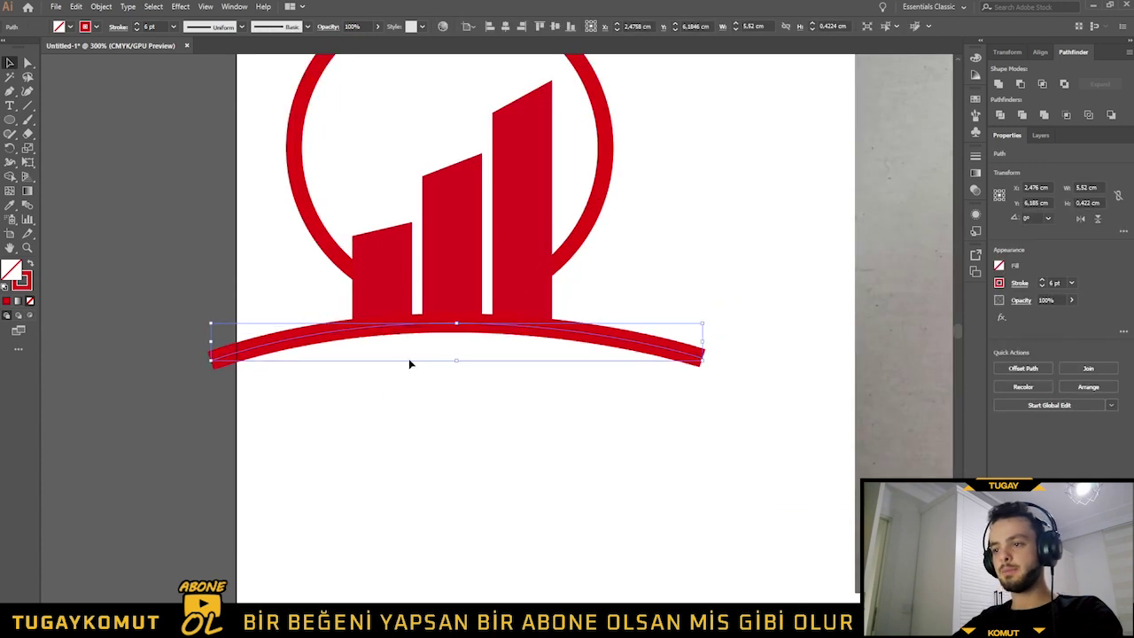
pyautogui.click(741, 527)
pyautogui.press('p')
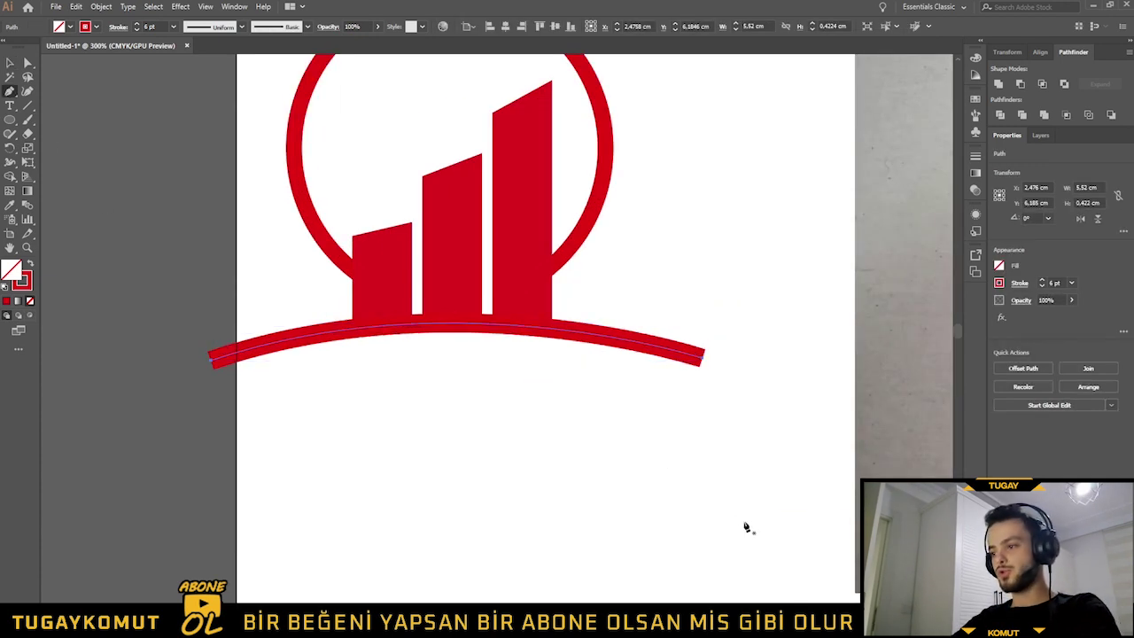
pyautogui.click(759, 502)
pyautogui.click(426, 502)
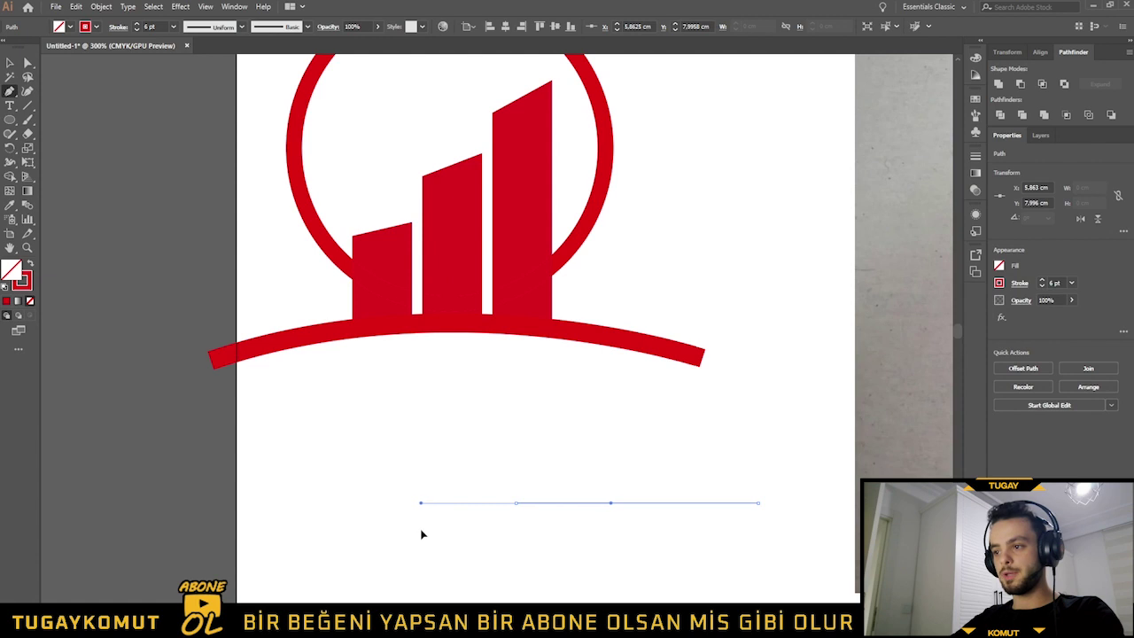
pyautogui.hotkey('ctrl', 'z')
pyautogui.hotkey('ctrl', 'z')
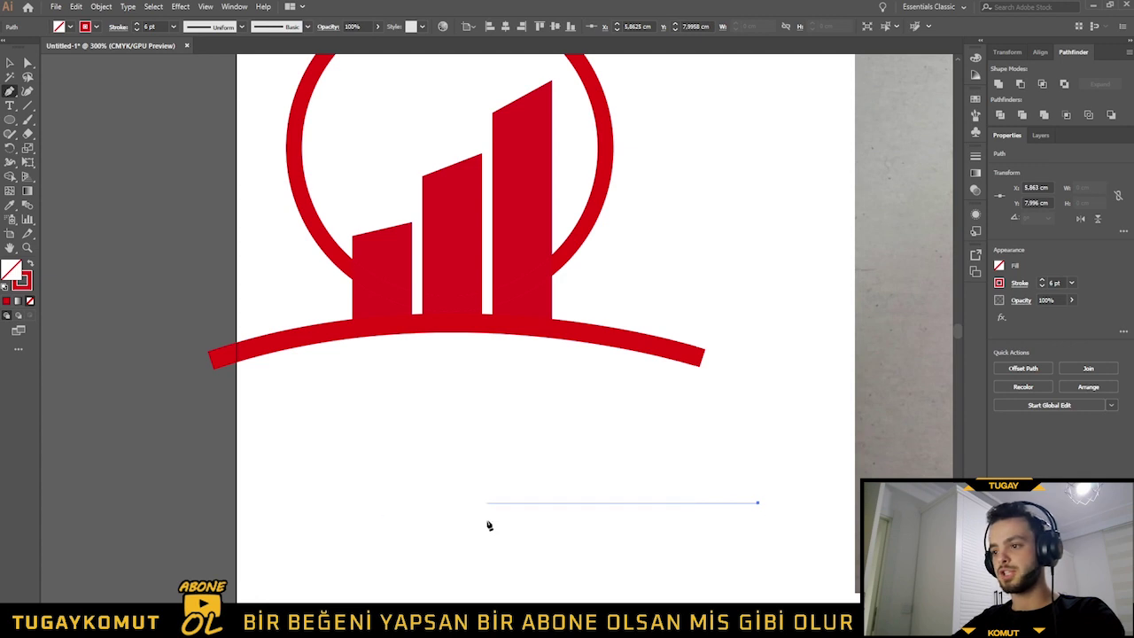
# - Discard a trial curved path and zoom out to view the whole logo
pyautogui.moveTo(400, 502)
pyautogui.mouseDown()
pyautogui.moveTo(370, 530)
pyautogui.moveTo(254, 582)
pyautogui.mouseUp()
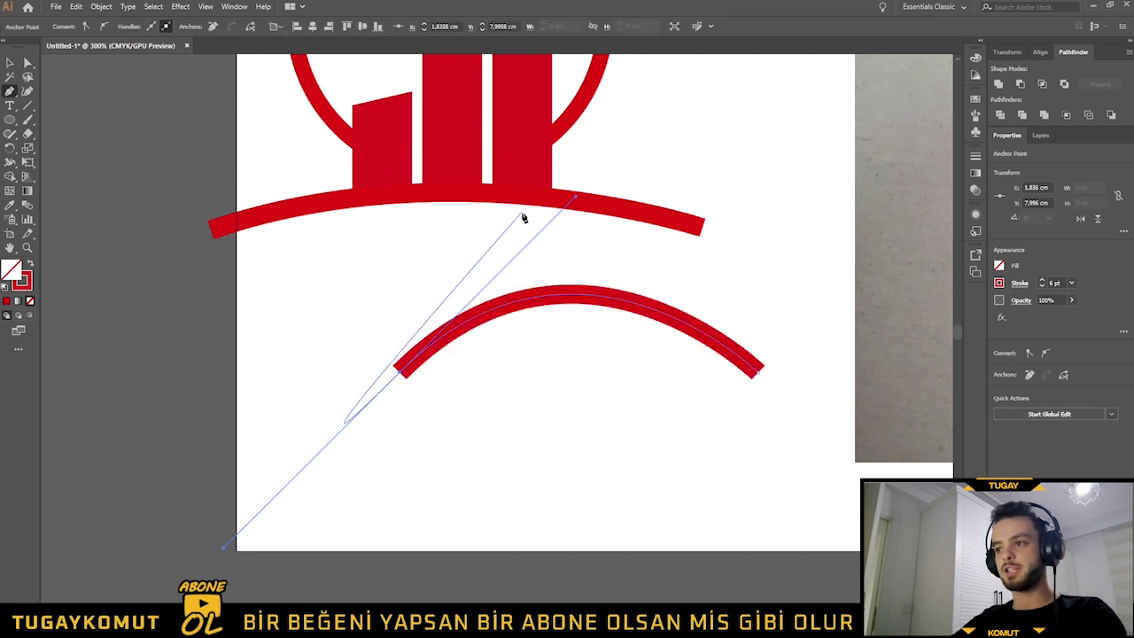
pyautogui.hotkey('ctrl', 'z')
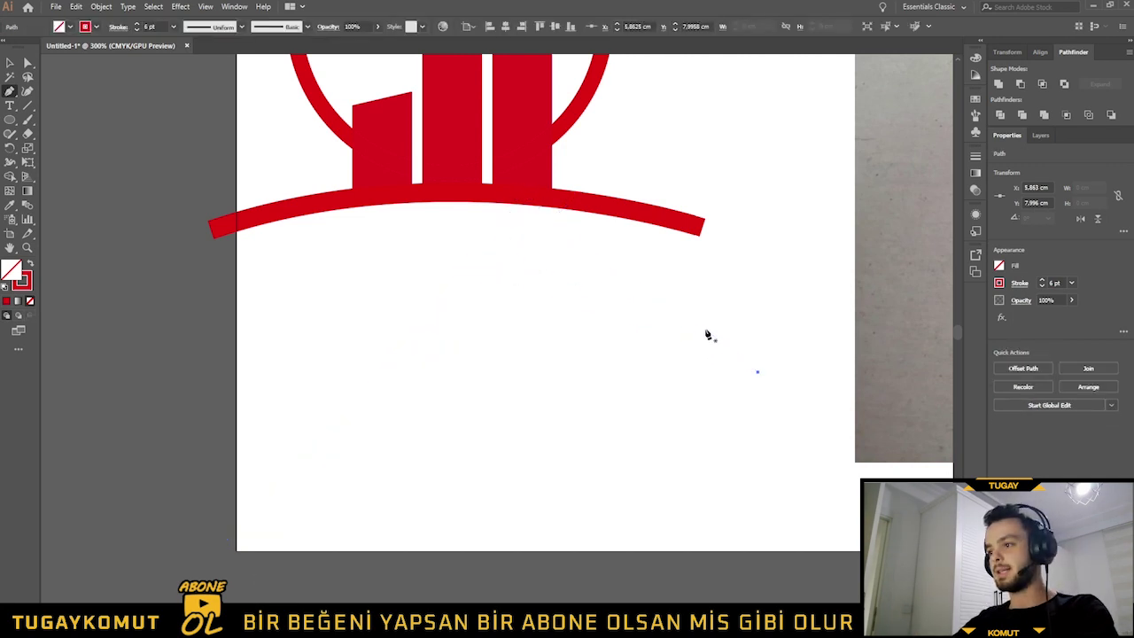
pyautogui.hotkey('ctrl', 'z')
pyautogui.press('v')
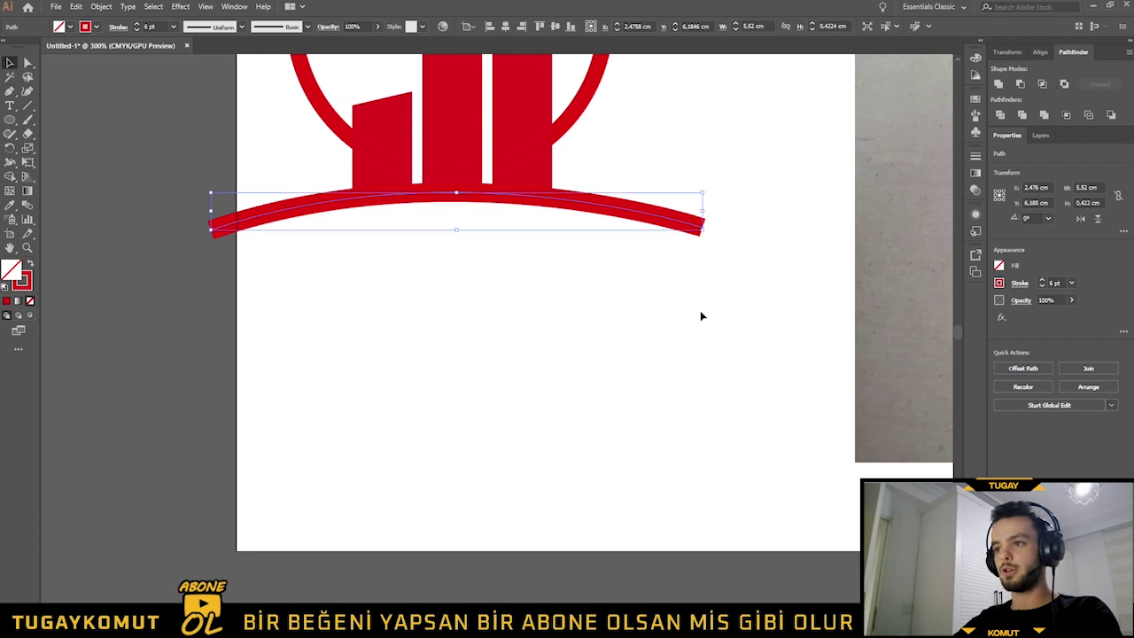
pyautogui.hotkey('ctrl', '-')
pyautogui.click(700, 310)
pyautogui.hotkey('ctrl', '-')
pyautogui.hotkey('ctrl', '-')
pyautogui.scroll(2, 689, 225)
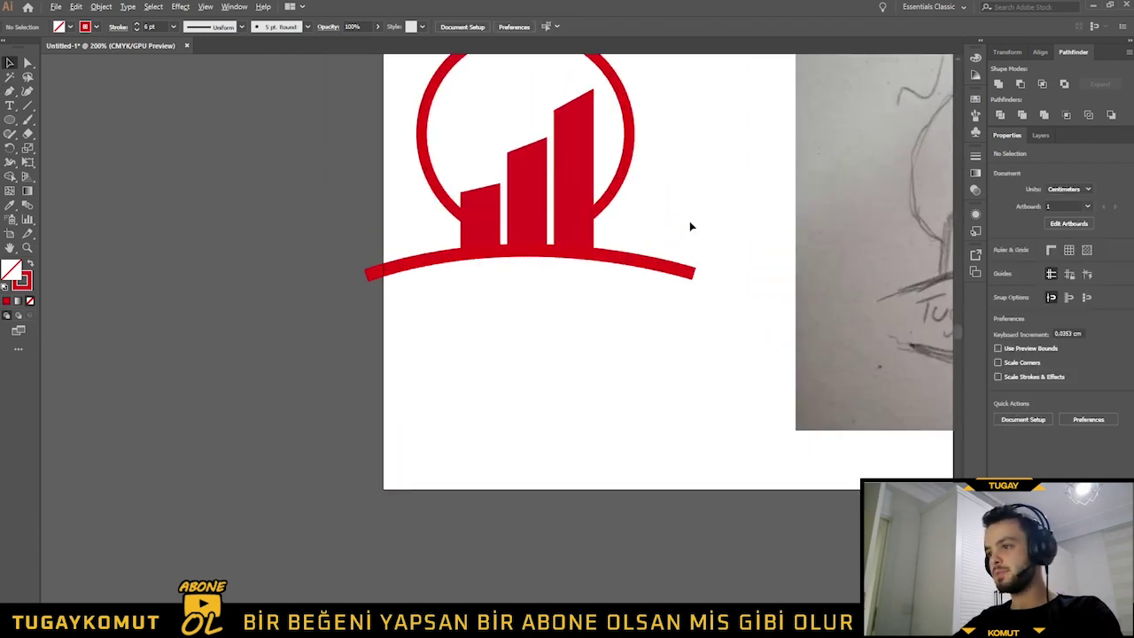
pyautogui.moveTo(689, 224); pyautogui.dragTo(660, 313)
pyautogui.scroll(2, 653, 259)
pyautogui.scroll(1, 645, 245)
pyautogui.click(118, 26)
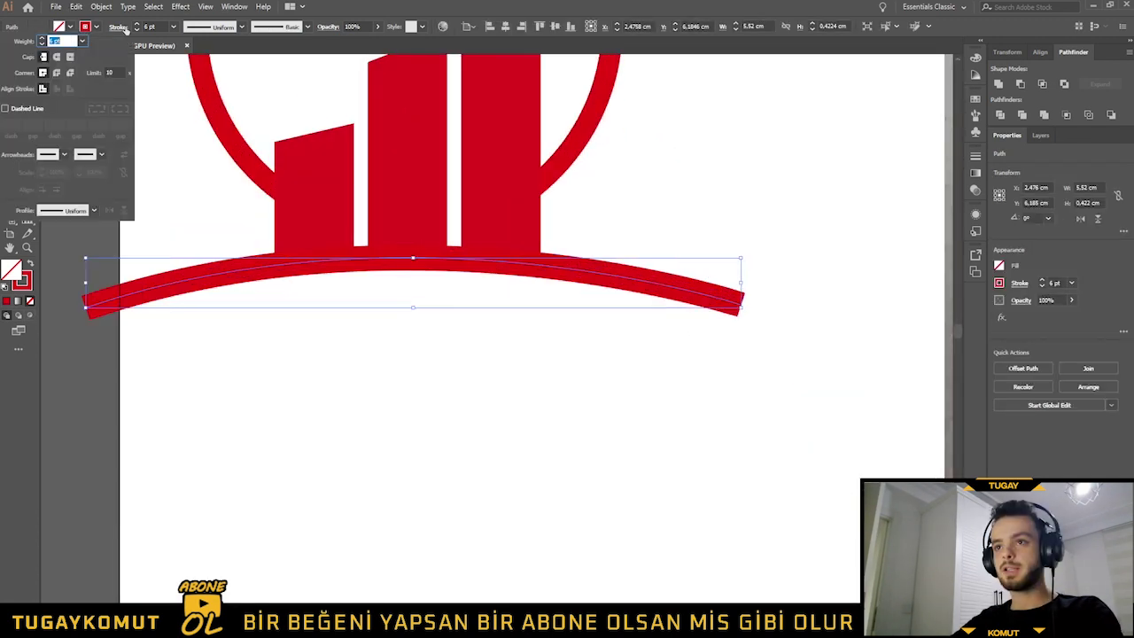
pyautogui.click(55, 55)
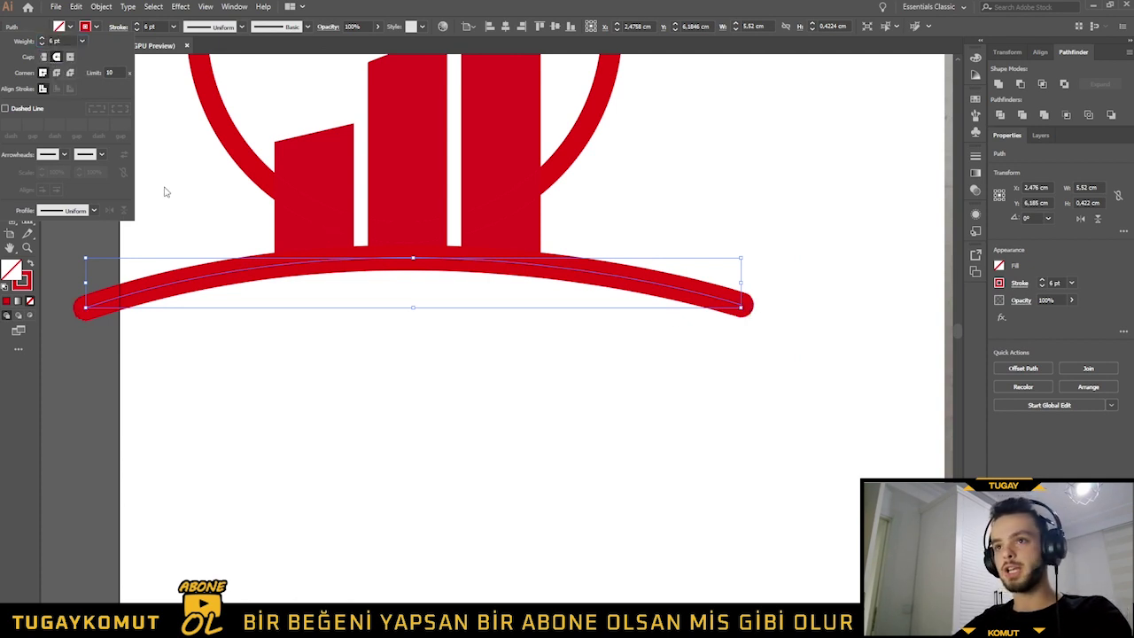
pyautogui.click(43, 56)
pyautogui.click(56, 57)
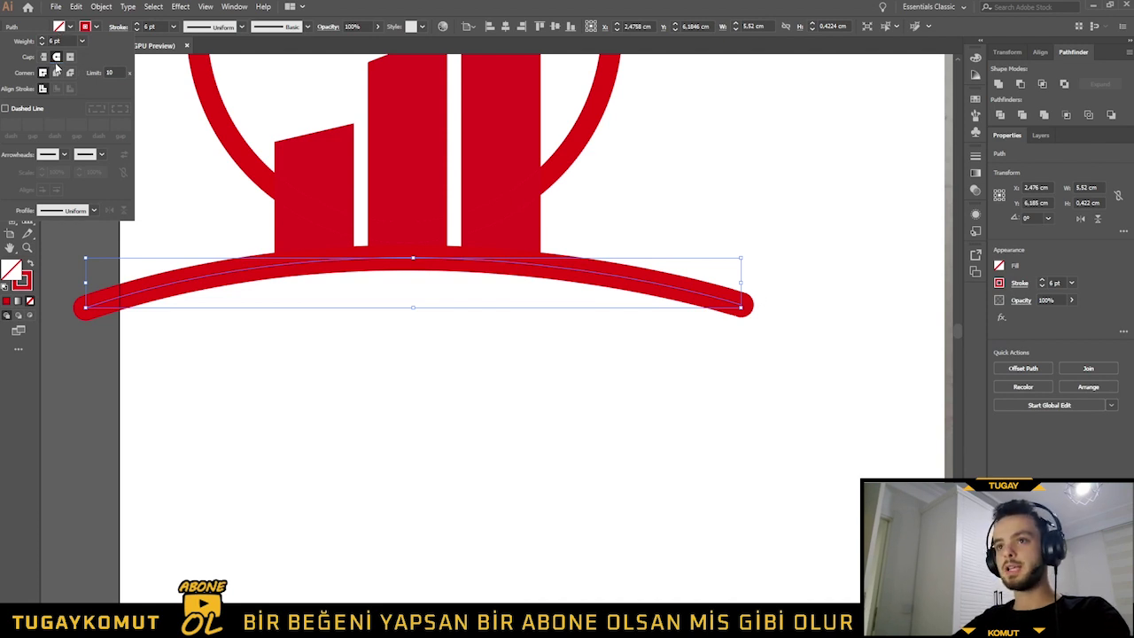
pyautogui.click(42, 56)
pyautogui.click(56, 57)
pyautogui.click(70, 57)
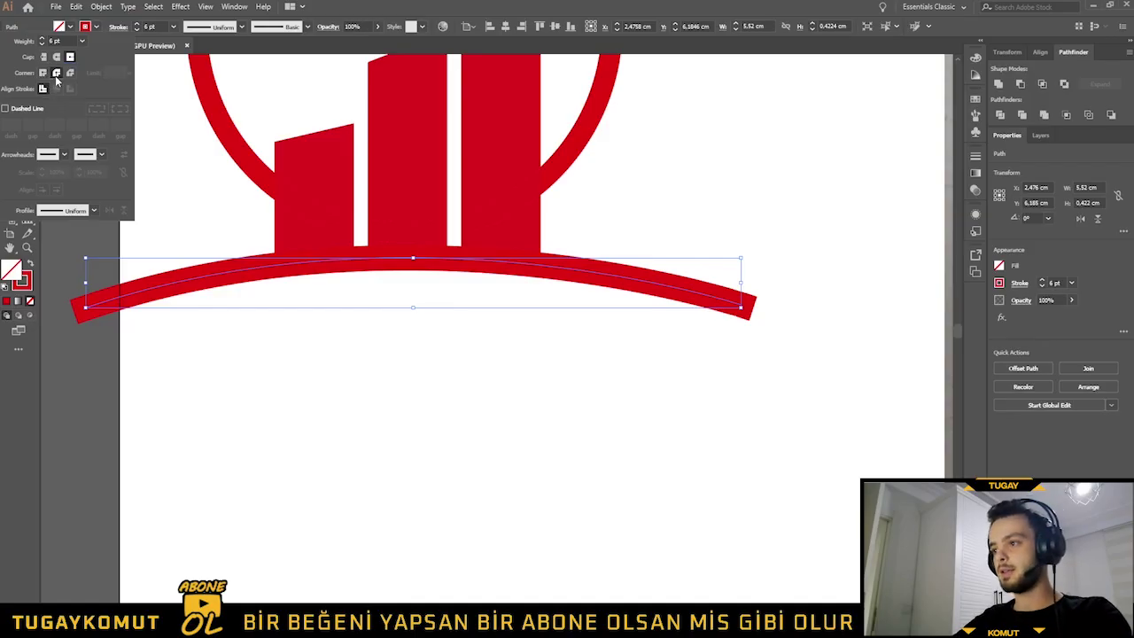
pyautogui.click(70, 74)
pyautogui.click(43, 56)
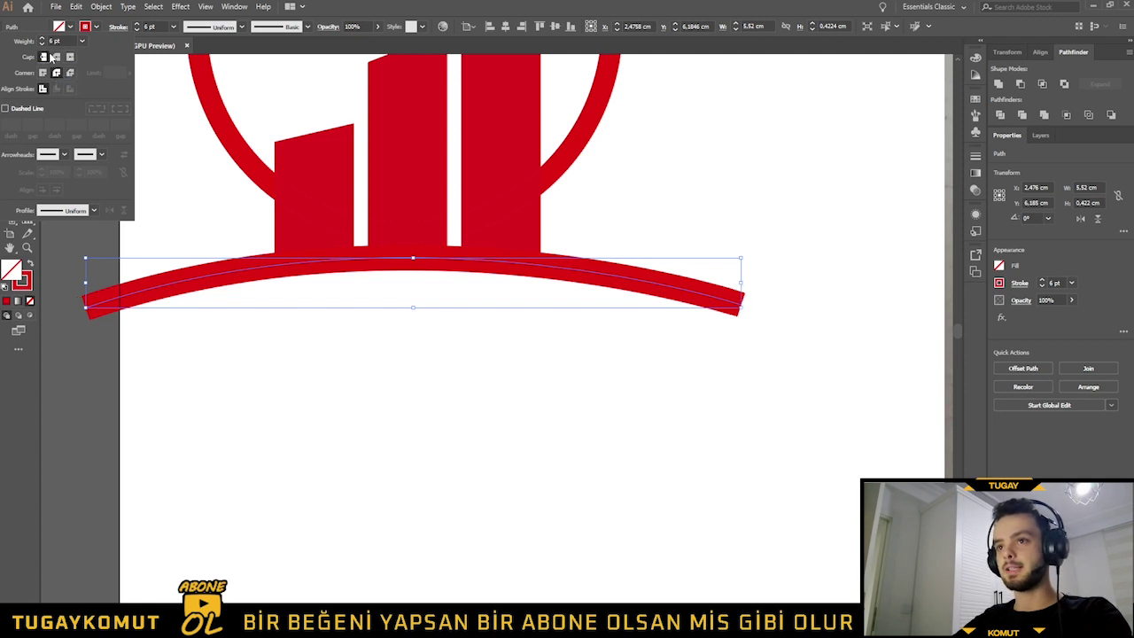
pyautogui.click(56, 57)
pyautogui.click(43, 57)
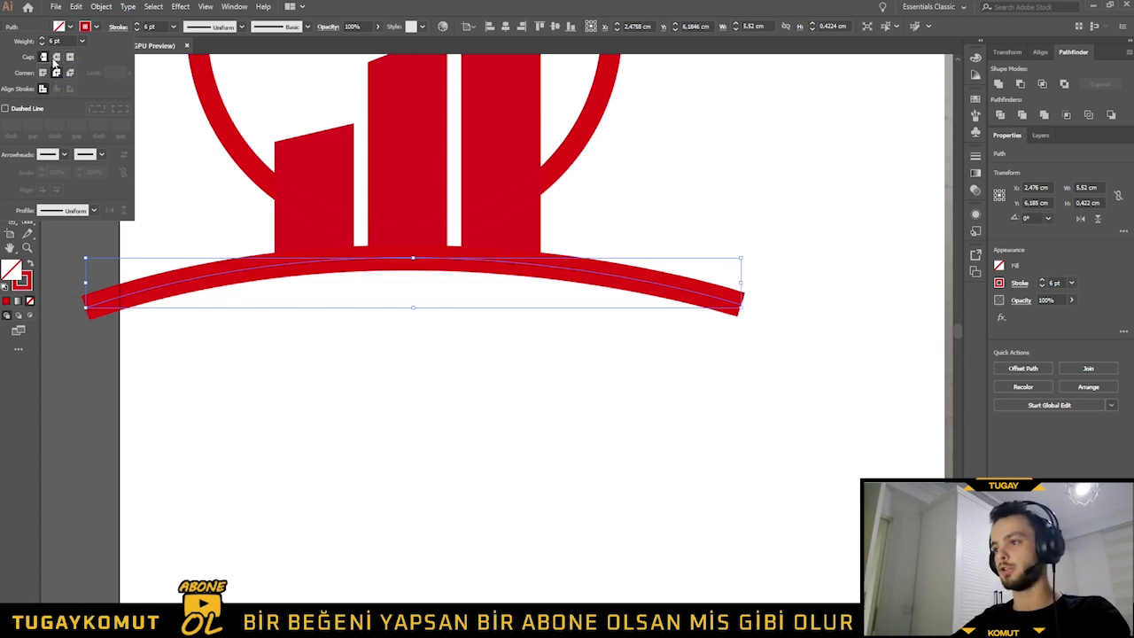
pyautogui.click(729, 345)
pyautogui.click(722, 363)
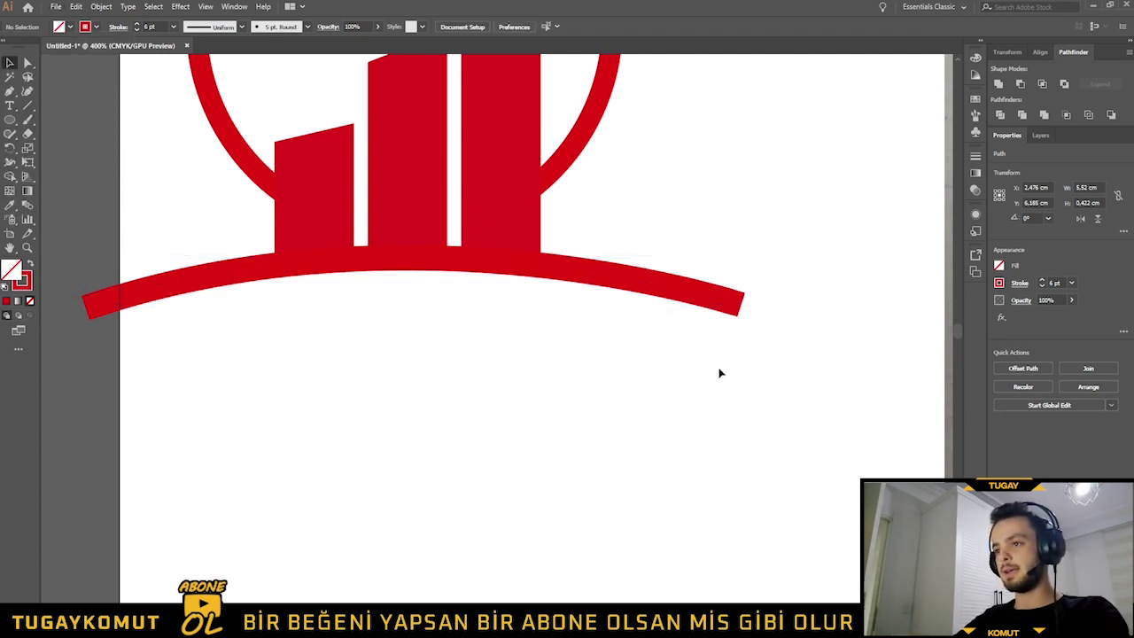
pyautogui.scroll(-1, 729, 351)
pyautogui.click(670, 306)
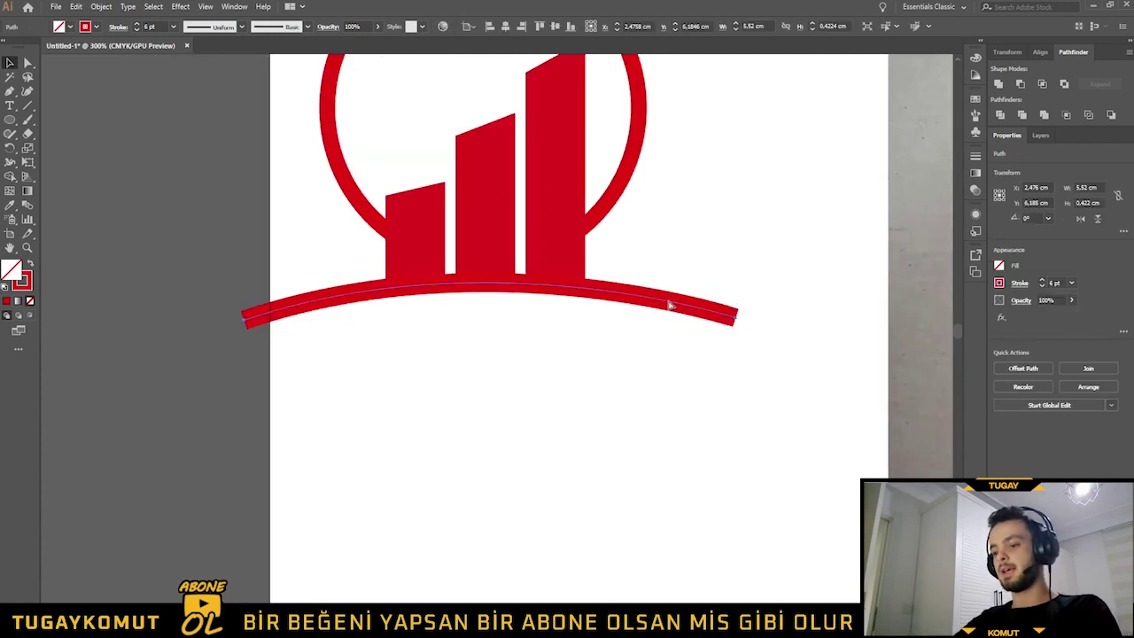
# - Alt-drag a copy of the 6 pt red arc about 1.44 cm below the original
pyautogui.click(669, 312)
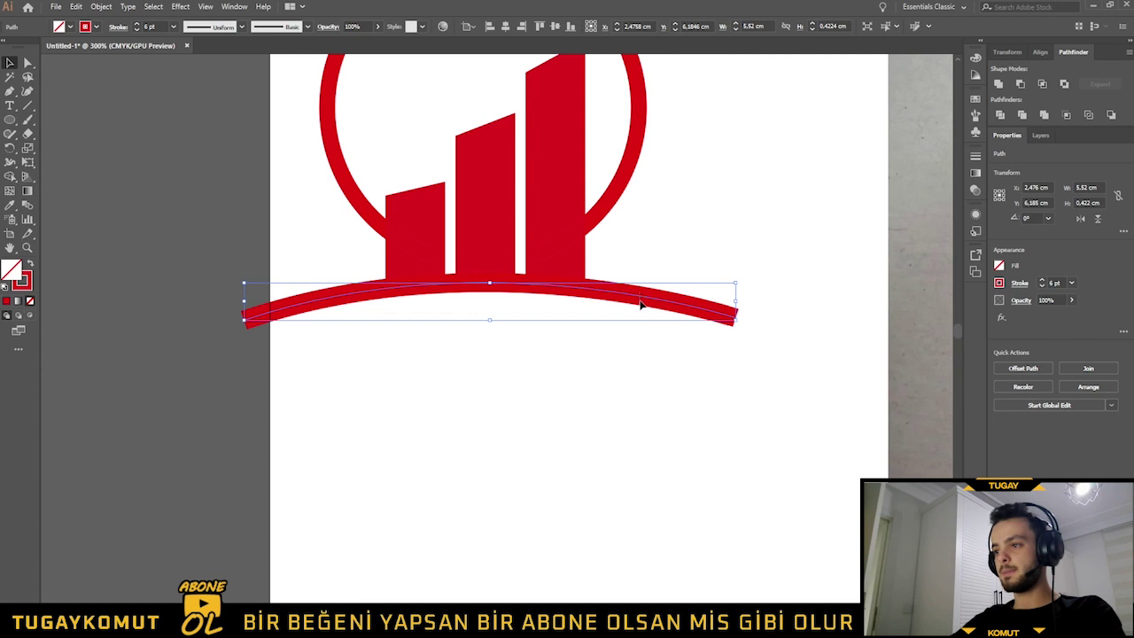
pyautogui.click(641, 326)
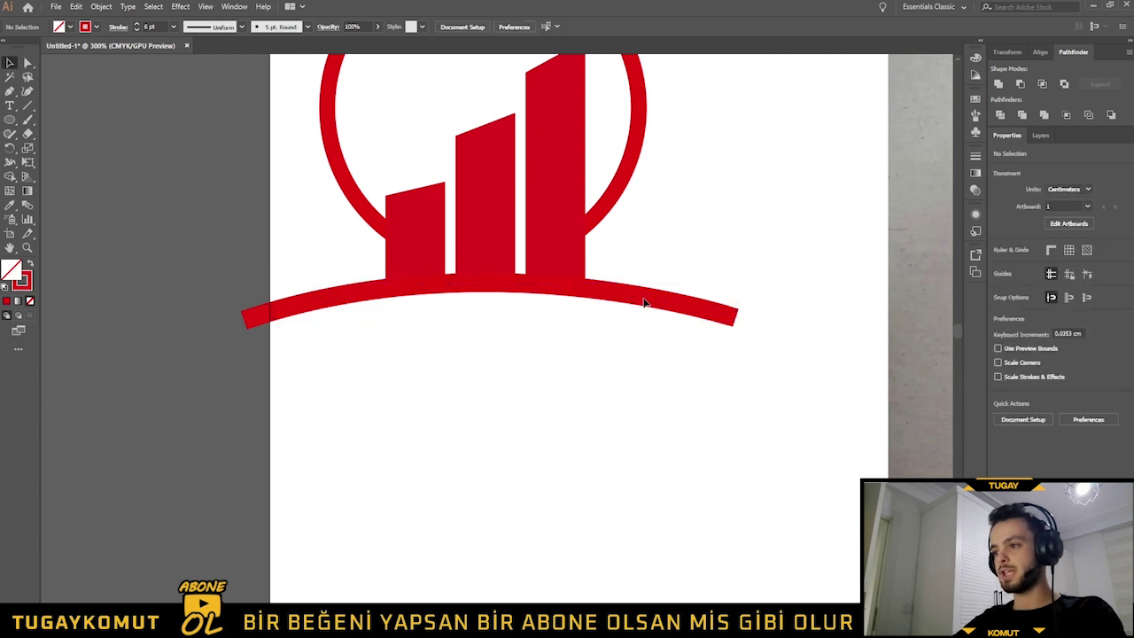
pyautogui.click(644, 303)
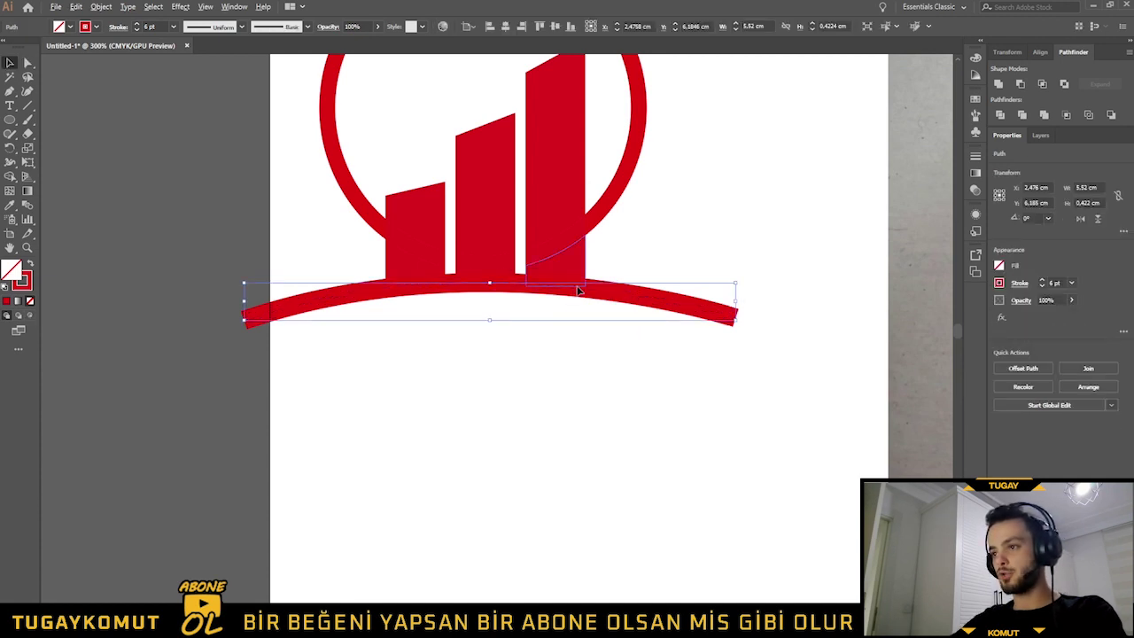
pyautogui.click(574, 281)
pyautogui.click(674, 276)
pyautogui.click(669, 304)
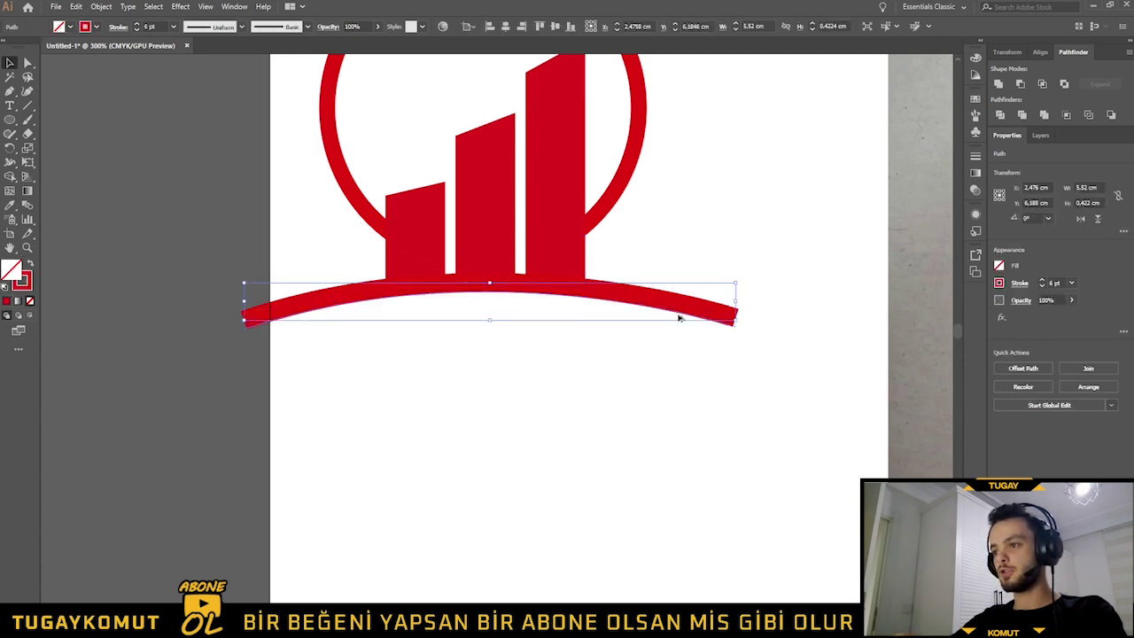
pyautogui.moveTo(679, 319); pyautogui.dragTo(678, 437)
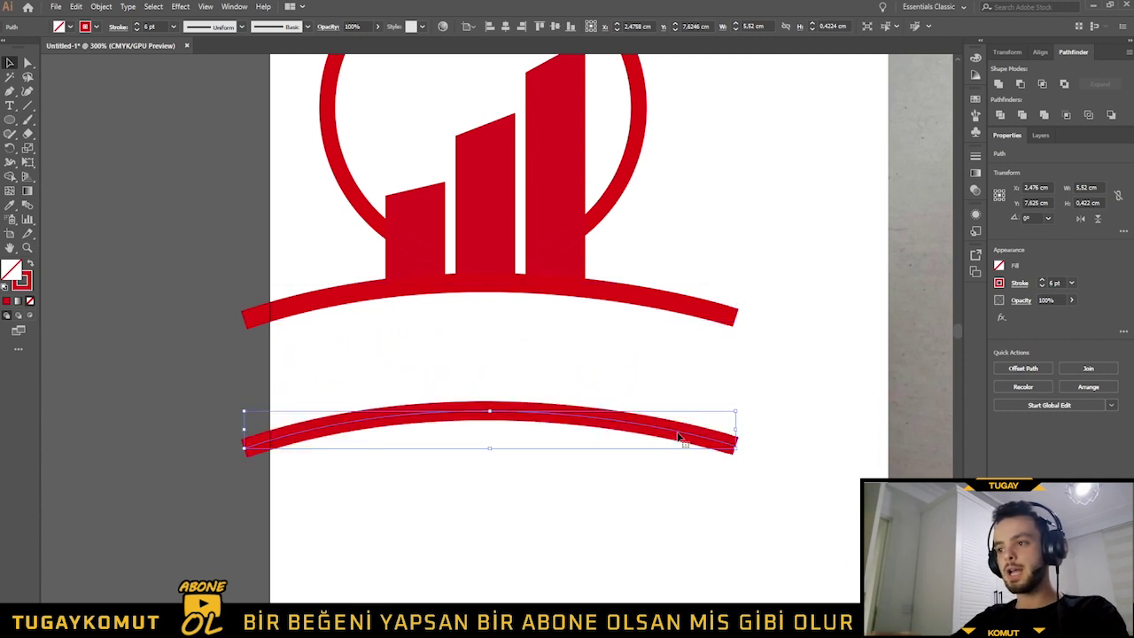
# - Reflect the lower arc copy across the horizontal axis via Transform > Reflect, with Preview on
pyautogui.rightClick(569, 418)
pyautogui.moveTo(611, 340)
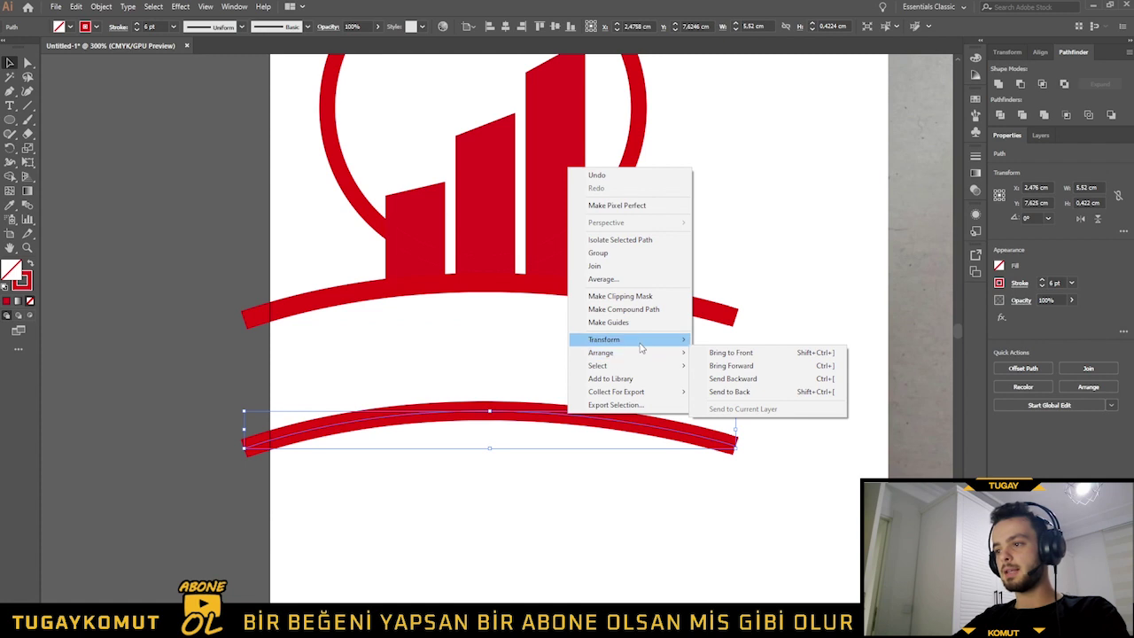
pyautogui.click(723, 383)
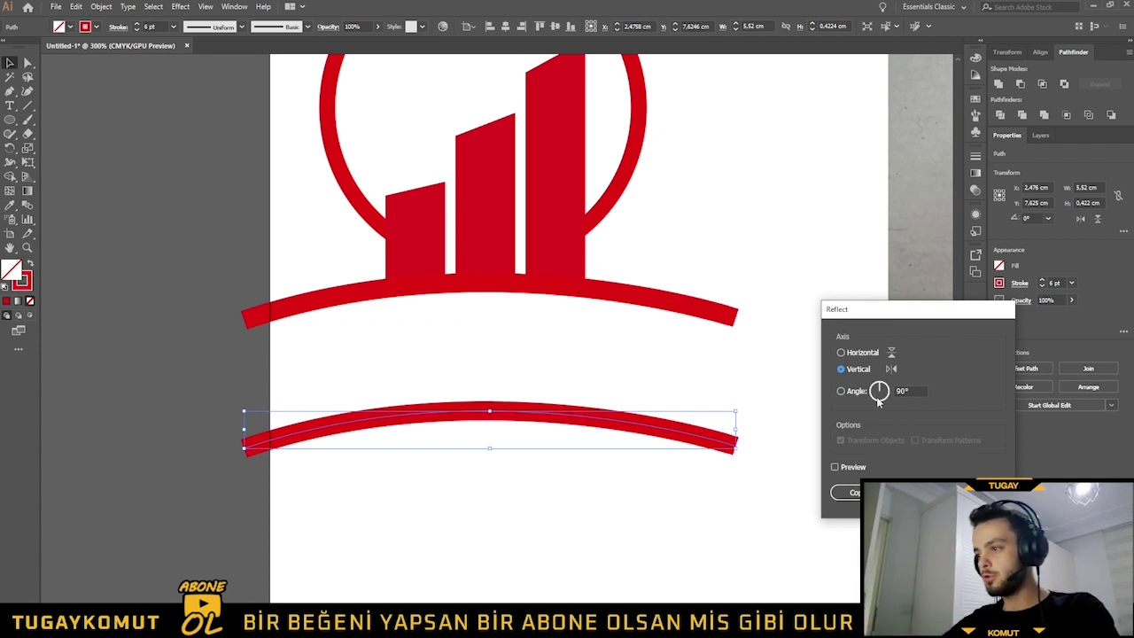
pyautogui.moveTo(876, 328); pyautogui.dragTo(810, 296)
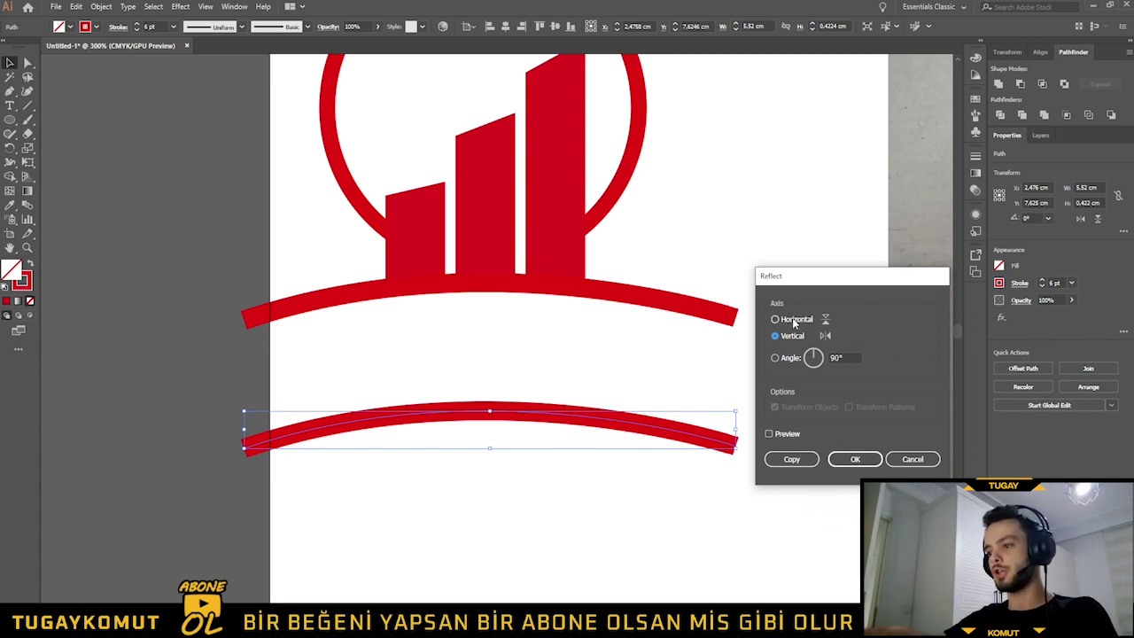
pyautogui.click(787, 434)
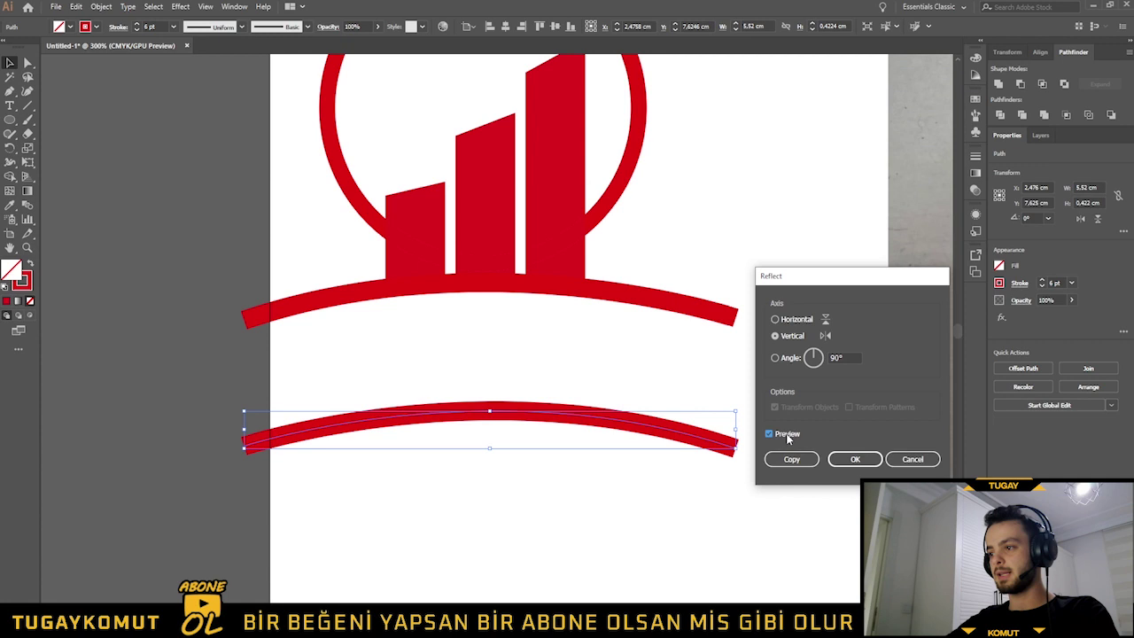
pyautogui.click(786, 324)
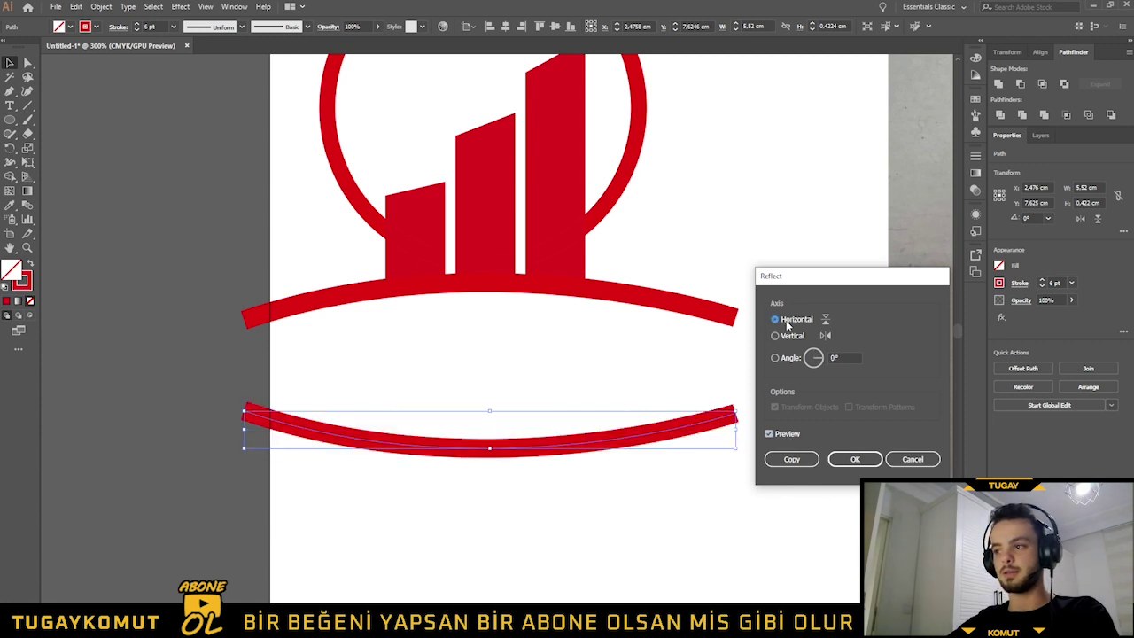
pyautogui.click(787, 336)
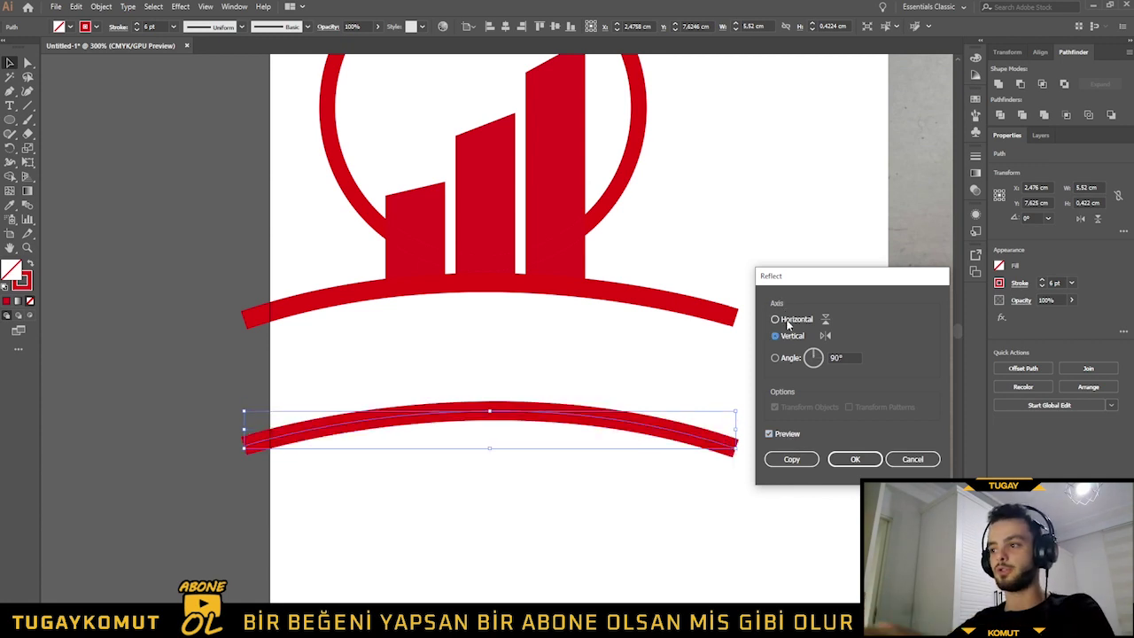
pyautogui.click(789, 324)
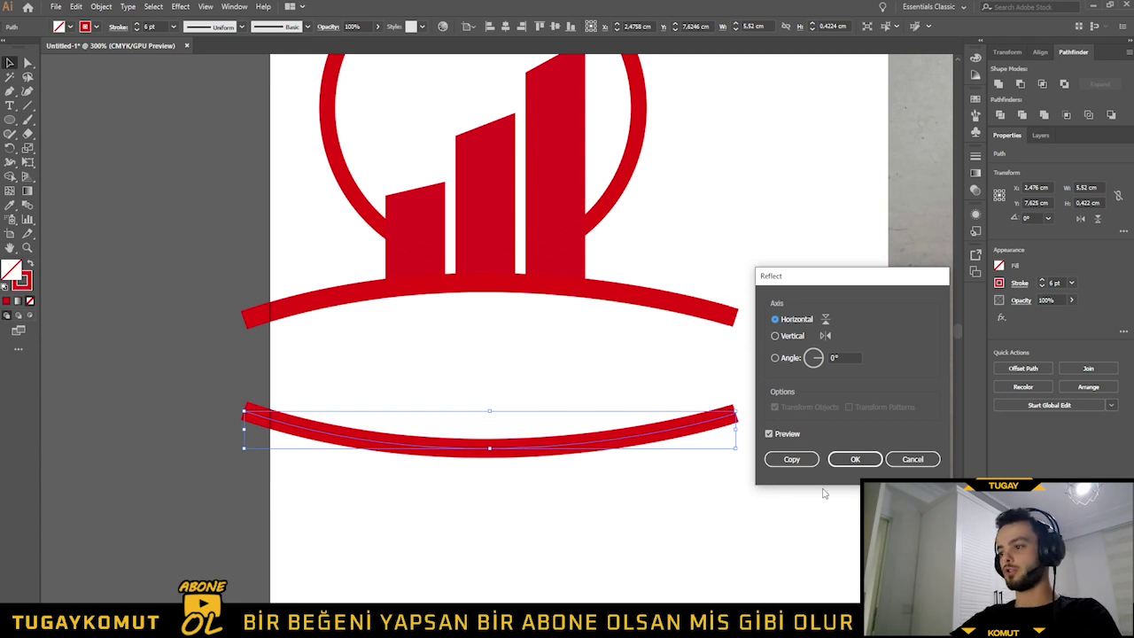
pyautogui.click(855, 459)
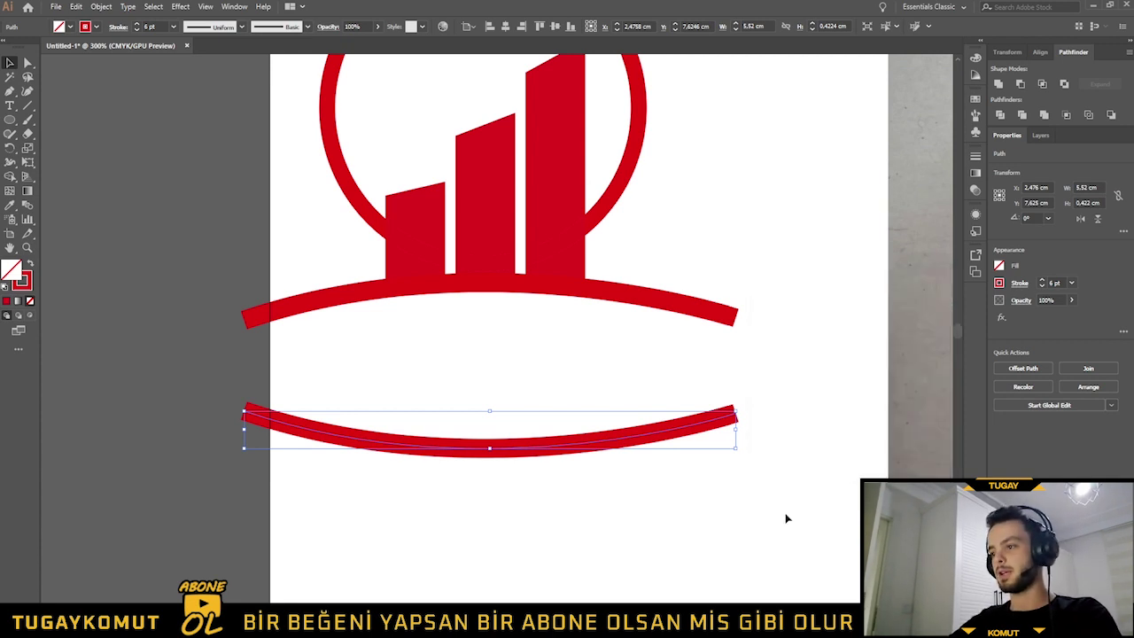
pyautogui.click(741, 537)
# - Select both red arcs and expand their strokes, then undo the expansion
pyautogui.moveTo(705, 270); pyautogui.dragTo(652, 286)
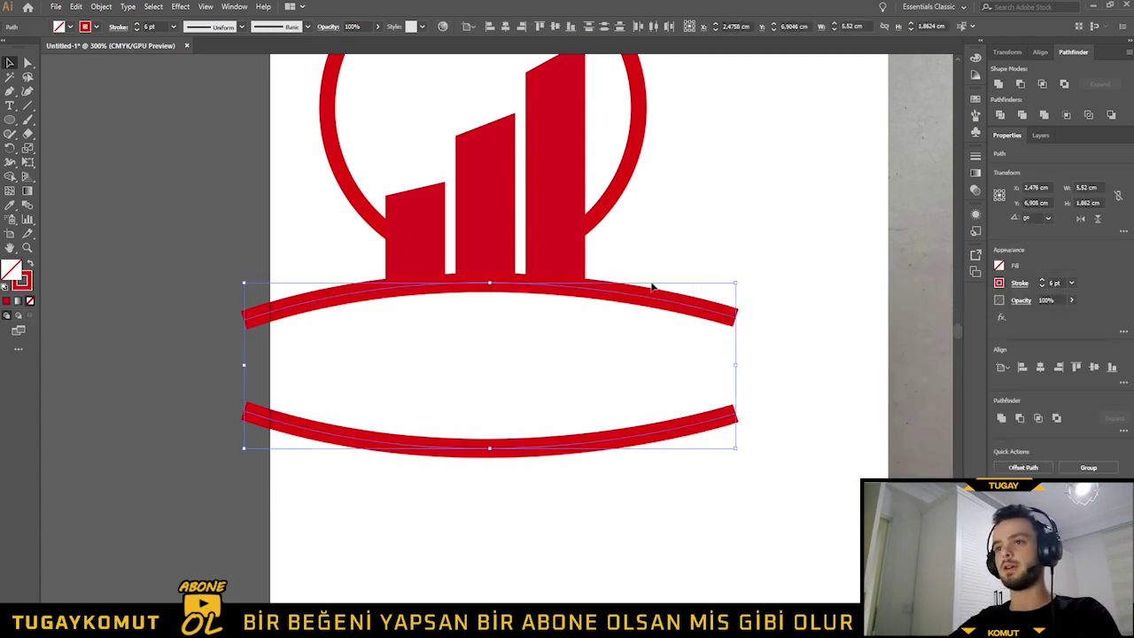
pyautogui.click(100, 7)
pyautogui.click(112, 129)
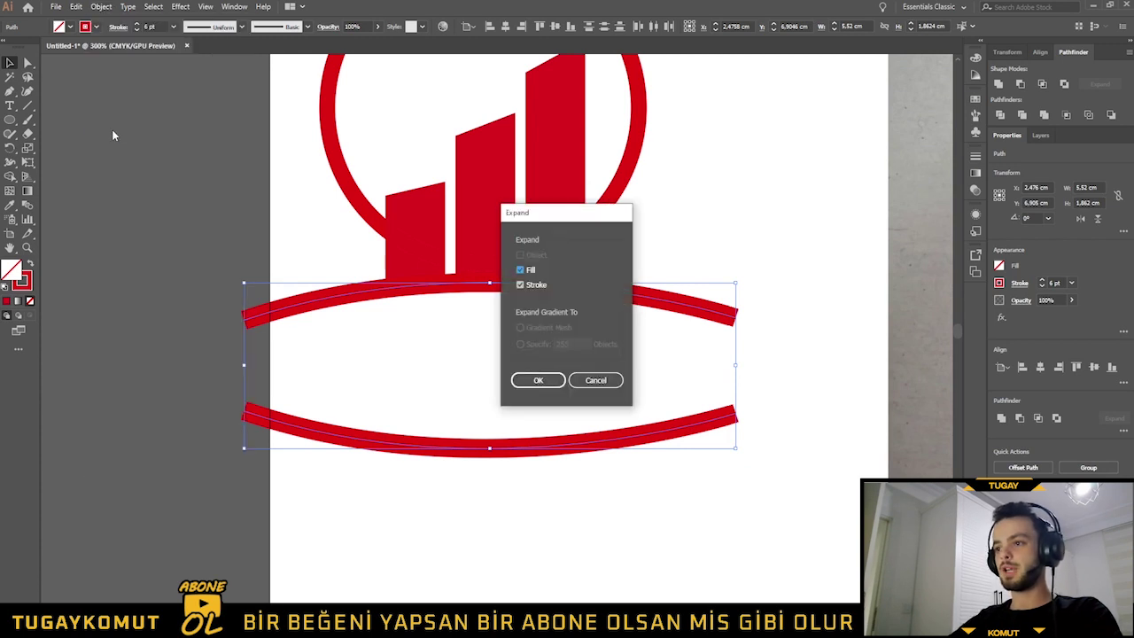
pyautogui.press('Return')
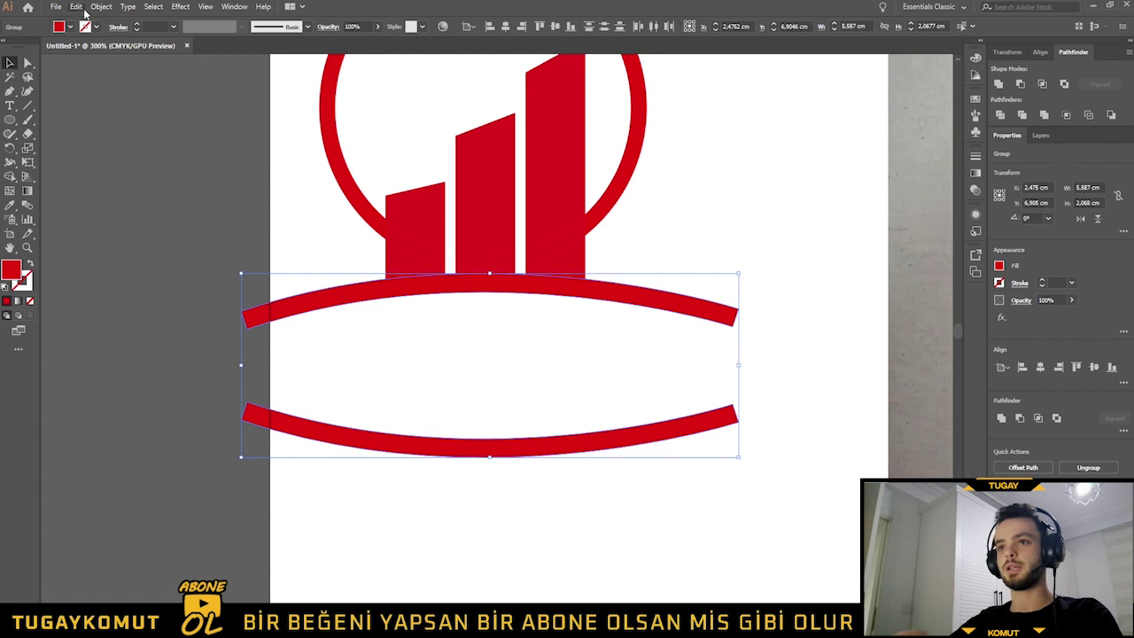
pyautogui.hotkey('ctrl', 'z')
# - Give both arcs round stroke caps and expand them into solid red filled shapes
pyautogui.click(118, 27)
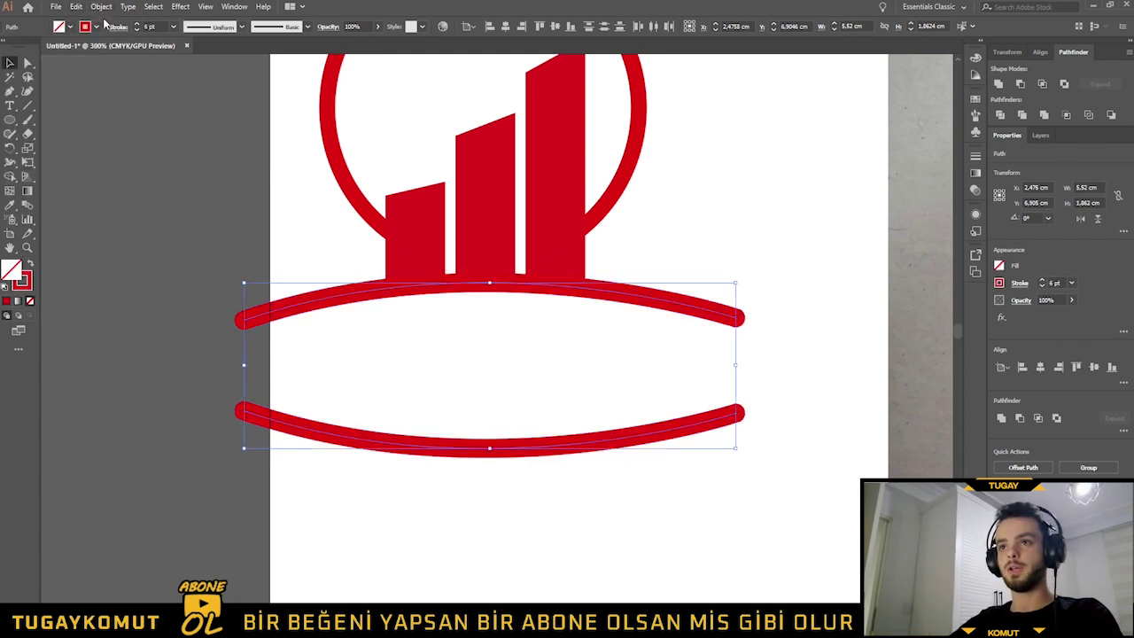
pyautogui.click(100, 7)
pyautogui.click(121, 133)
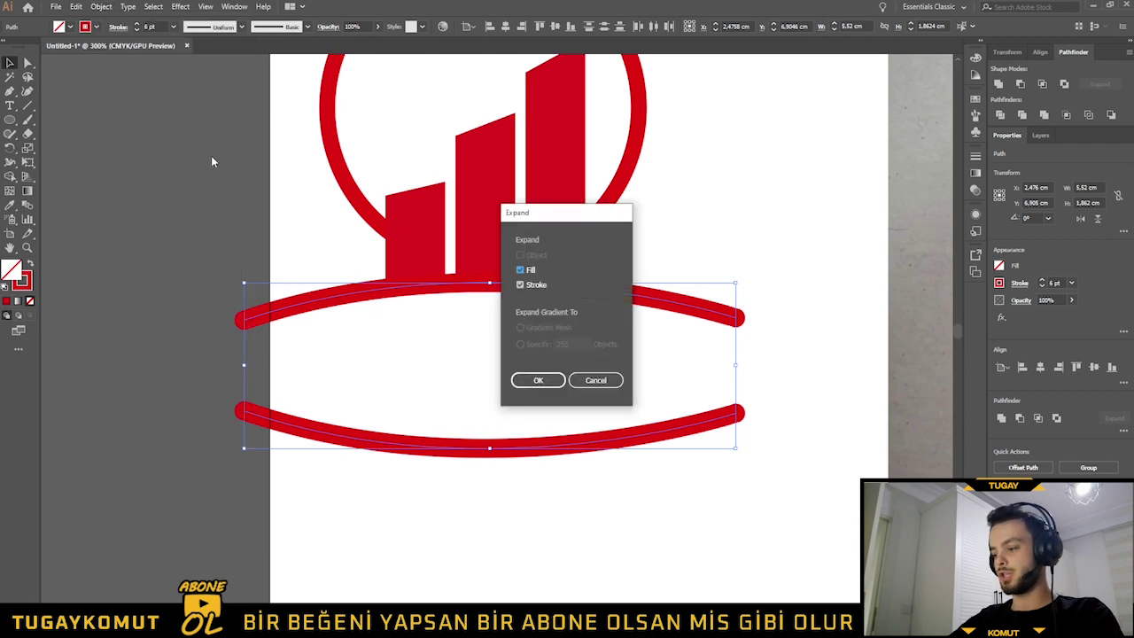
pyautogui.press('Return')
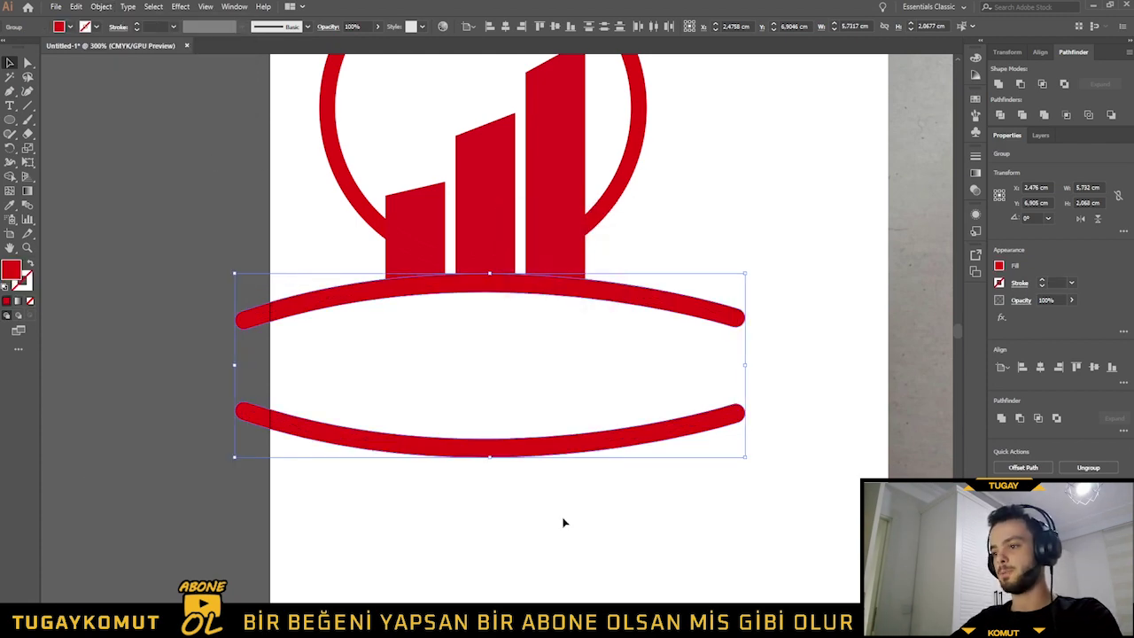
pyautogui.click(563, 523)
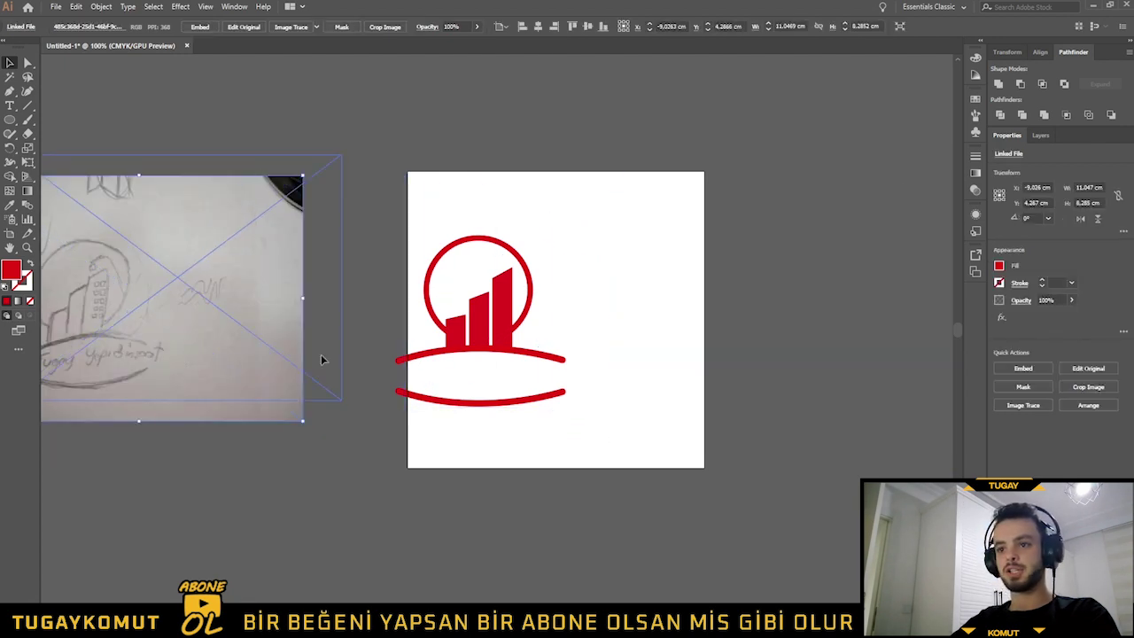
# - Move the sketch image left of the artboard and shift the whole logo right
pyautogui.moveTo(255, 352); pyautogui.dragTo(170, 325)
pyautogui.click(569, 444)
pyautogui.scroll(1, 538, 341)
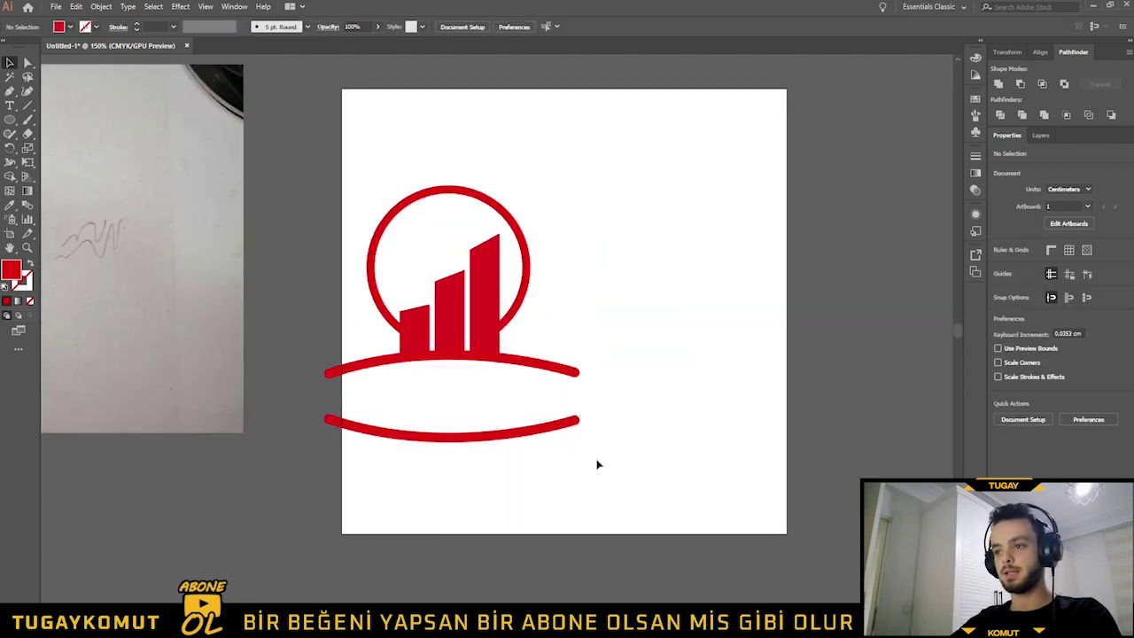
pyautogui.moveTo(386, 225); pyautogui.dragTo(386, 224)
pyautogui.moveTo(400, 299); pyautogui.dragTo(495, 301)
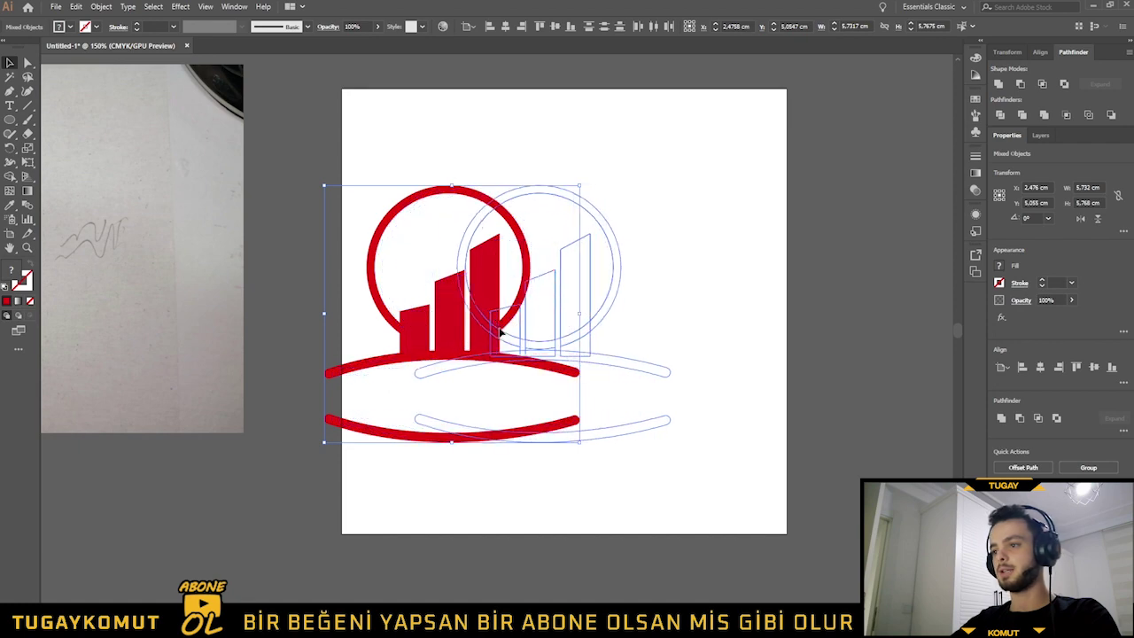
pyautogui.click(675, 403)
pyautogui.scroll(1, 577, 332)
pyautogui.scroll(-1, 569, 365)
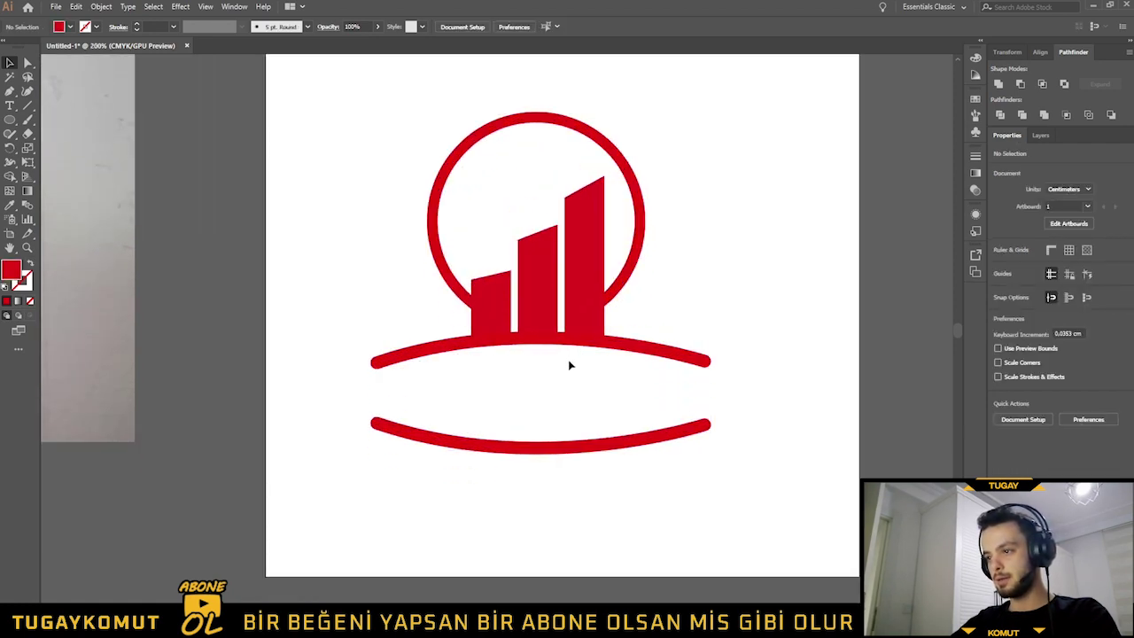
# - Squash the arc under the bars to 0.371 cm tall and move it up against the bar bases
pyautogui.click(567, 347)
pyautogui.scroll(1, 568, 346)
pyautogui.scroll(1, 453, 493)
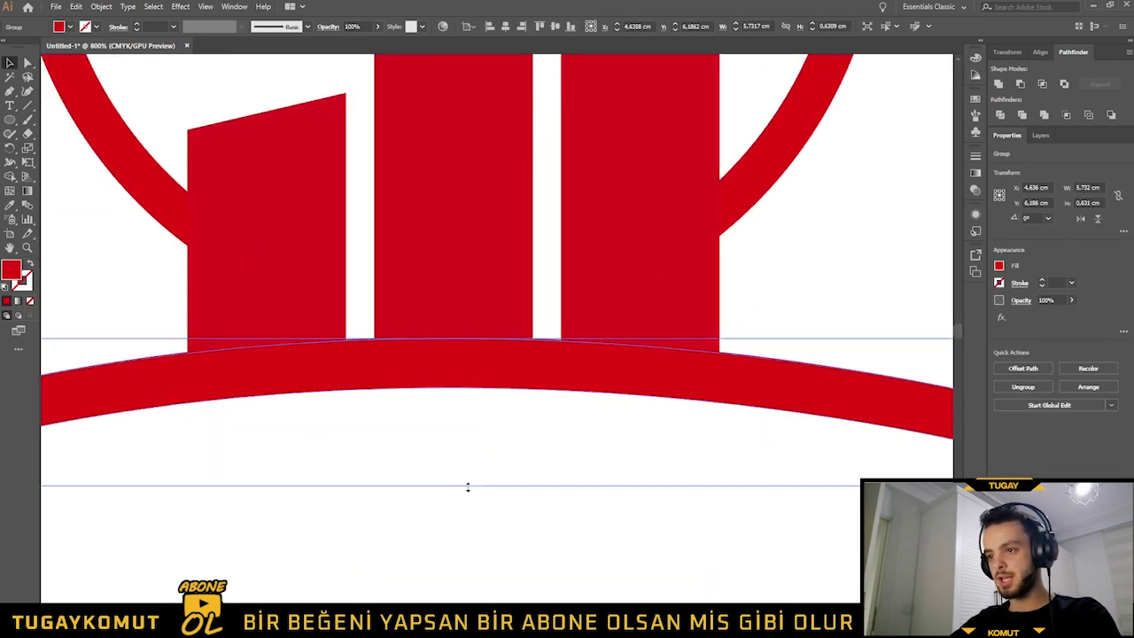
pyautogui.moveTo(462, 461); pyautogui.dragTo(464, 427)
pyautogui.moveTo(474, 387); pyautogui.dragTo(471, 356)
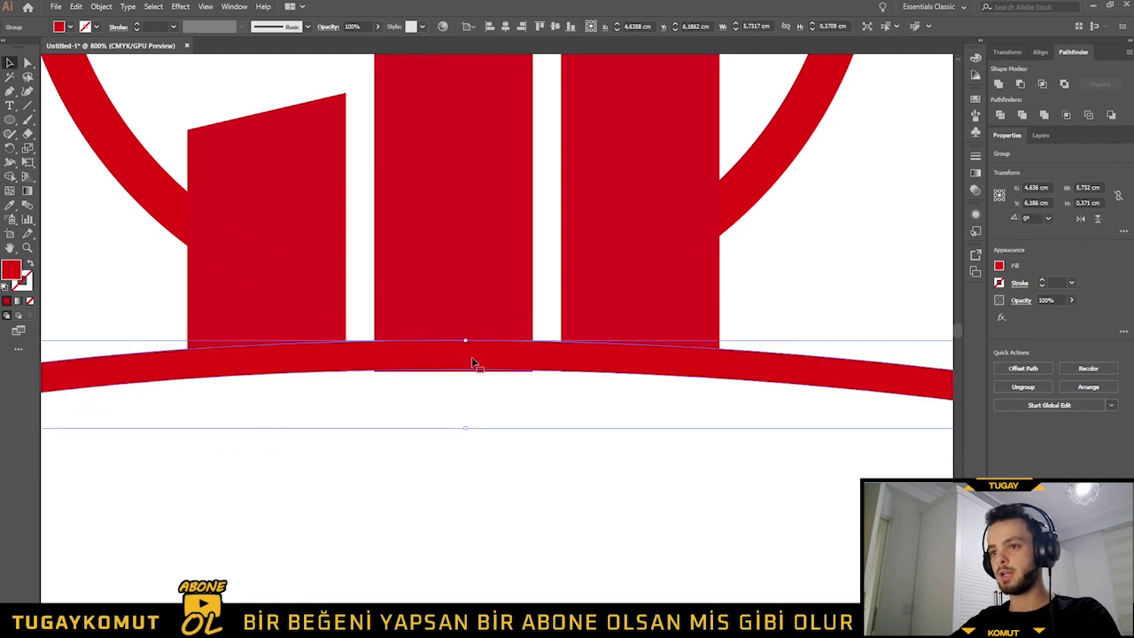
pyautogui.click(529, 466)
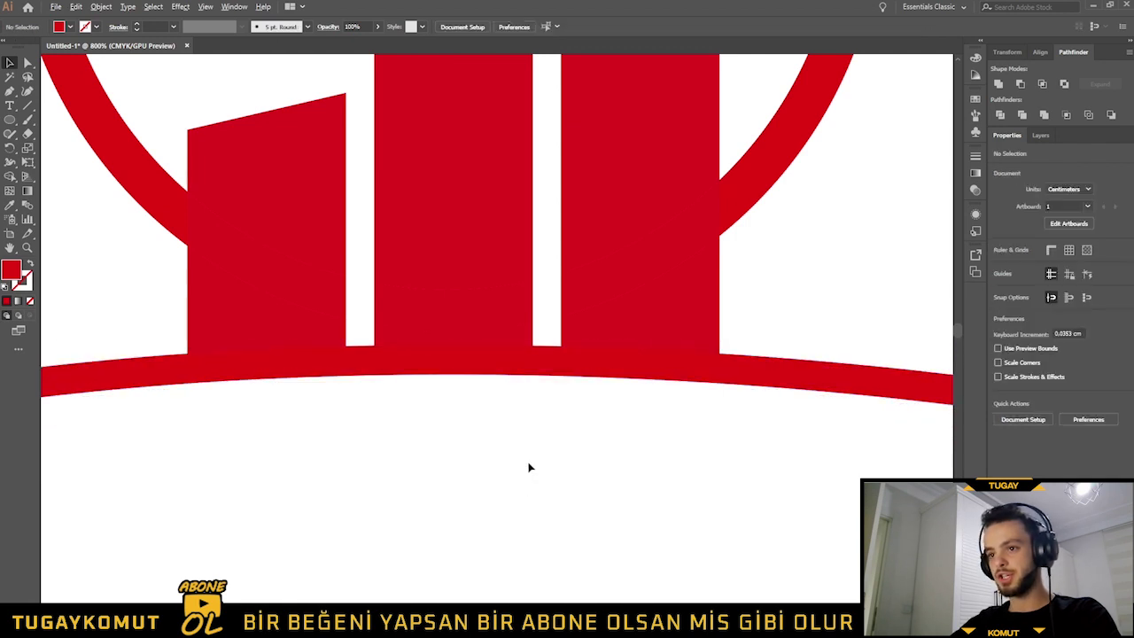
# - Delete the old thick lower arc
pyautogui.scroll(-1, 529, 467)
pyautogui.scroll(-1, 532, 460)
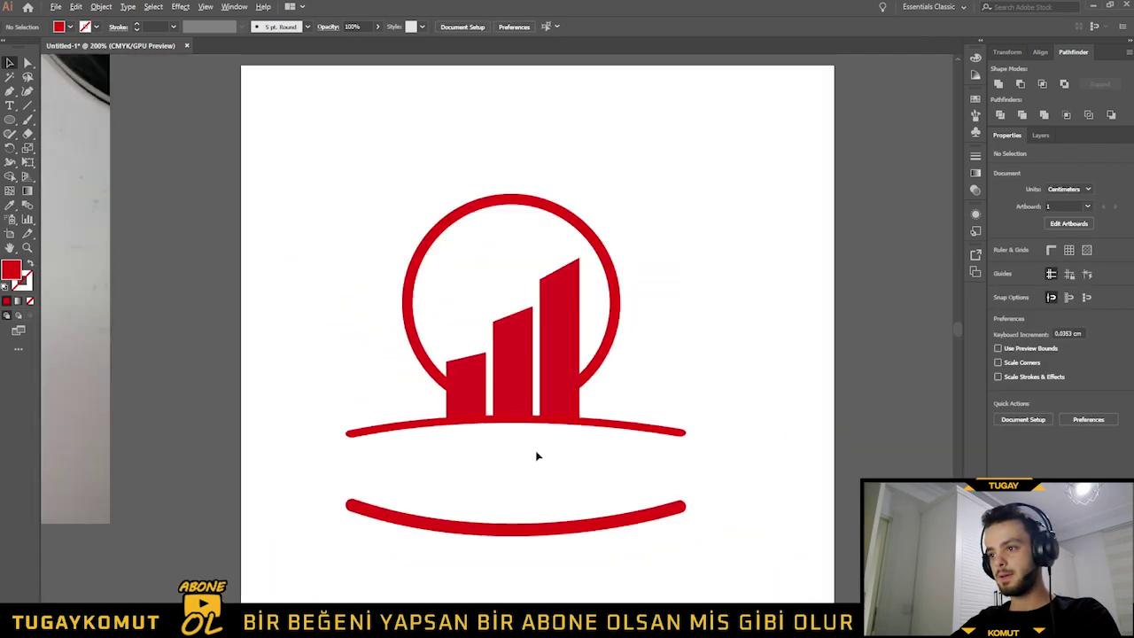
pyautogui.click(558, 526)
pyautogui.press('Delete')
pyautogui.scroll(-1, 535, 428)
# - Alt-drag a copy of the thin arc below the logo and reflect it across the horizontal axis
pyautogui.moveTo(534, 440); pyautogui.dragTo(532, 475)
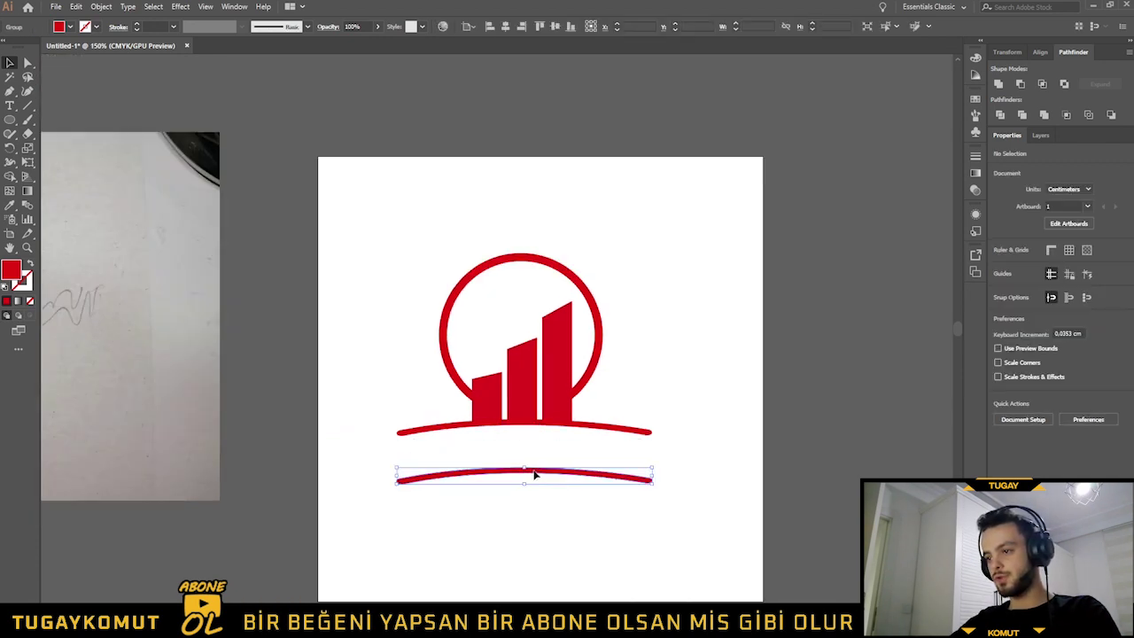
pyautogui.rightClick(532, 474)
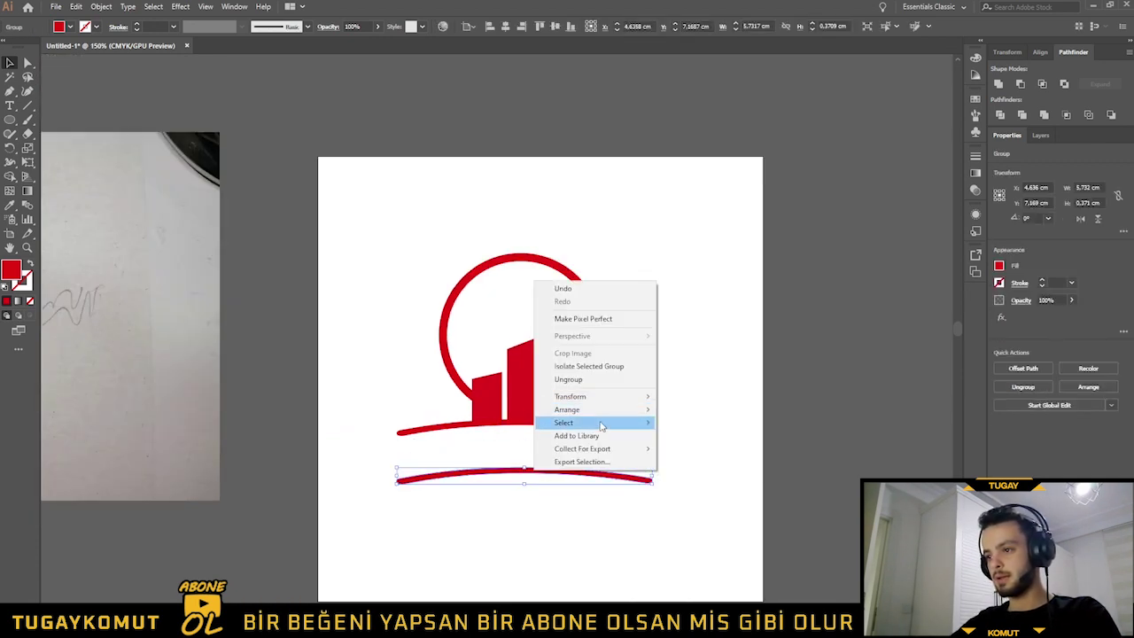
pyautogui.moveTo(571, 396)
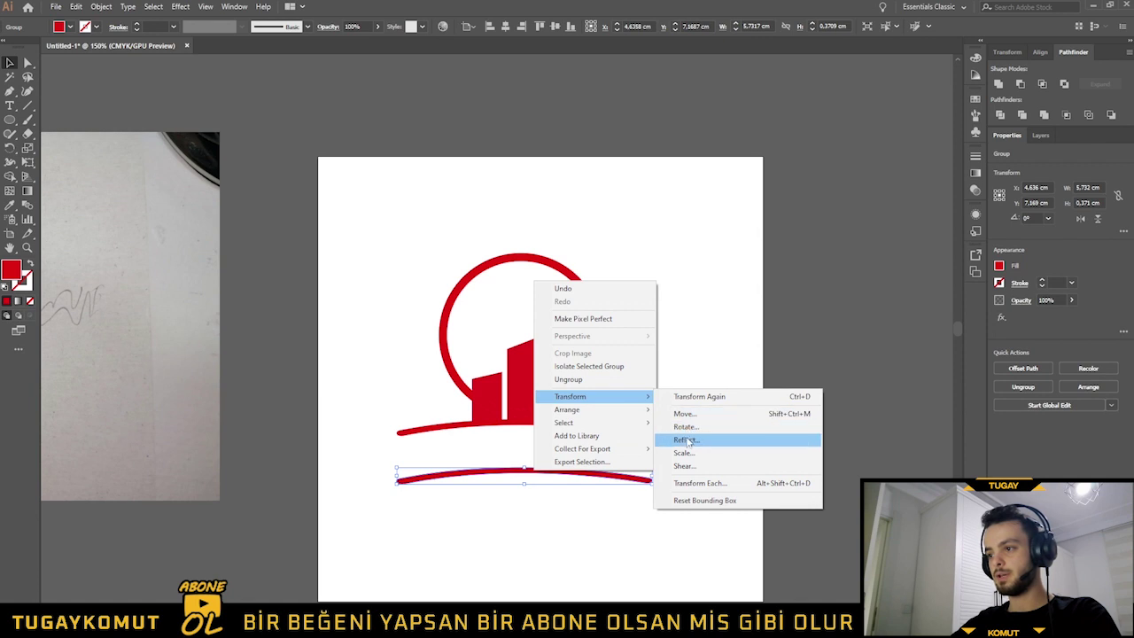
pyautogui.click(686, 440)
pyautogui.click(849, 458)
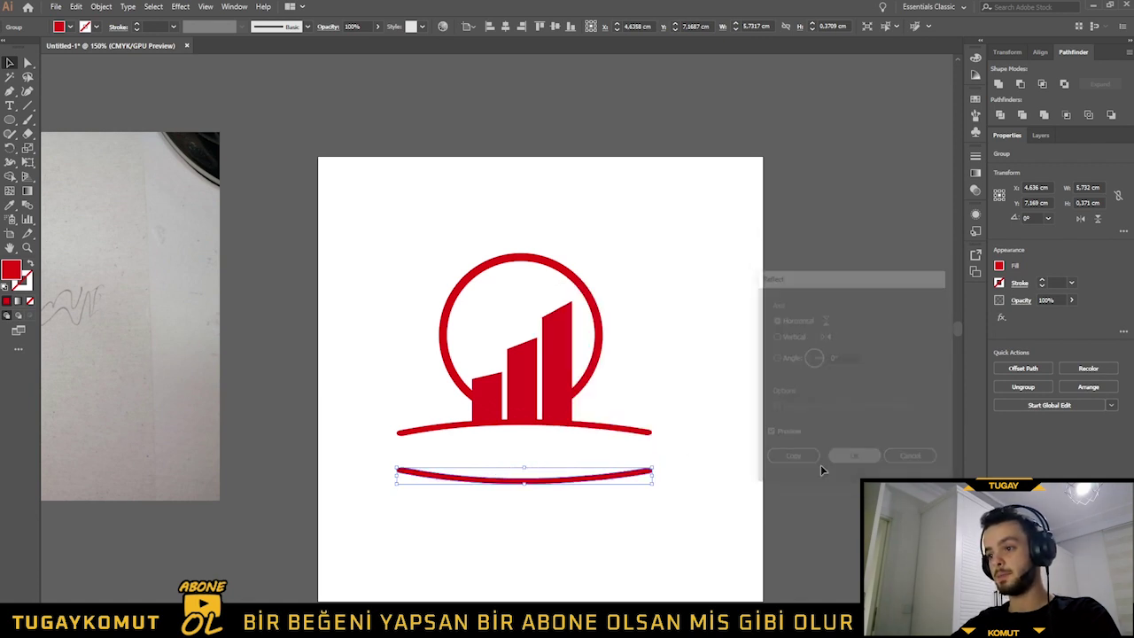
pyautogui.click(578, 516)
pyautogui.scroll(1, 540, 479)
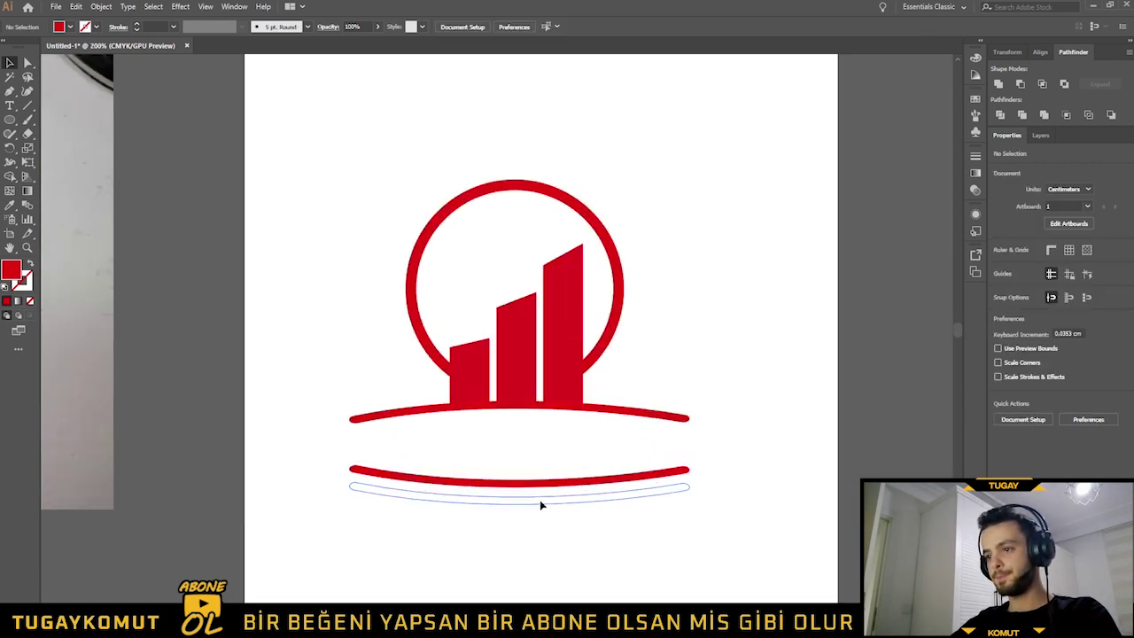
pyautogui.click(540, 504)
pyautogui.scroll(-3, 543, 512)
pyautogui.scroll(-1, 572, 358)
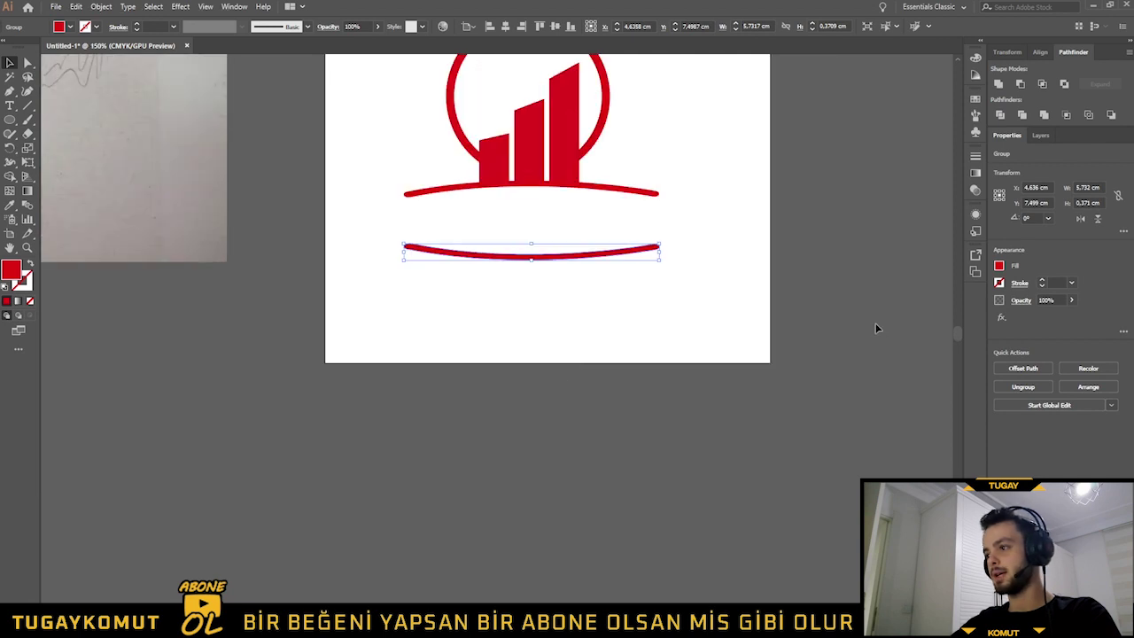
pyautogui.scroll(2, 954, 330)
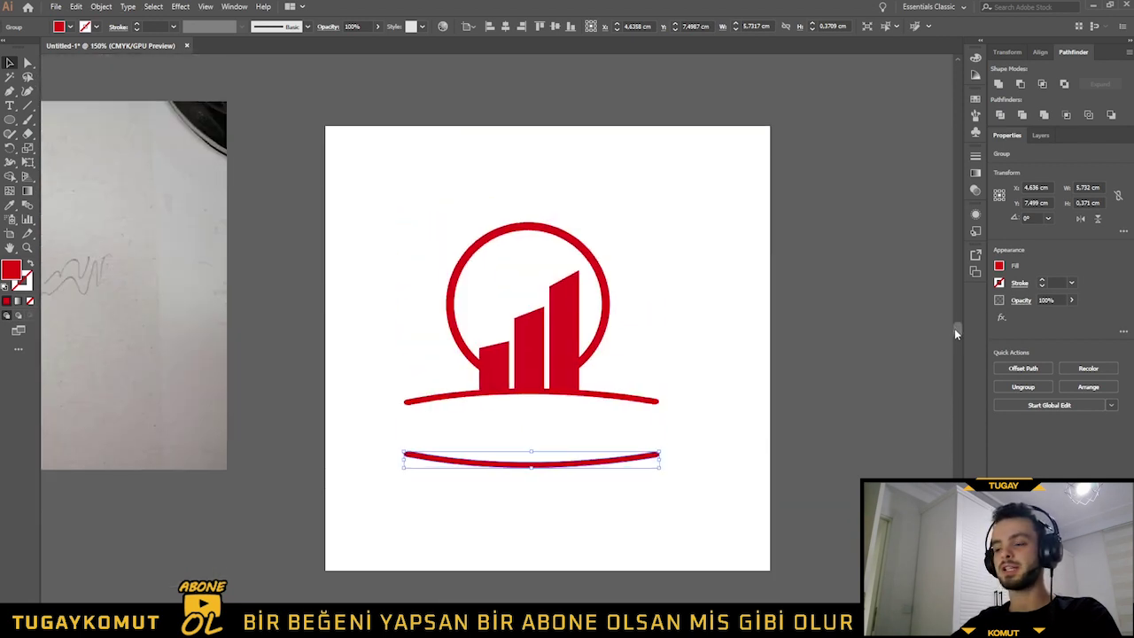
pyautogui.click(648, 382)
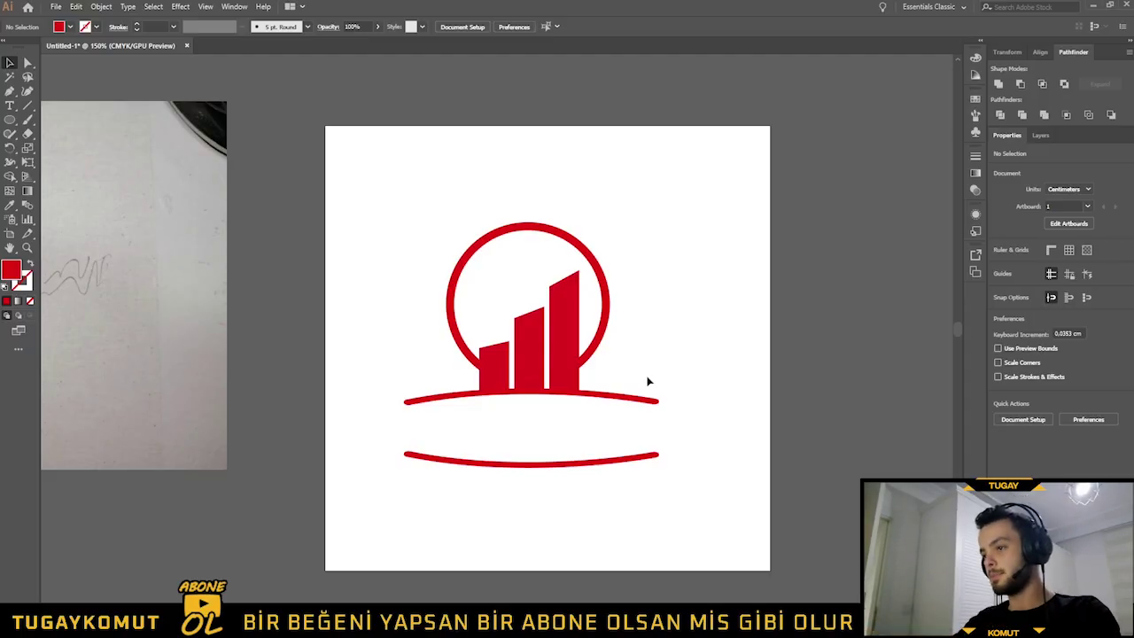
# - Start a tagline text line right of the logo, then delete it
pyautogui.scroll(2, 548, 411)
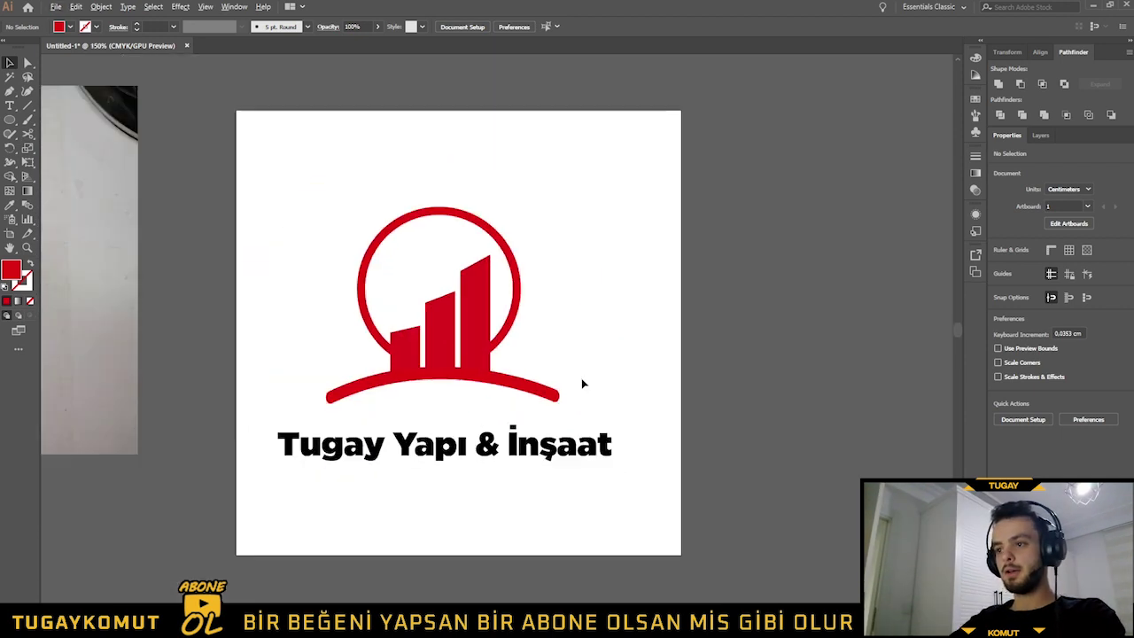
pyautogui.scroll(1, 582, 388)
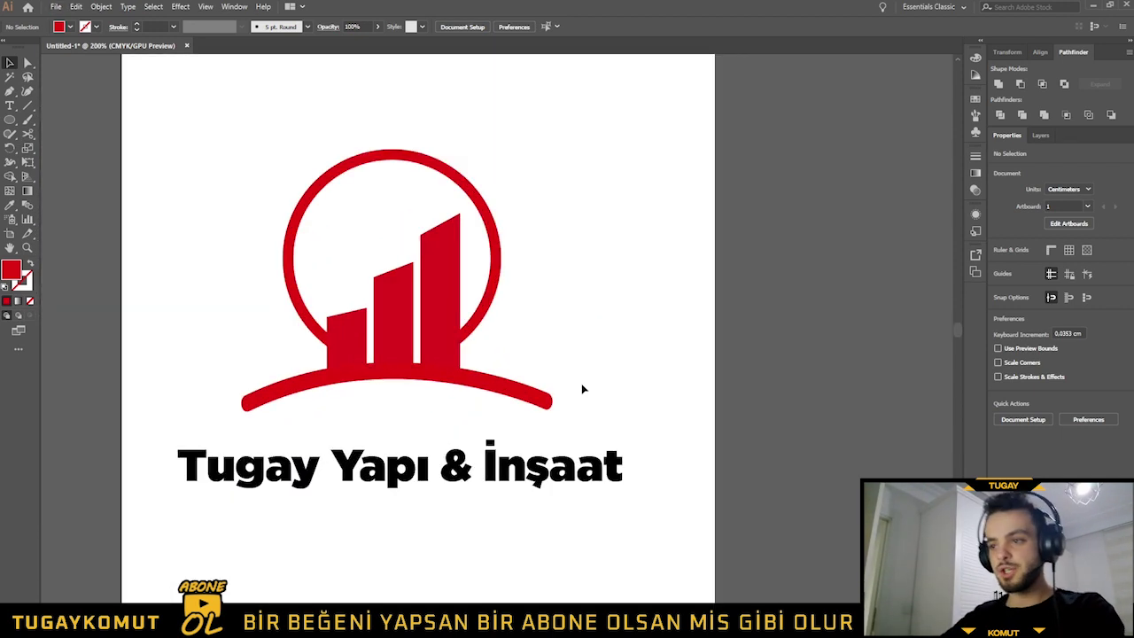
pyautogui.scroll(-1, 581, 382)
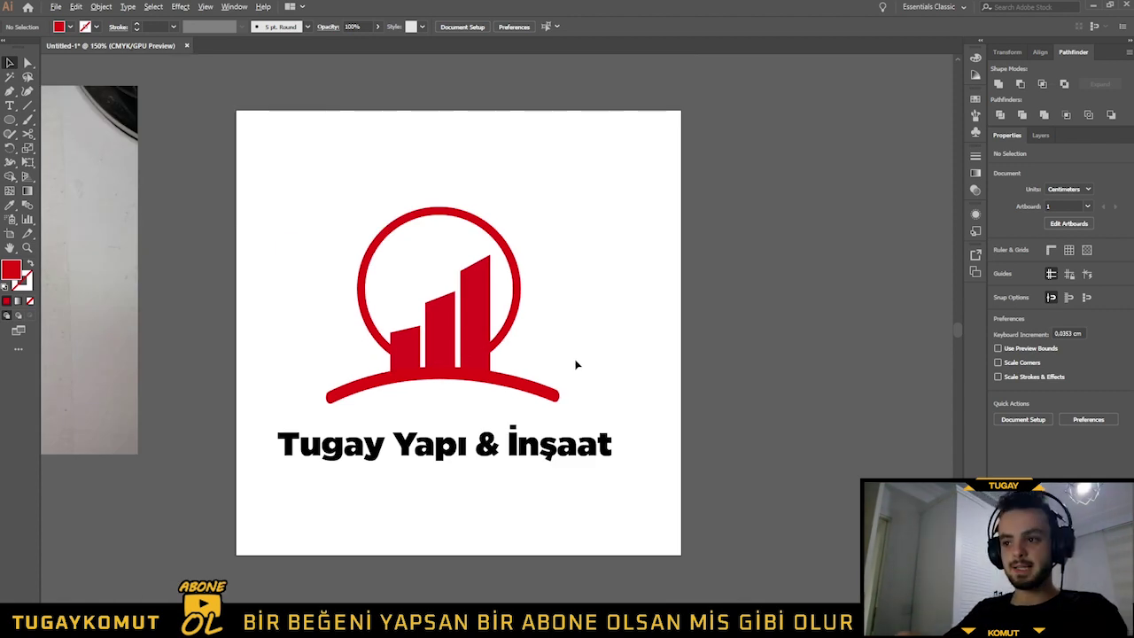
pyautogui.click(547, 429)
pyautogui.press('t')
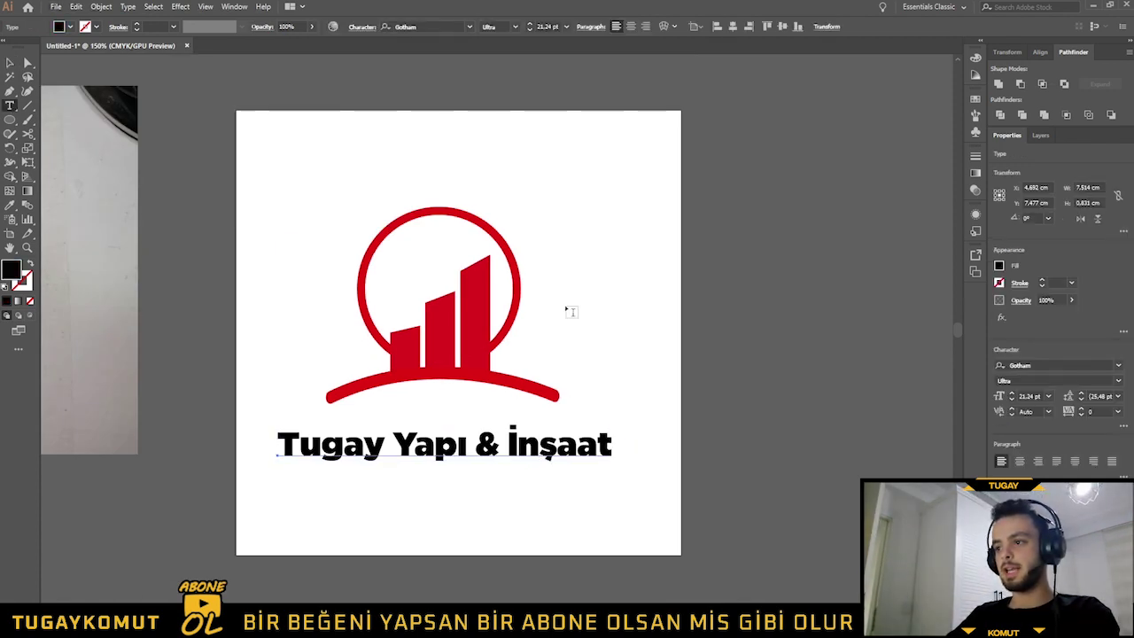
pyautogui.click(567, 300)
pyautogui.write('tugay ko')
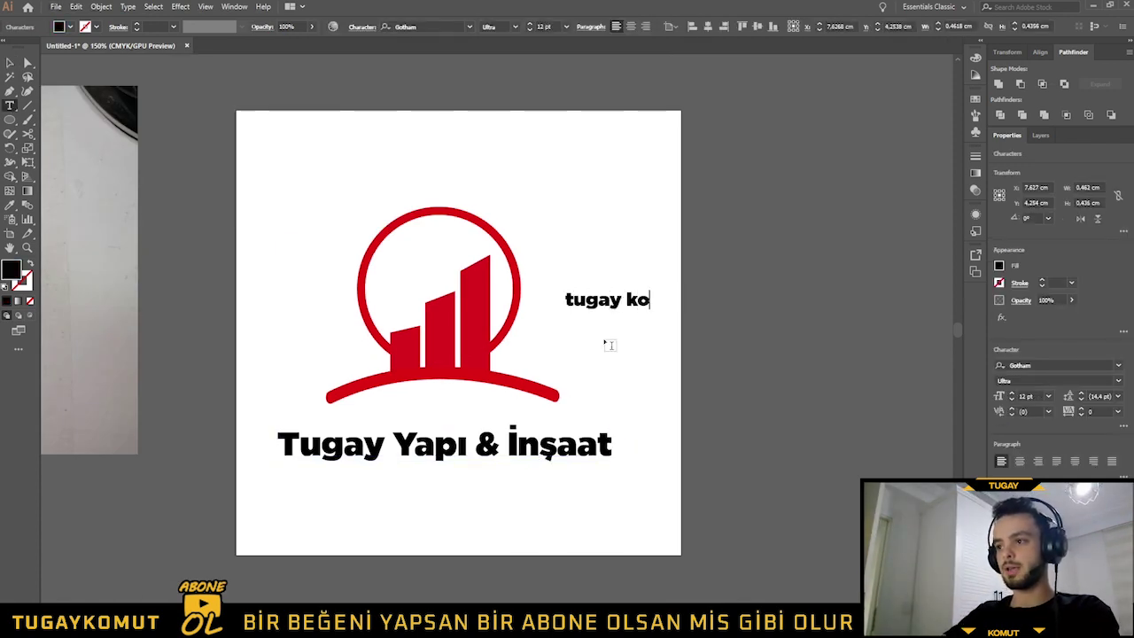
pyautogui.click(7, 62)
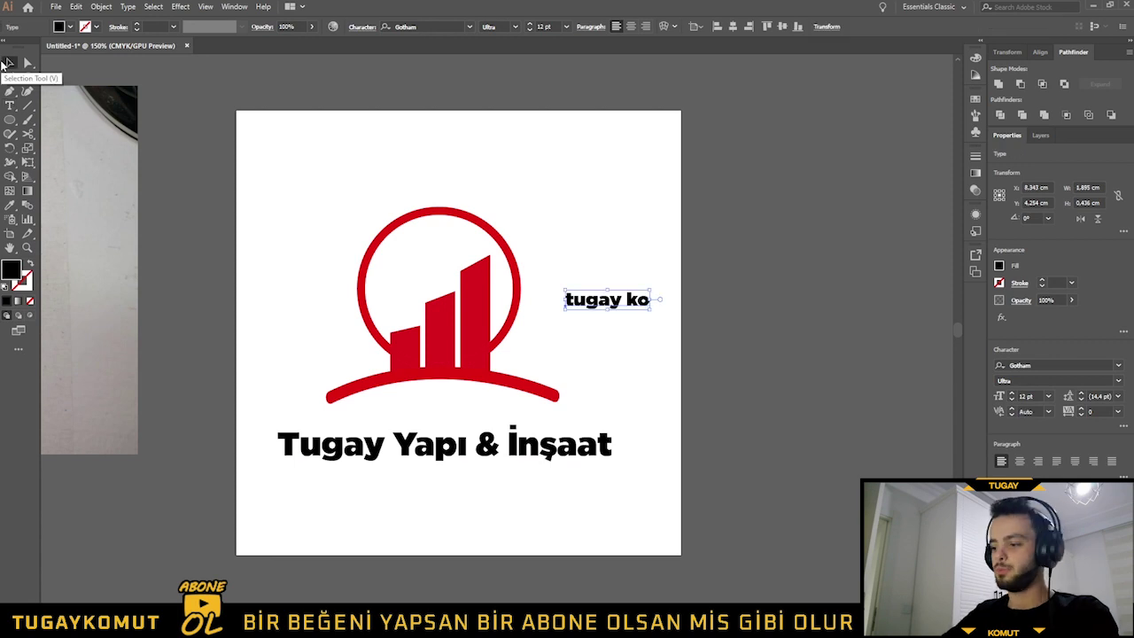
pyautogui.press('Delete')
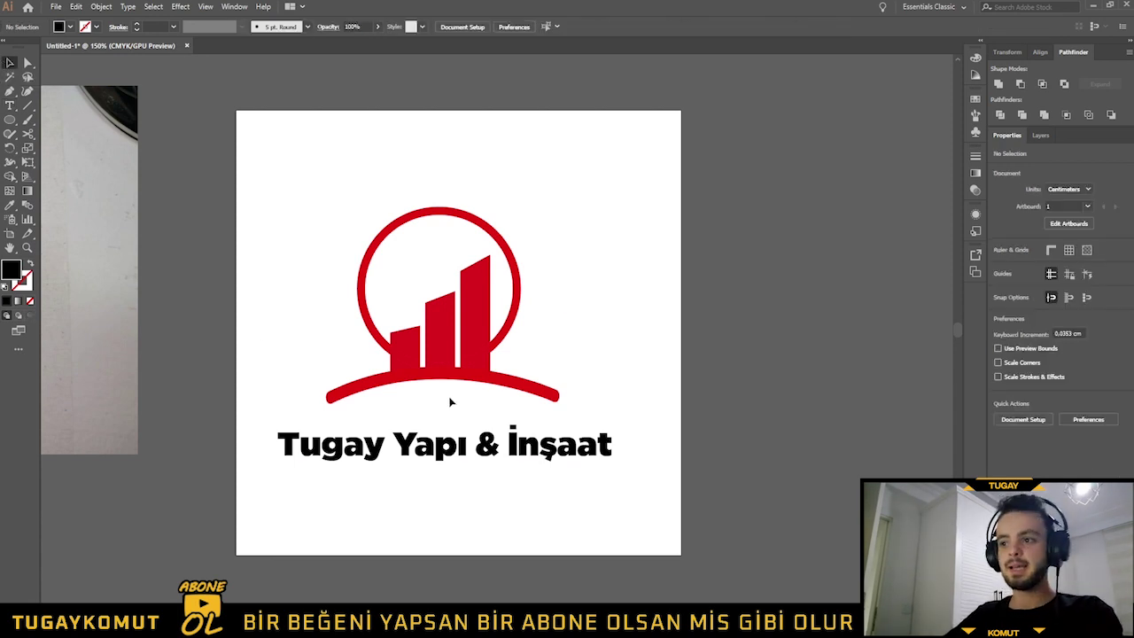
# - Scale the company name from 21.24 pt to 13.92 pt and move it just under the arc
pyautogui.click(470, 448)
pyautogui.click(486, 472)
pyautogui.scroll(2, 451, 453)
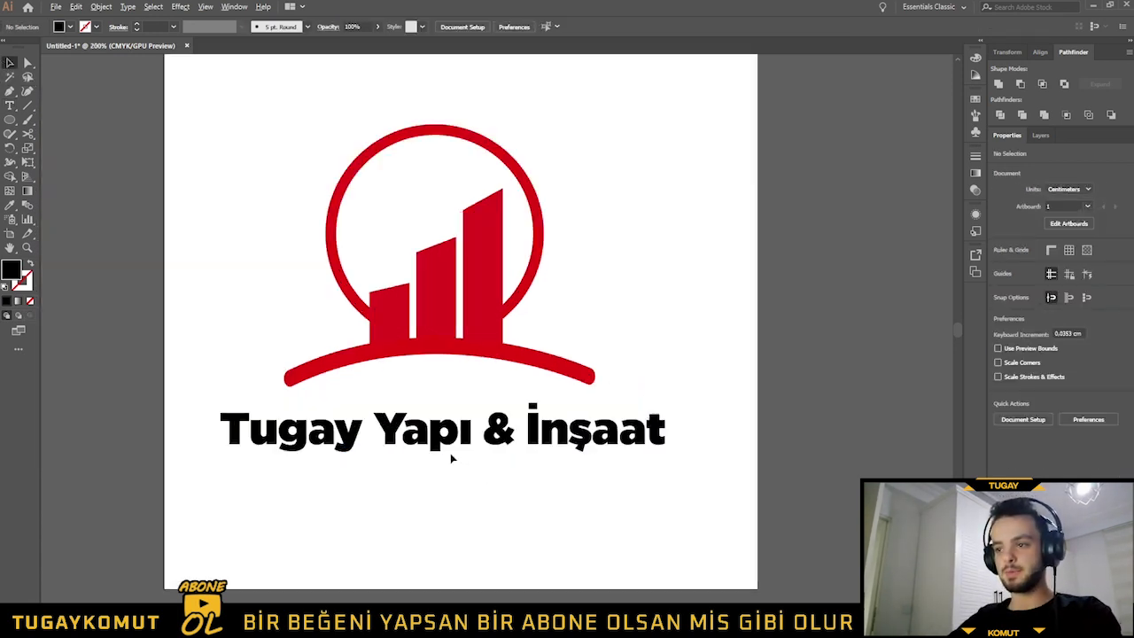
pyautogui.scroll(2, 450, 453)
pyautogui.click(306, 436)
pyautogui.scroll(1, 450, 450)
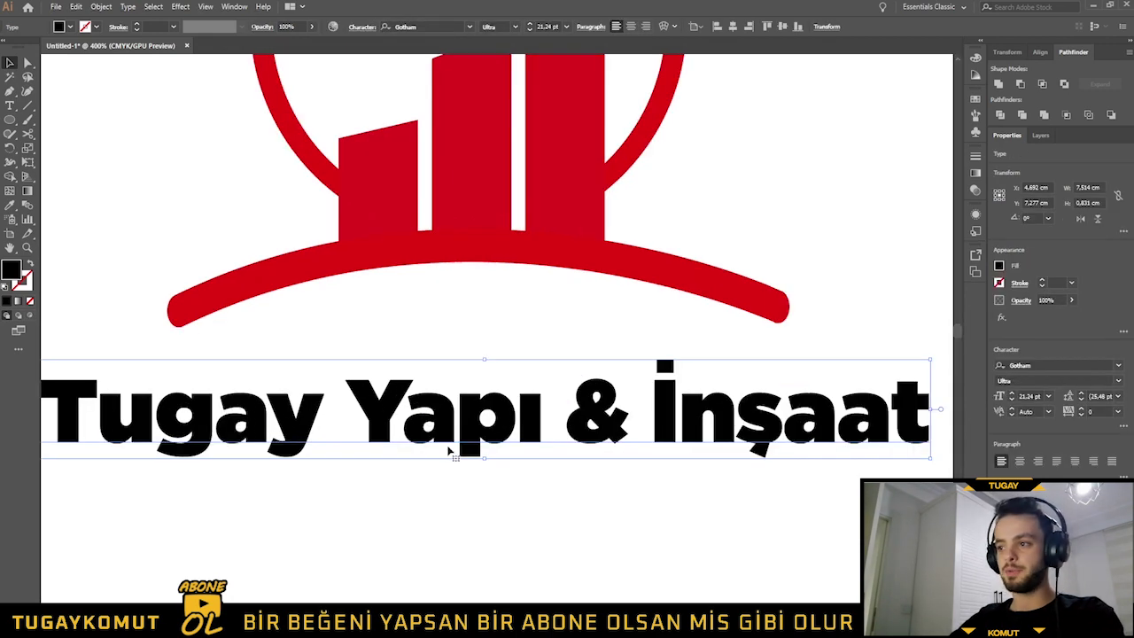
pyautogui.scroll(1, 450, 450)
pyautogui.scroll(-2, 450, 451)
pyautogui.scroll(-1, 456, 434)
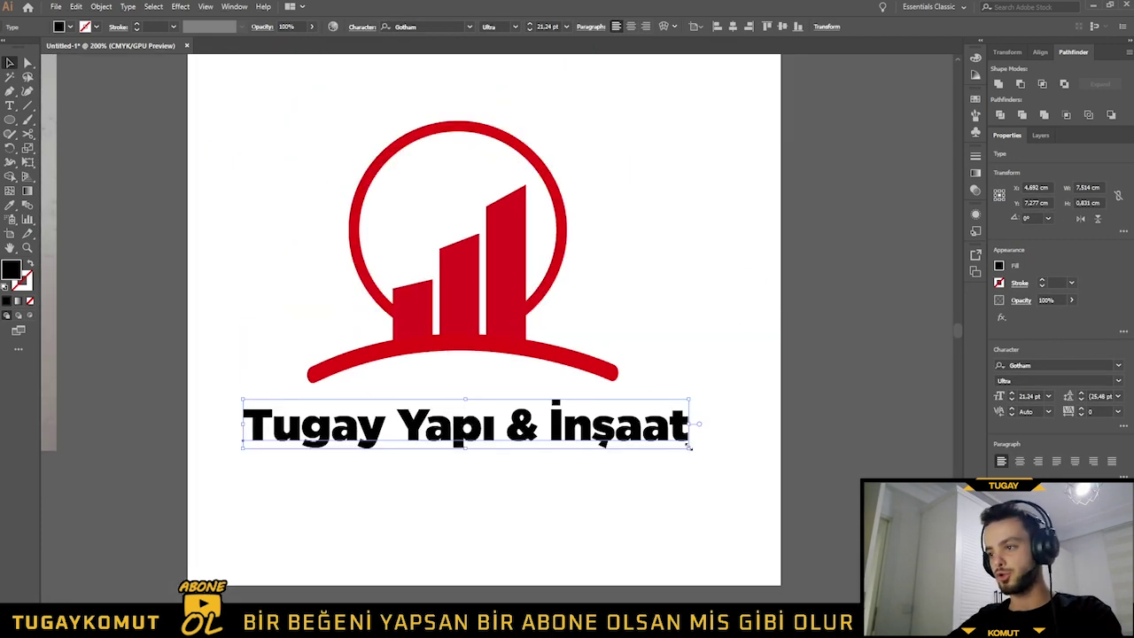
pyautogui.moveTo(690, 448); pyautogui.dragTo(612, 438)
pyautogui.moveTo(529, 428); pyautogui.dragTo(518, 401)
# - Make the red arc under the bars shorter, narrower and flatter with its bounding box
pyautogui.click(493, 430)
pyautogui.click(444, 354)
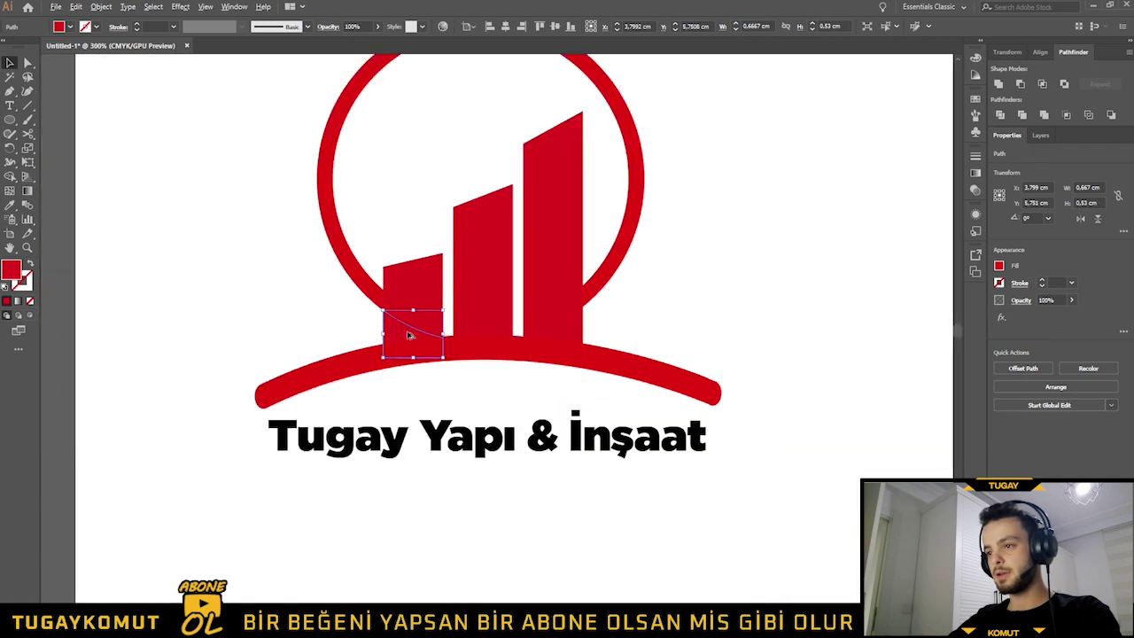
pyautogui.scroll(2, 407, 330)
pyautogui.click(487, 350)
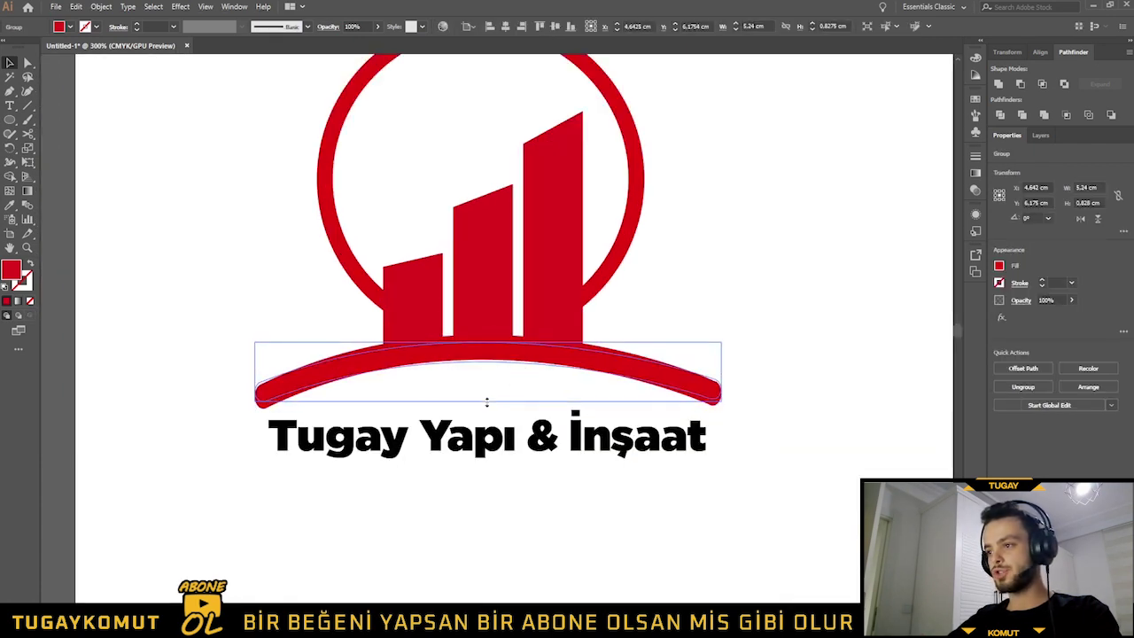
pyautogui.moveTo(487, 409); pyautogui.dragTo(487, 401)
pyautogui.moveTo(725, 373); pyautogui.dragTo(660, 385)
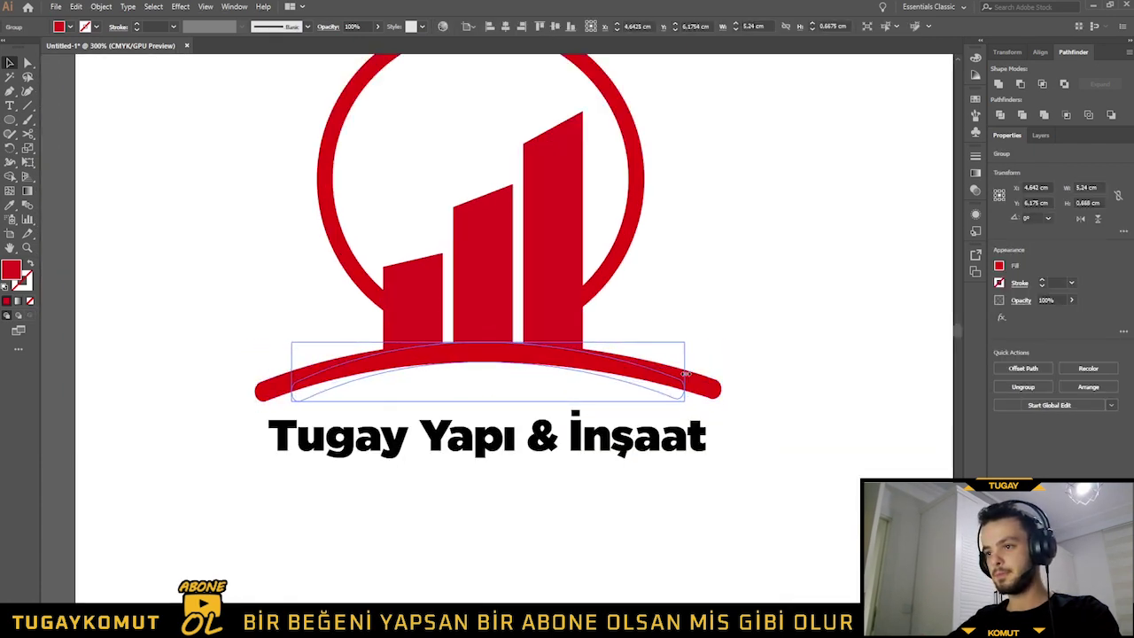
pyautogui.moveTo(487, 402); pyautogui.dragTo(499, 354)
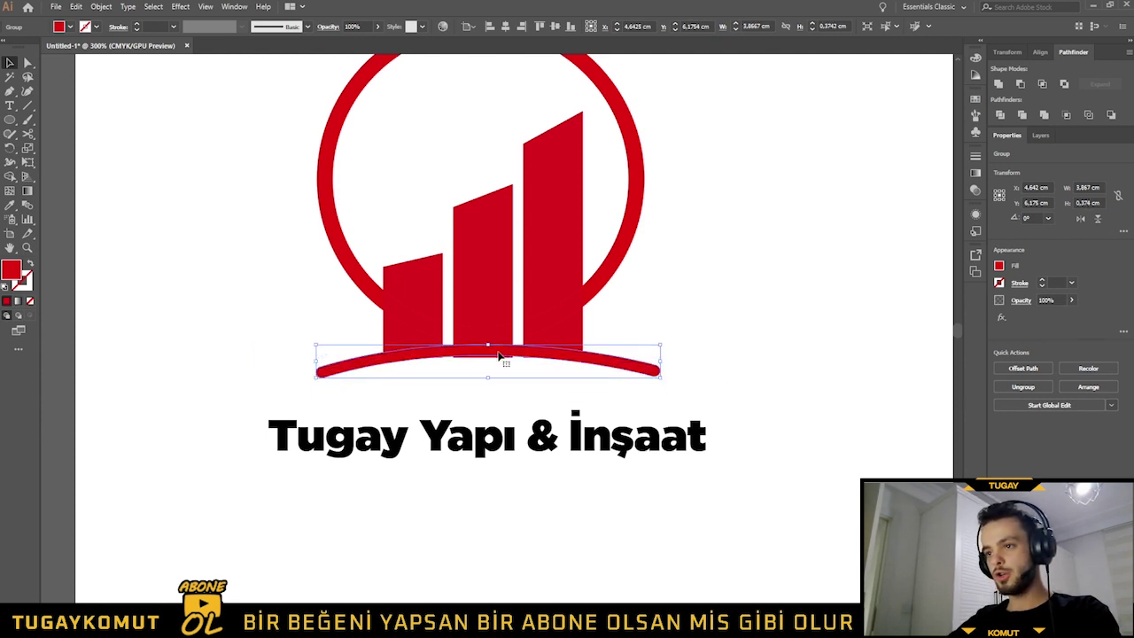
pyautogui.click(526, 401)
pyautogui.click(502, 356)
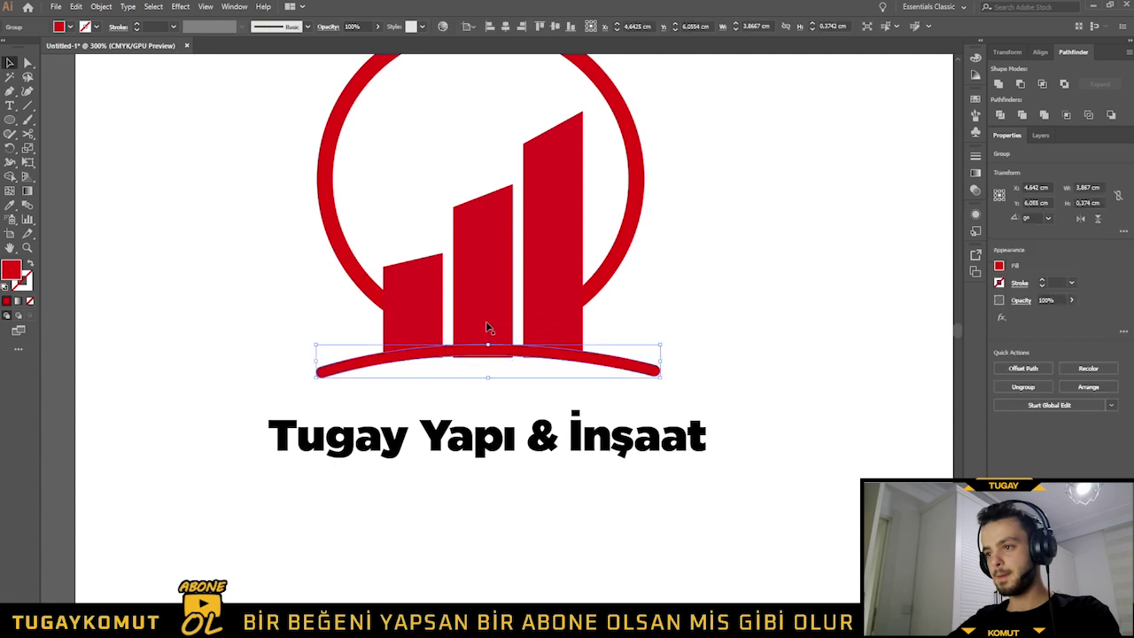
pyautogui.click(484, 362)
# - Delete the stray small piece at the middle bar's base
pyautogui.click(494, 343)
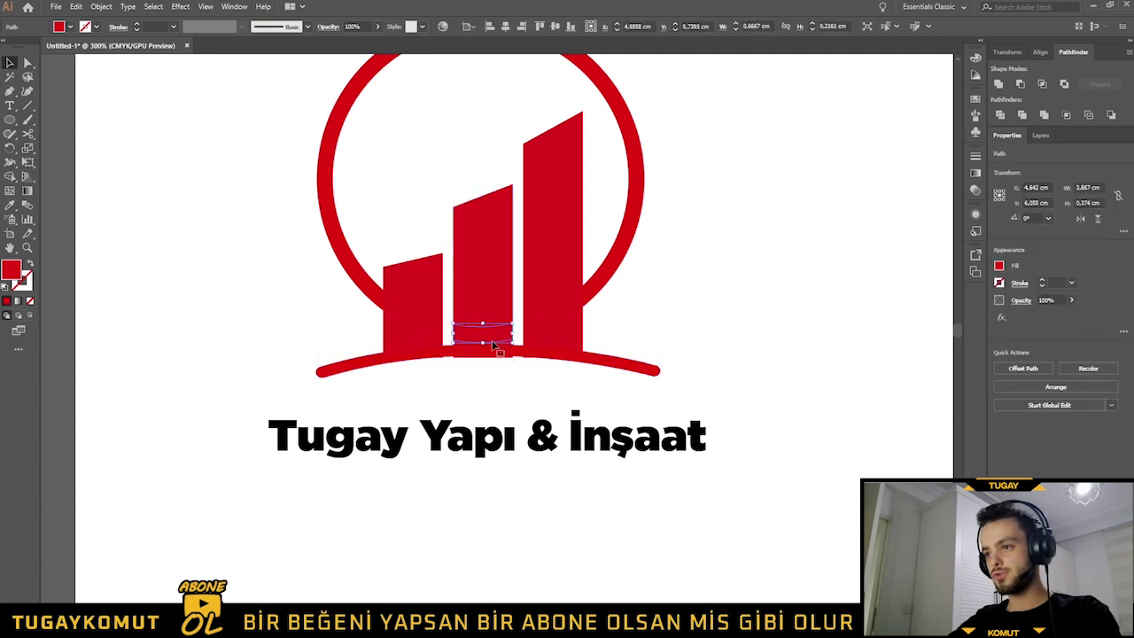
pyautogui.scroll(1, 502, 368)
pyautogui.scroll(2, 505, 361)
pyautogui.scroll(2, 505, 354)
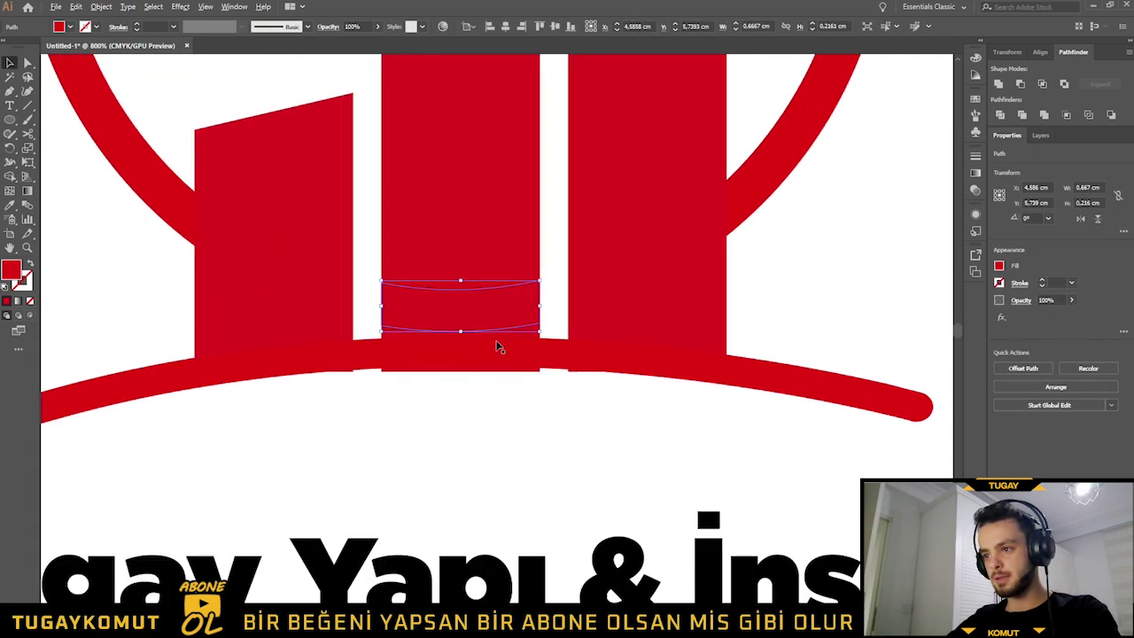
pyautogui.scroll(3, 505, 363)
pyautogui.scroll(-1, 509, 371)
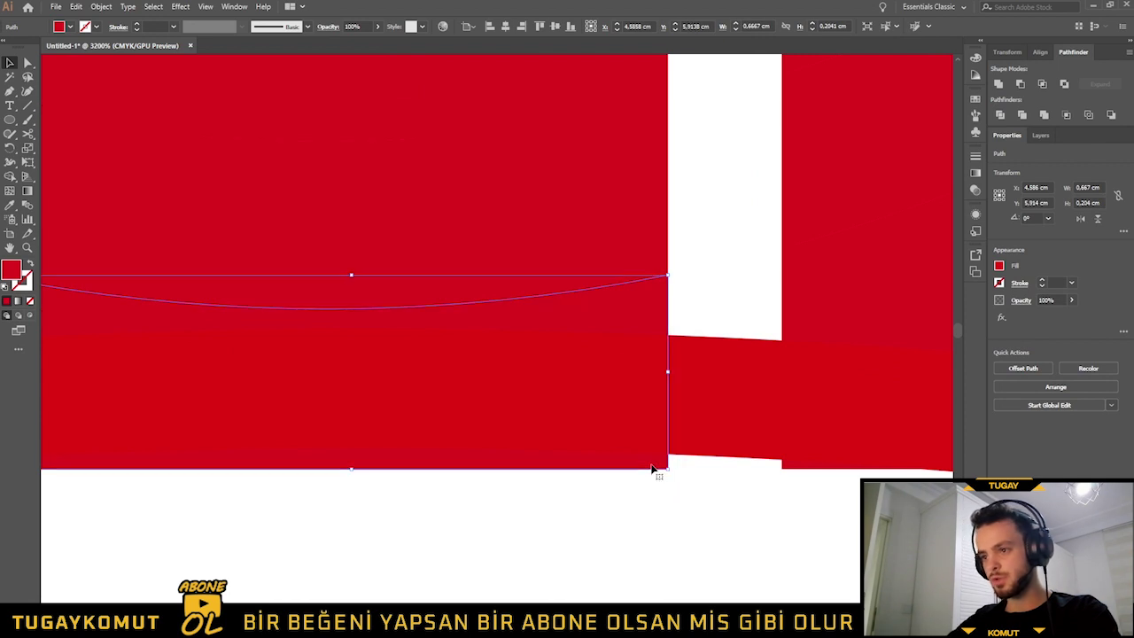
pyautogui.press('Delete')
# - With Direct Selection, raise the bar's lower-right corner anchor onto the arc edge
pyautogui.click(732, 435)
pyautogui.scroll(1, 771, 463)
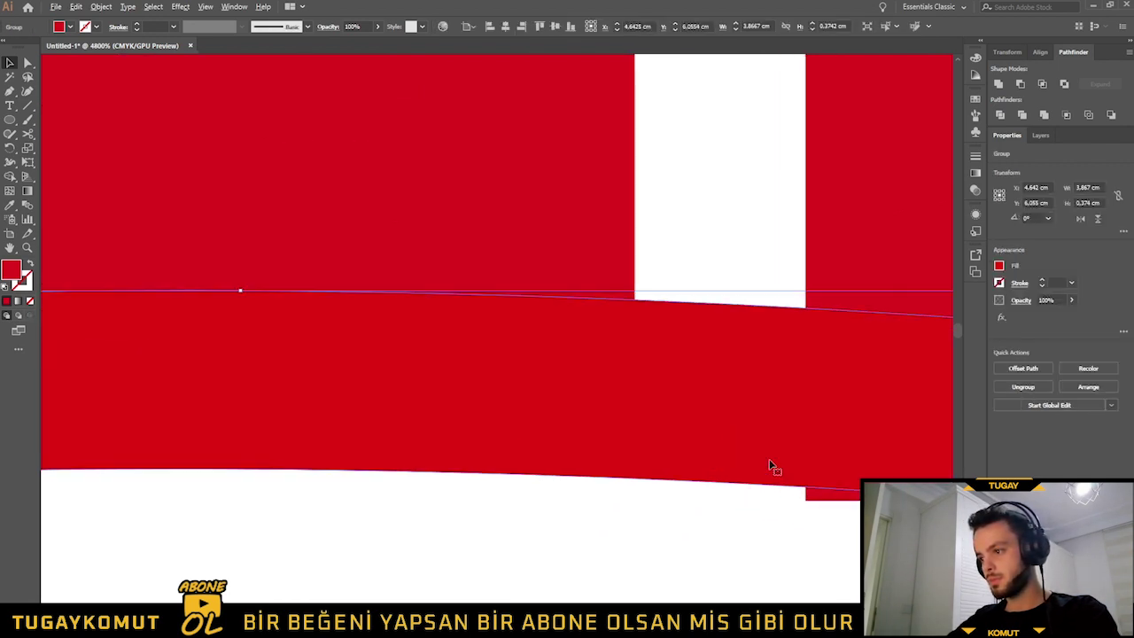
pyautogui.press('a')
pyautogui.moveTo(806, 499); pyautogui.dragTo(803, 468)
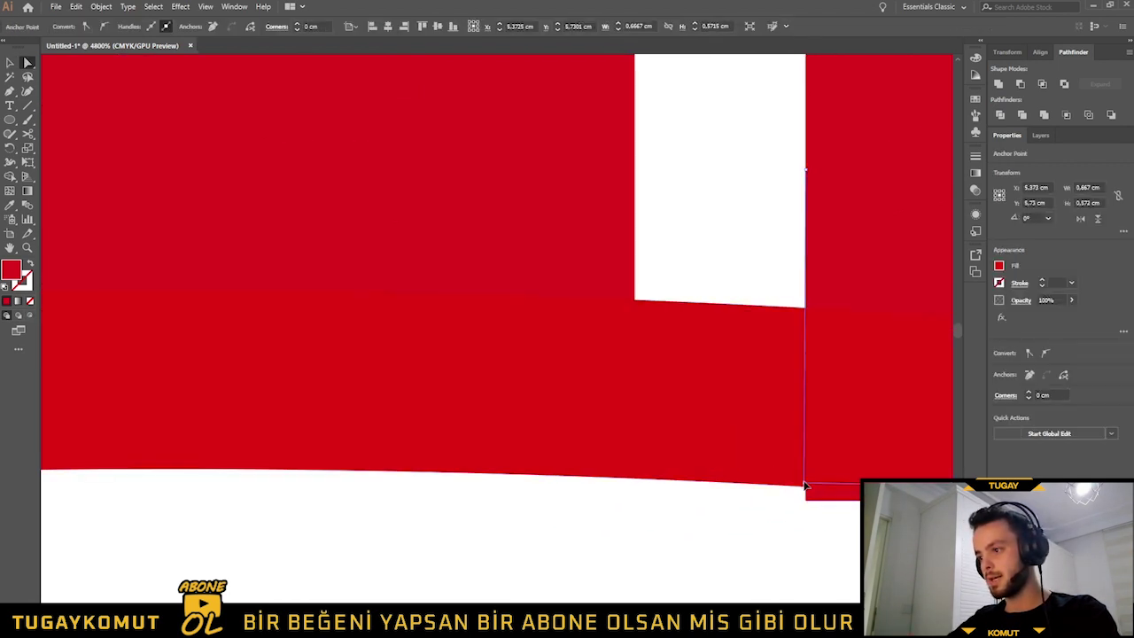
pyautogui.click(743, 532)
pyautogui.scroll(-5, 572, 431)
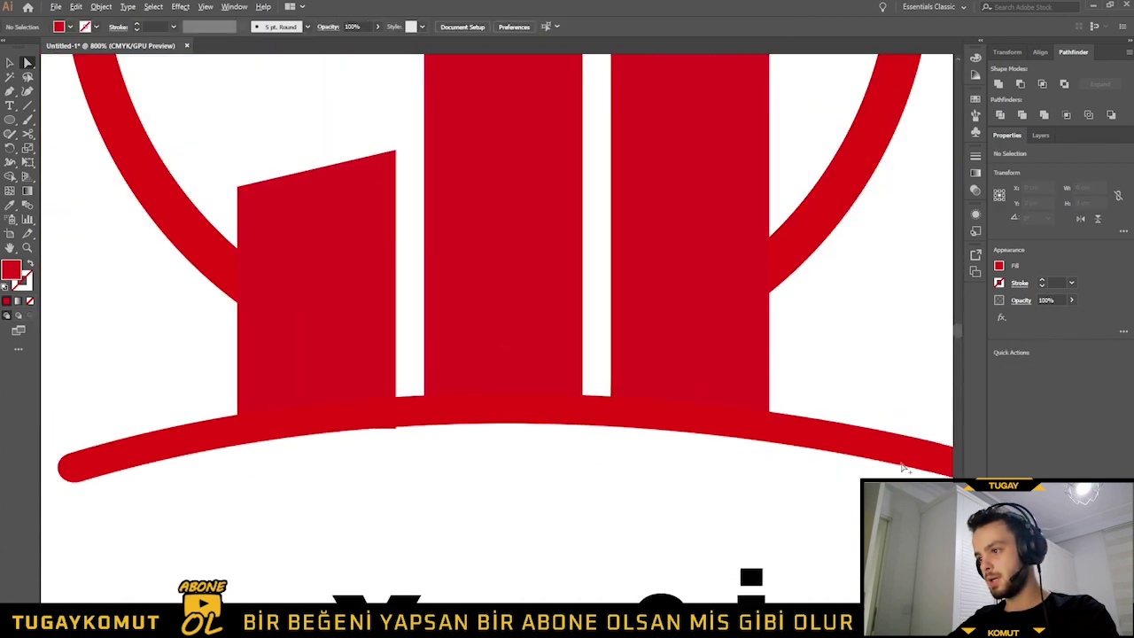
pyautogui.scroll(1, 381, 418)
pyautogui.click(367, 351)
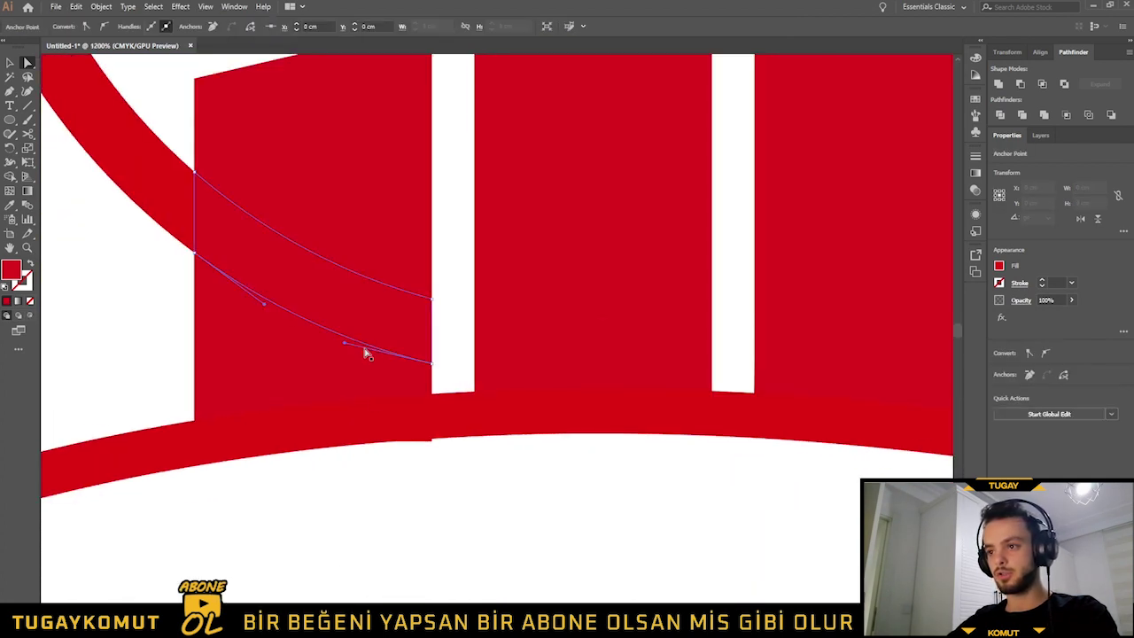
pyautogui.scroll(2, 389, 399)
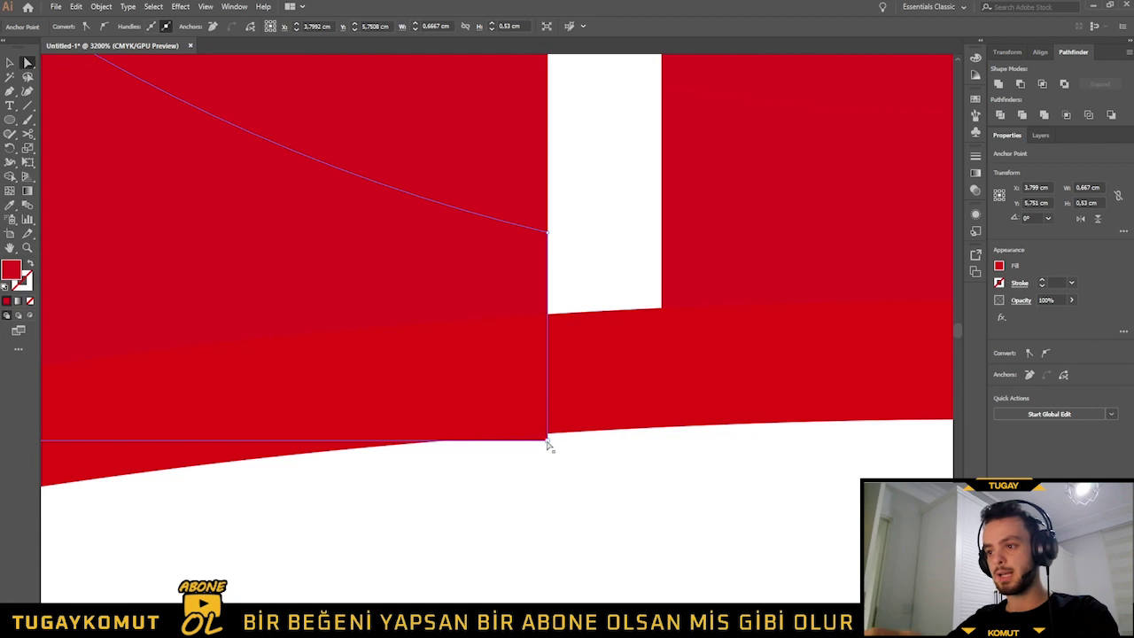
pyautogui.click(597, 471)
# - Pan the view and select the Tugay Yapı & İnşaat text
pyautogui.hscroll(-1, 599, 471)
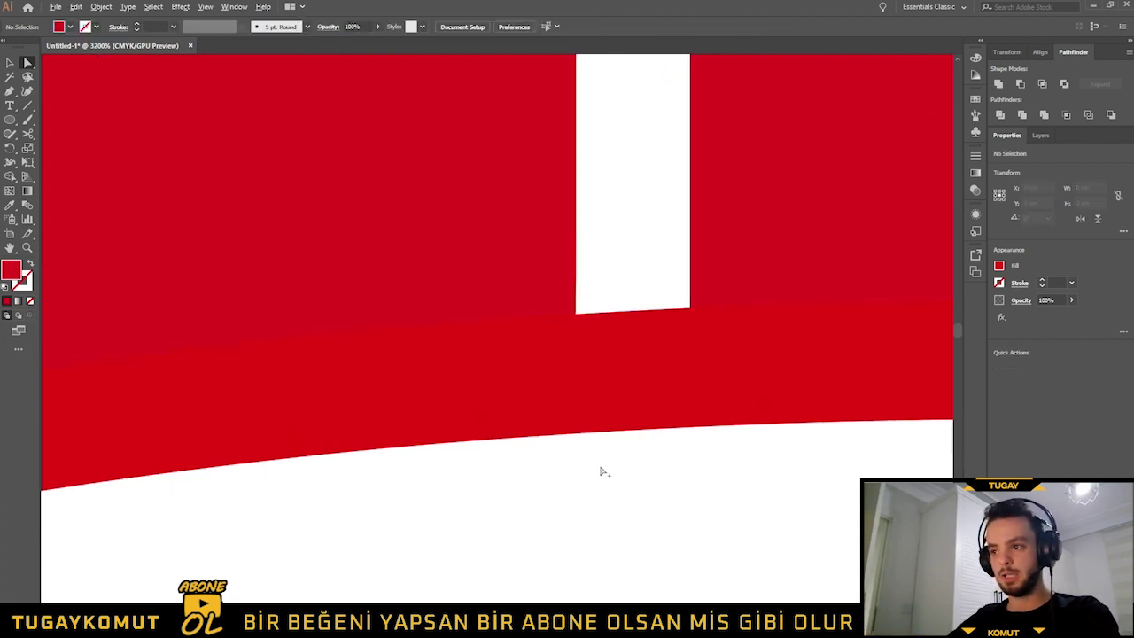
pyautogui.scroll(-1, 594, 419)
pyautogui.scroll(-4, 597, 411)
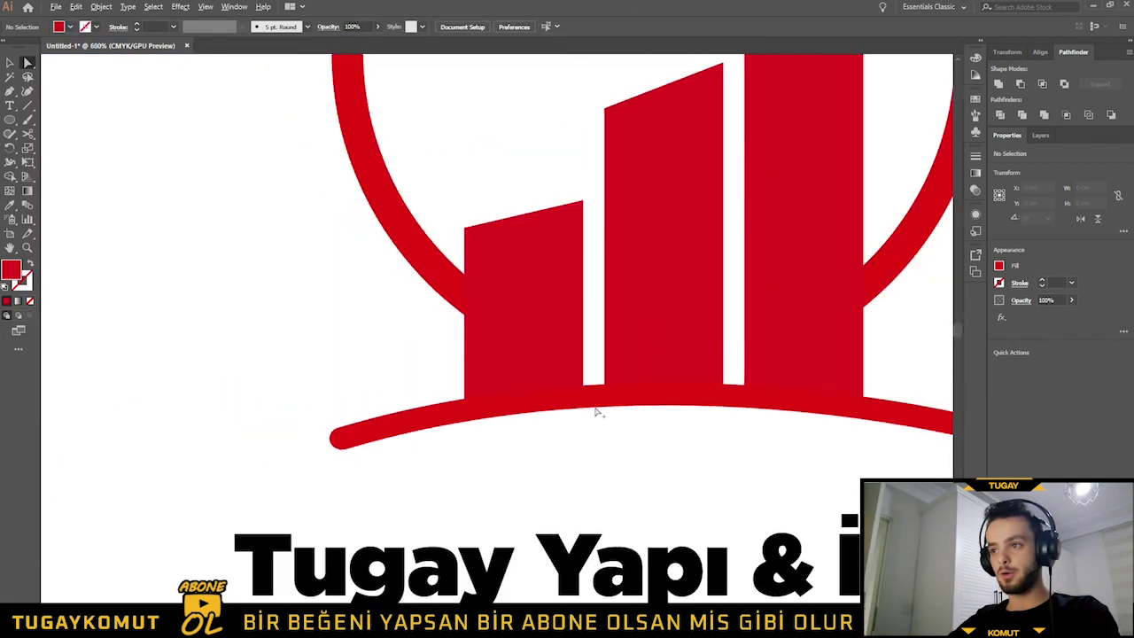
pyautogui.scroll(-2, 543, 407)
pyautogui.scroll(2, 673, 450)
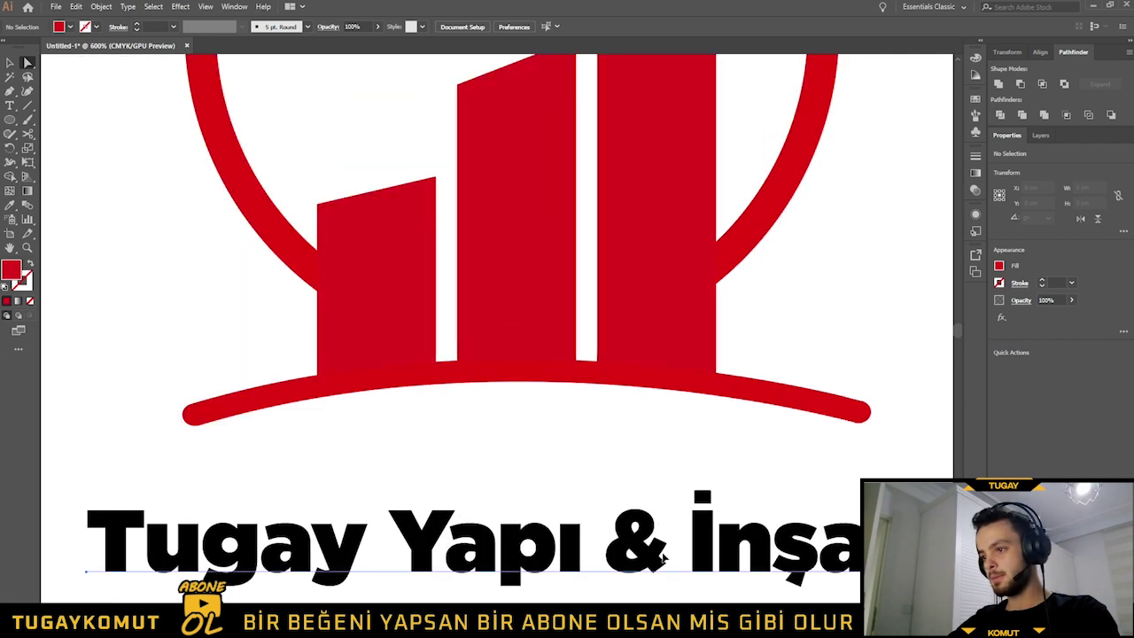
pyautogui.scroll(-2, 663, 556)
pyautogui.click(681, 469)
pyautogui.scroll(-1, 678, 470)
# - Set the company name in Bebas Neue Bold, enlarge it and centre it under the logo
pyautogui.scroll(-1, 664, 453)
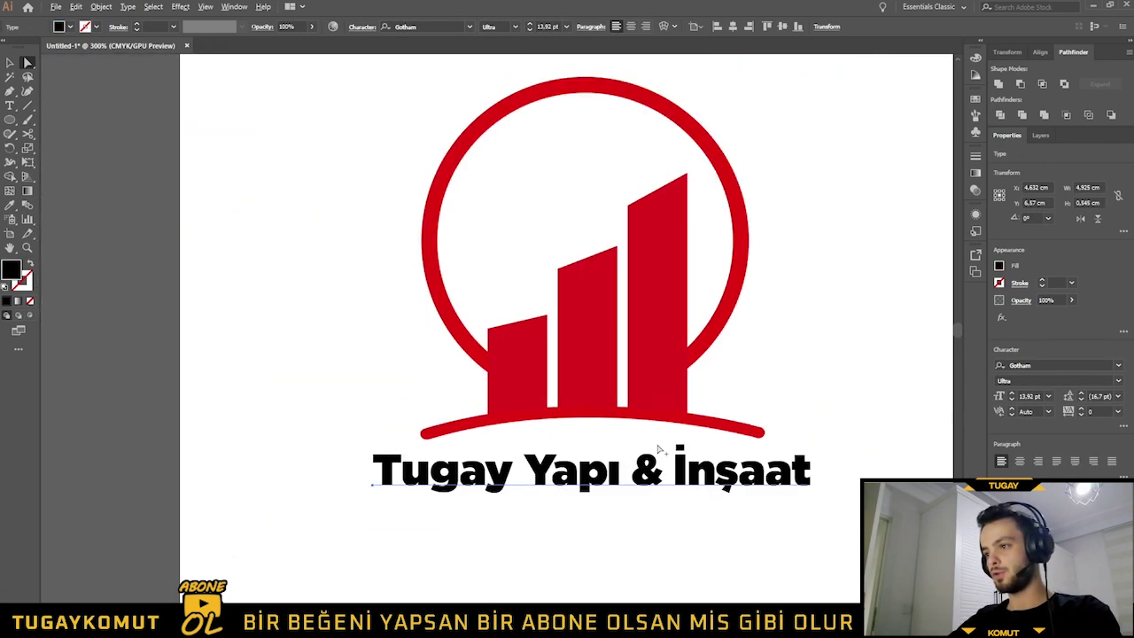
pyautogui.click(403, 26)
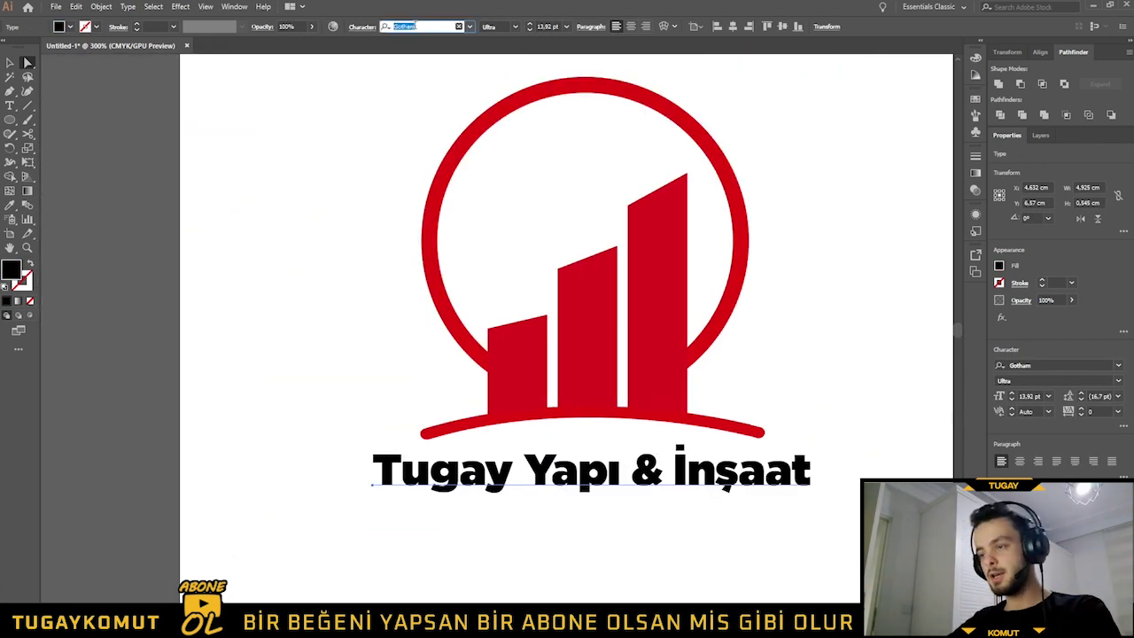
pyautogui.write('bebas')
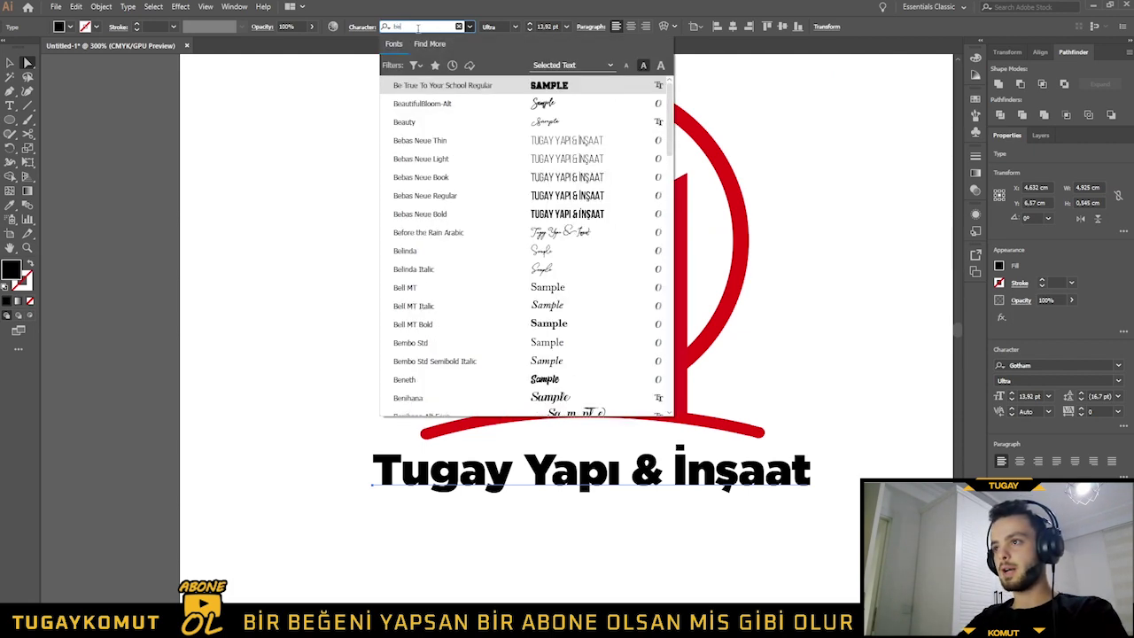
pyautogui.click(492, 159)
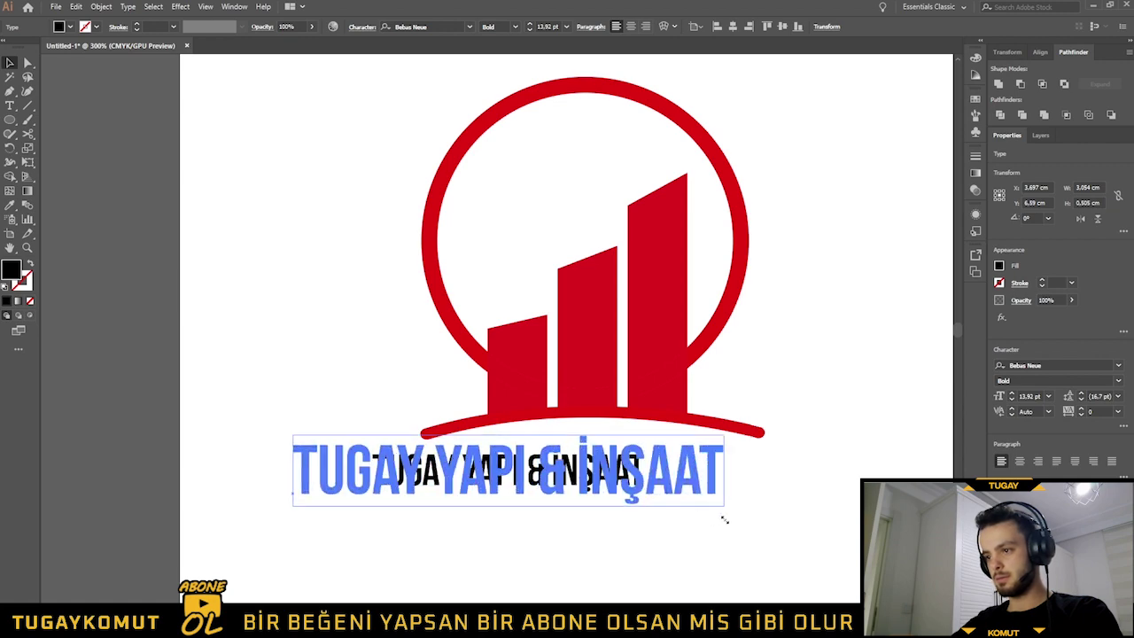
pyautogui.moveTo(643, 494); pyautogui.dragTo(769, 510)
pyautogui.moveTo(593, 479); pyautogui.dragTo(682, 478)
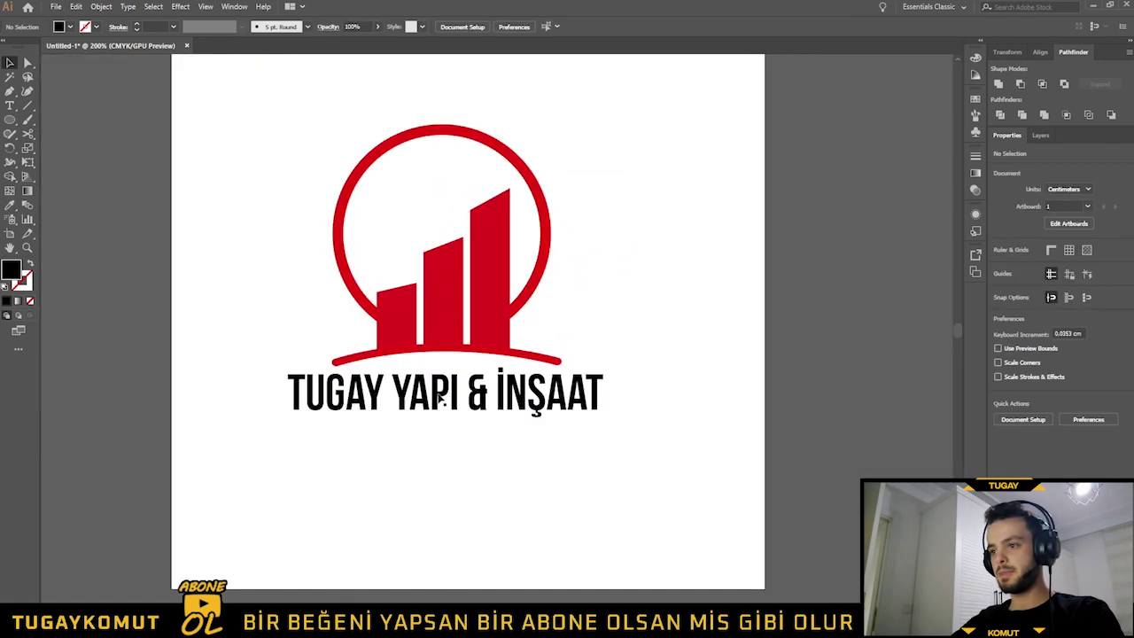
# - Colour the company name red by sampling the bars with the Eyedropper
pyautogui.click(440, 399)
pyautogui.press('capslock')
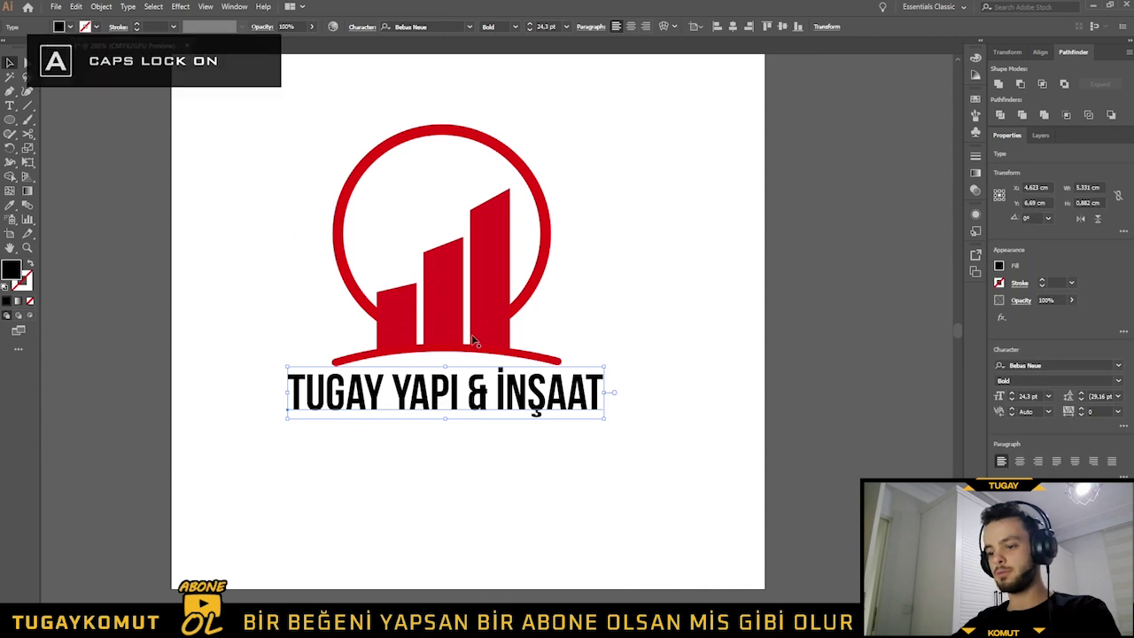
pyautogui.press('i')
pyautogui.press('capslock')
pyautogui.click(488, 316)
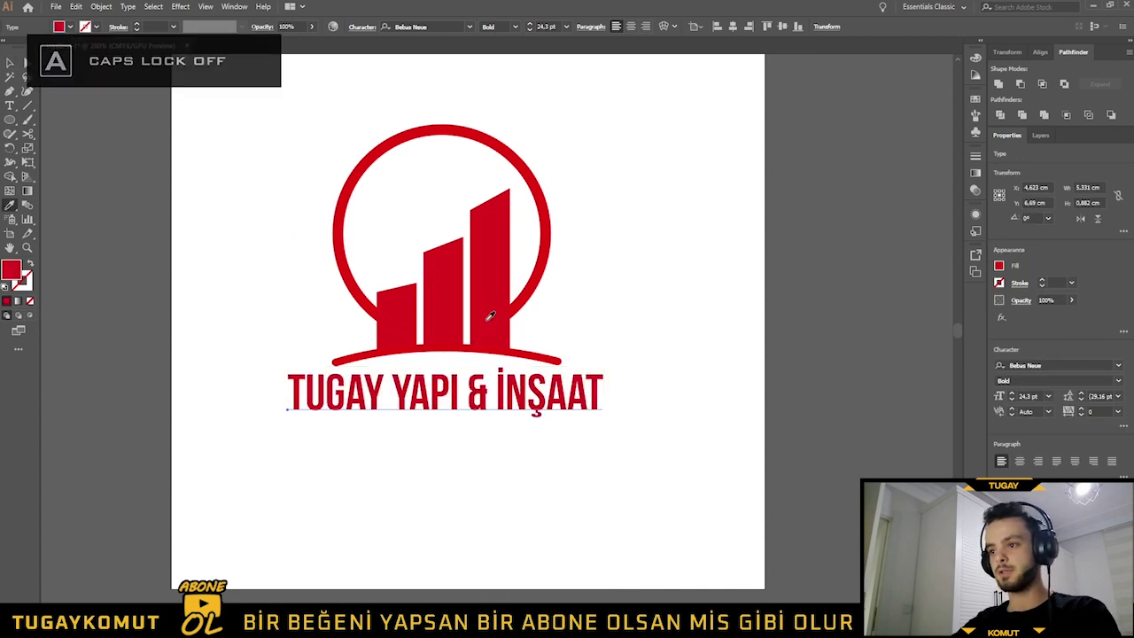
pyautogui.press('v')
pyautogui.press('capslock')
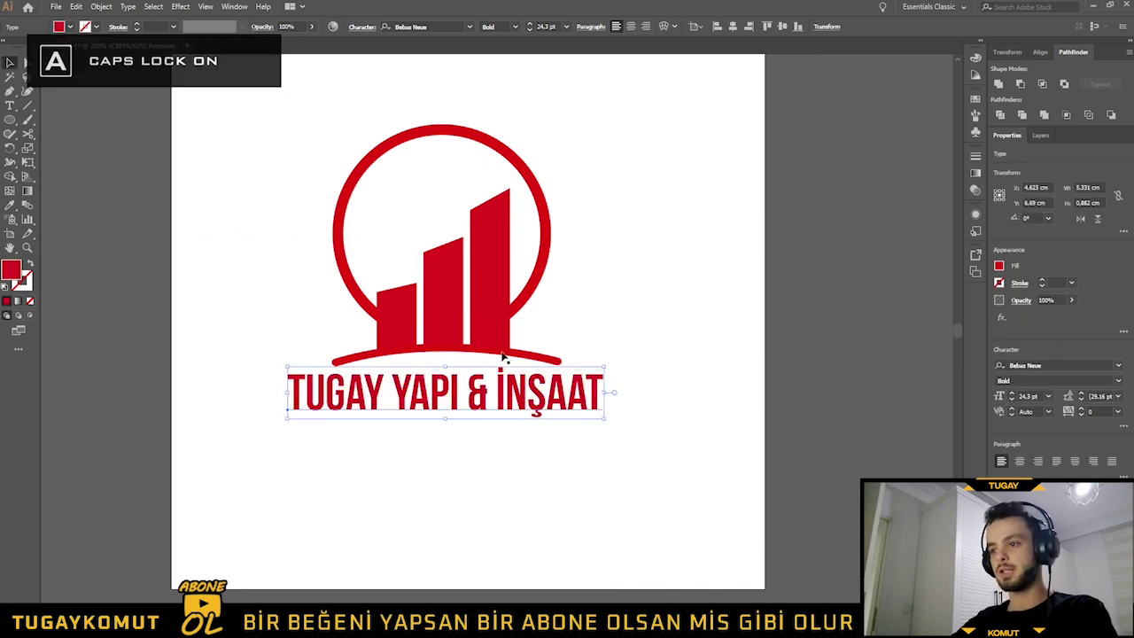
pyautogui.press('i')
pyautogui.press('v')
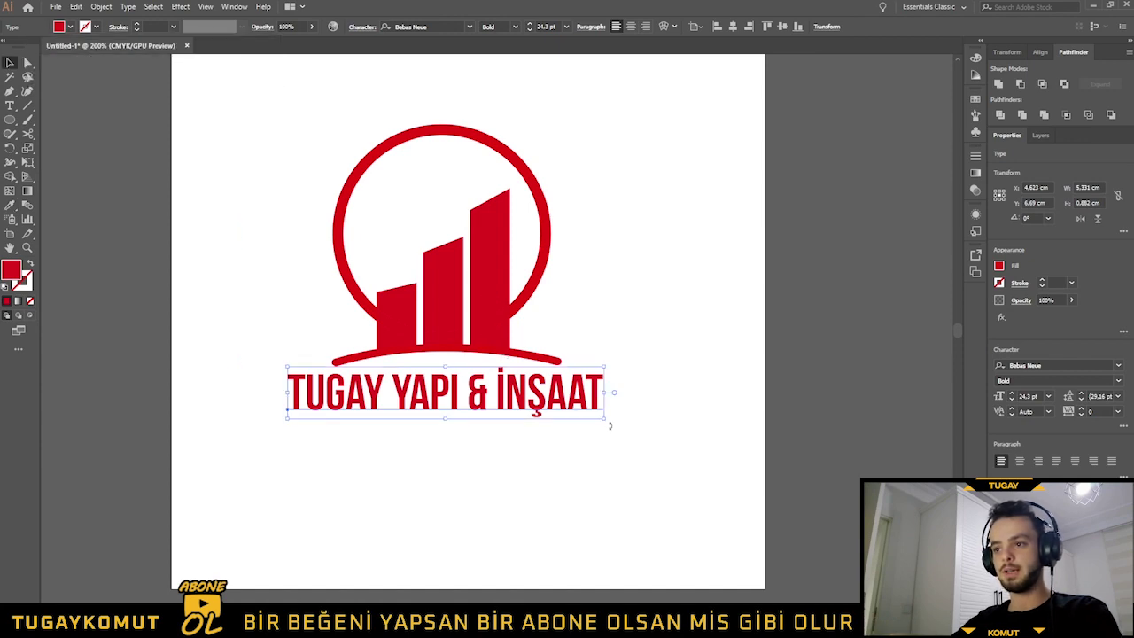
pyautogui.click(626, 426)
# - Finish the tagline text, scale it down, and centre it under the title
pyautogui.keyDown('alt'); pyautogui.scroll(1, 629, 422); pyautogui.keyUp('alt')
pyautogui.write('MÜTE')
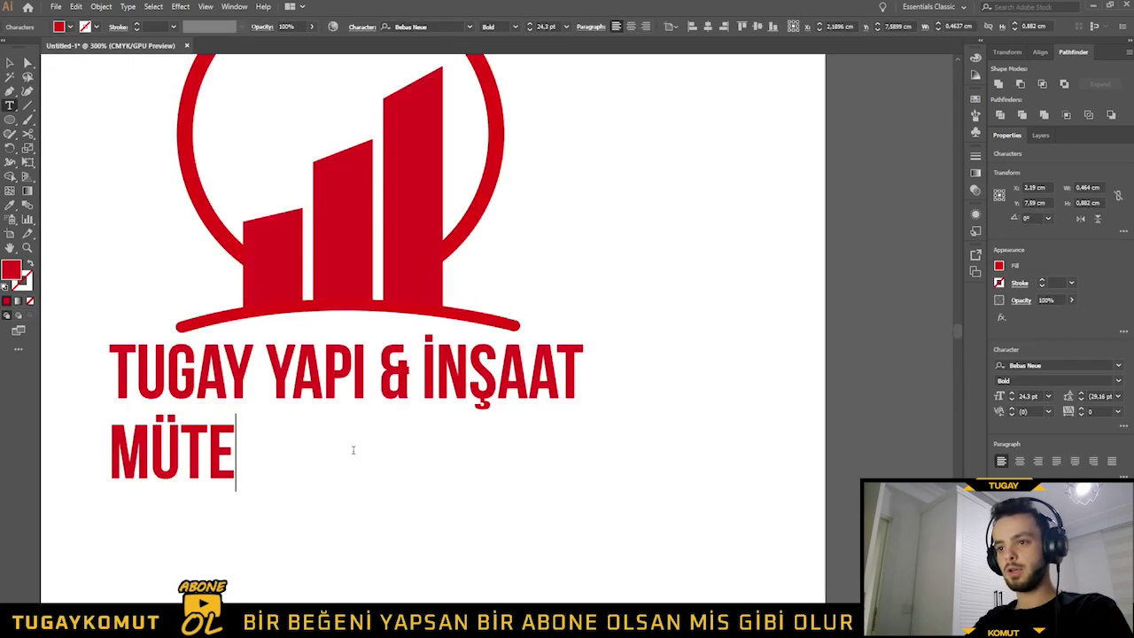
pyautogui.write('A')
pyautogui.write('AHİT')
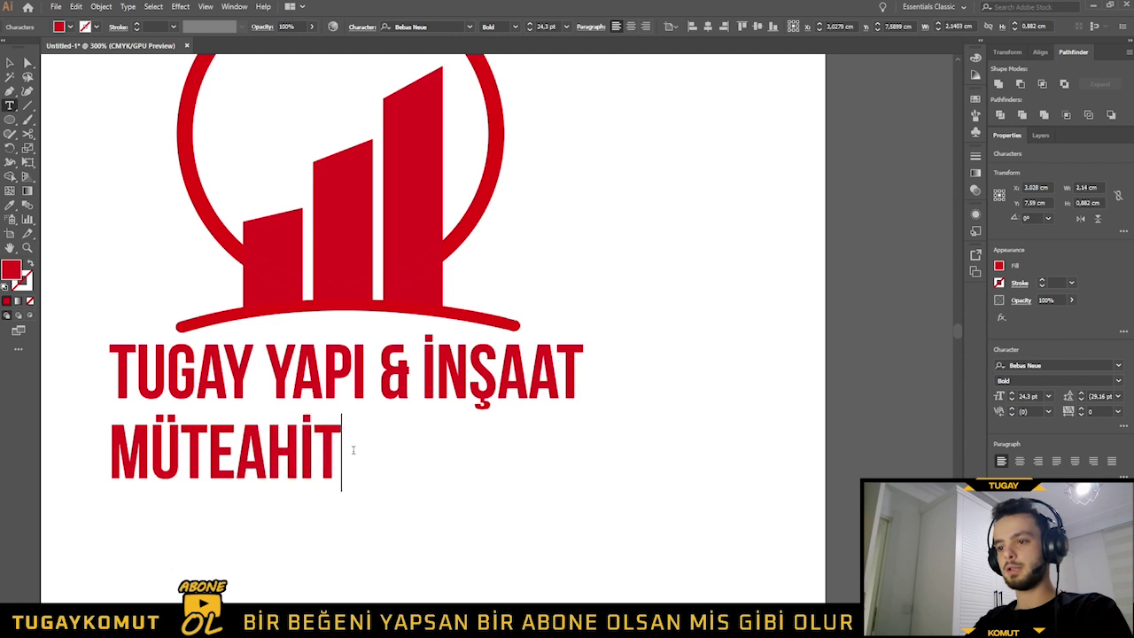
pyautogui.write('VE YAPIMA')
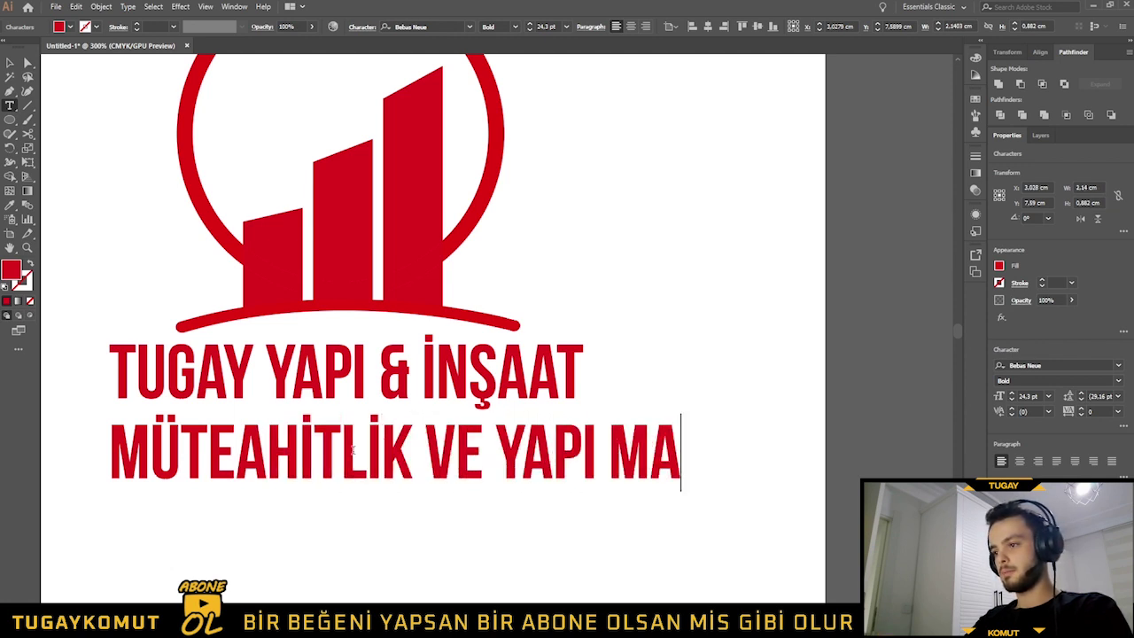
pyautogui.write('LZEMELERİ')
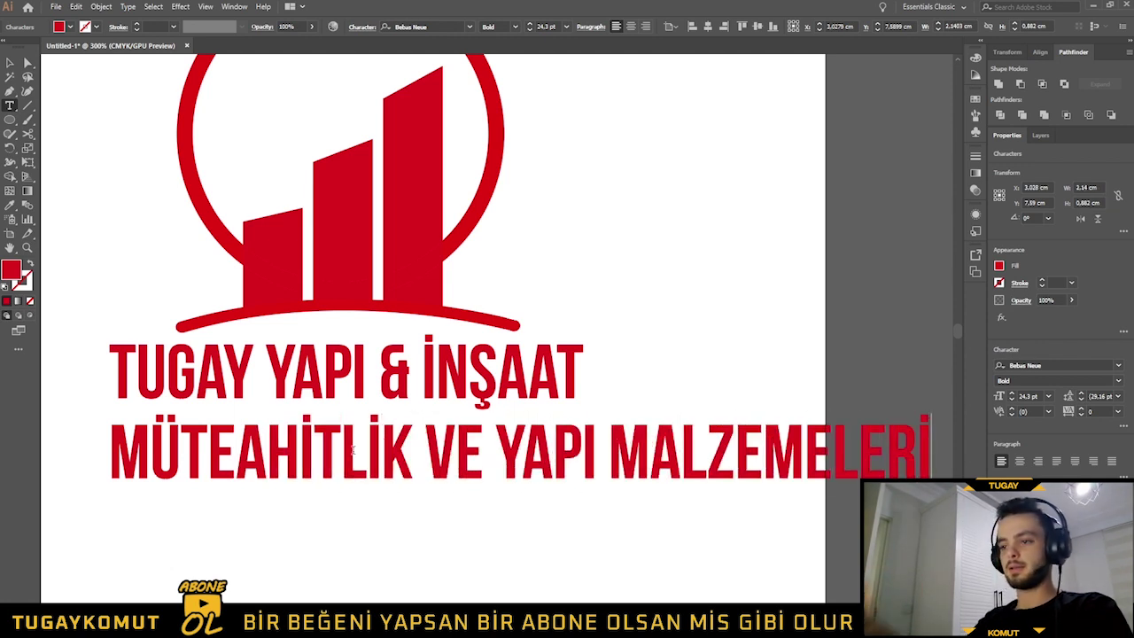
pyautogui.press('Escape')
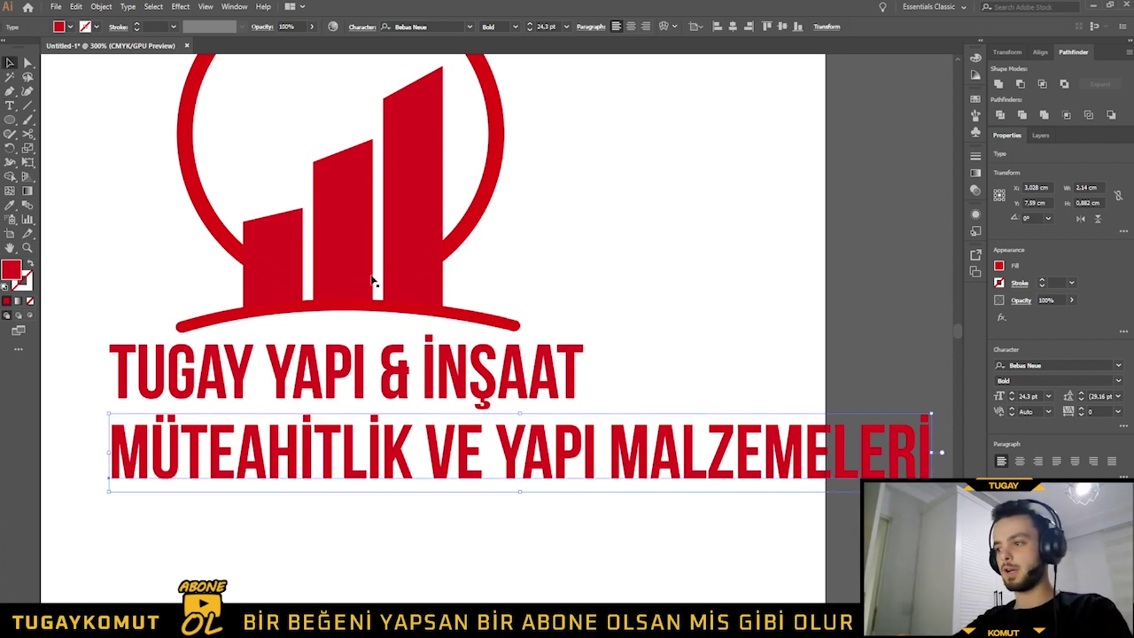
pyautogui.moveTo(930, 479); pyautogui.dragTo(755, 471)
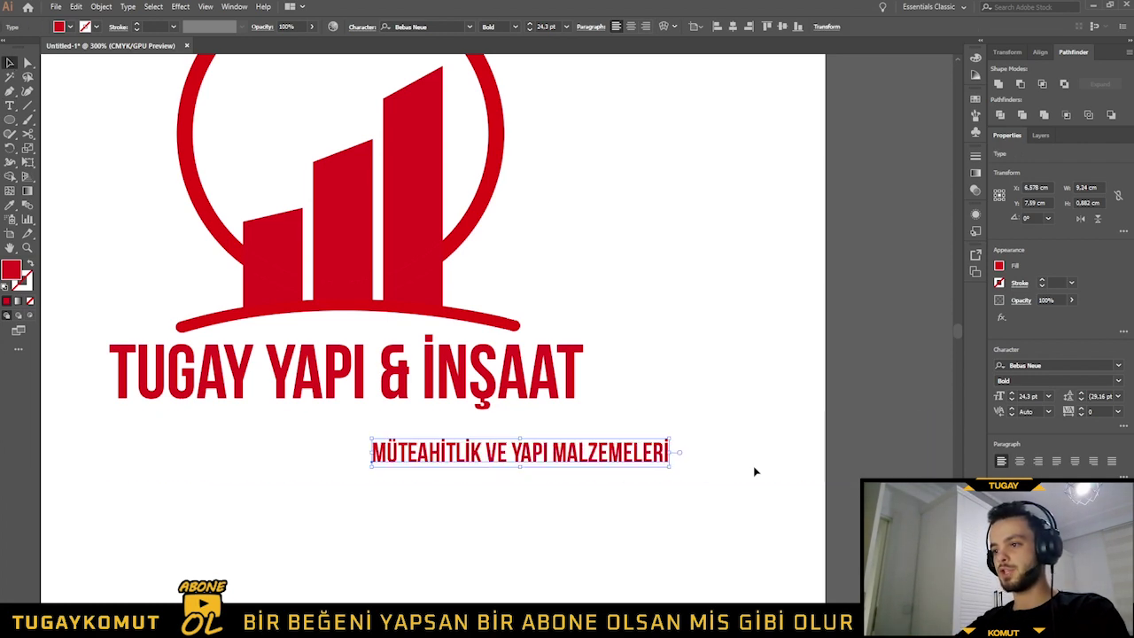
pyautogui.keyDown('shift'); pyautogui.click(422, 386); pyautogui.keyUp('shift')
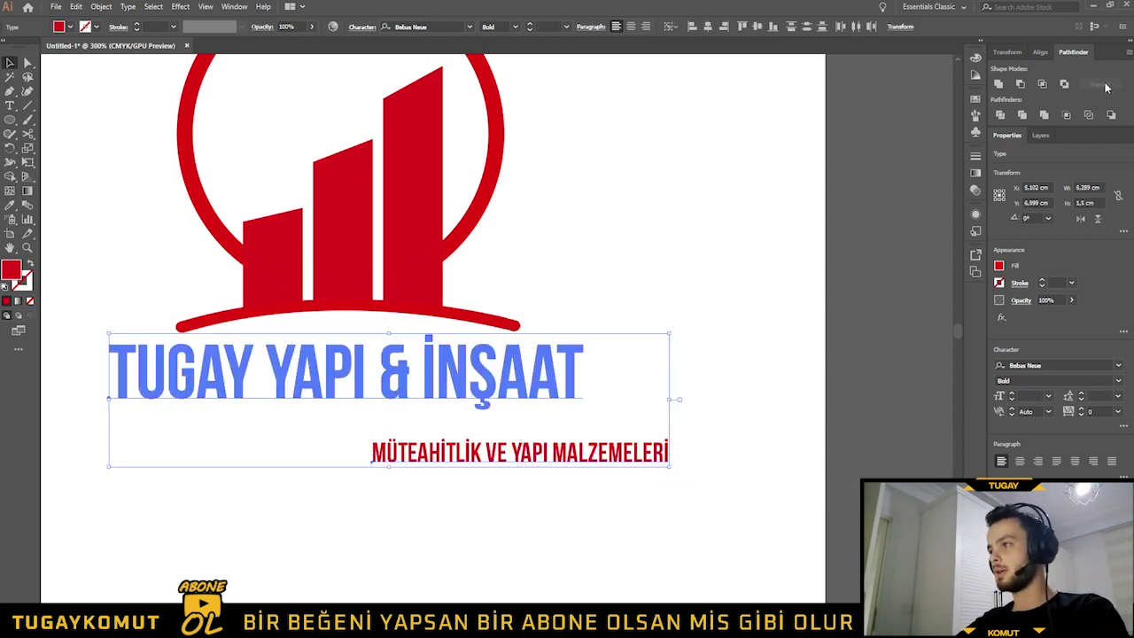
pyautogui.click(1040, 51)
pyautogui.click(1020, 83)
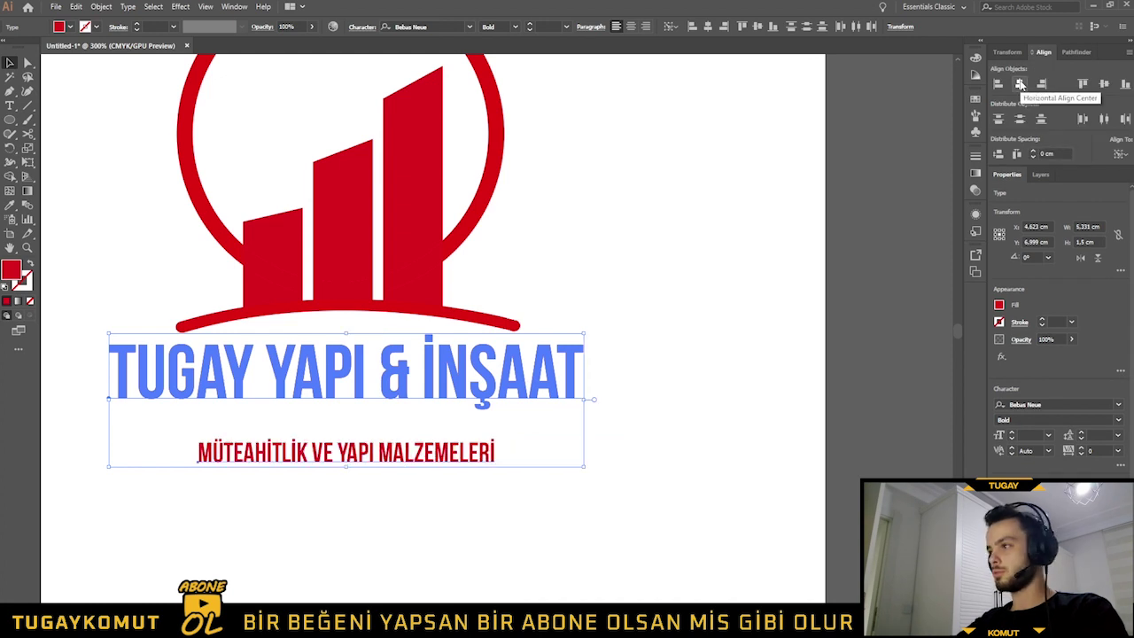
# - Move the tagline up closer to the title and raise its tracking to 100
pyautogui.click(534, 521)
pyautogui.moveTo(389, 459); pyautogui.dragTo(390, 433)
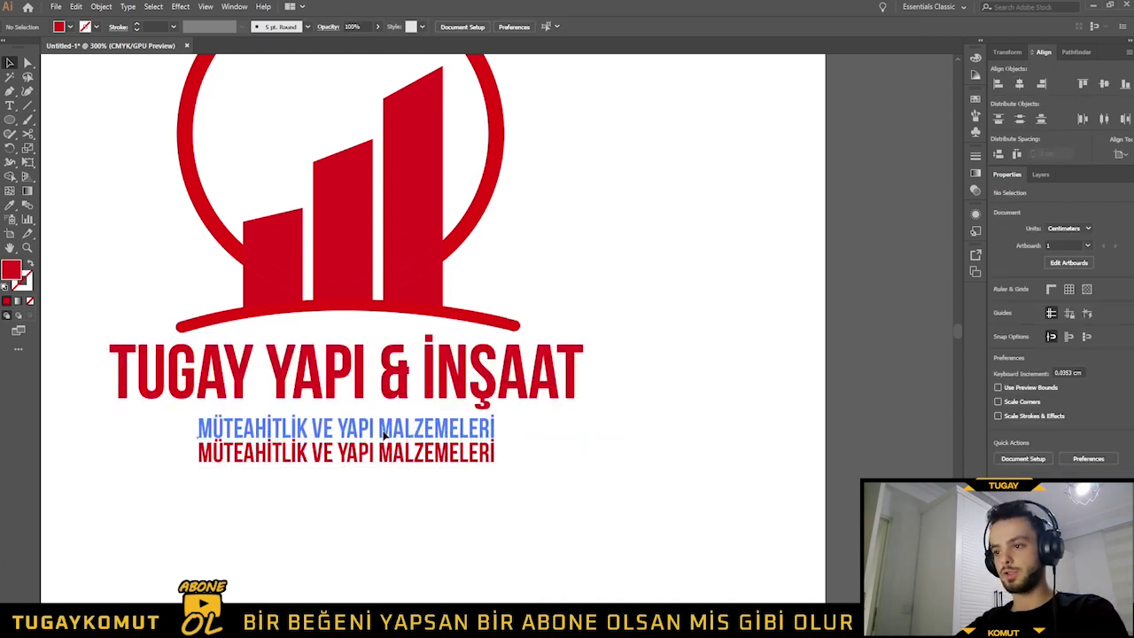
pyautogui.hotkey('alt', 'Right')
pyautogui.hotkey('alt', 'Right')
pyautogui.hotkey('alt', 'Right')
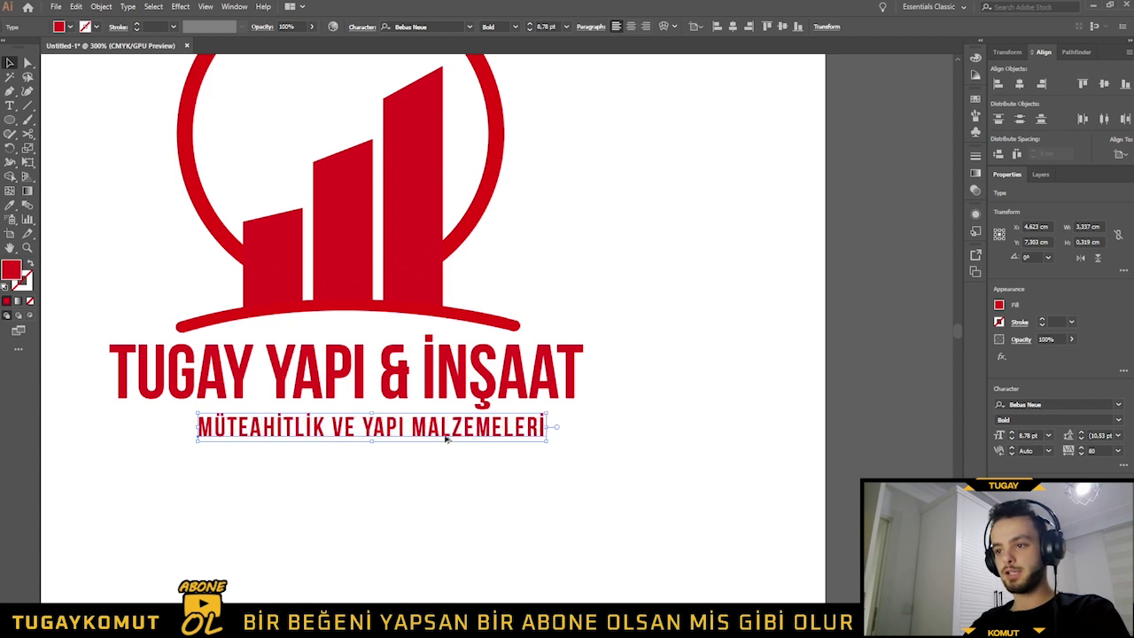
pyautogui.hotkey('alt', 'Right')
pyautogui.hotkey('alt', 'Right')
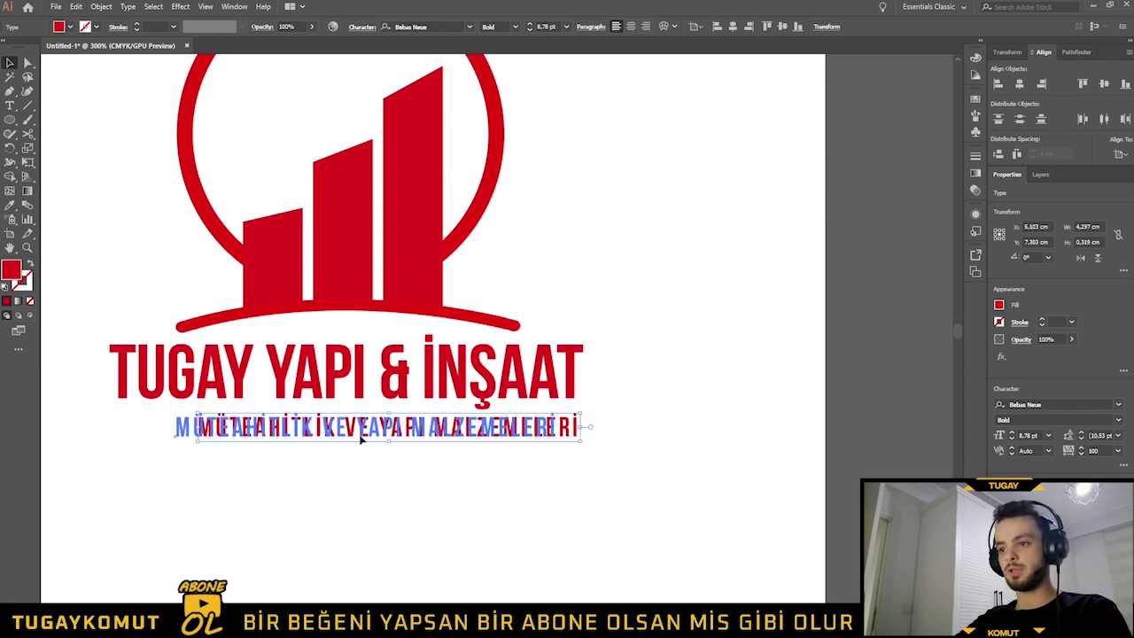
pyautogui.moveTo(446, 440); pyautogui.dragTo(399, 441)
# - Re-centre the tagline on the title, set tracking to 120, and stretch it wider
pyautogui.keyDown('shift'); pyautogui.click(364, 381); pyautogui.keyUp('shift')
pyautogui.click(359, 381)
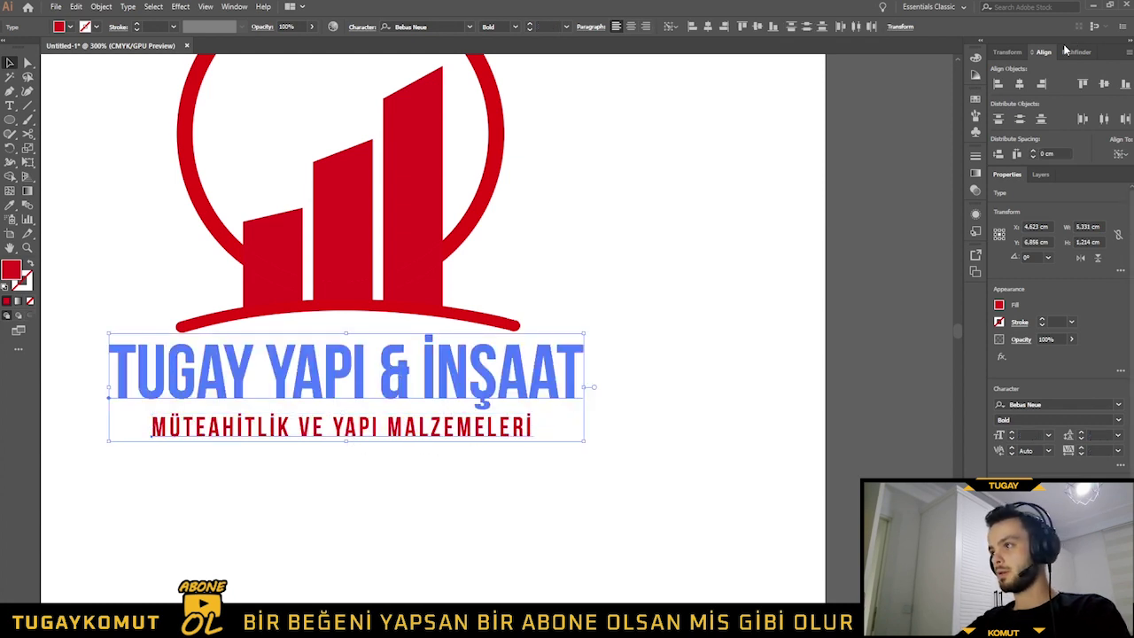
pyautogui.click(1020, 83)
pyautogui.click(714, 372)
pyautogui.click(440, 434)
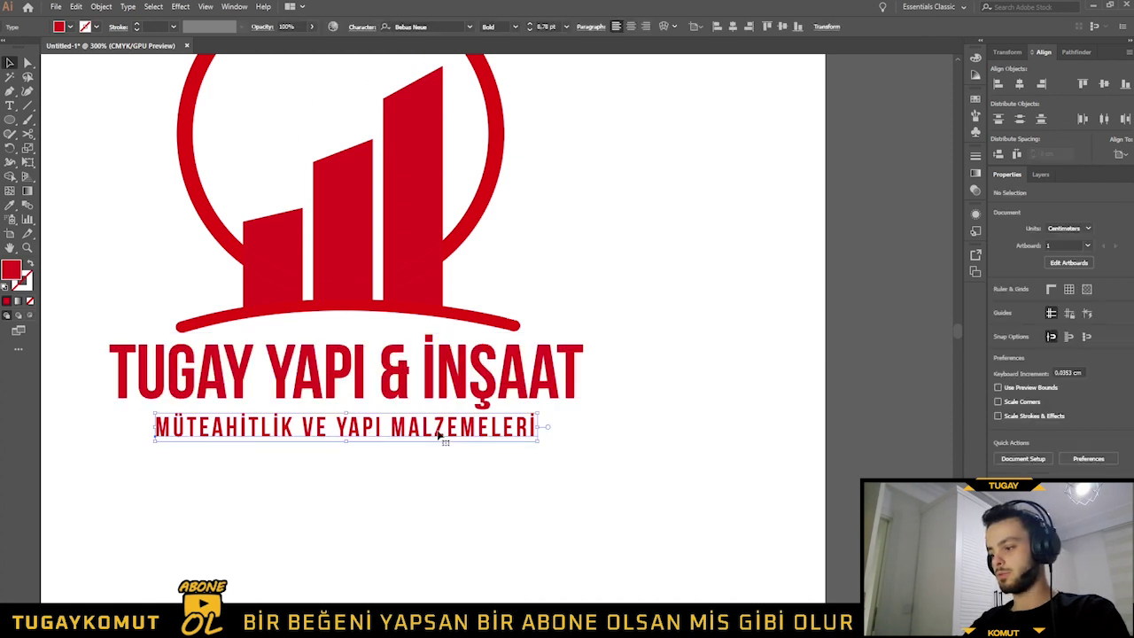
pyautogui.hotkey('alt', 'Right')
pyautogui.hotkey('alt', 'Right')
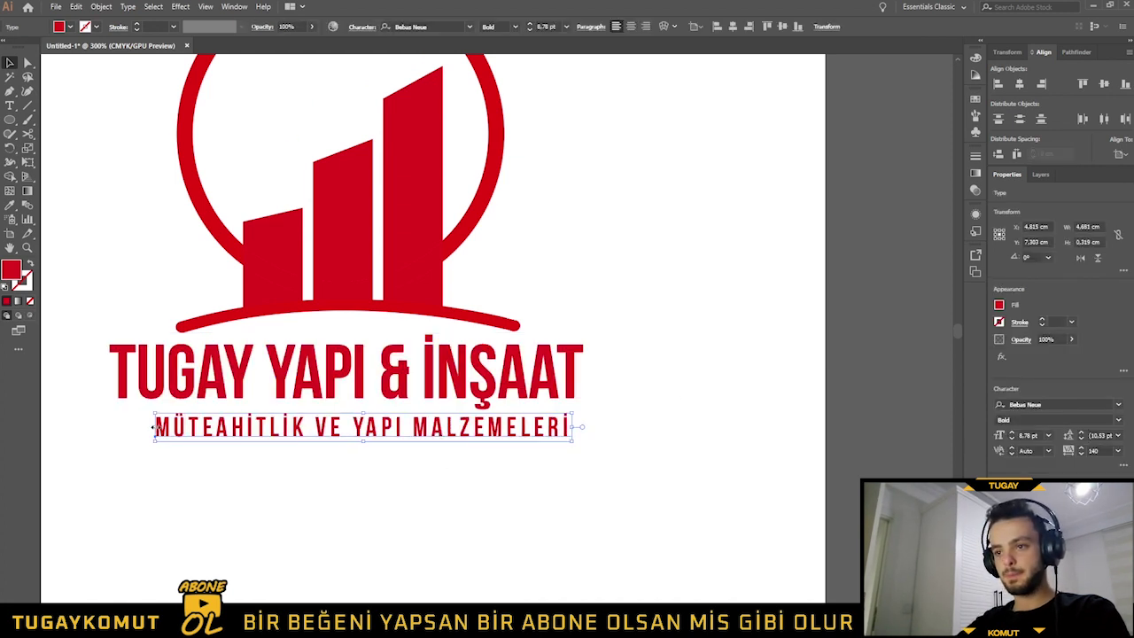
pyautogui.moveTo(153, 428); pyautogui.dragTo(116, 429)
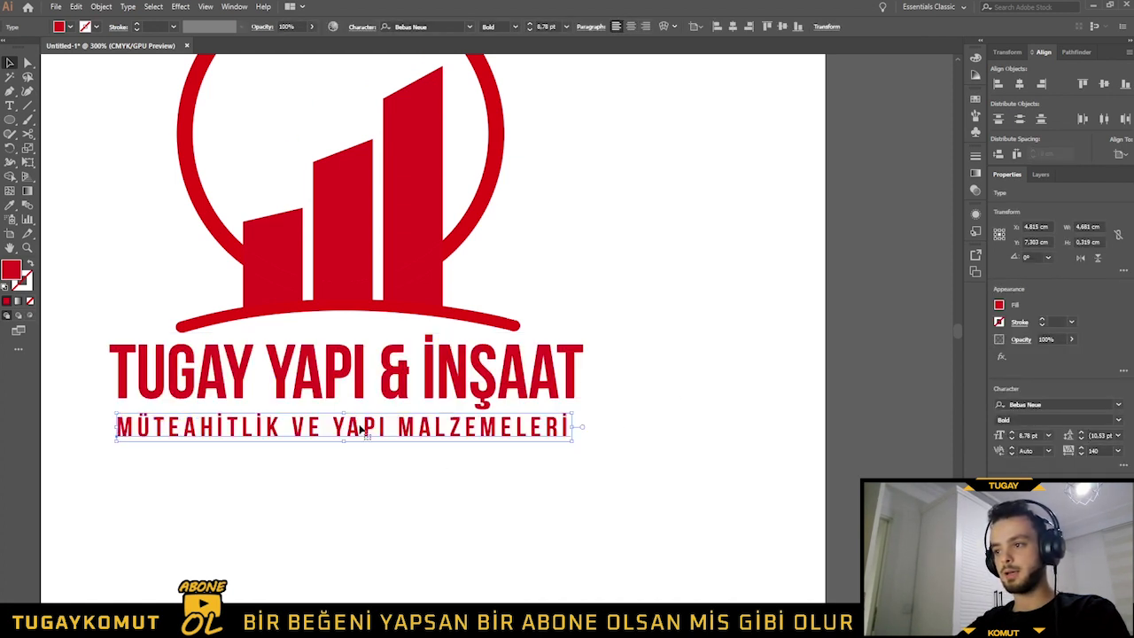
# - Copy the arc below the tagline, reflect it horizontally, and nudge it up under the text
pyautogui.moveTo(572, 428); pyautogui.dragTo(580, 428)
pyautogui.click(462, 374)
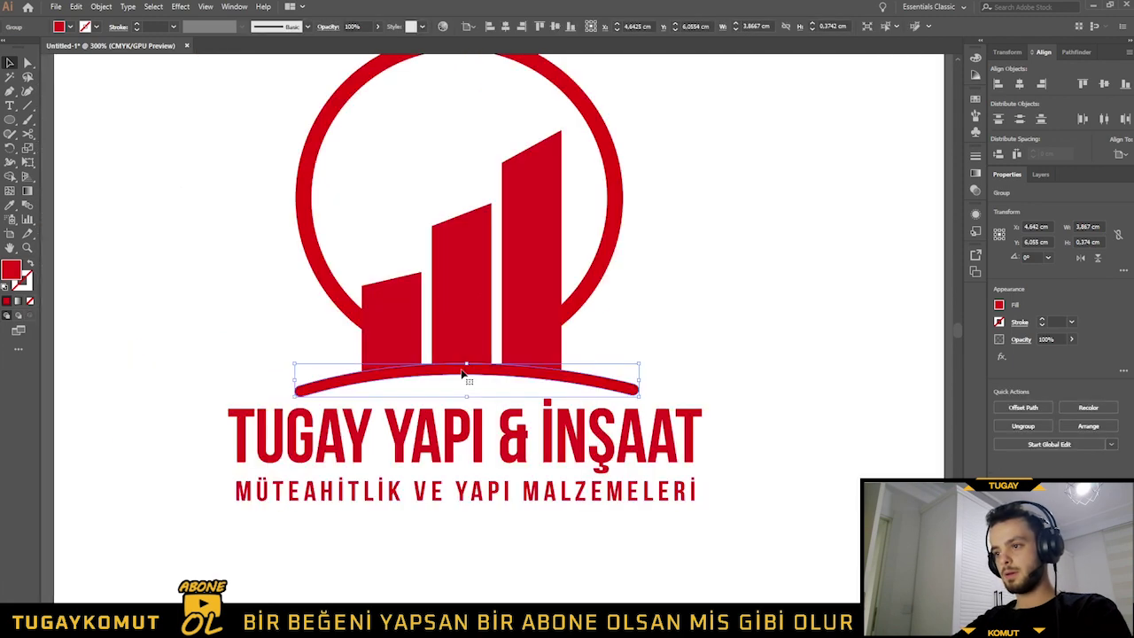
pyautogui.moveTo(463, 514); pyautogui.dragTo(465, 544)
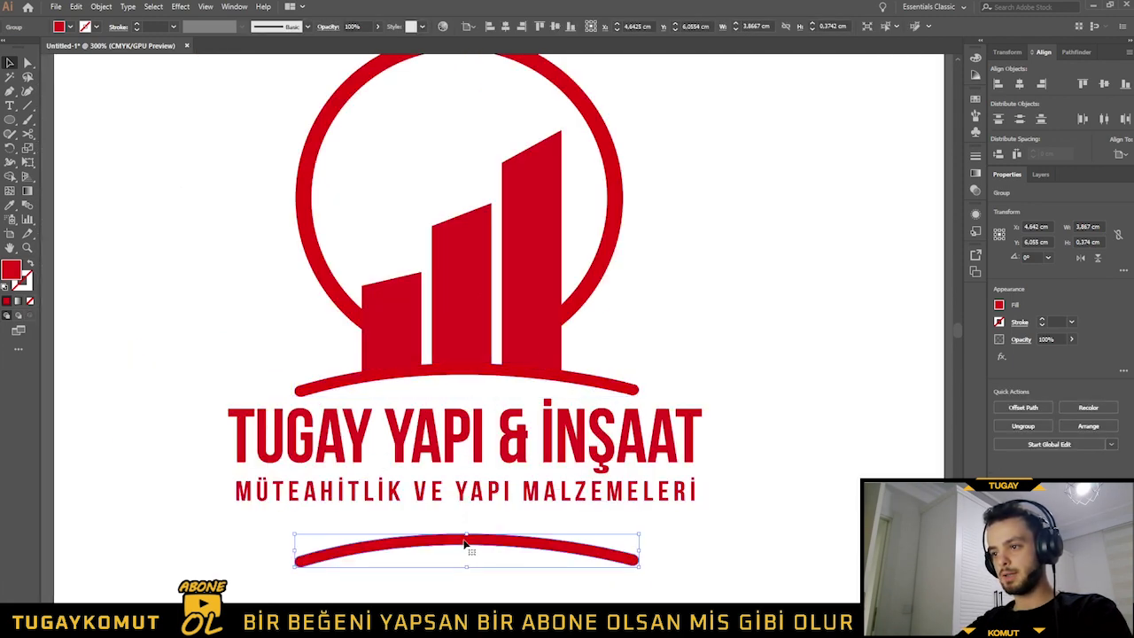
pyautogui.rightClick(465, 541)
pyautogui.moveTo(522, 466)
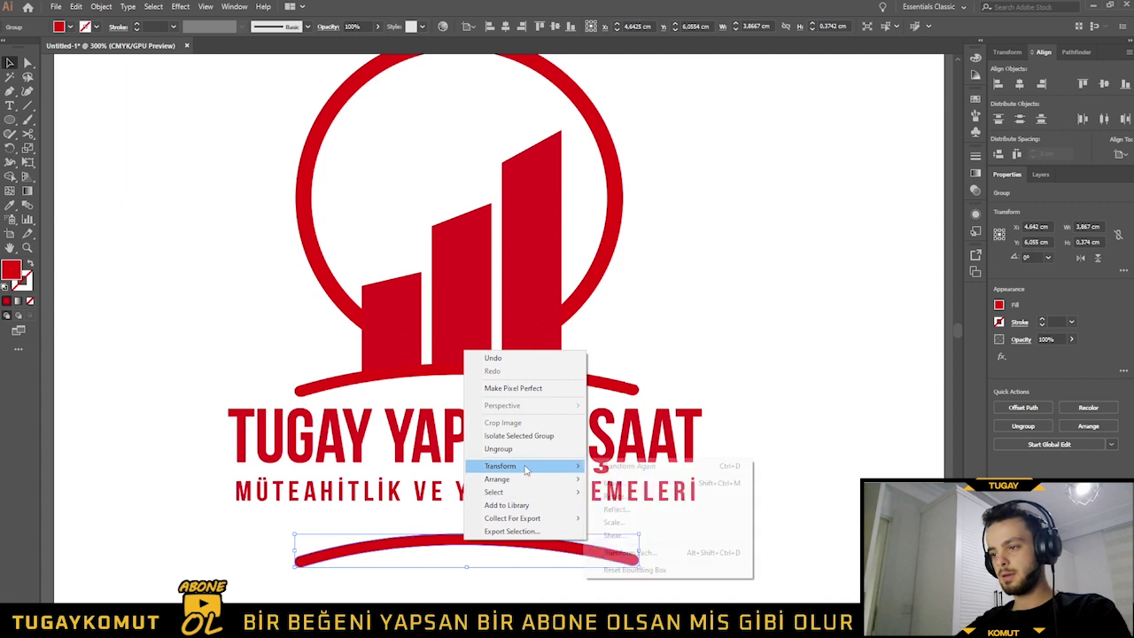
pyautogui.click(660, 506)
pyautogui.click(846, 460)
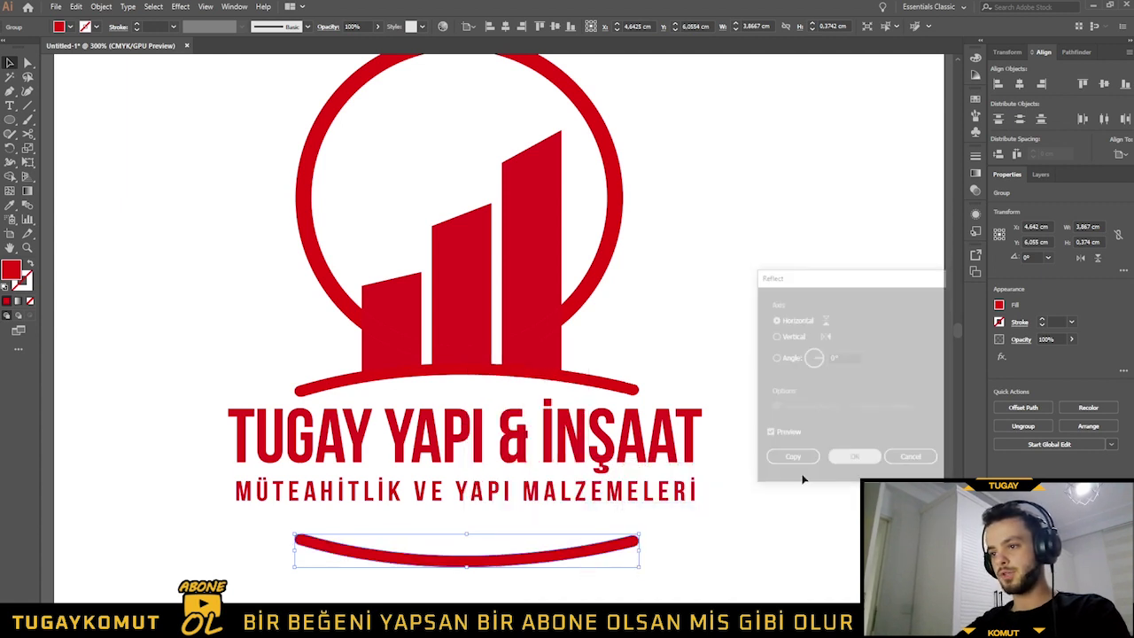
pyautogui.moveTo(507, 566); pyautogui.dragTo(504, 542)
pyautogui.click(671, 532)
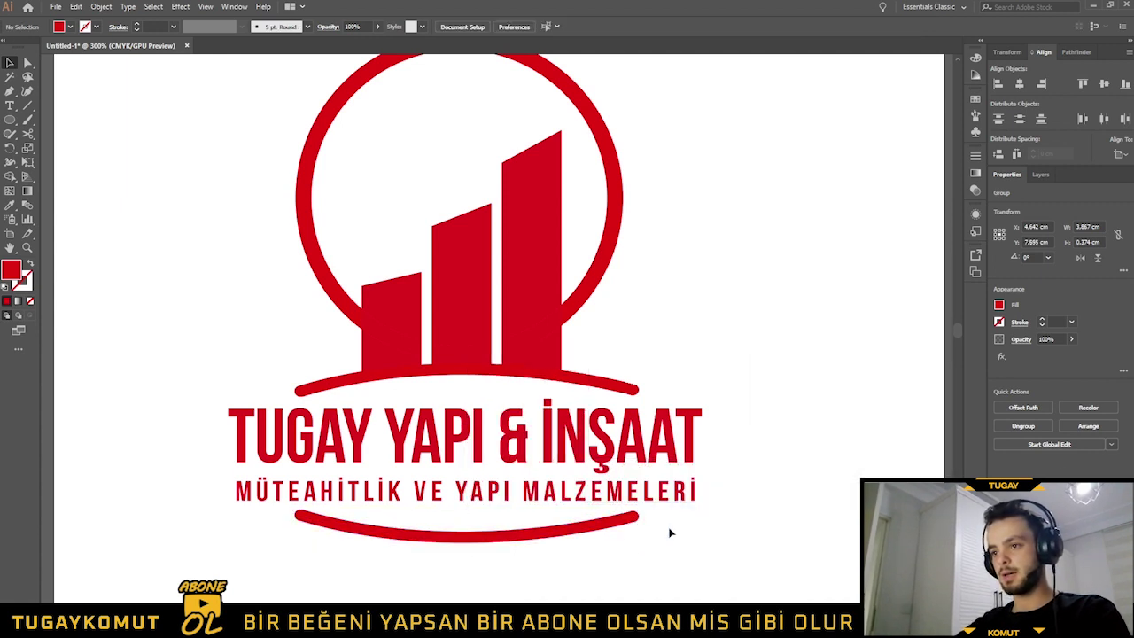
pyautogui.click(512, 549)
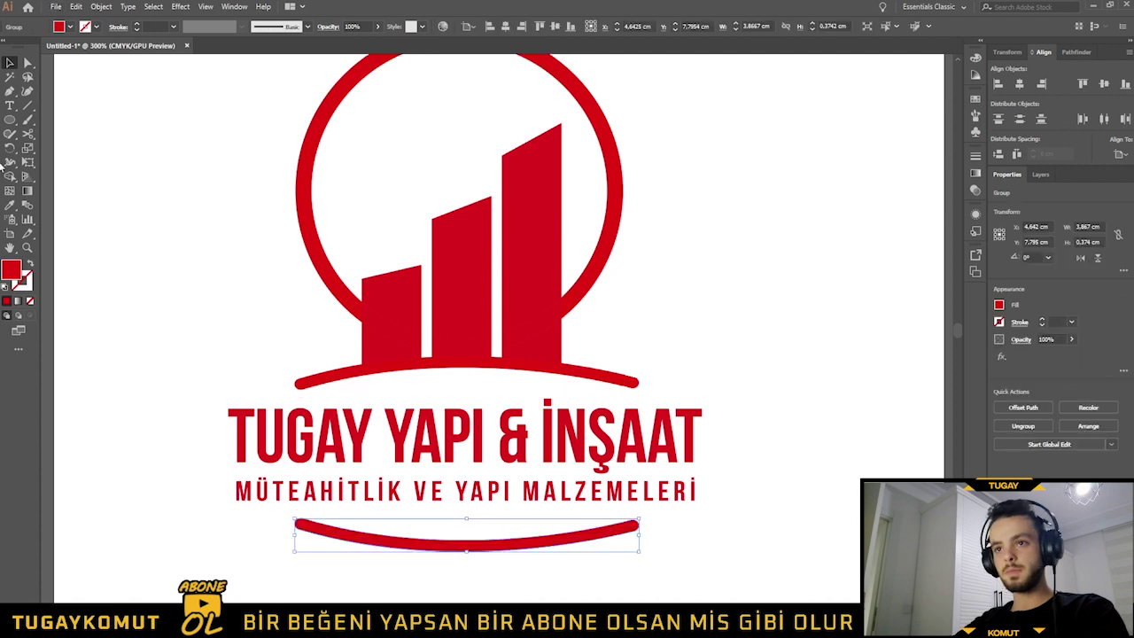
pyautogui.click(10, 122)
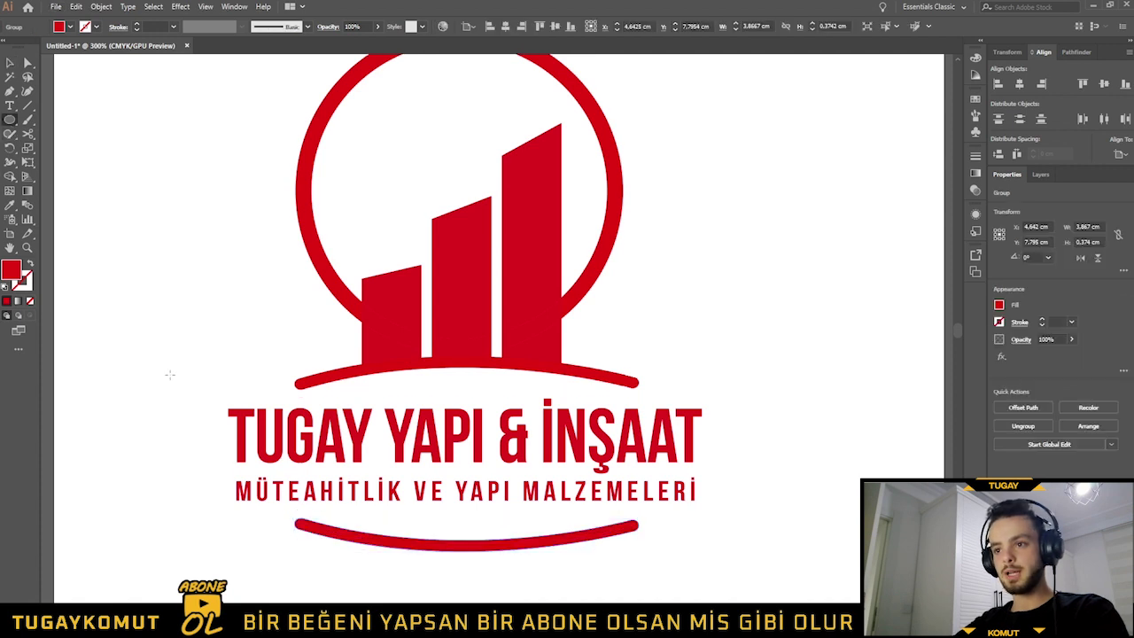
# - Draw a small red dot to the left of the title
pyautogui.moveTo(210, 460); pyautogui.dragTo(211, 460)
pyautogui.click(228, 485)
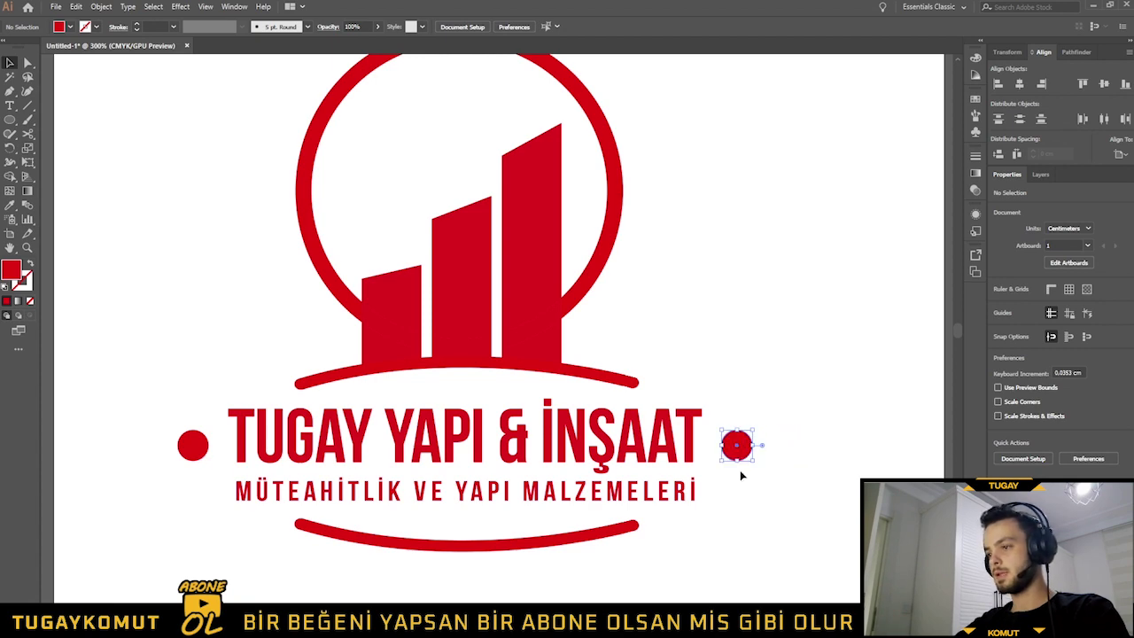
pyautogui.hotkey('ctrl', '-')
pyautogui.hotkey('ctrl', '-')
pyautogui.hotkey('ctrl', '-')
pyautogui.hotkey('ctrl', '-')
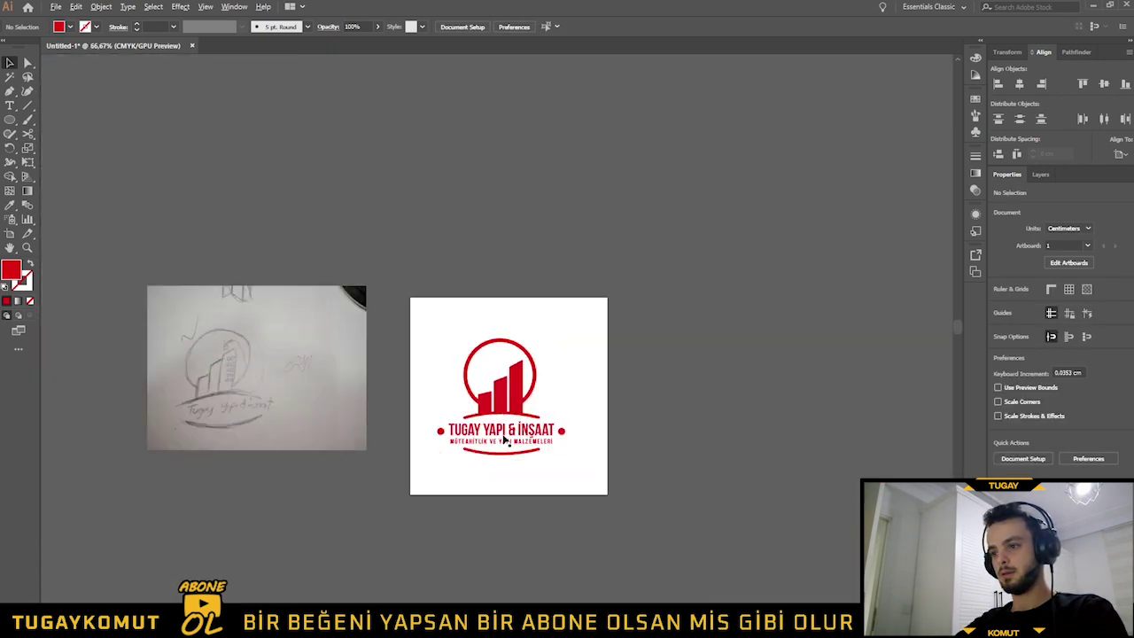
pyautogui.hotkey('ctrl', '+')
pyautogui.hotkey('ctrl', '+')
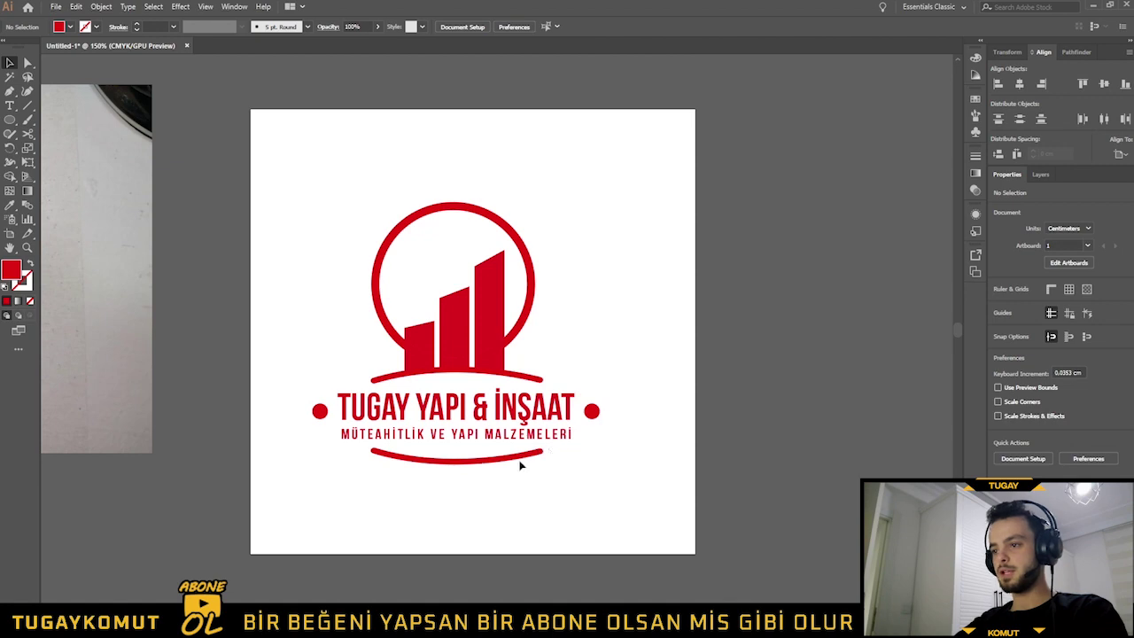
# - Delete the lower arc under the tagline and select the dot right of the title
pyautogui.click(490, 459)
pyautogui.press('Delete')
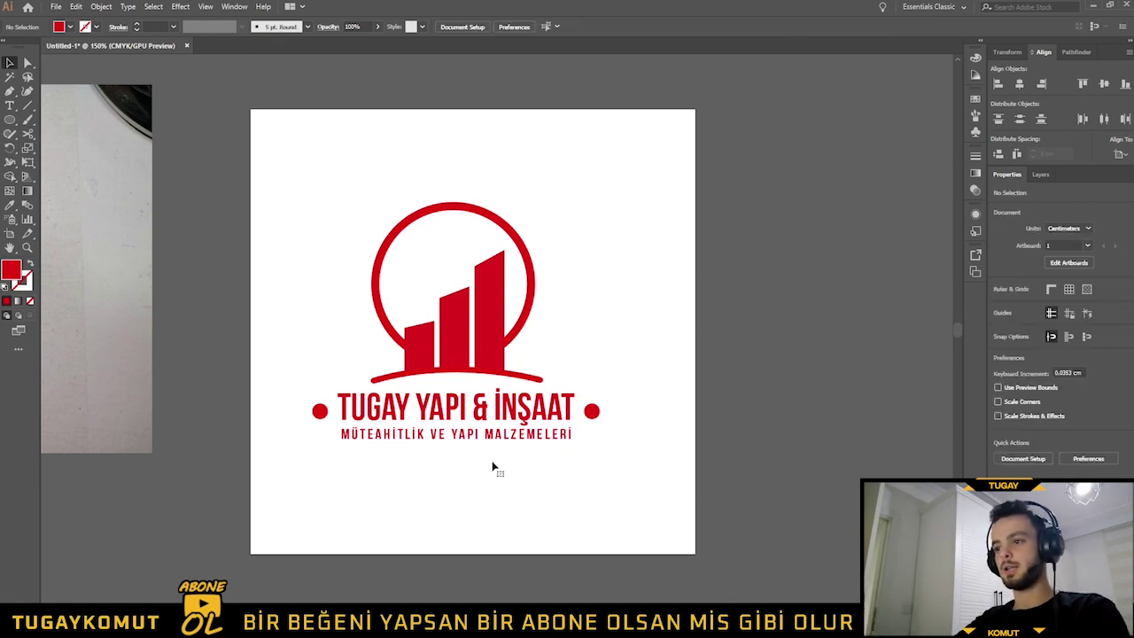
pyautogui.hotkey('ctrl', '-')
pyautogui.hotkey('ctrl', '-')
pyautogui.hotkey('ctrl', '+')
pyautogui.hotkey('ctrl', '+')
pyautogui.hotkey('ctrl', '+')
pyautogui.hotkey('ctrl', '+')
pyautogui.click(609, 406)
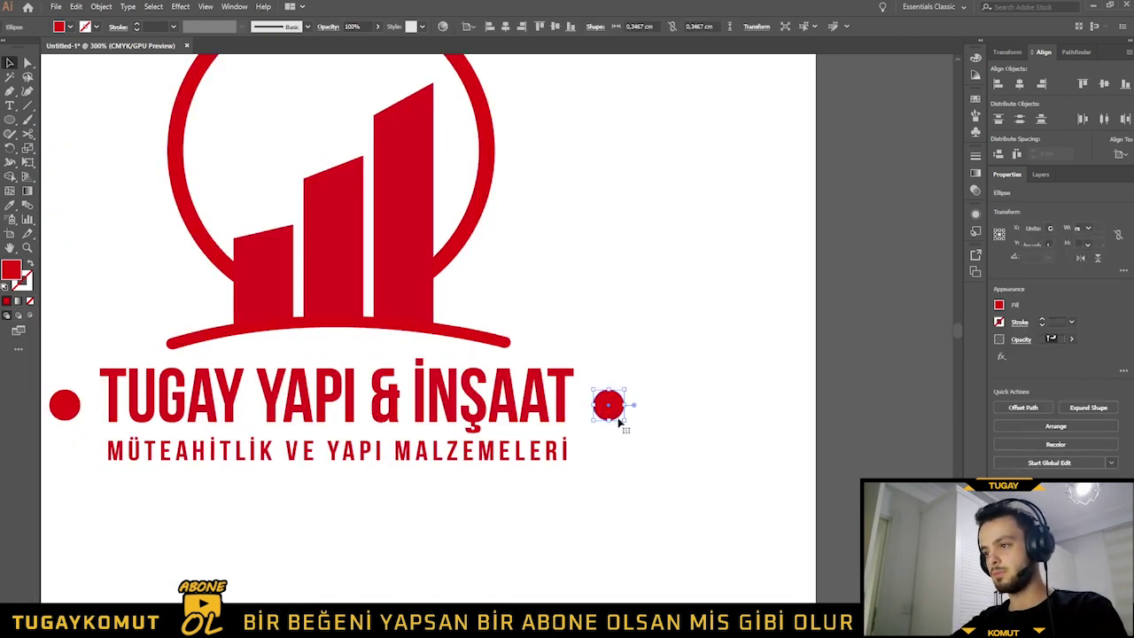
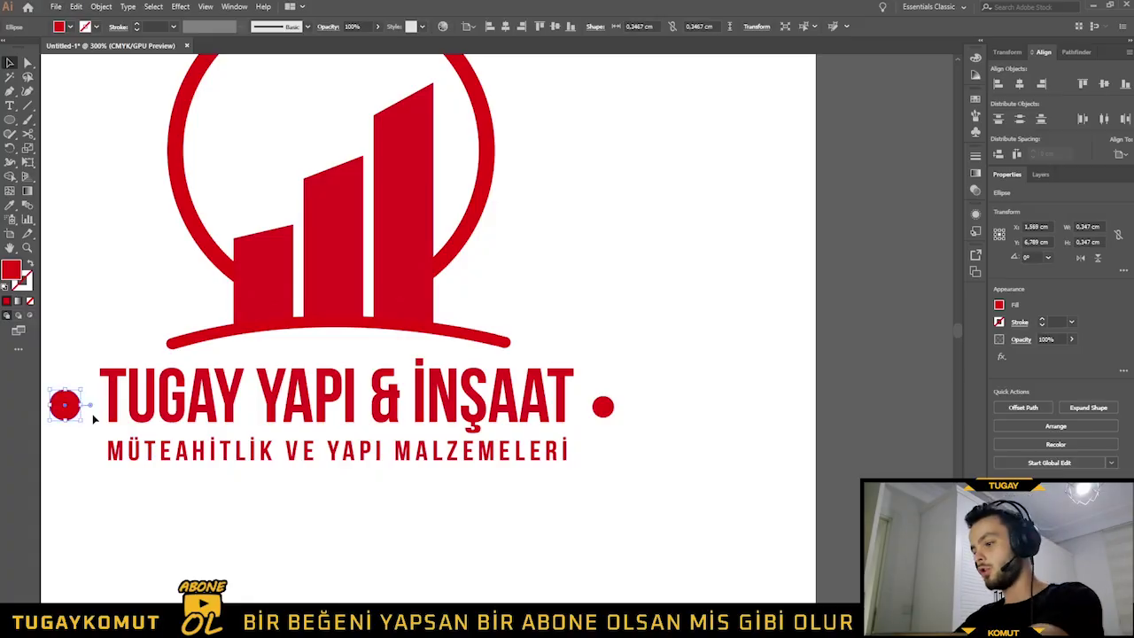
# - Swap the mismatched left dot for a copy of the right red dot beside TUGAY
pyautogui.press('Delete')
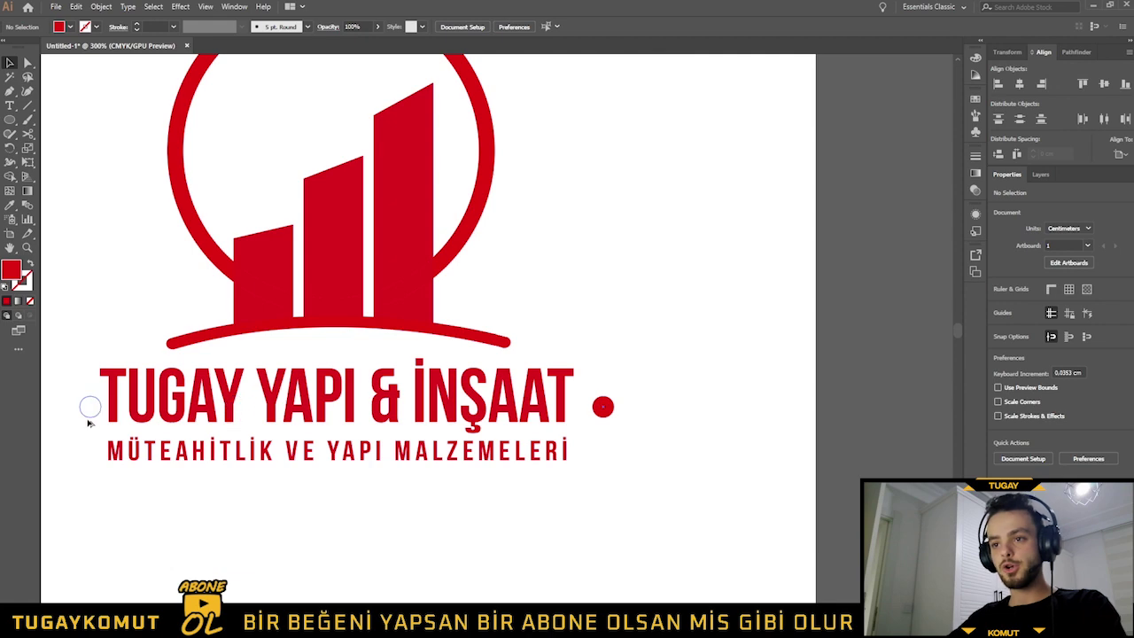
pyautogui.moveTo(72, 425); pyautogui.dragTo(74, 425)
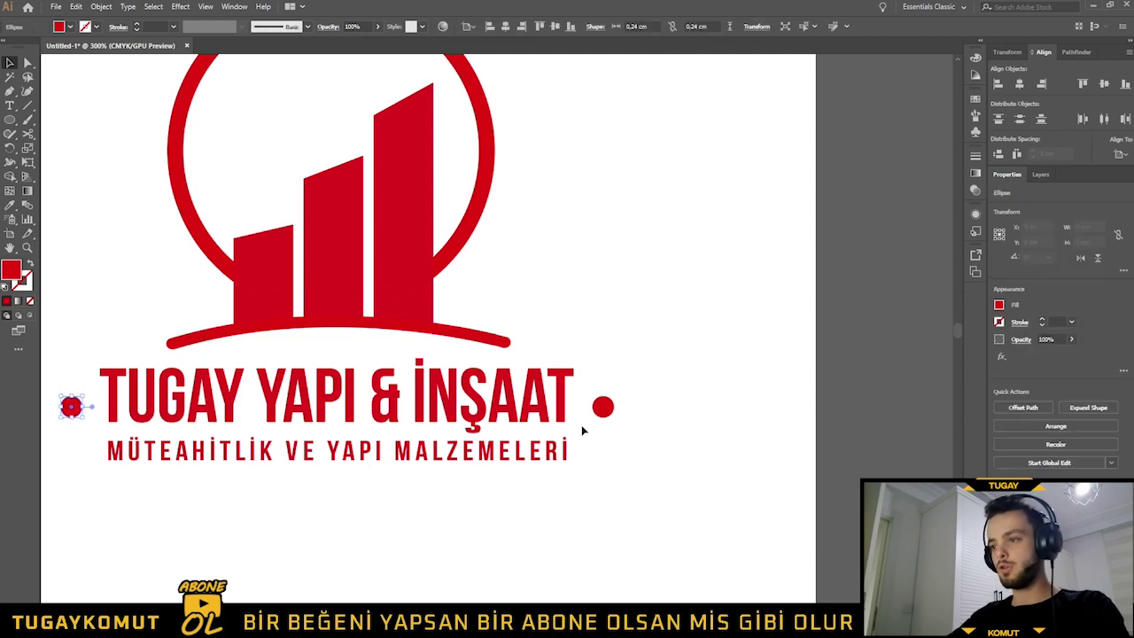
pyautogui.scroll(-2, 634, 418)
pyautogui.scroll(-1, 634, 418)
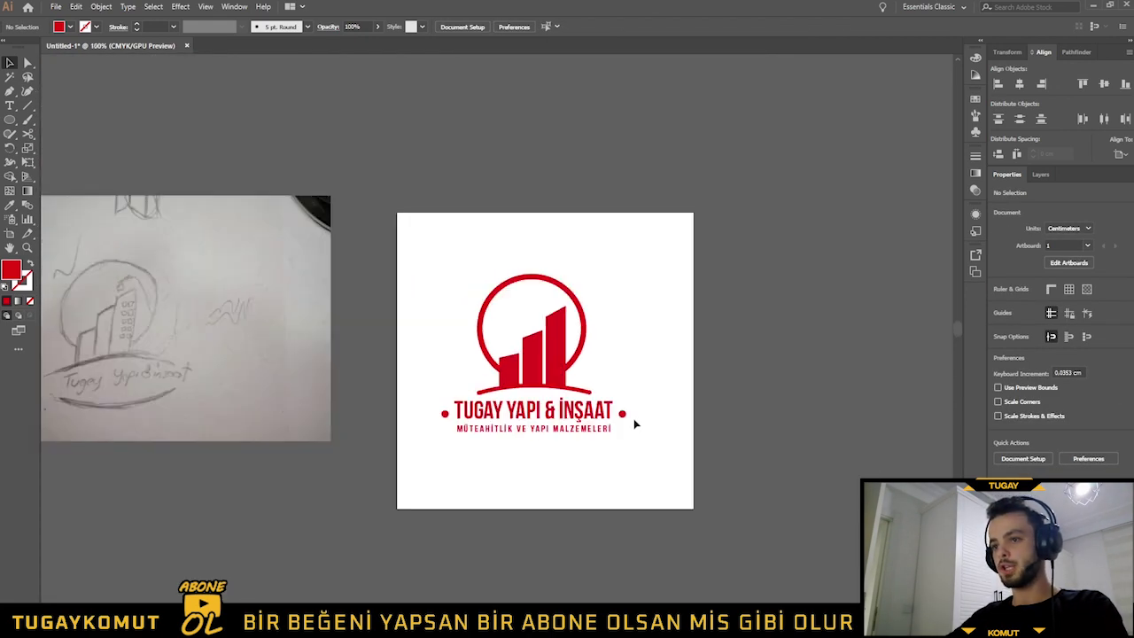
# - Delete the pencil reference sketch and marquee-select all the logo parts
pyautogui.click(117, 319)
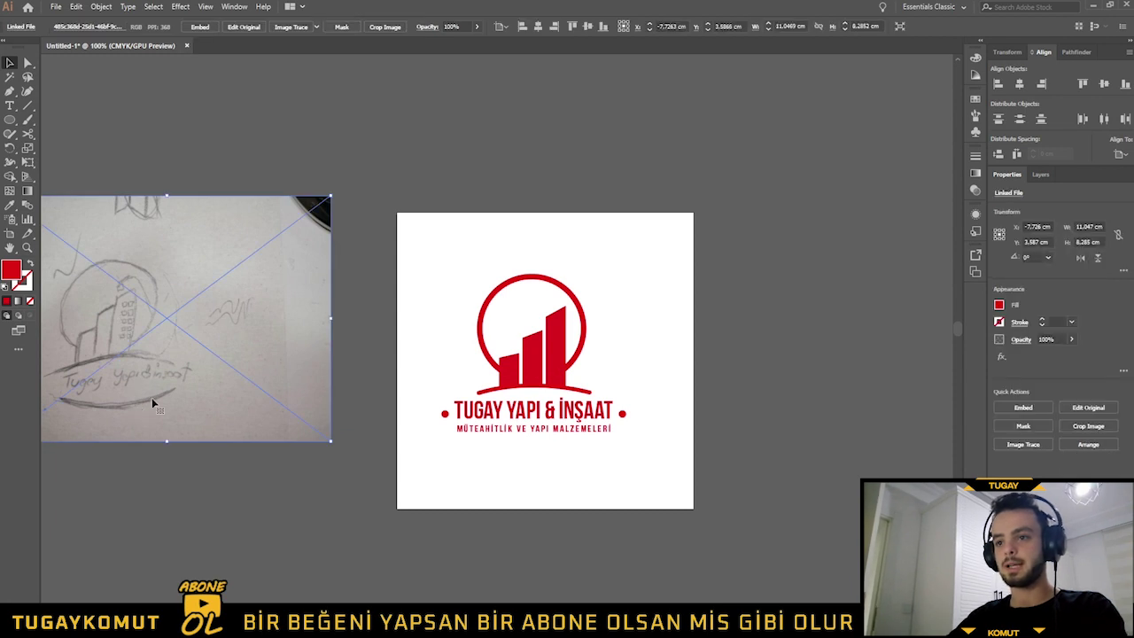
pyautogui.moveTo(152, 403); pyautogui.dragTo(878, 346)
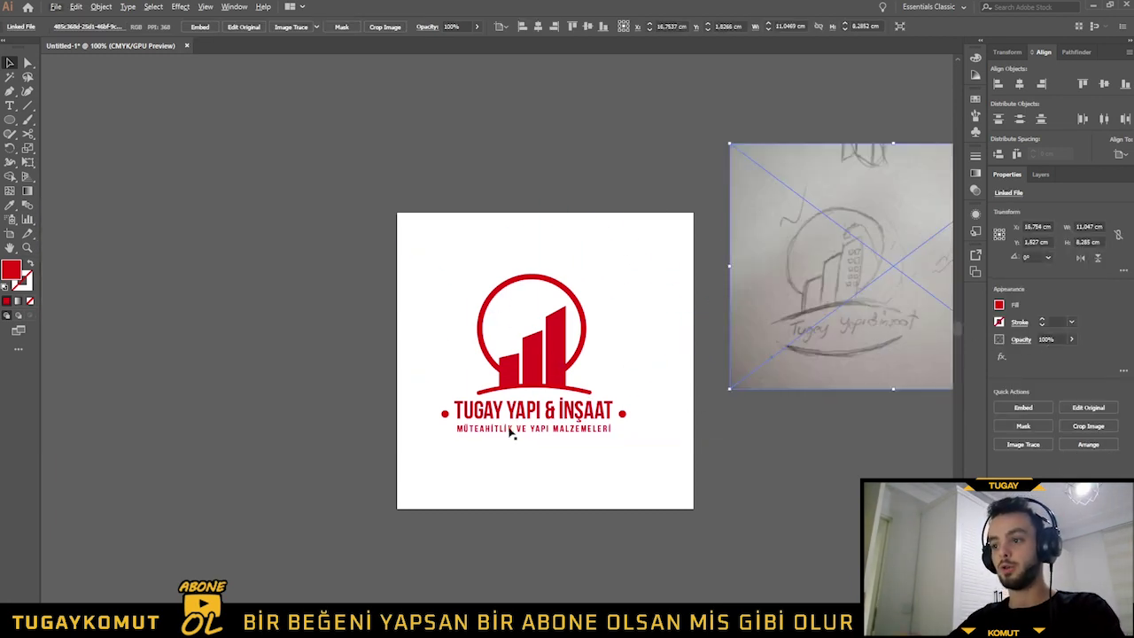
pyautogui.press('Delete')
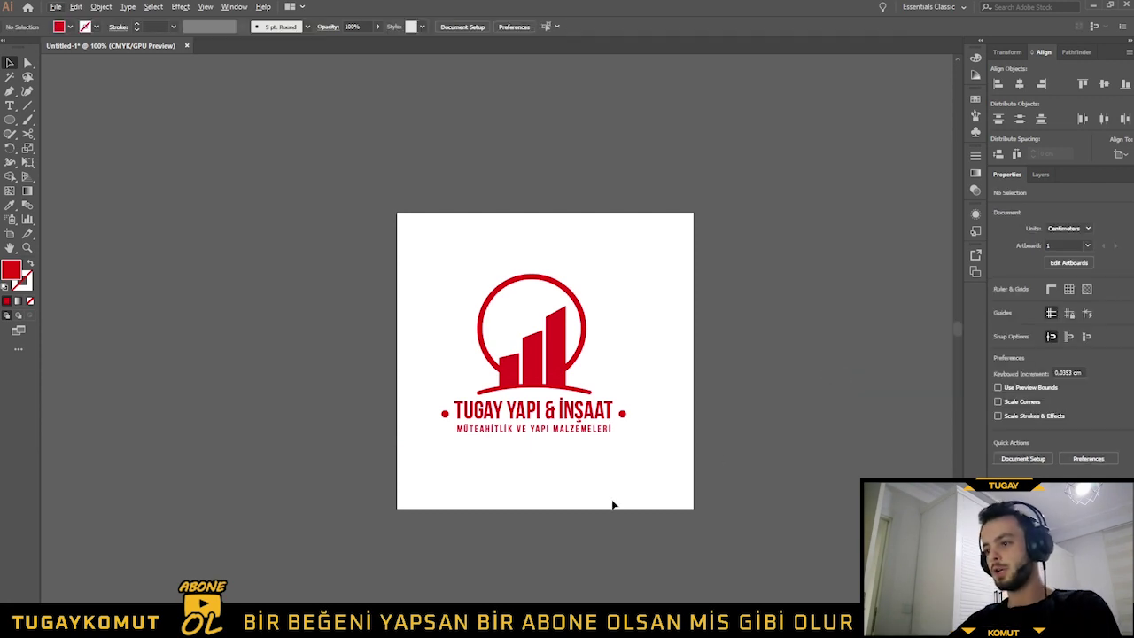
pyautogui.moveTo(437, 251); pyautogui.dragTo(438, 252)
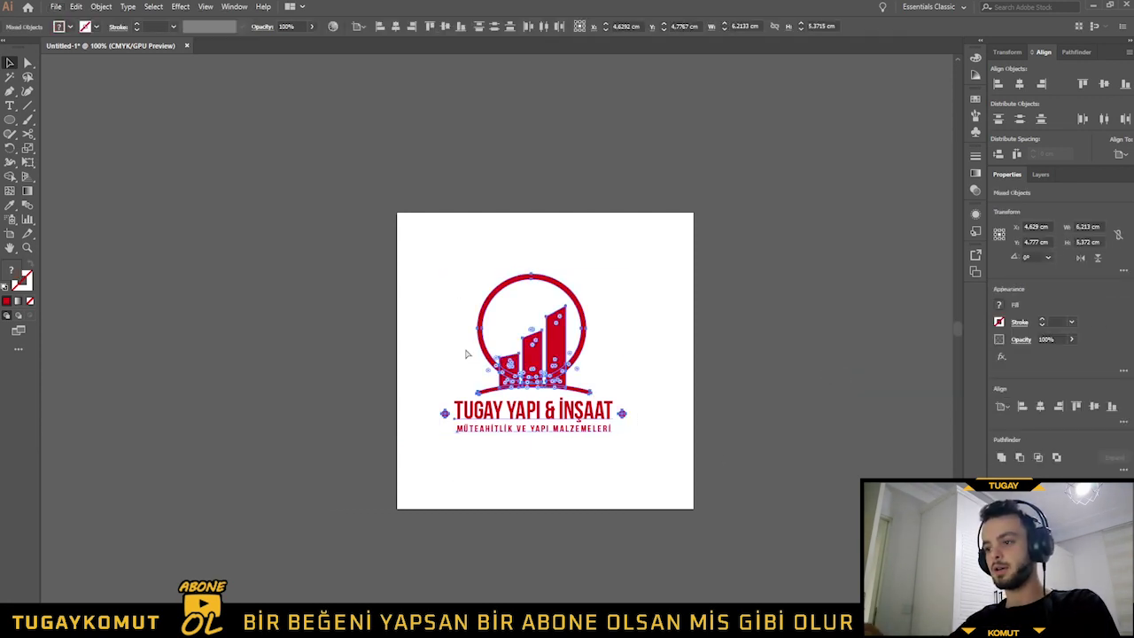
# - Group the logo parts and expand the group with Object > Expand
pyautogui.hotkey('ctrl', 'g')
pyautogui.click(101, 6)
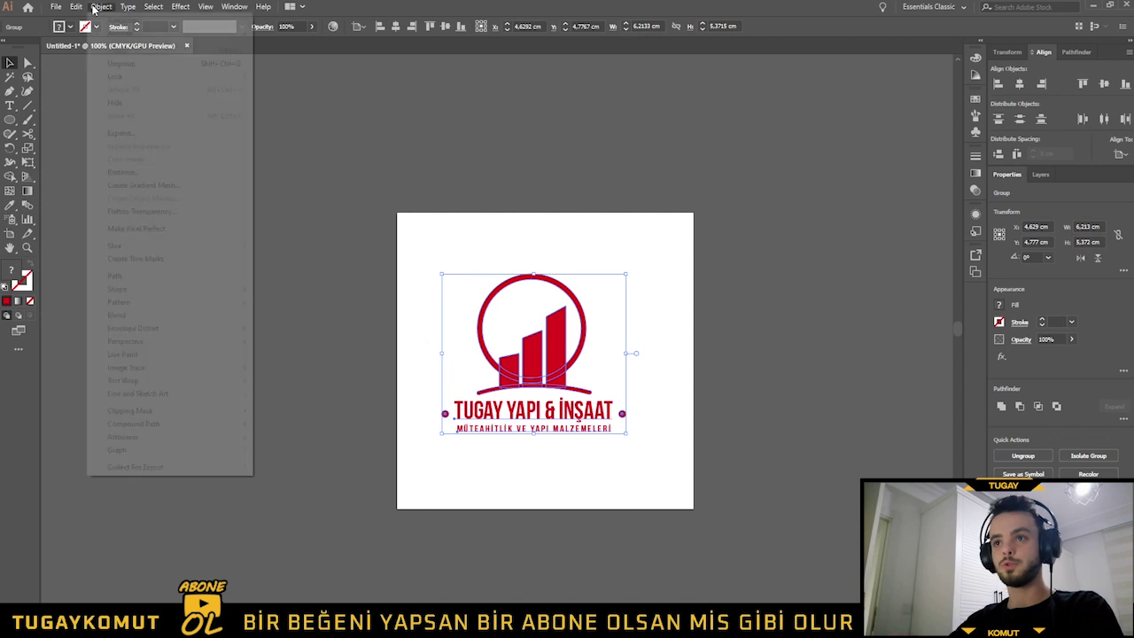
pyautogui.click(138, 133)
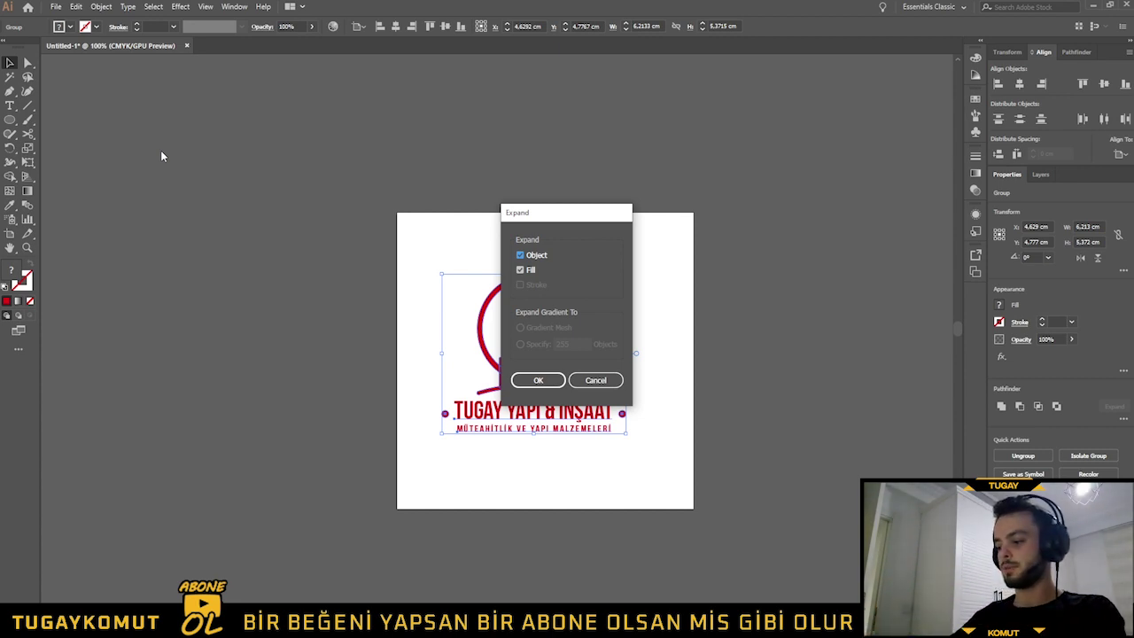
pyautogui.press('Return')
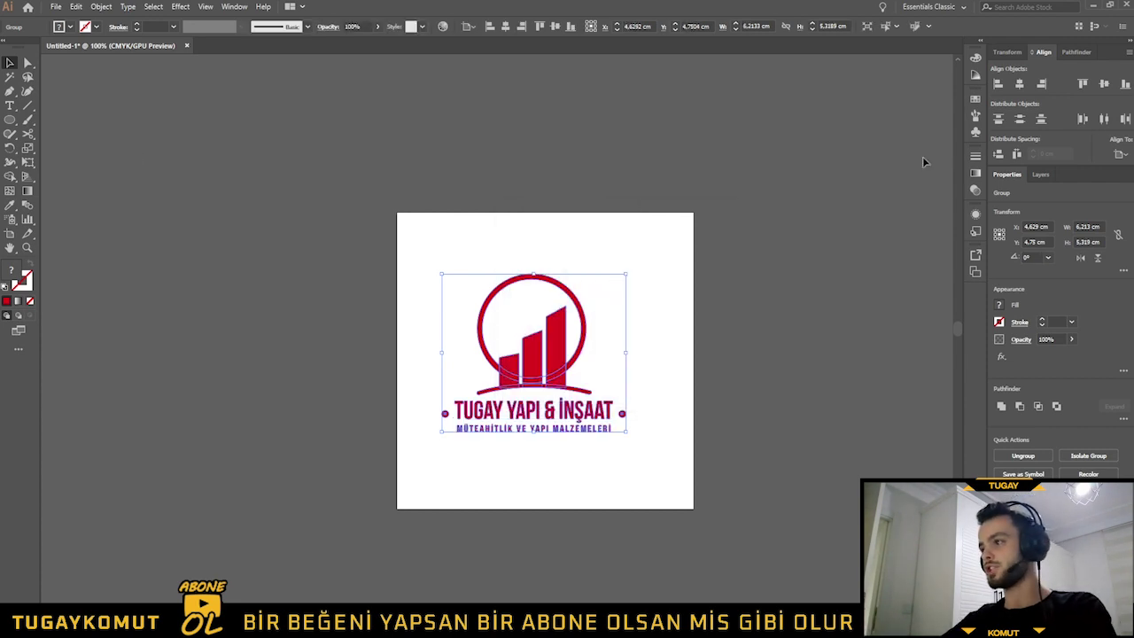
# - Try Pathfinder Unite and undo it, then centre the logo horizontally and vertically
pyautogui.click(1075, 51)
pyautogui.click(999, 85)
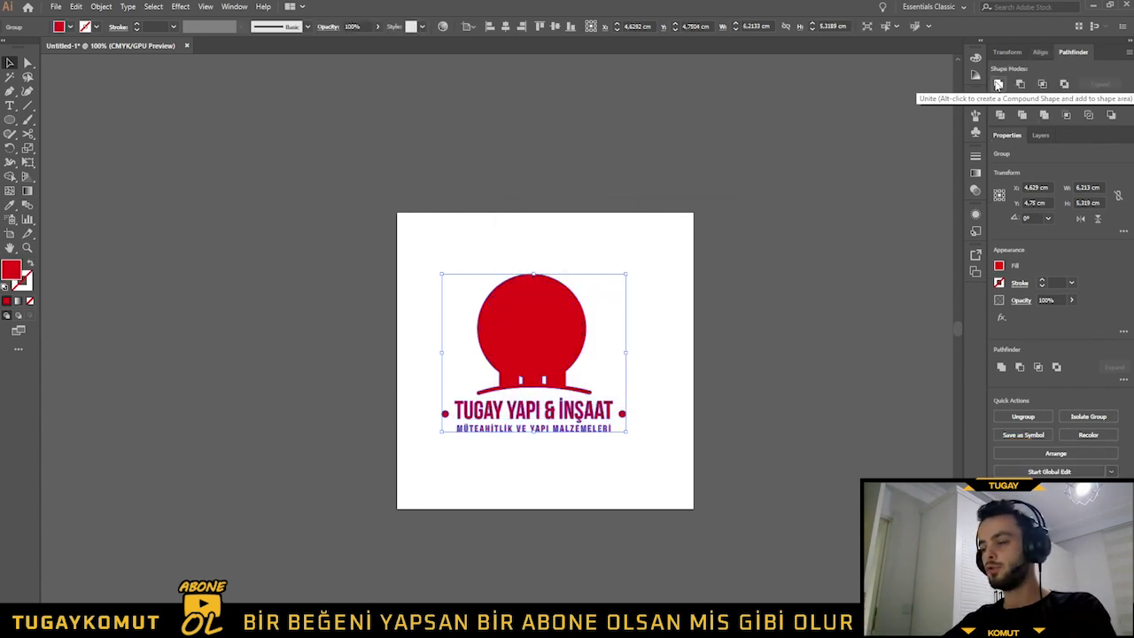
pyautogui.hotkey('ctrl', 'z')
pyautogui.click(1042, 51)
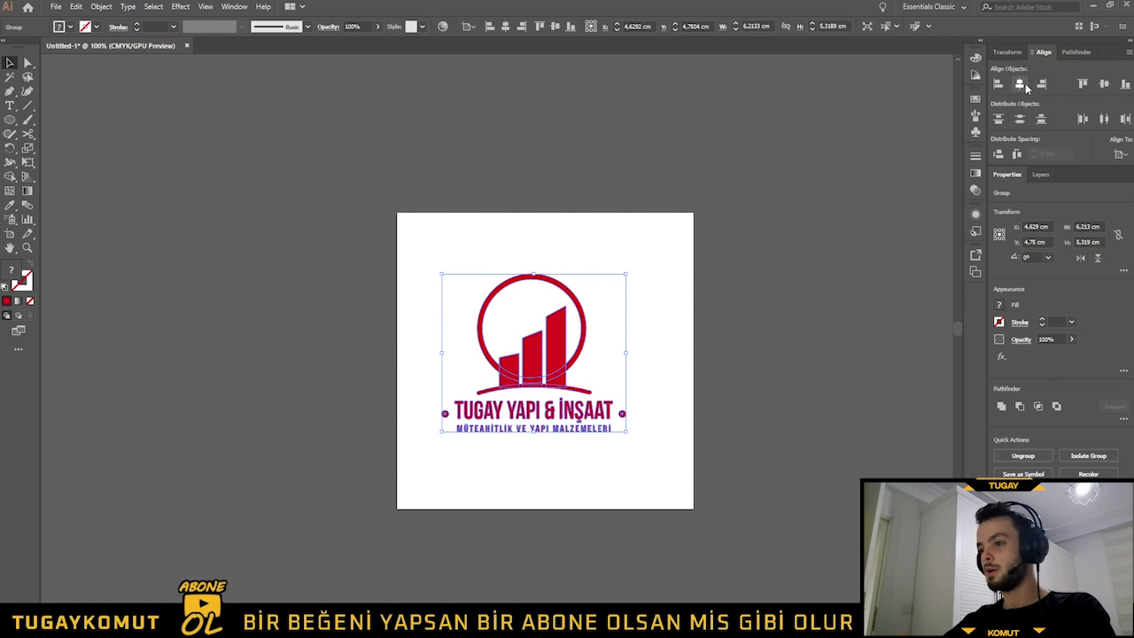
pyautogui.click(1025, 84)
pyautogui.click(1104, 84)
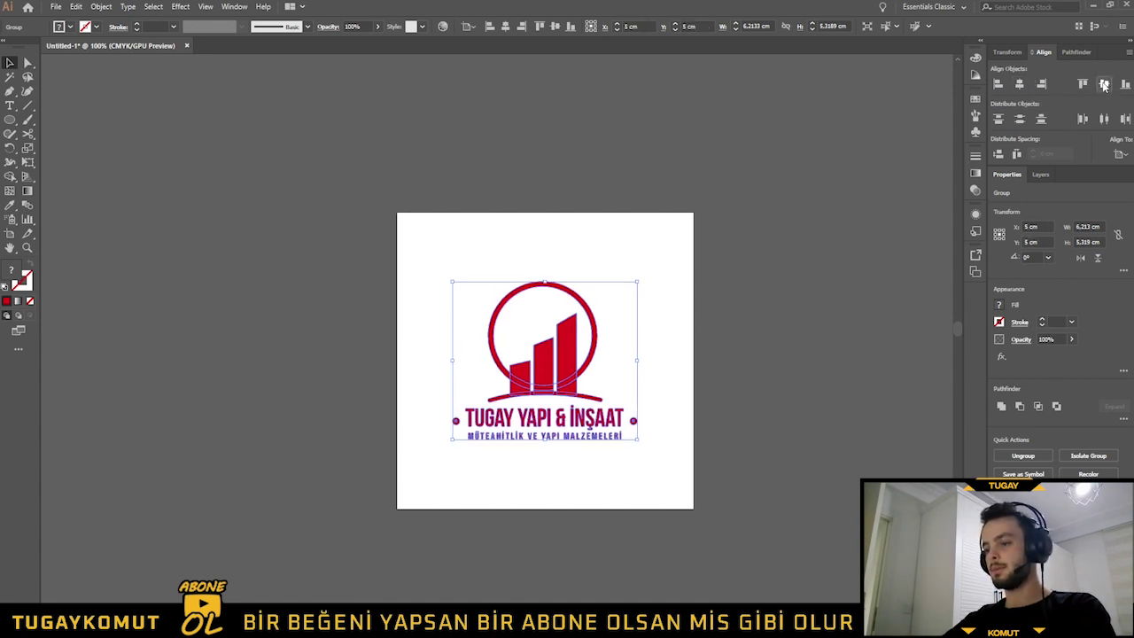
pyautogui.click(698, 431)
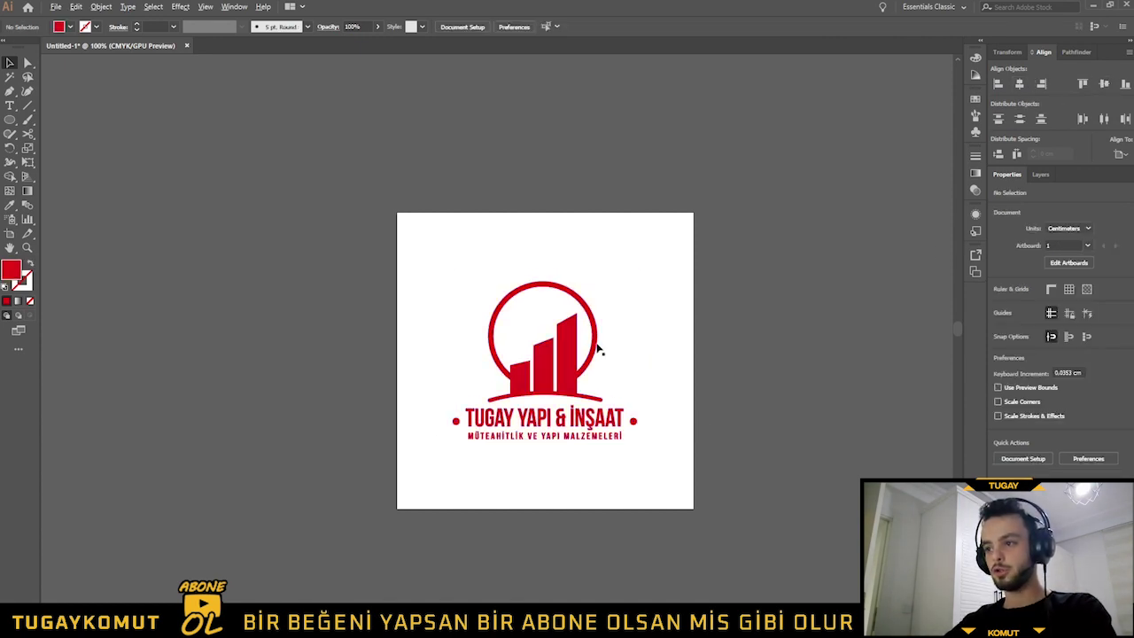
pyautogui.scroll(2, 638, 381)
pyautogui.scroll(-1, 636, 381)
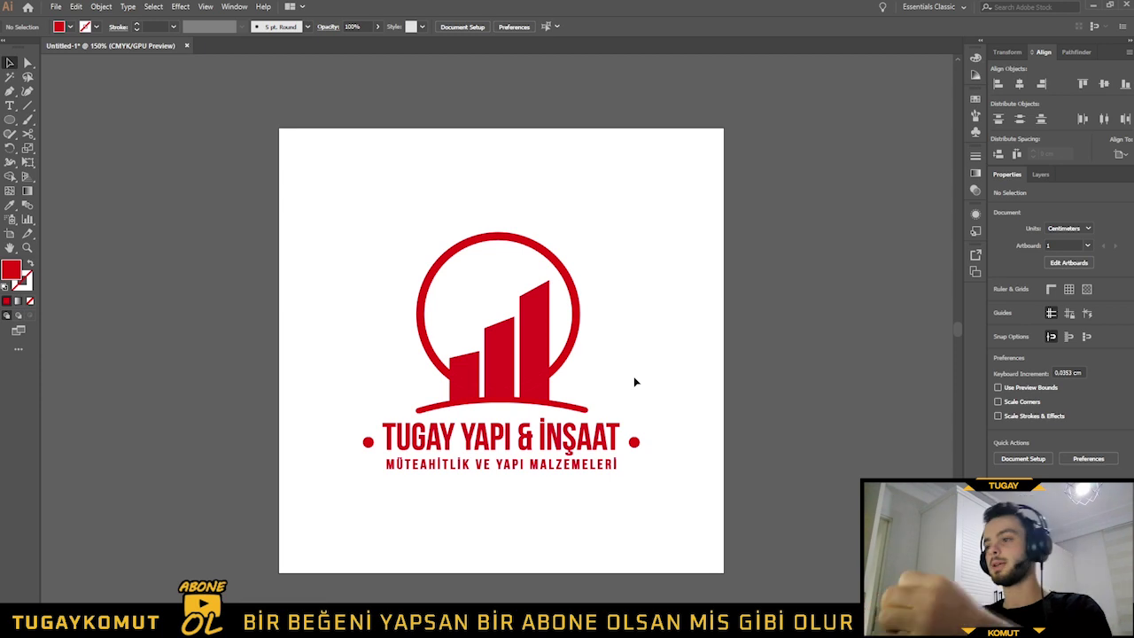
# - Add 'TK' text, scale it up and move it left of the artboard
pyautogui.press('t')
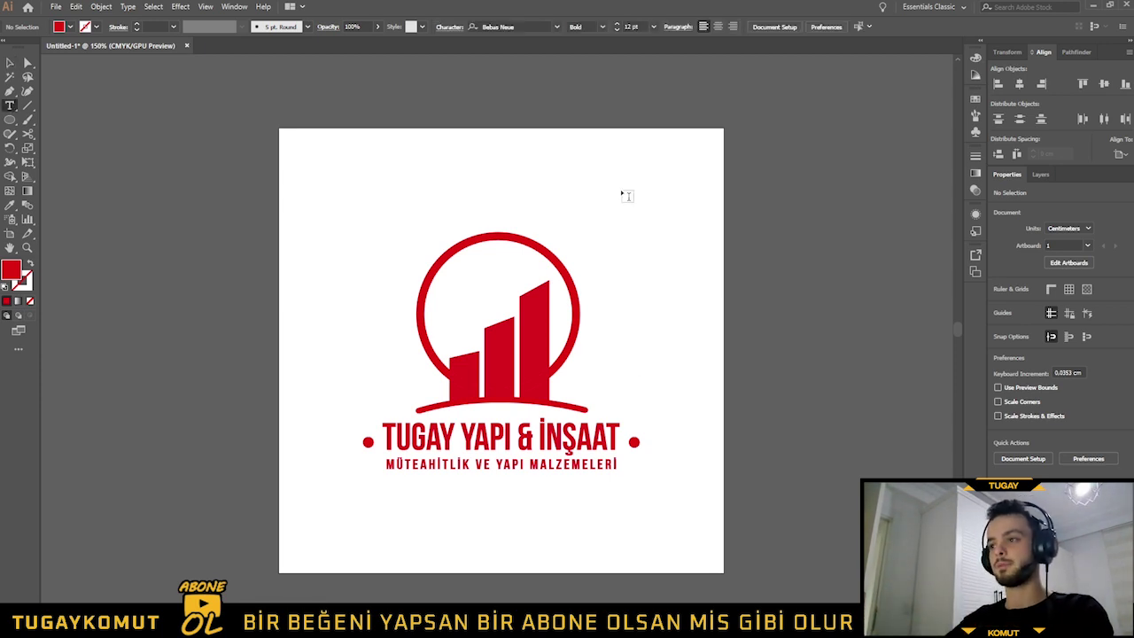
pyautogui.click(624, 178)
pyautogui.write('TK')
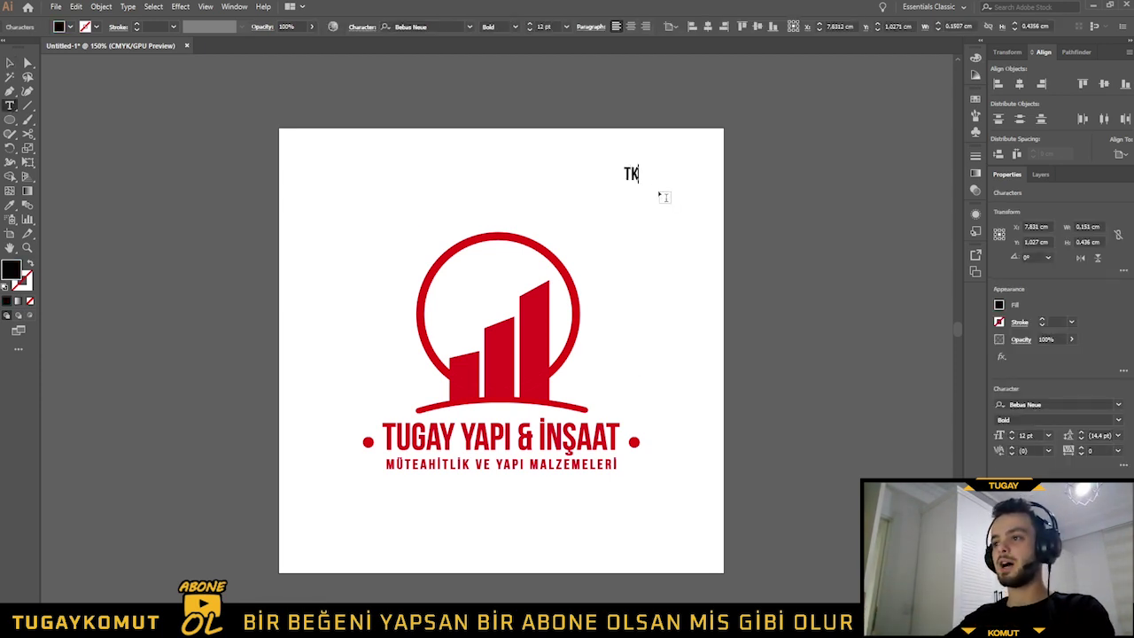
pyautogui.click(9, 64)
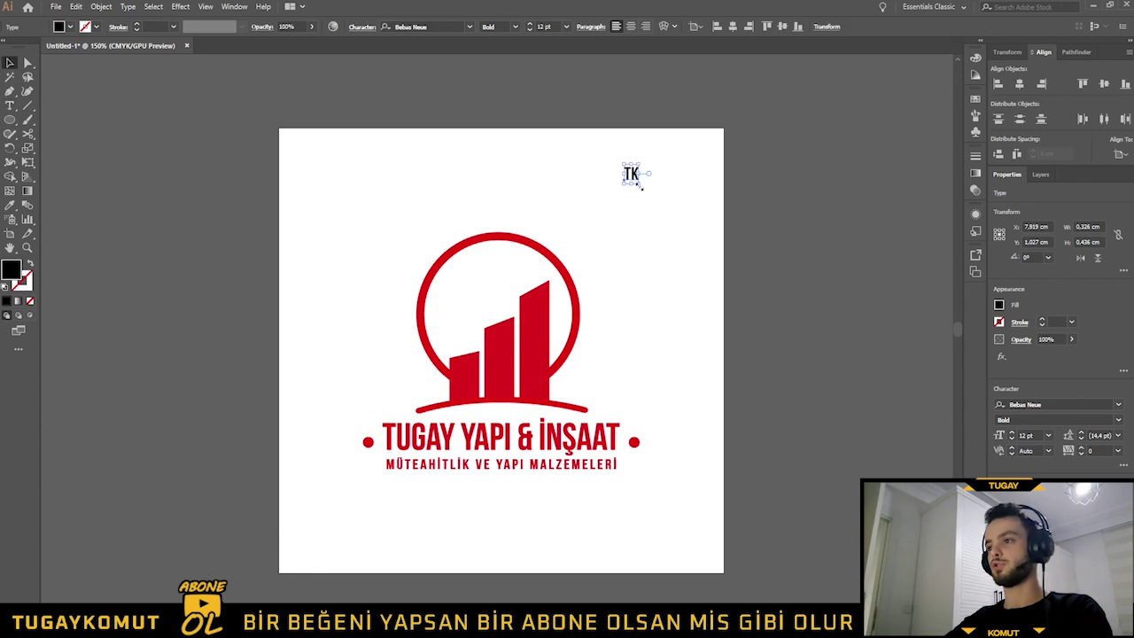
pyautogui.moveTo(640, 186); pyautogui.dragTo(700, 236)
pyautogui.moveTo(631, 232); pyautogui.dragTo(145, 239)
pyautogui.click(140, 278)
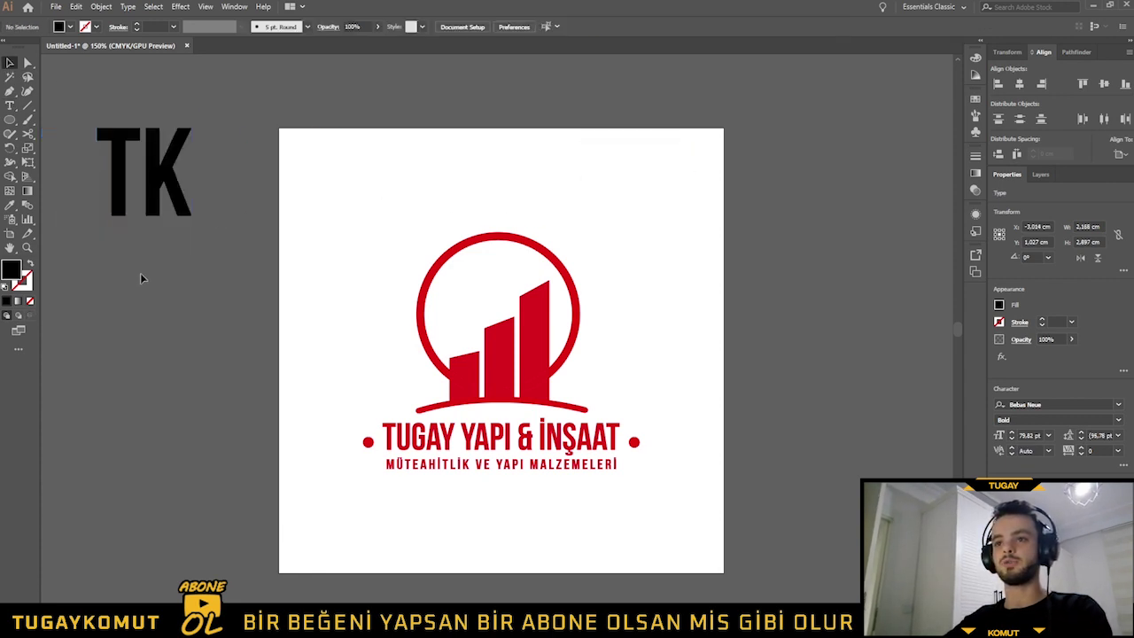
pyautogui.scroll(-1, 429, 222)
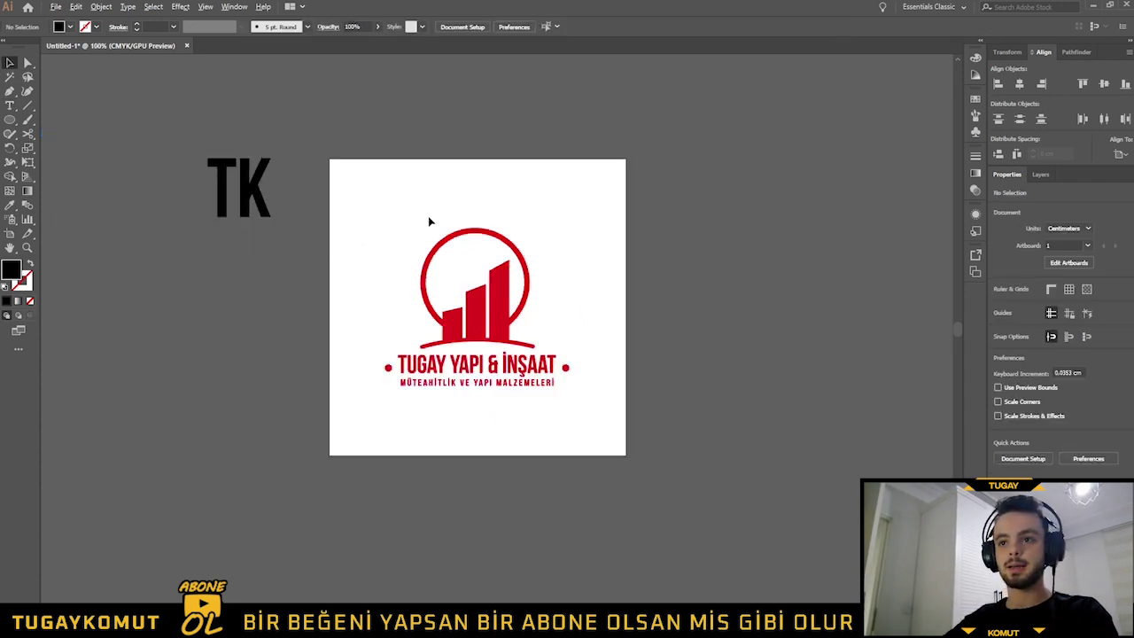
# - Draw a second artboard around the TK text and position TK on it
pyautogui.click(8, 234)
pyautogui.moveTo(81, 115); pyautogui.dragTo(291, 311)
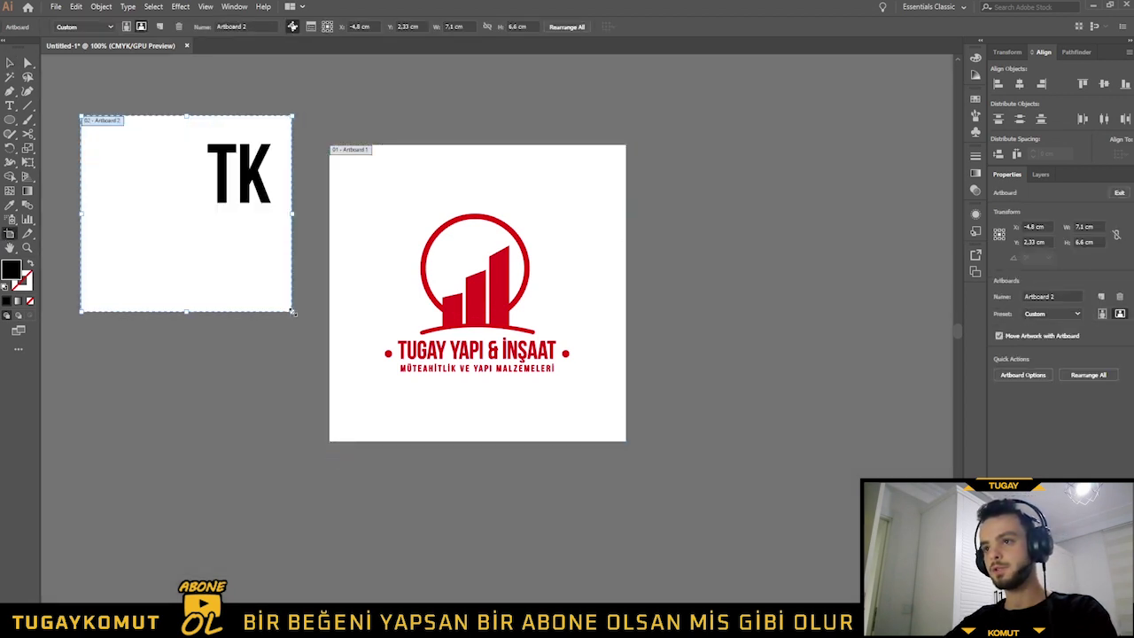
pyautogui.press('Escape')
pyautogui.scroll(3, 109, 164)
pyautogui.scroll(3, 266, 177)
pyautogui.scroll(-4, 484, 189)
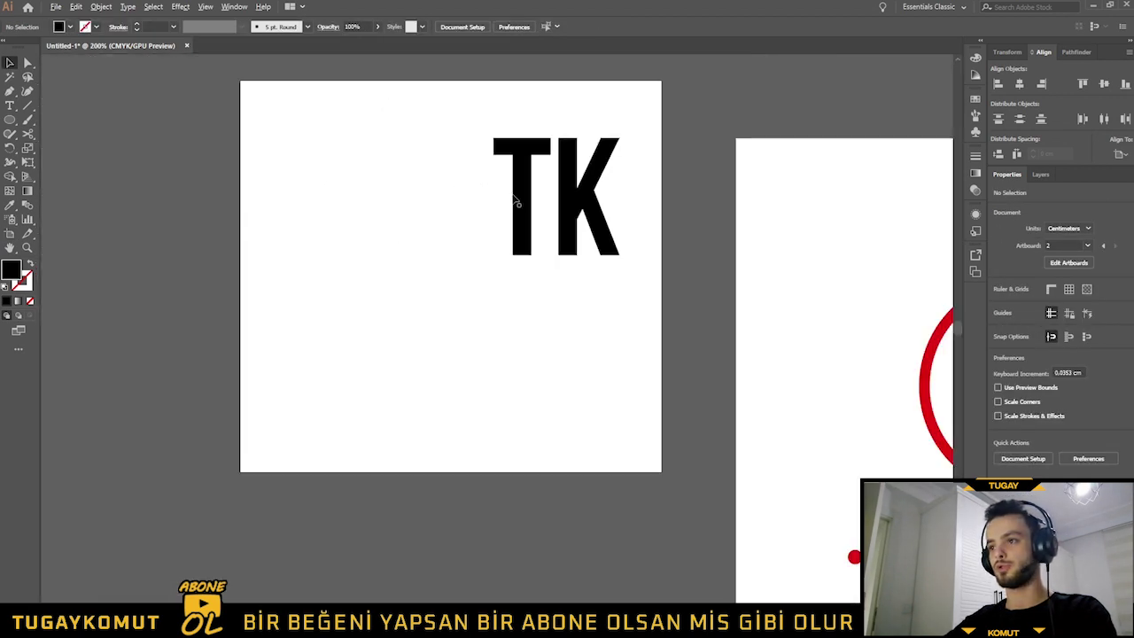
pyautogui.moveTo(496, 207)
pyautogui.mouseDown()
pyautogui.moveTo(412, 202)
pyautogui.moveTo(421, 314)
pyautogui.mouseUp()
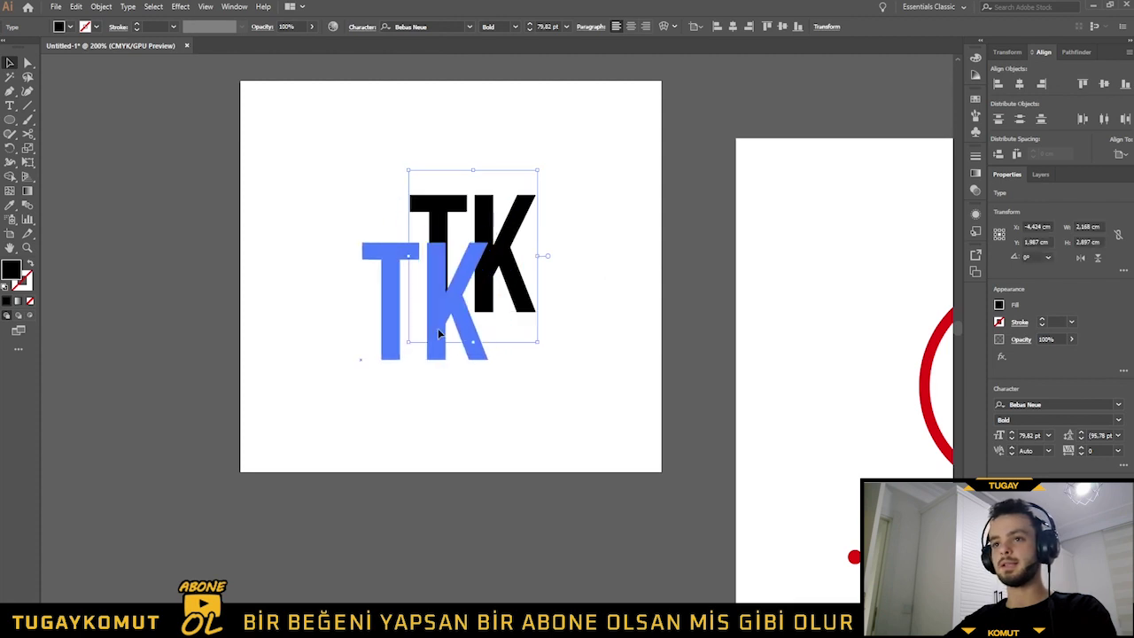
# - Draw a black circle and place it beside the TK text
pyautogui.click(8, 120)
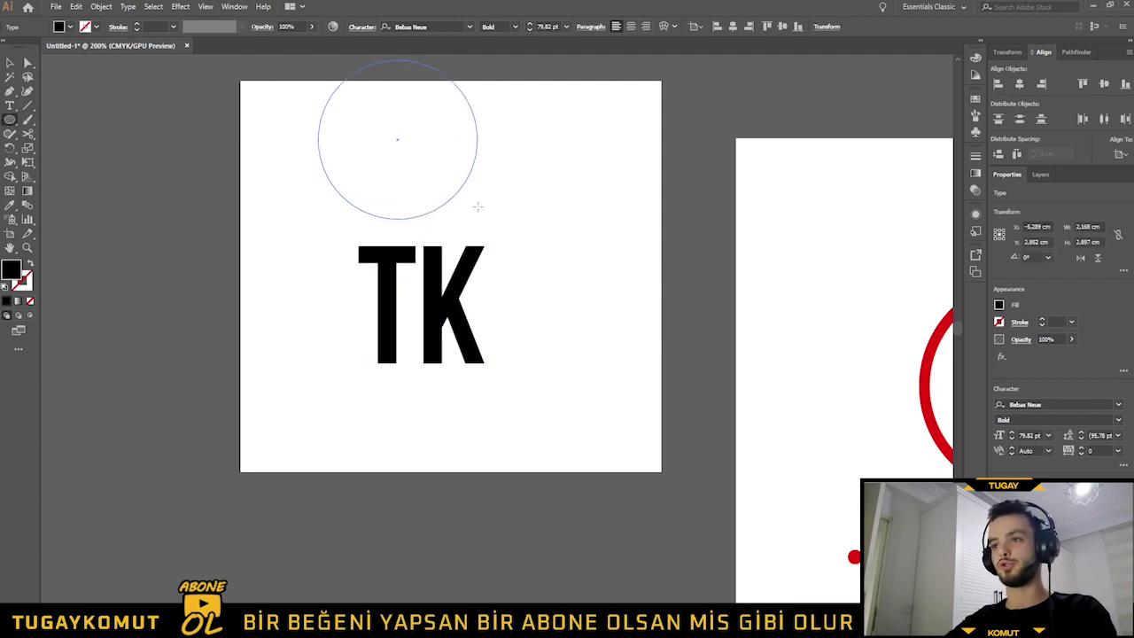
pyautogui.moveTo(478, 207); pyautogui.dragTo(581, 274)
pyautogui.press('v')
pyautogui.moveTo(447, 333); pyautogui.dragTo(345, 344)
pyautogui.moveTo(518, 249)
pyautogui.mouseDown()
pyautogui.moveTo(484, 328)
pyautogui.moveTo(483, 289)
pyautogui.mouseUp()
pyautogui.click(532, 381)
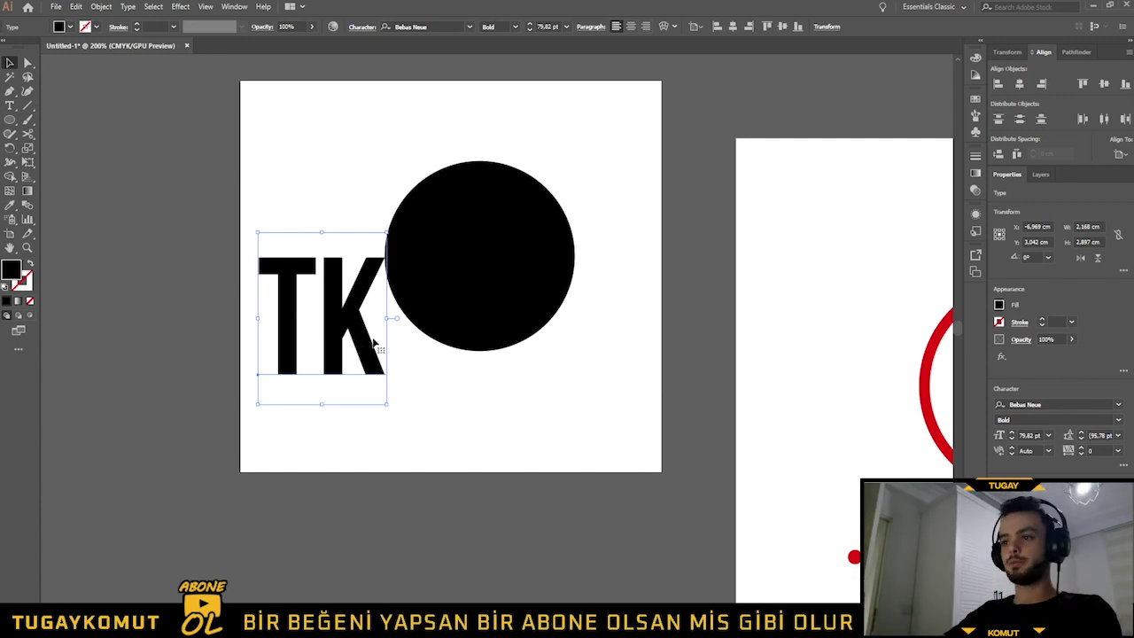
# - Centre TK on the circle horizontally and vertically, then expand both
pyautogui.click(485, 283)
pyautogui.click(351, 316)
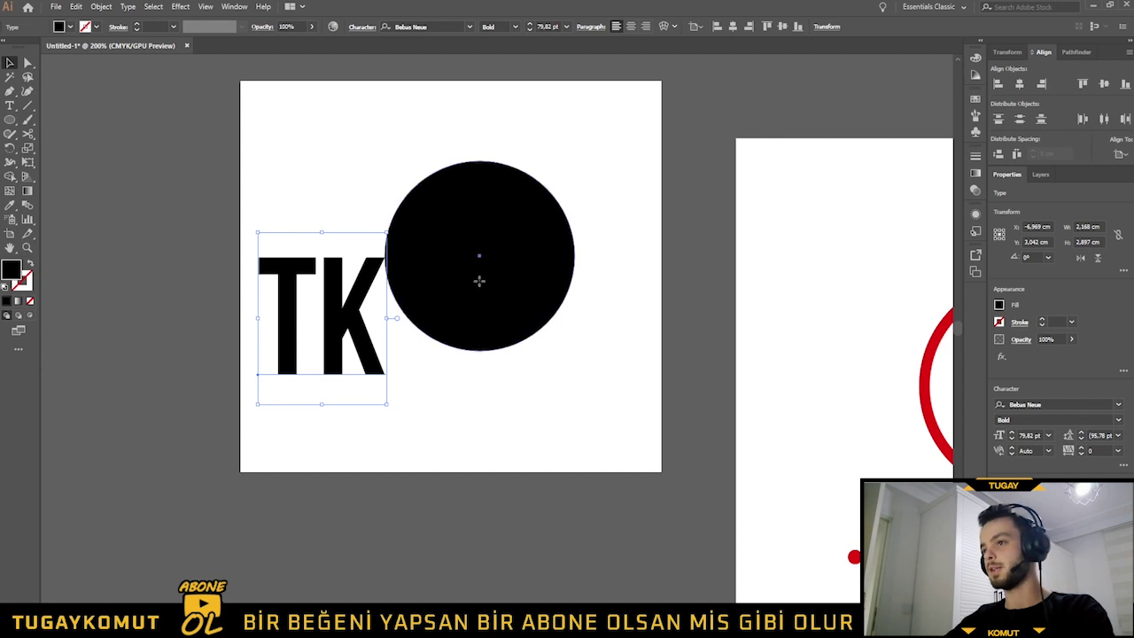
pyautogui.keyDown('shift'); pyautogui.click(476, 278); pyautogui.keyUp('shift')
pyautogui.click(1019, 83)
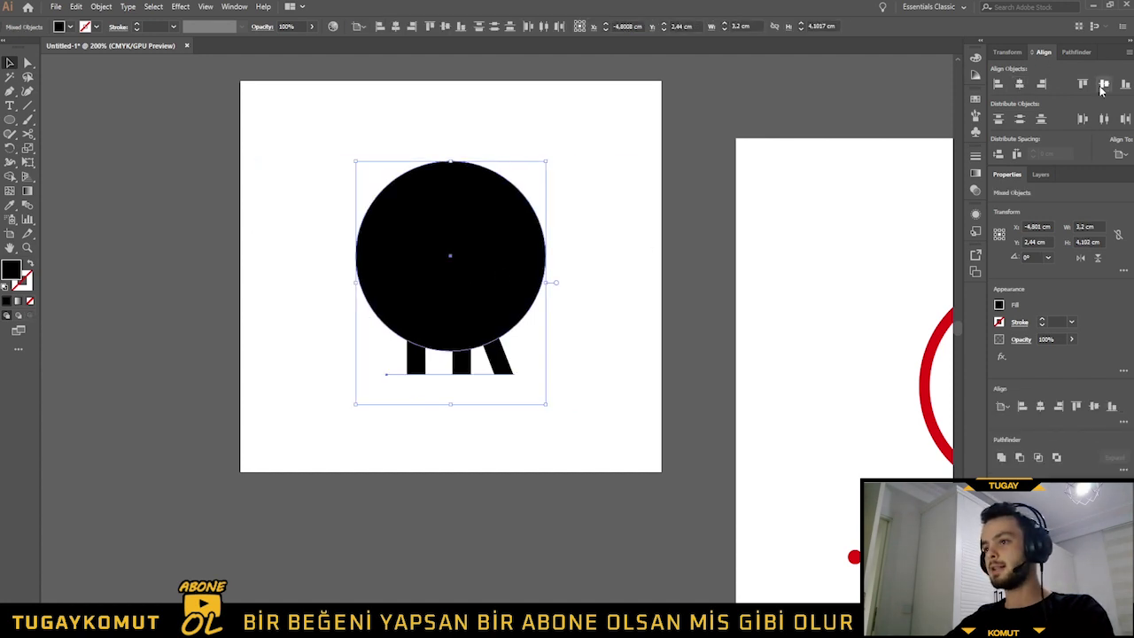
pyautogui.click(1103, 85)
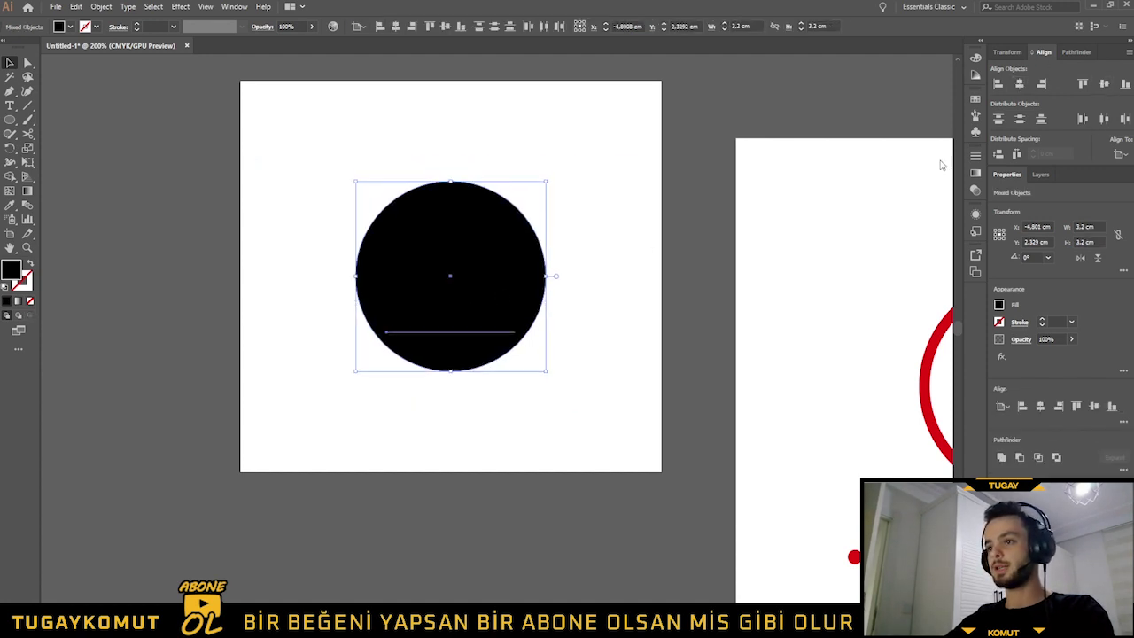
pyautogui.click(88, 7)
pyautogui.click(125, 131)
# - Confirm the expand and recentre the black circle behind the TK outlines
pyautogui.press('Return')
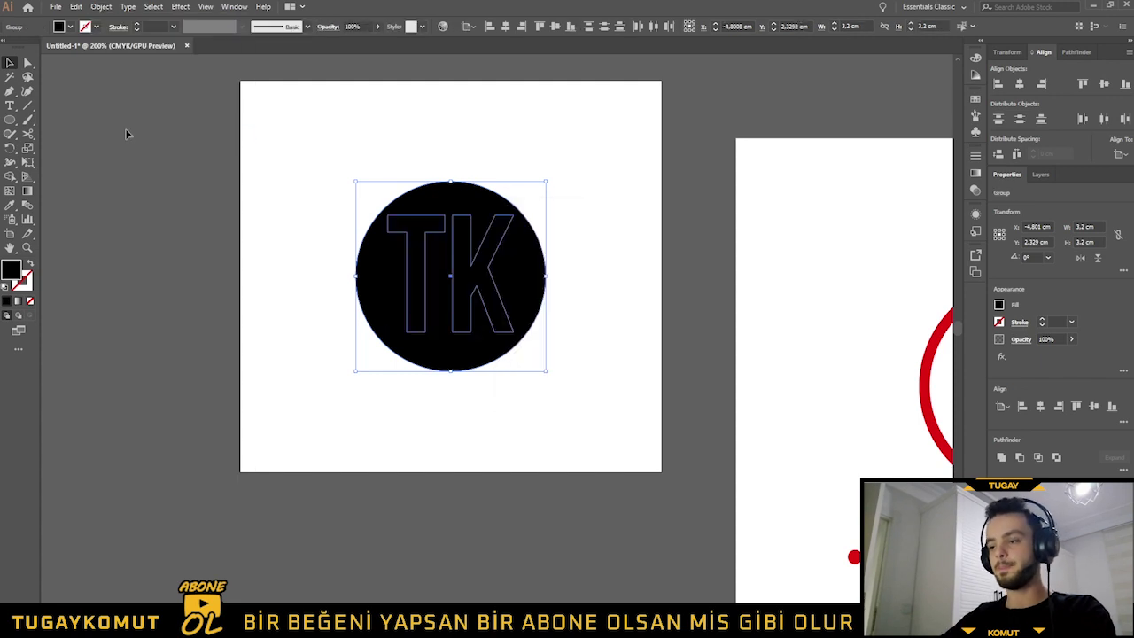
pyautogui.click(564, 359)
pyautogui.moveTo(481, 271); pyautogui.dragTo(475, 353)
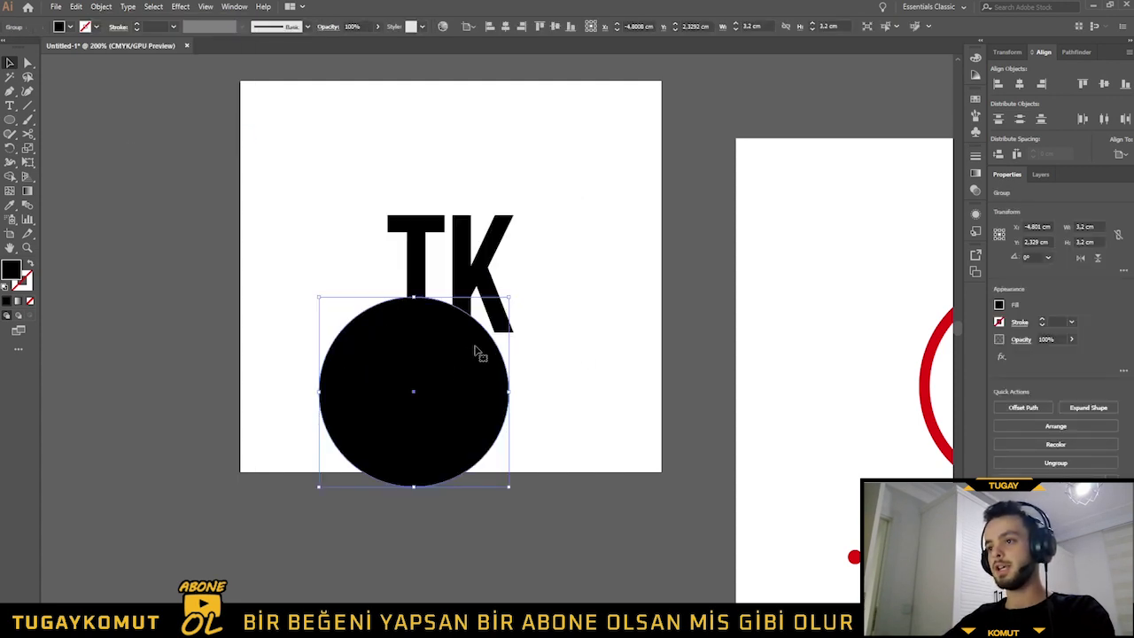
pyautogui.rightClick(459, 311)
pyautogui.press('Escape')
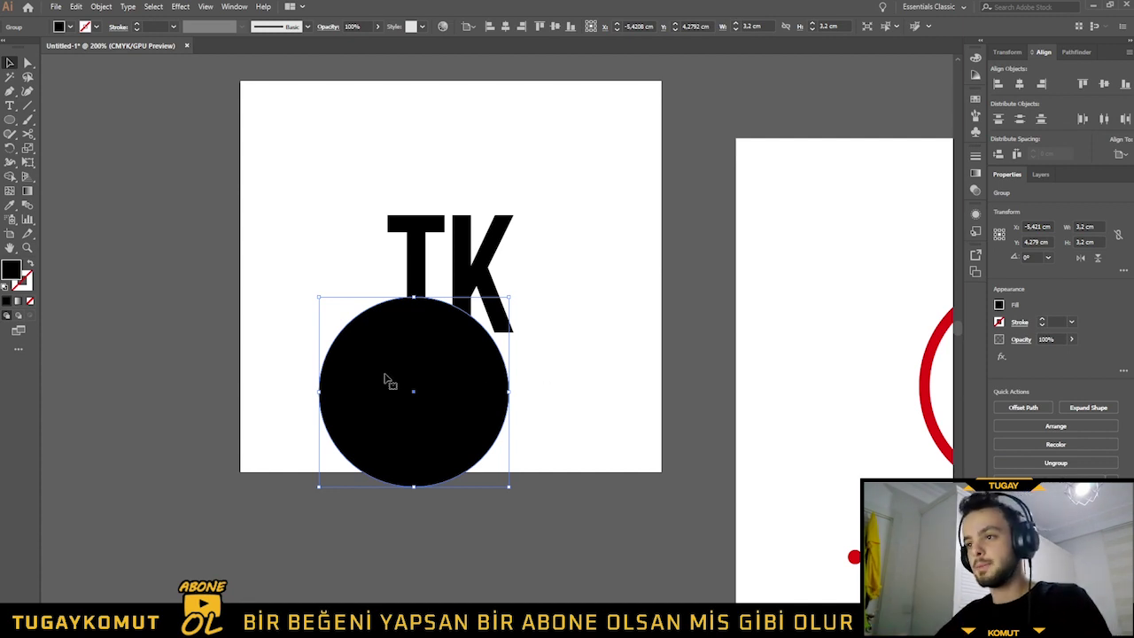
pyautogui.moveTo(386, 380); pyautogui.dragTo(396, 332)
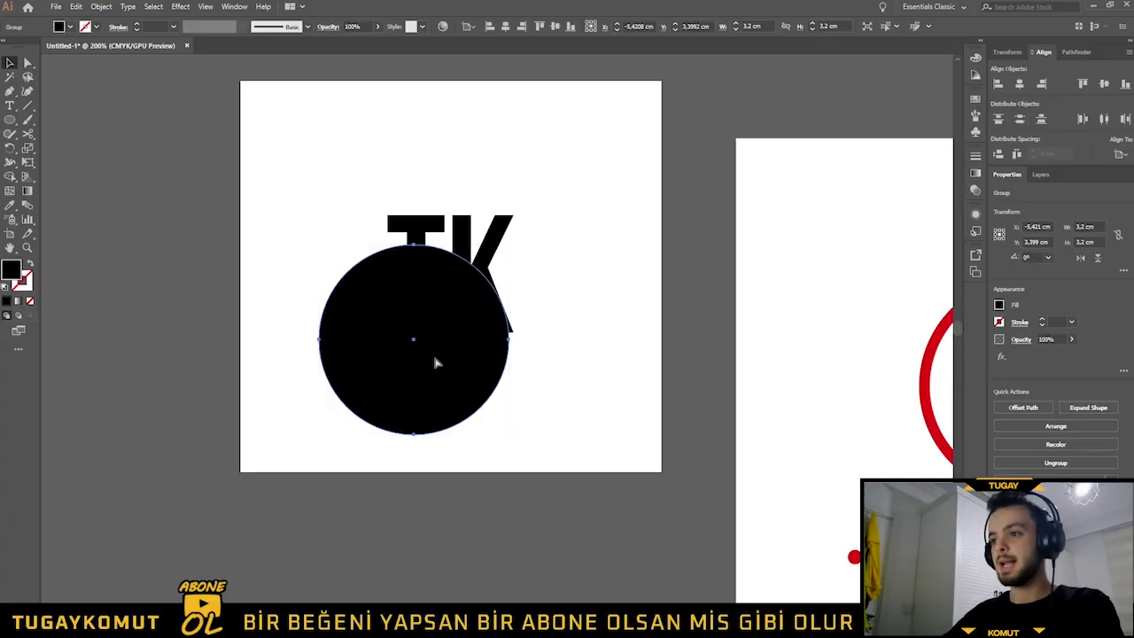
pyautogui.keyDown('shift'); pyautogui.click(507, 235); pyautogui.keyUp('shift')
pyautogui.click(1020, 84)
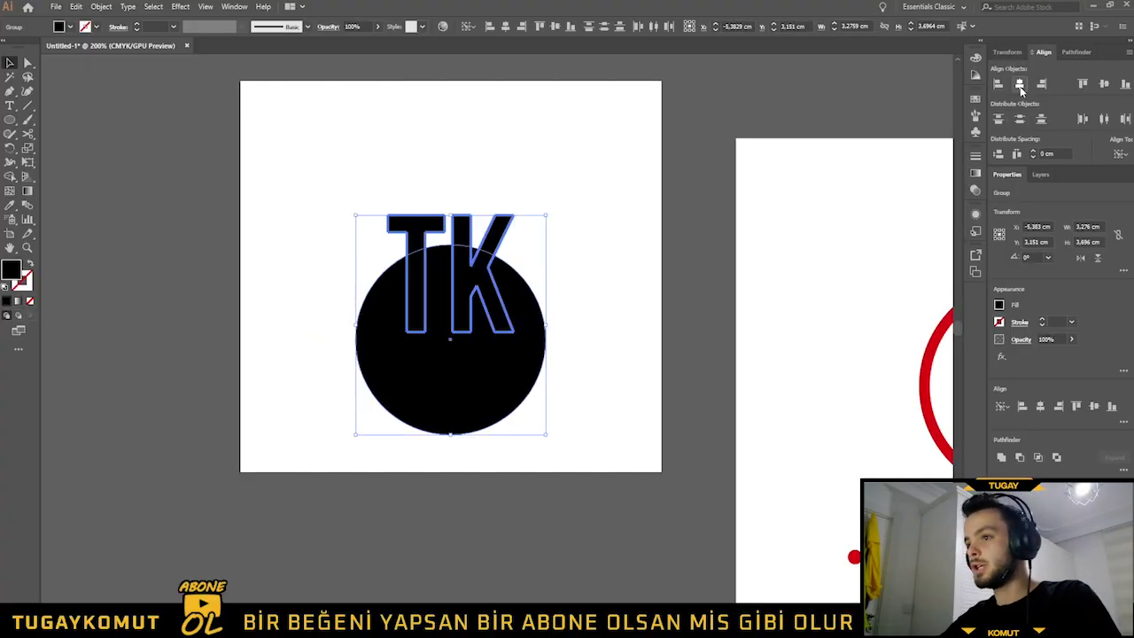
pyautogui.click(1103, 84)
# - Fill the TK lettering red and zoom in on the emblem
pyautogui.click(275, 179)
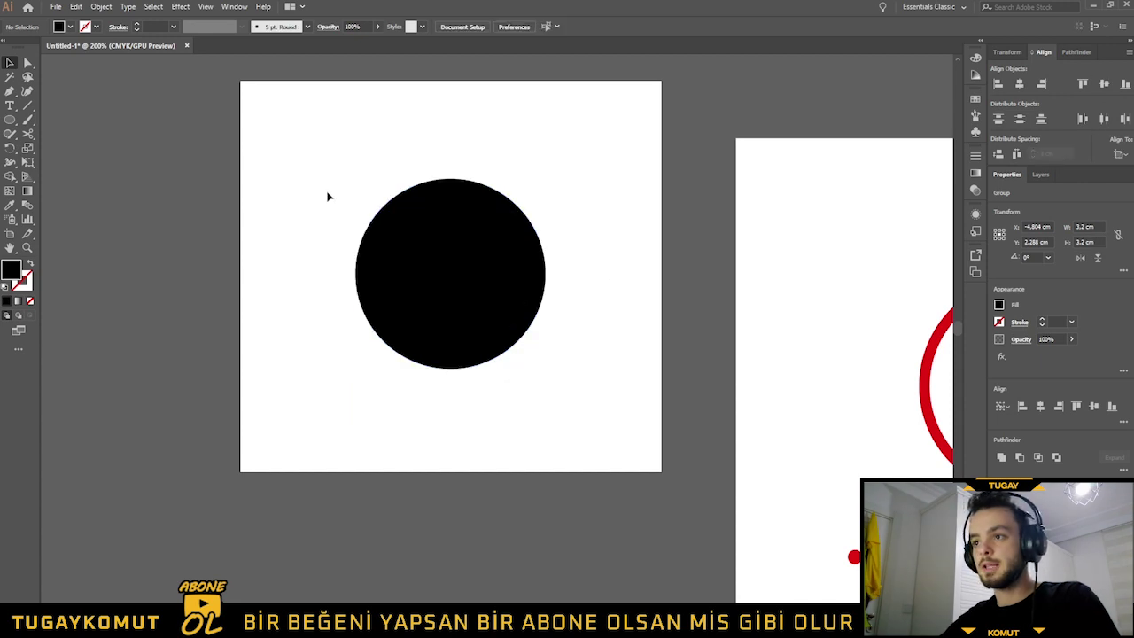
pyautogui.click(392, 245)
pyautogui.click(71, 27)
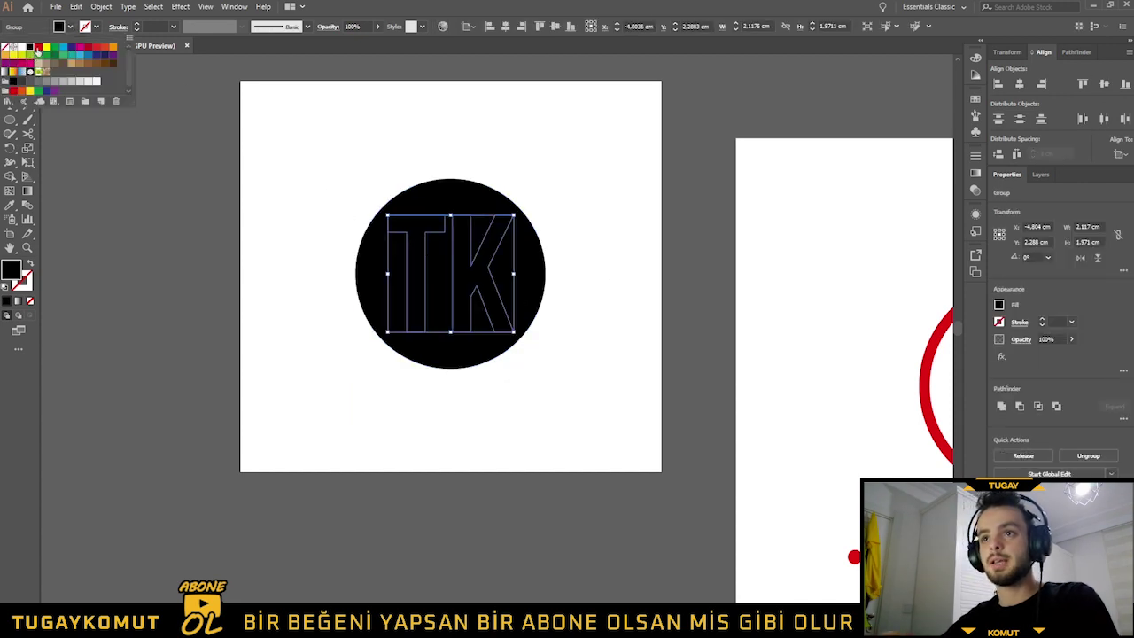
pyautogui.click(37, 52)
pyautogui.click(293, 297)
pyautogui.click(300, 299)
pyautogui.hotkey('ctrl', '+')
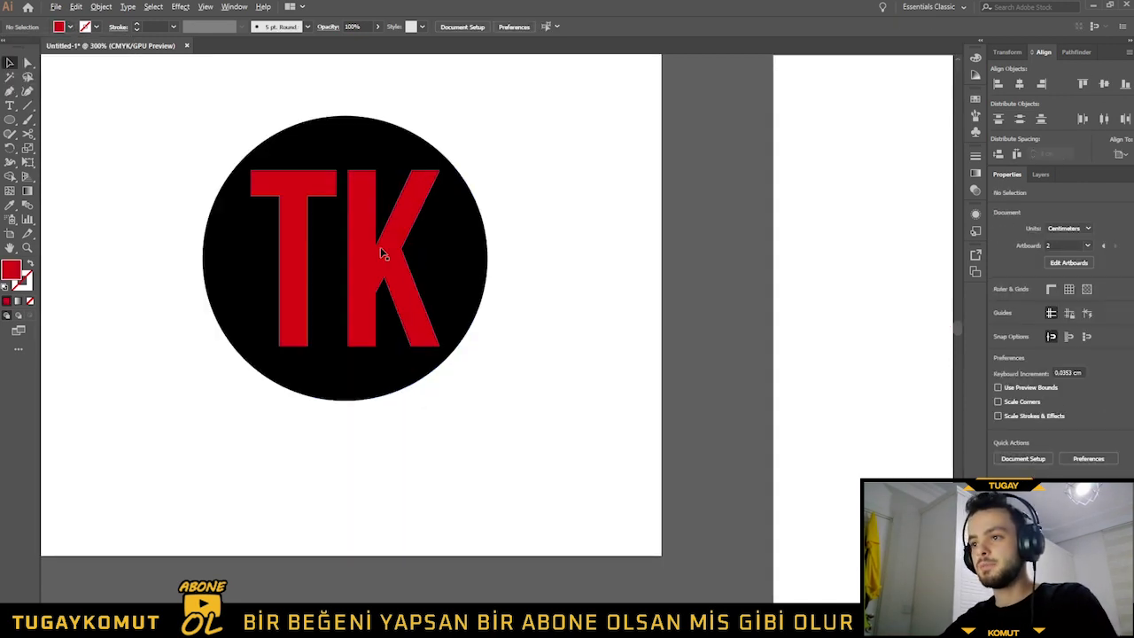
# - Subtract the TK letters from the circle with Pathfinder Minus Front
pyautogui.click(383, 254)
pyautogui.keyDown('shift'); pyautogui.click(455, 270); pyautogui.keyUp('shift')
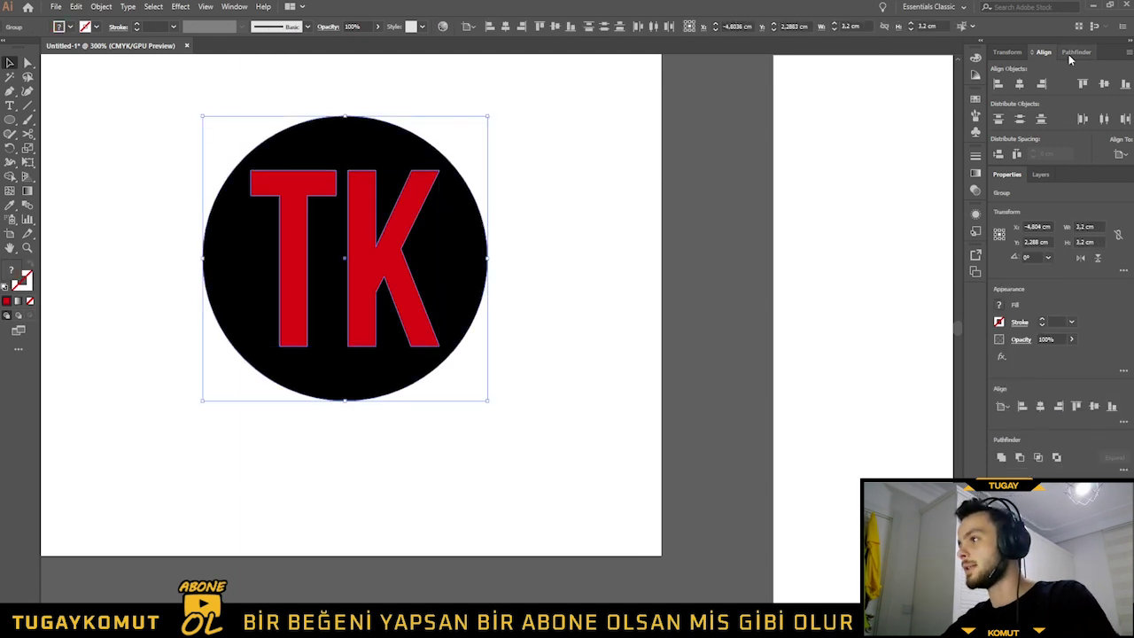
pyautogui.click(1068, 54)
pyautogui.click(1020, 83)
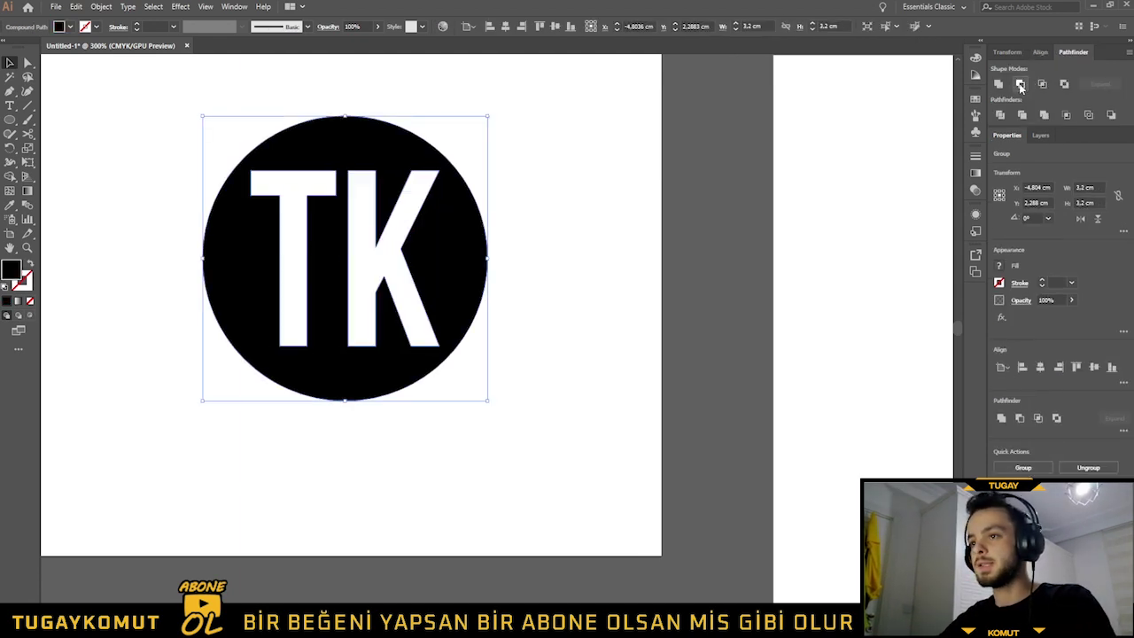
pyautogui.click(609, 239)
pyautogui.hotkey('ctrl', '-')
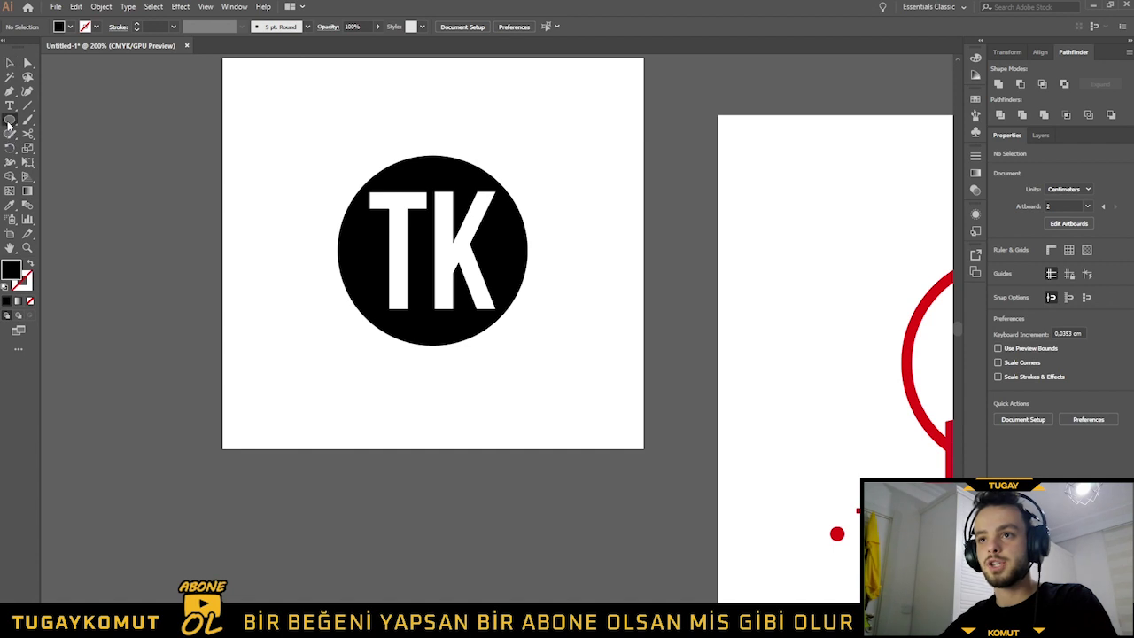
# - Draw a large temporary rectangle across the artboard and send it to the back
pyautogui.moveTo(9, 124); pyautogui.dragTo(67, 118)
pyautogui.moveTo(251, 106); pyautogui.dragTo(639, 404)
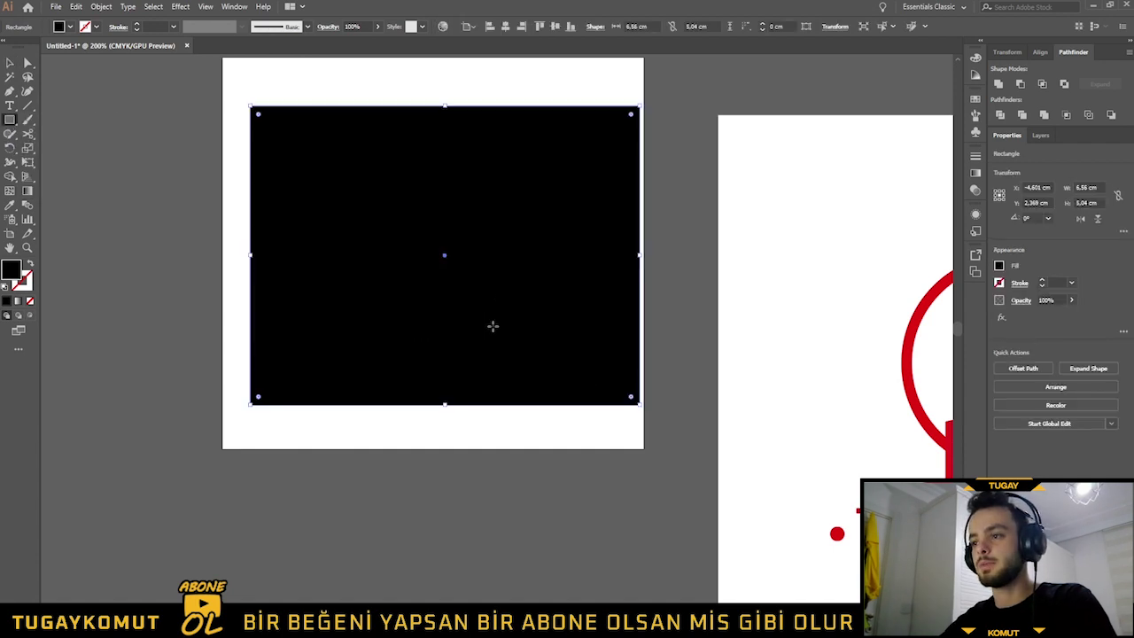
pyautogui.hscroll(-1, 500, 302)
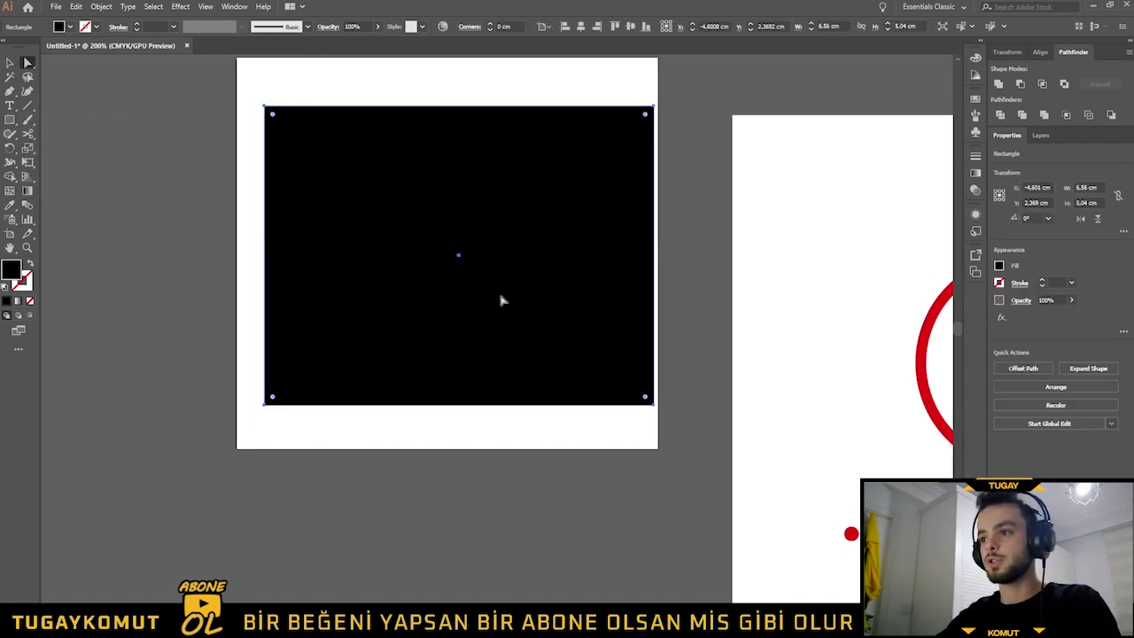
pyautogui.press('v')
pyautogui.rightClick(500, 302)
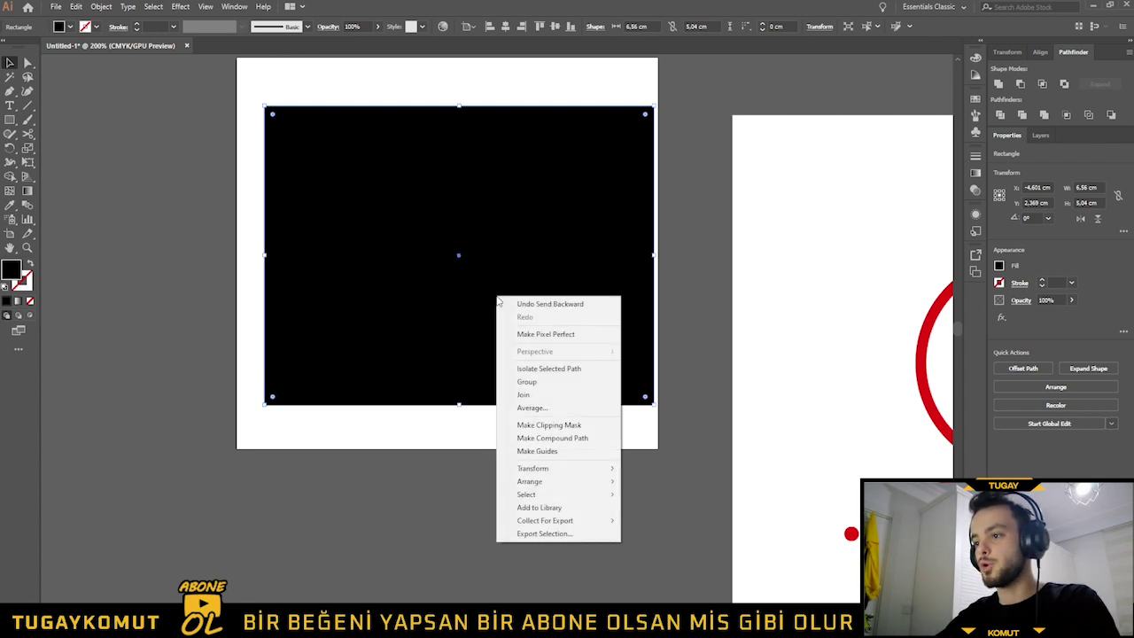
pyautogui.moveTo(558, 481)
pyautogui.click(665, 520)
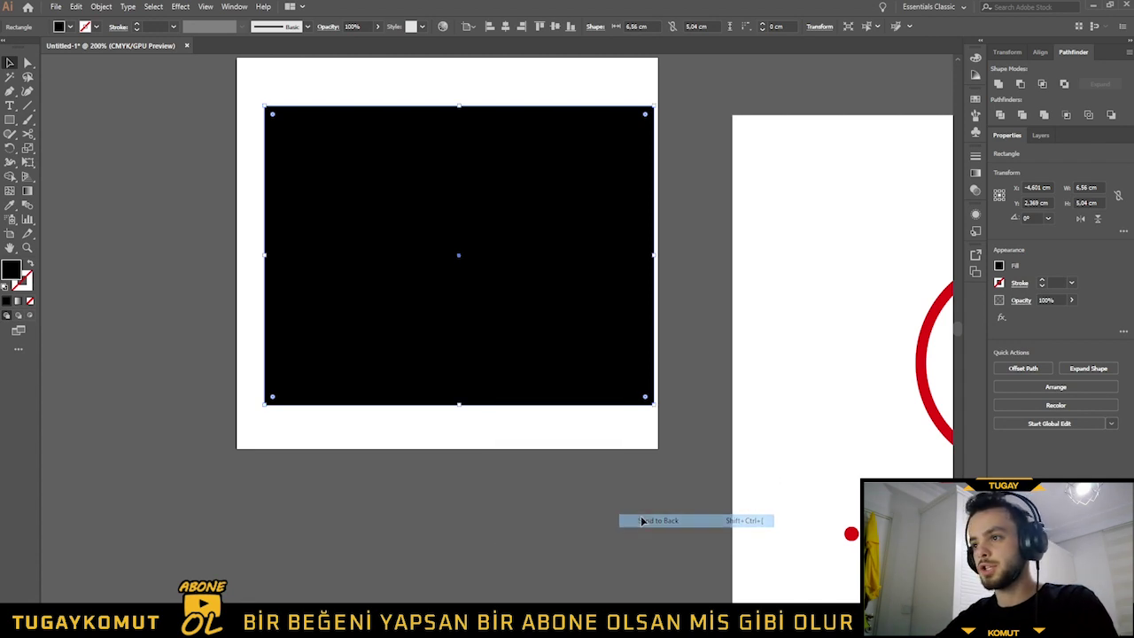
# - Fill the TK circle green, centre it, and delete the temporary rectangle
pyautogui.moveTo(502, 254); pyautogui.dragTo(511, 328)
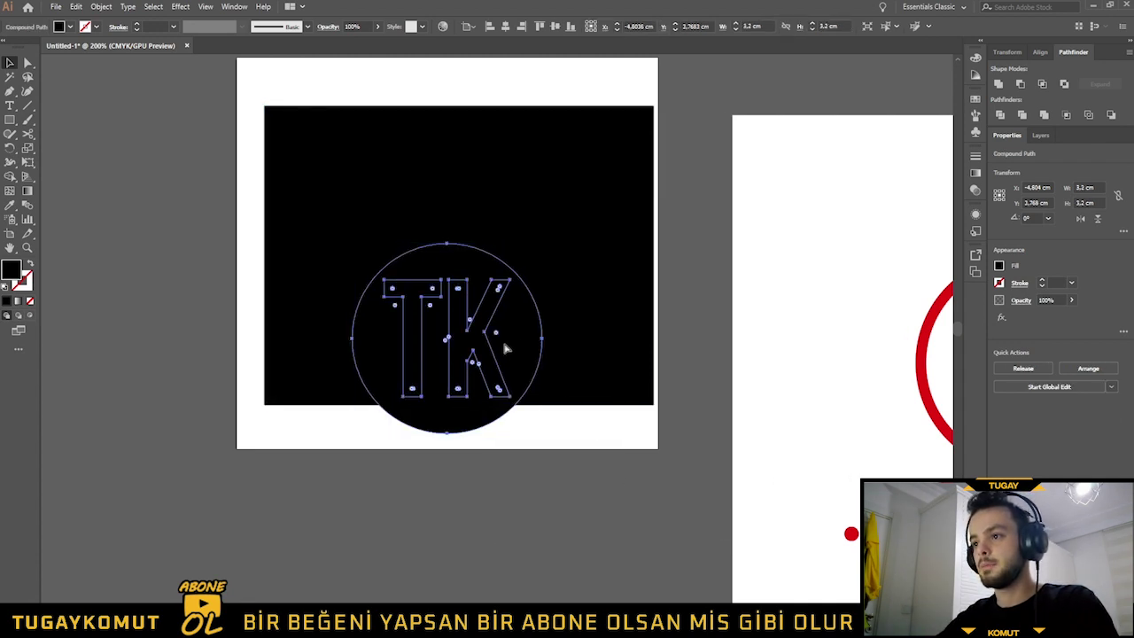
pyautogui.click(71, 27)
pyautogui.click(55, 53)
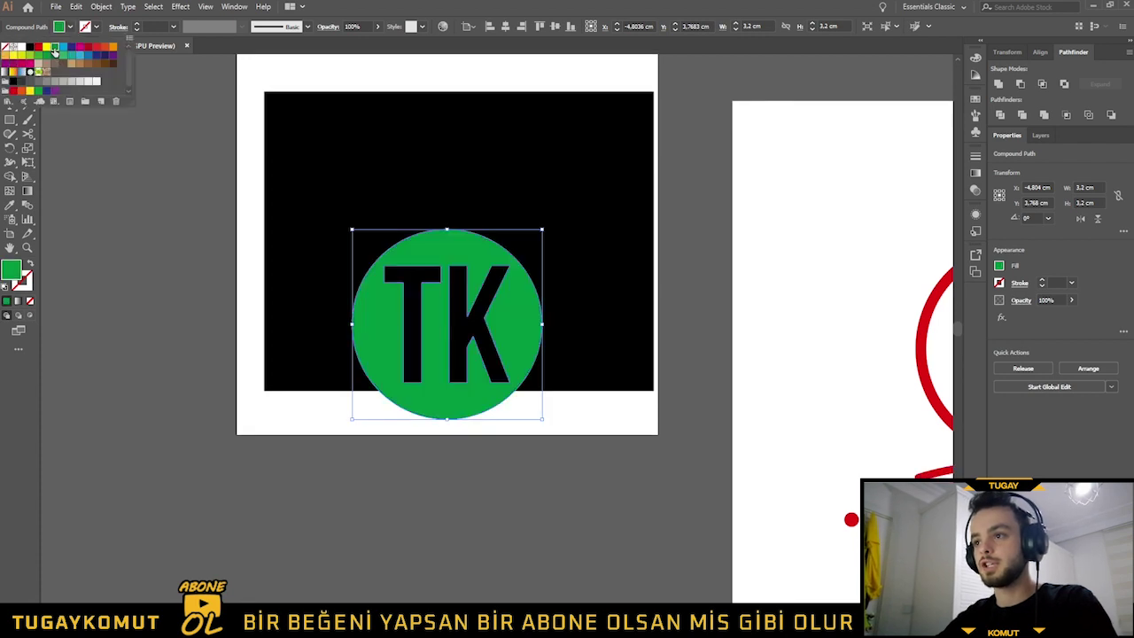
pyautogui.moveTo(507, 275); pyautogui.dragTo(506, 217)
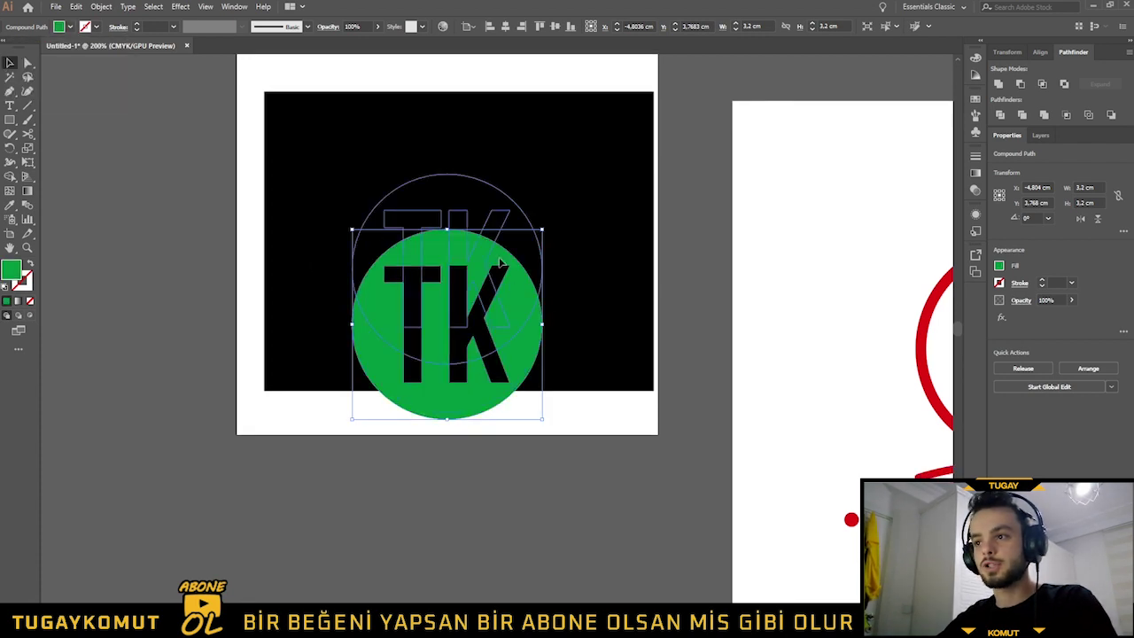
pyautogui.click(608, 282)
pyautogui.moveTo(592, 223); pyautogui.dragTo(603, 446)
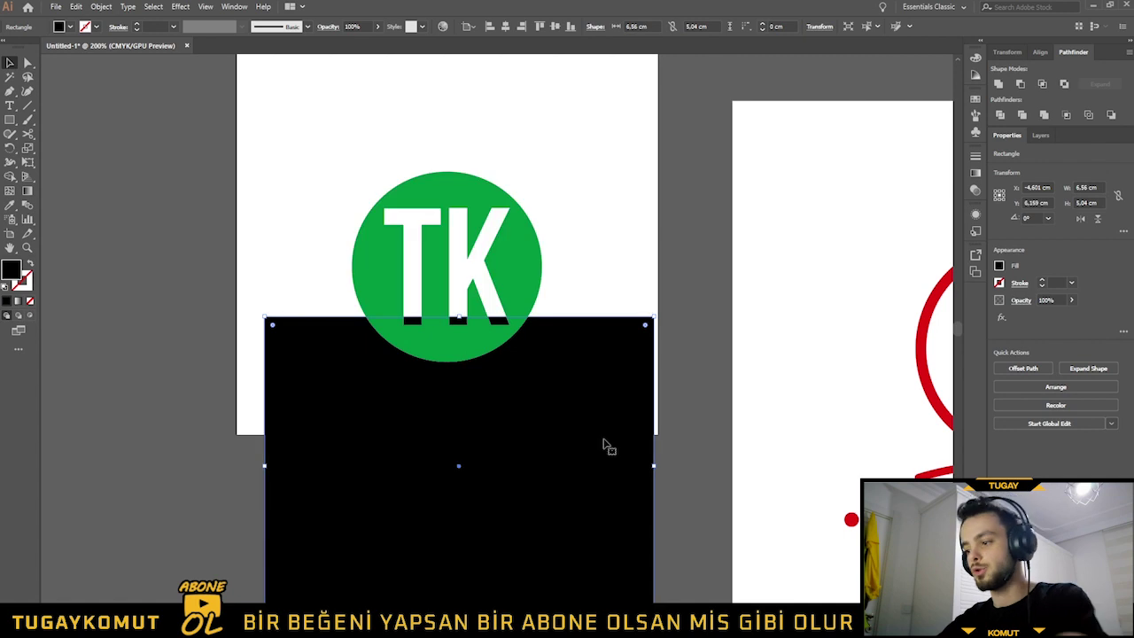
pyautogui.press('Delete')
# - Add tk text near the artboard top in the Poligon Black Link font
pyautogui.press('t')
pyautogui.click(569, 123)
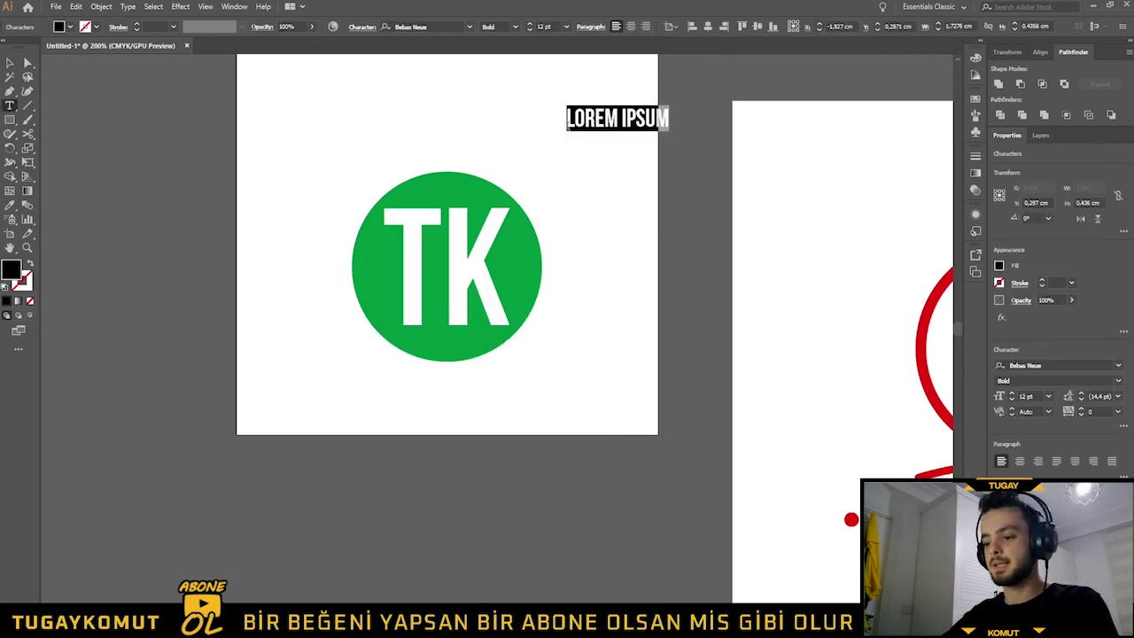
pyautogui.press('BackSpace')
pyautogui.hotkey('ctrl', 'a')
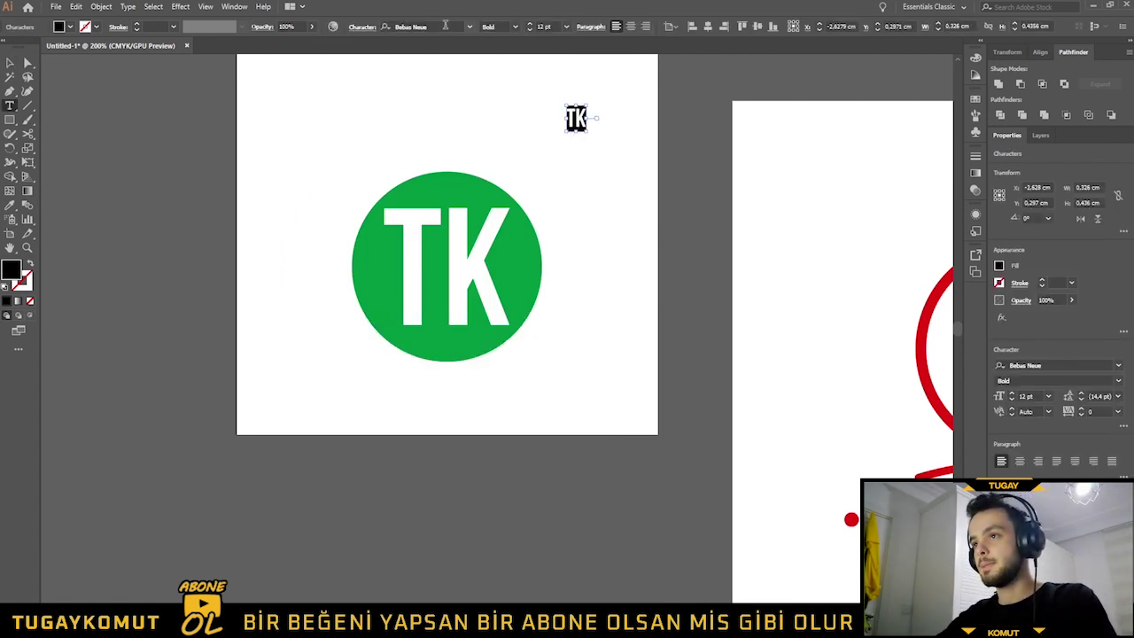
pyautogui.click(470, 28)
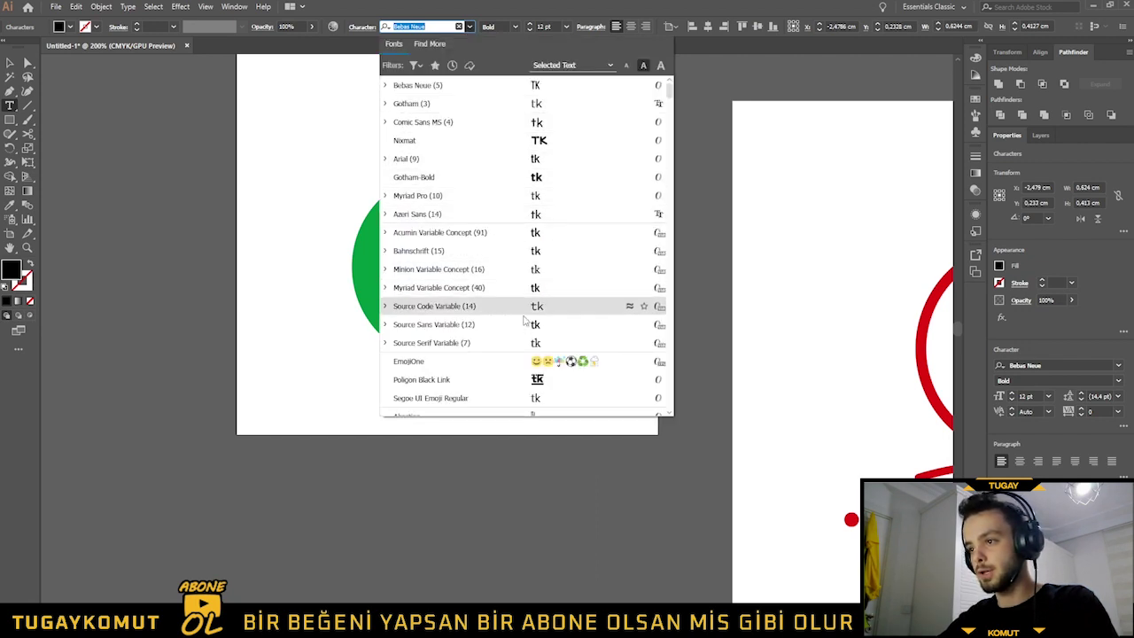
pyautogui.scroll(-2, 549, 310)
pyautogui.scroll(2, 611, 283)
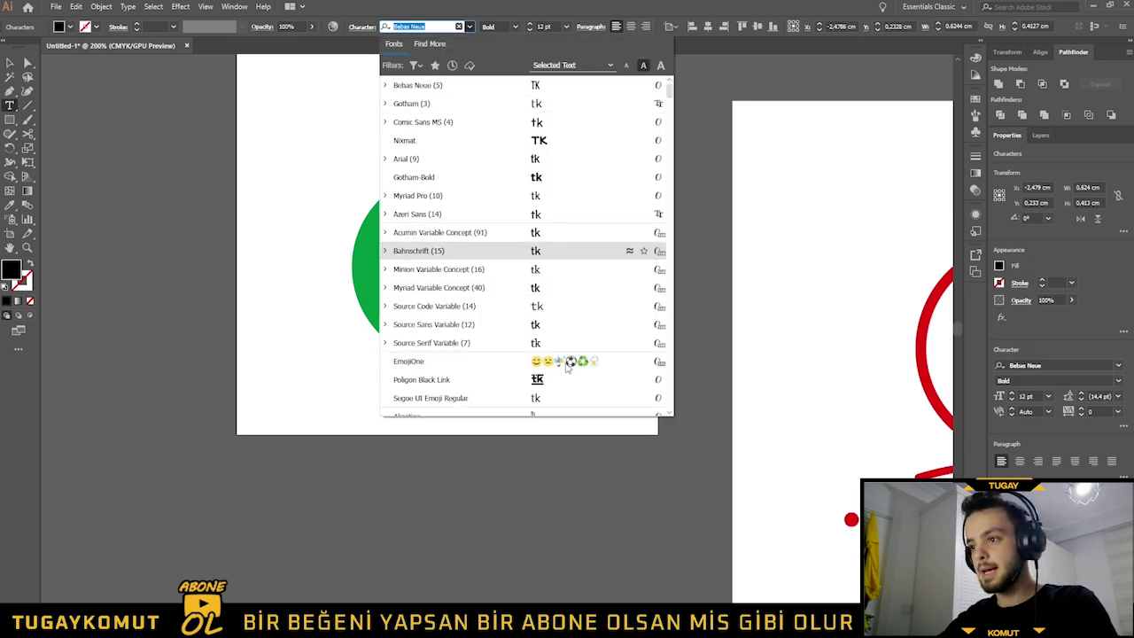
pyautogui.click(563, 379)
# - Enlarge the tk text above the circle and move the green circle lower
pyautogui.click(11, 61)
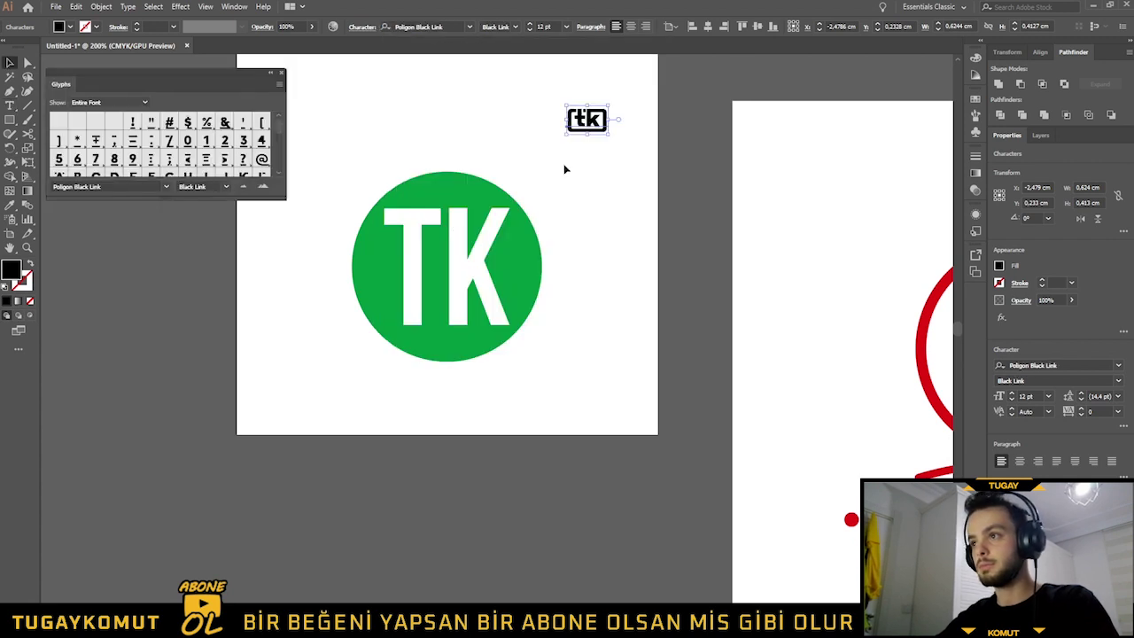
pyautogui.moveTo(608, 133)
pyautogui.mouseDown()
pyautogui.moveTo(660, 167)
pyautogui.moveTo(507, 146)
pyautogui.mouseUp()
pyautogui.moveTo(448, 266); pyautogui.dragTo(453, 384)
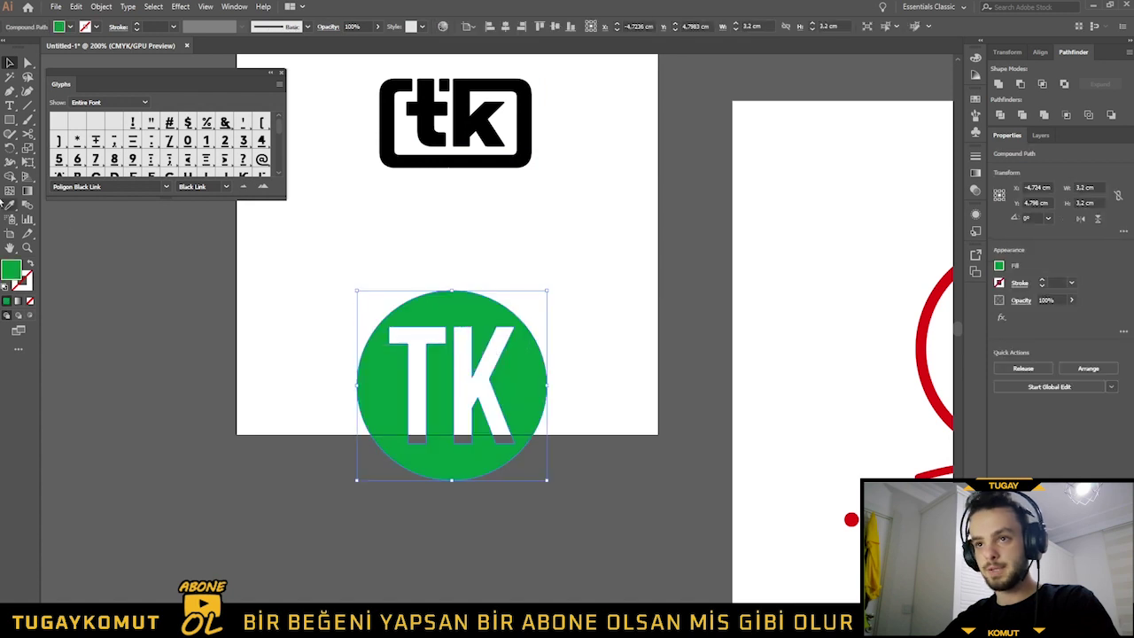
pyautogui.click(171, 259)
# - Close the Glyphs panel and draw a green rectangle below the tk logo
pyautogui.click(282, 74)
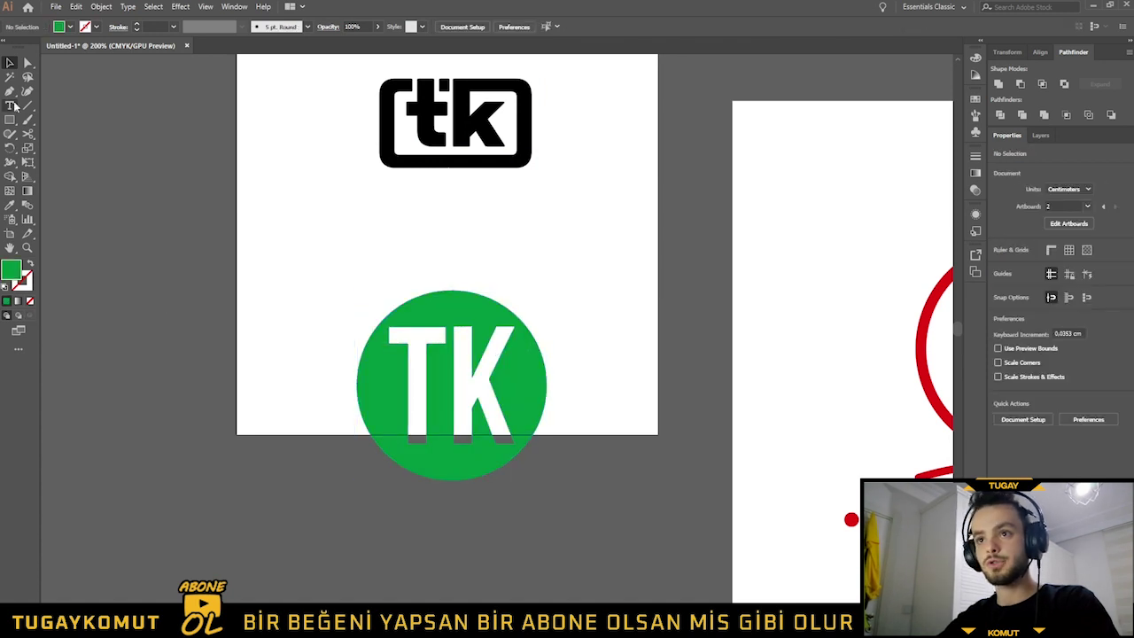
pyautogui.click(10, 119)
pyautogui.moveTo(301, 185); pyautogui.dragTo(549, 335)
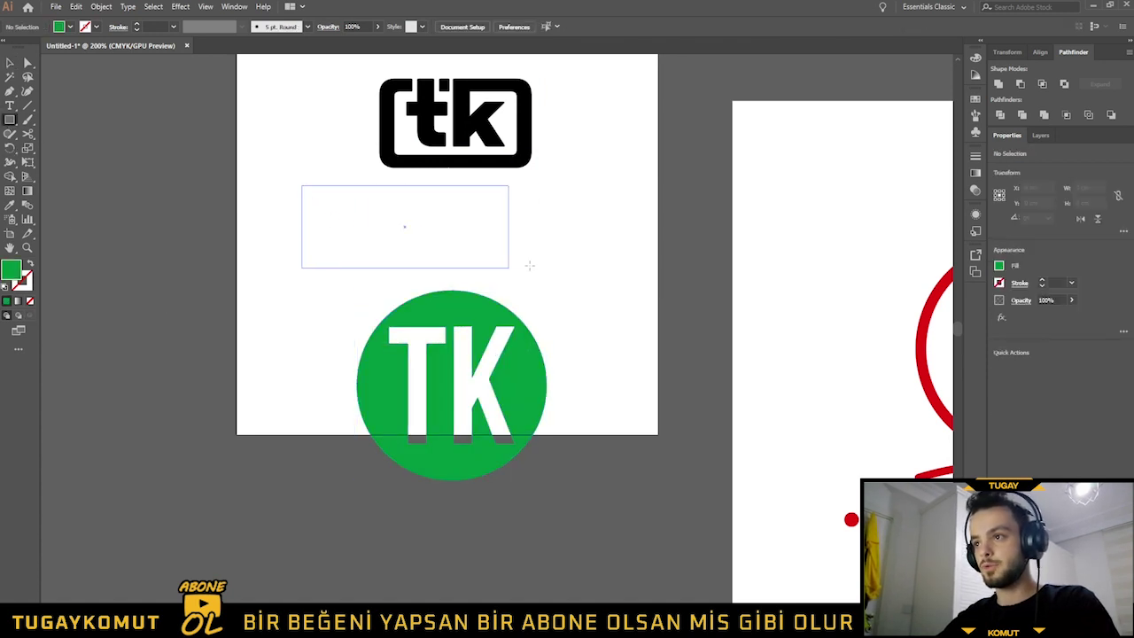
pyautogui.moveTo(608, 306); pyautogui.dragTo(608, 307)
pyautogui.click(519, 377)
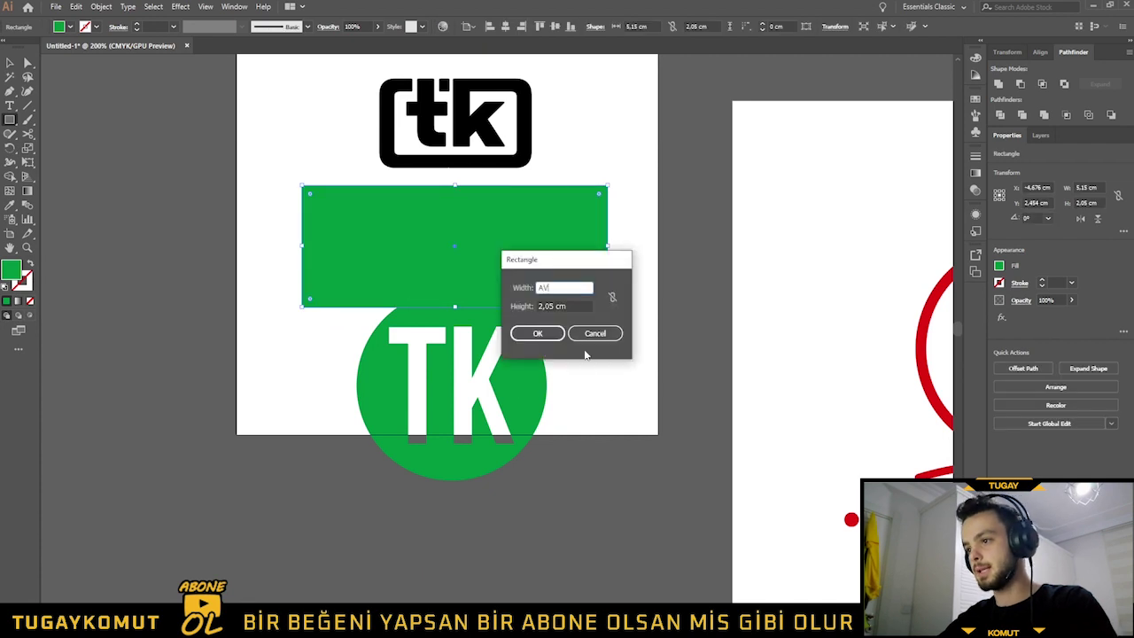
pyautogui.click(590, 338)
pyautogui.press('v')
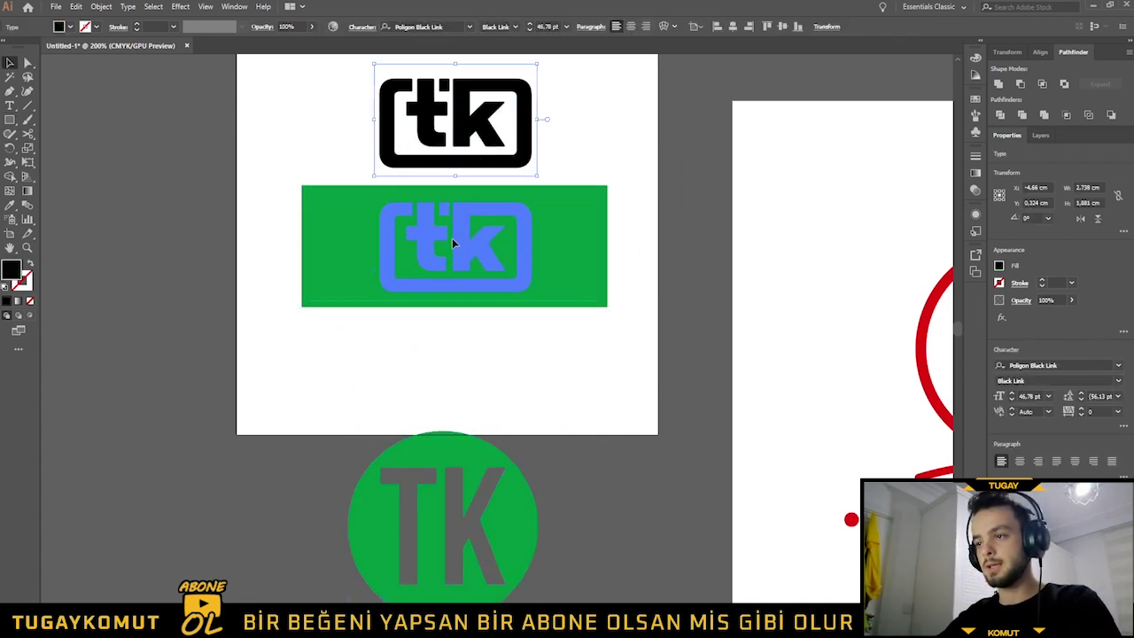
# - Move the tk logo onto the rectangle; the first Minus Front attempt gives no result
pyautogui.moveTo(443, 246); pyautogui.dragTo(457, 245)
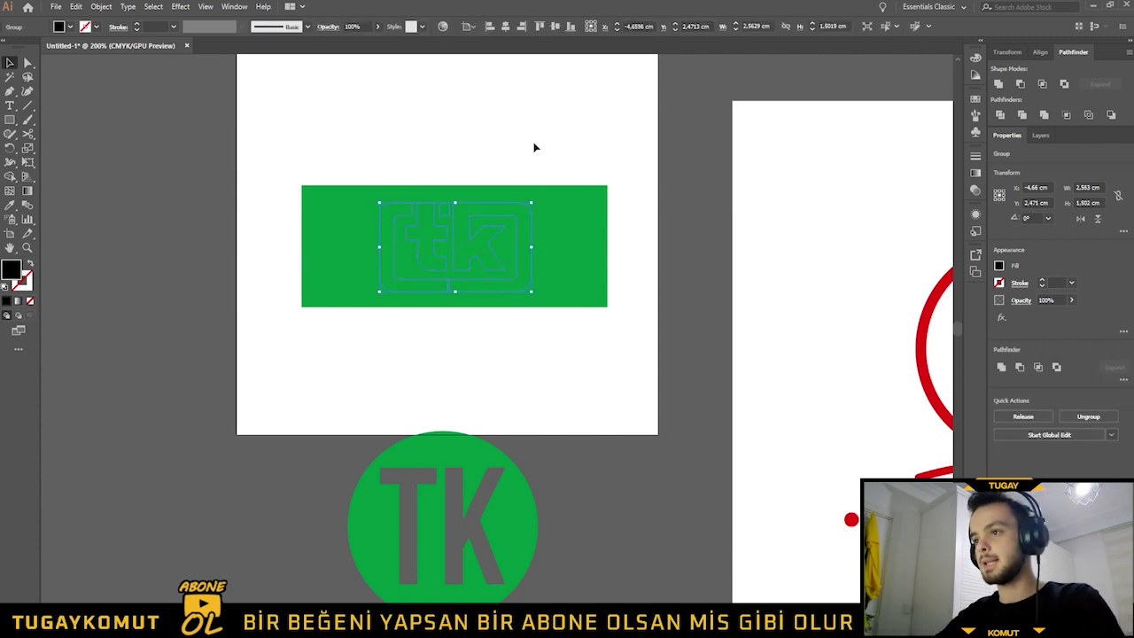
pyautogui.click(1021, 90)
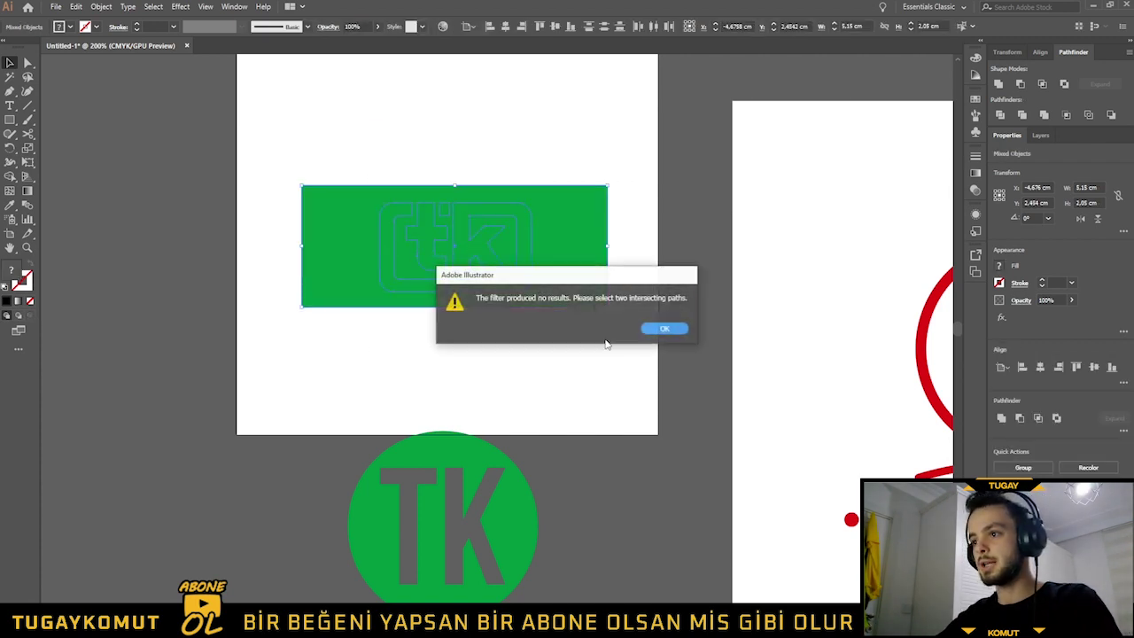
pyautogui.click(664, 329)
pyautogui.click(99, 7)
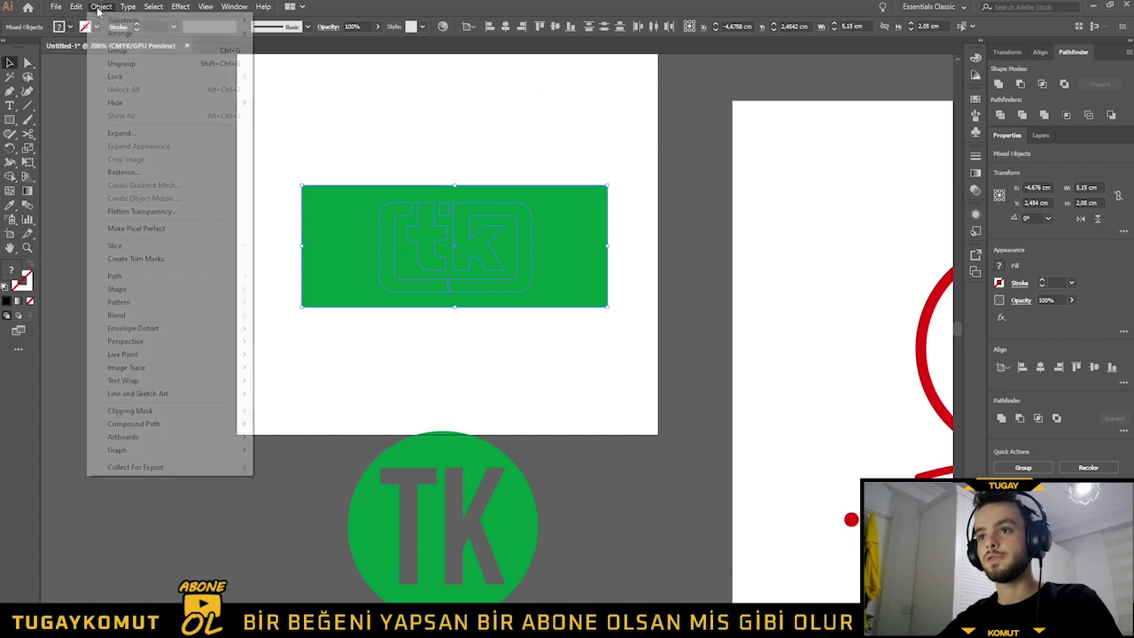
pyautogui.hotkey('ctrl', 'shift', 'm')
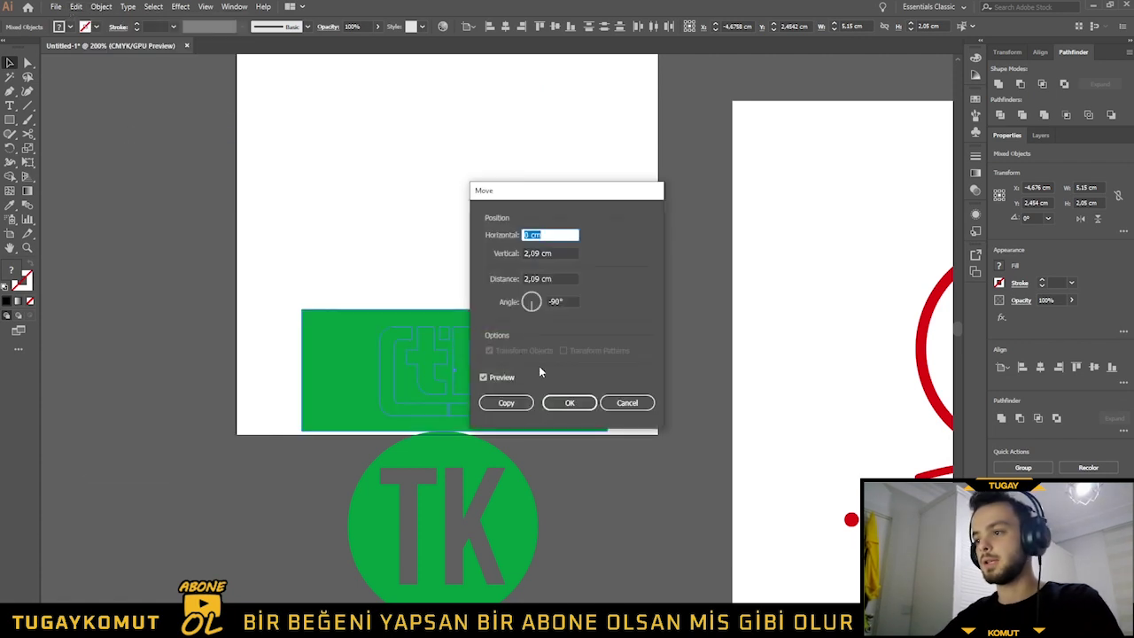
pyautogui.click(626, 403)
# - Bring tk to the front, expand it, and knock it out with Minus Front
pyautogui.rightClick(495, 254)
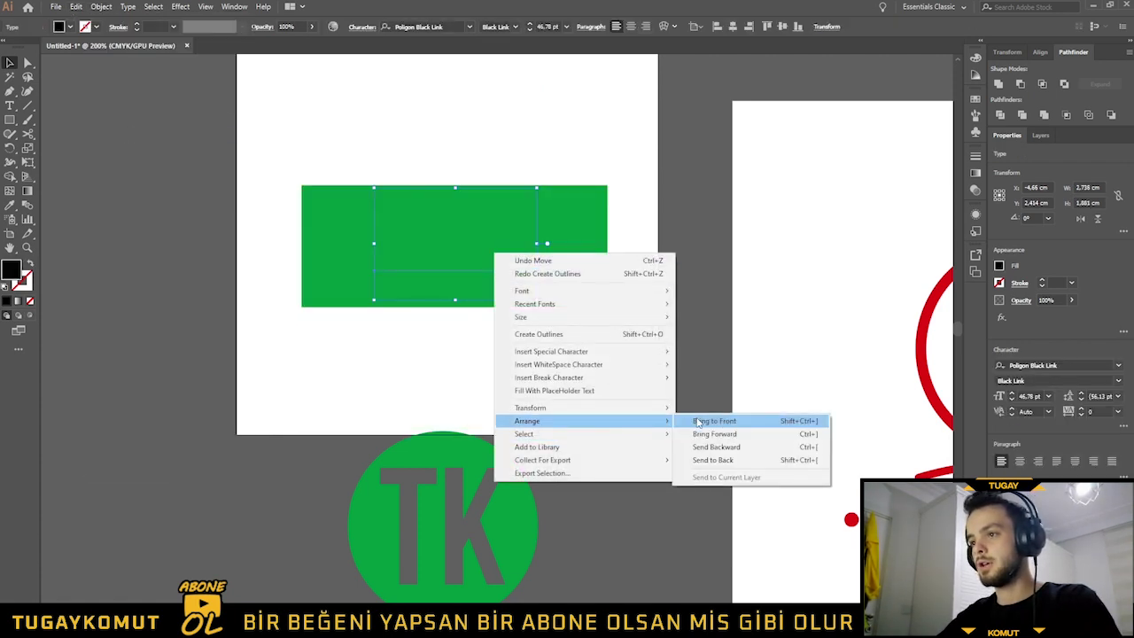
pyautogui.click(698, 422)
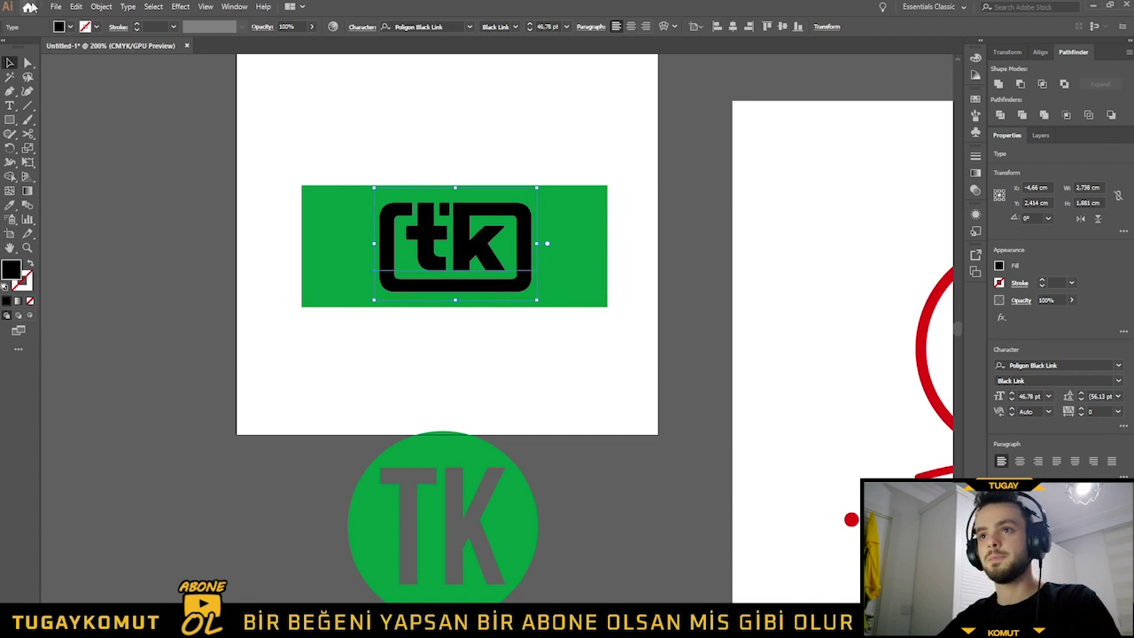
pyautogui.click(101, 7)
pyautogui.click(114, 130)
pyautogui.press('Return')
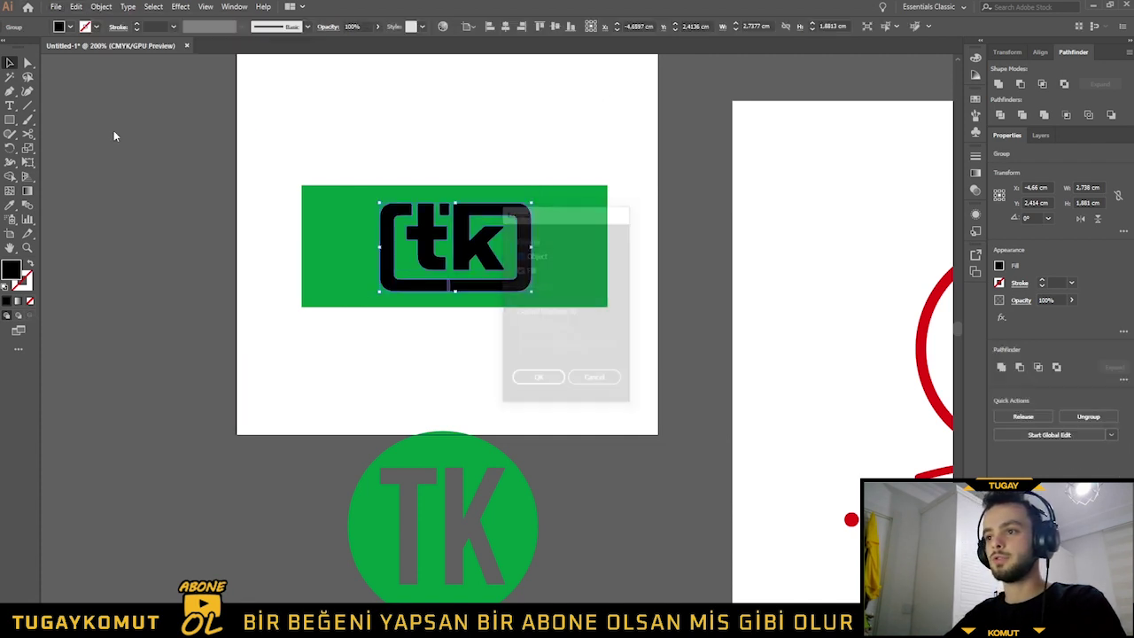
pyautogui.click(1021, 85)
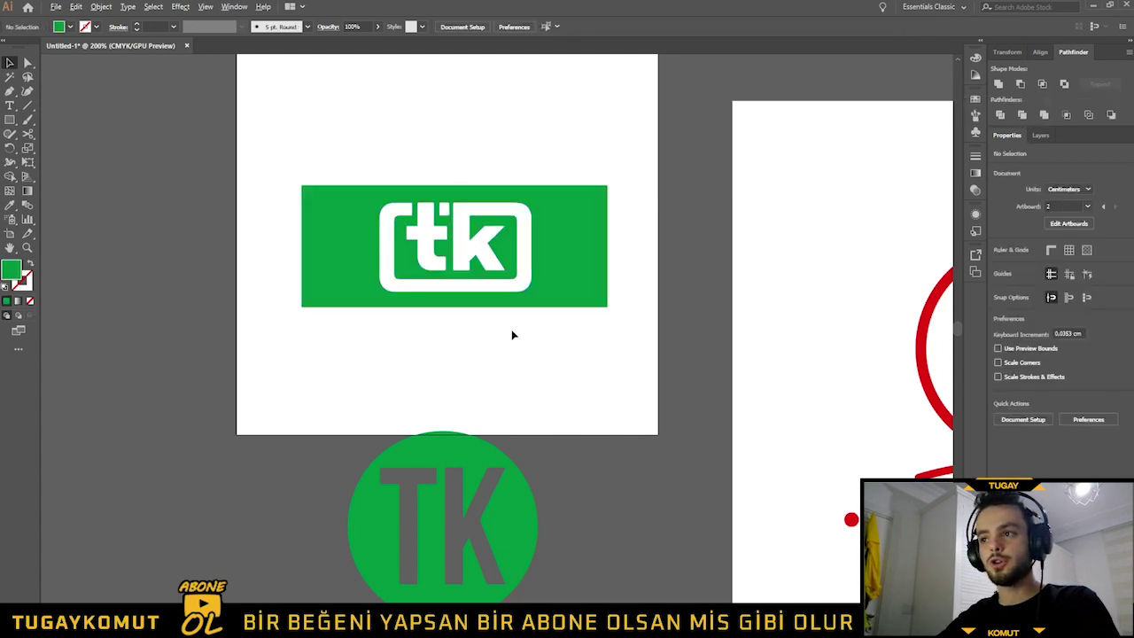
pyautogui.keyDown('alt'); pyautogui.scroll(-1, 512, 335); pyautogui.keyUp('alt')
# - Delete the green TK circle, leaving the TUGAY KOMUT SOFTWARE caption under the tk banner
pyautogui.moveTo(532, 388); pyautogui.dragTo(321, 545)
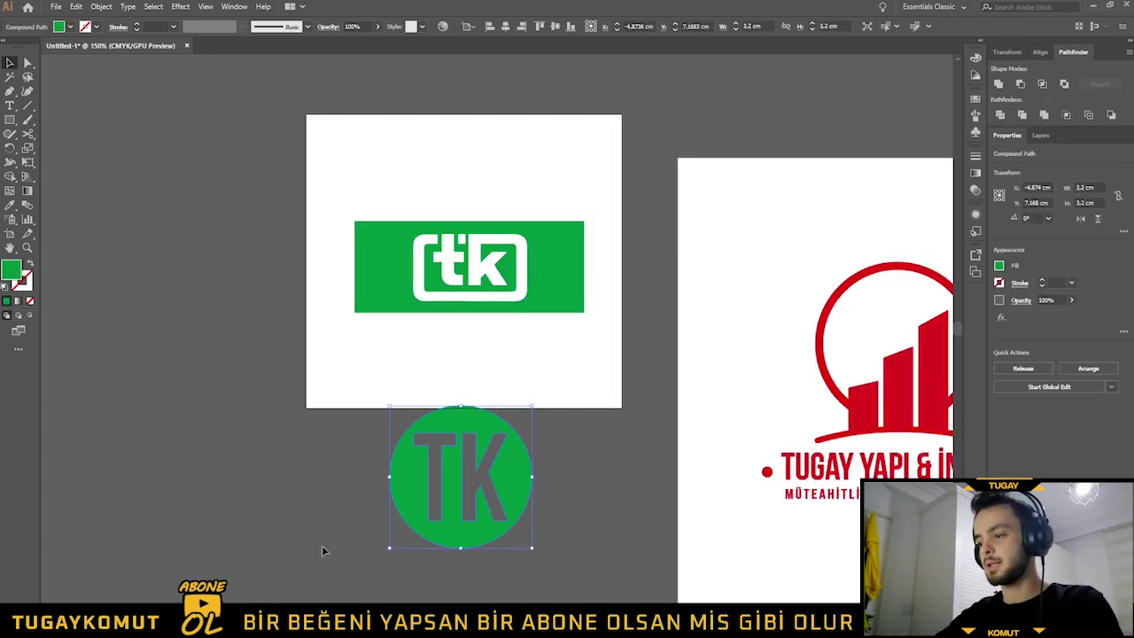
pyautogui.press('Delete')
pyautogui.click(378, 295)
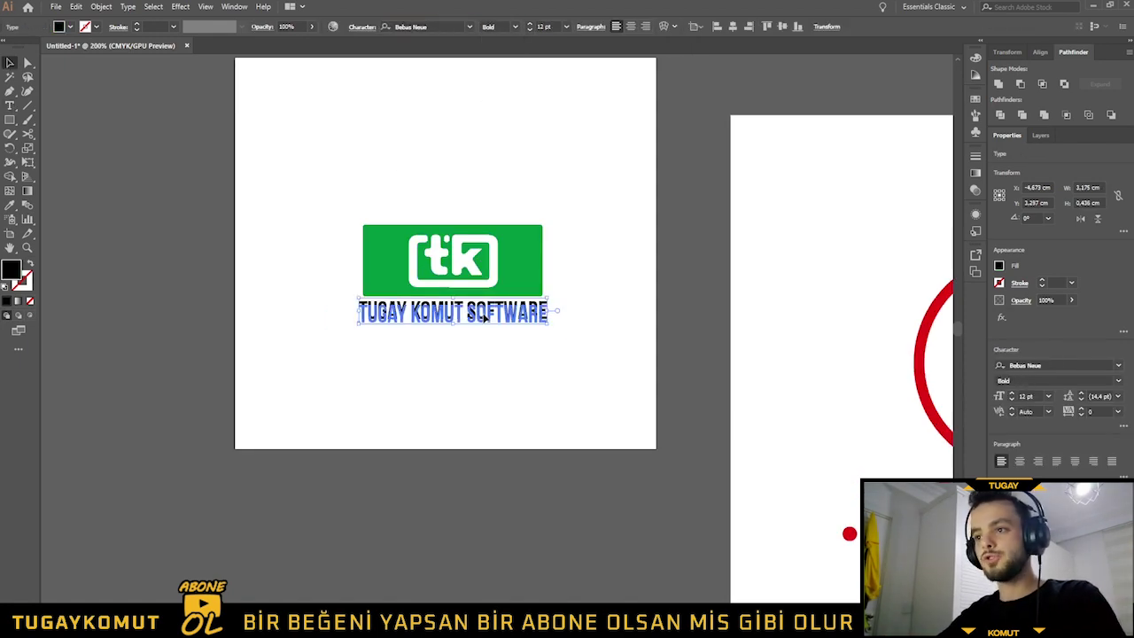
pyautogui.click(550, 367)
pyautogui.keyDown('alt'); pyautogui.scroll(-1, 567, 355); pyautogui.keyUp('alt')
pyautogui.keyDown('alt'); pyautogui.scroll(2, 480, 258); pyautogui.keyUp('alt')
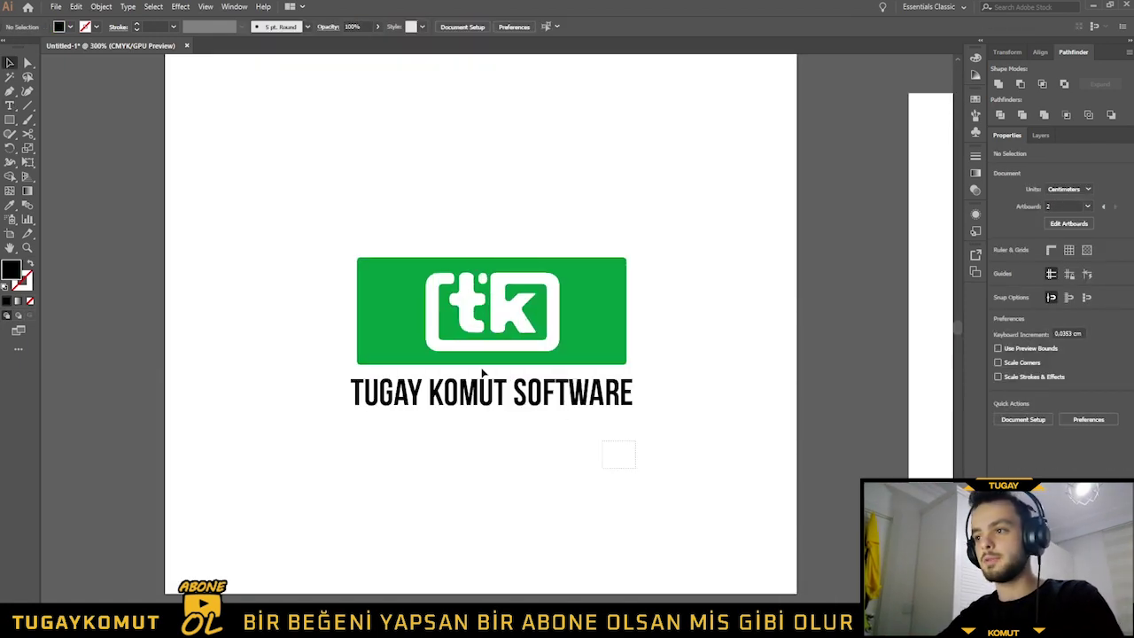
# - Scale up the green tk banner and its TUGAY KOMUT SOFTWARE caption proportionally
pyautogui.moveTo(633, 412); pyautogui.dragTo(752, 474)
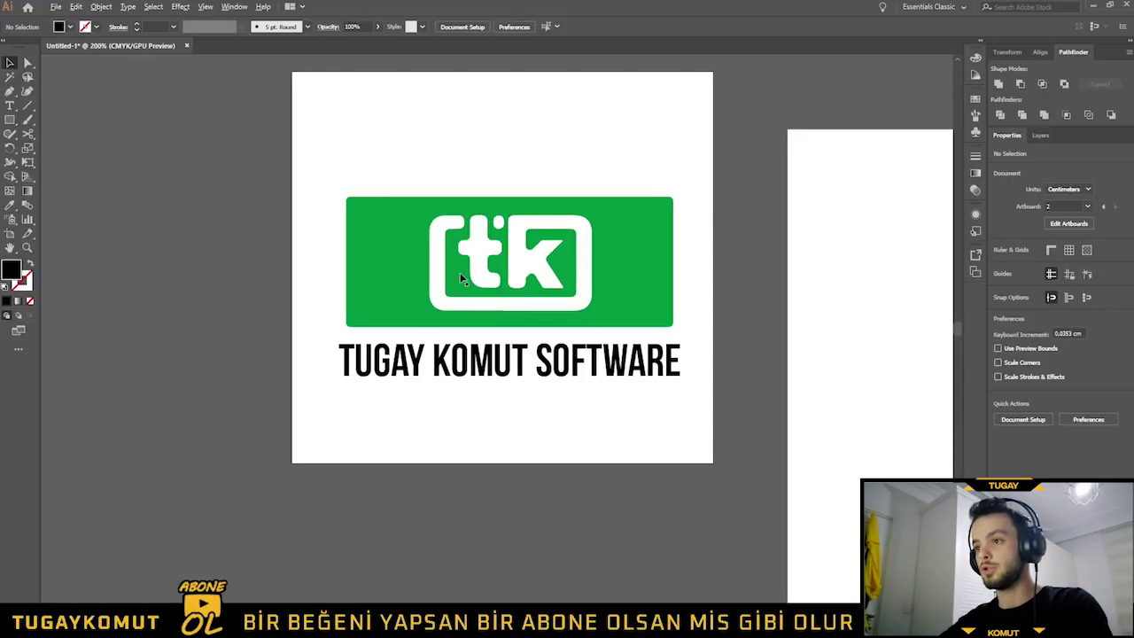
# - Delete the green tk logo and caption, leaving the red TUGAY YAPI & İNŞAAT emblem
pyautogui.scroll(2, 459, 272)
pyautogui.scroll(-2, 123, 239)
pyautogui.scroll(-2, 123, 246)
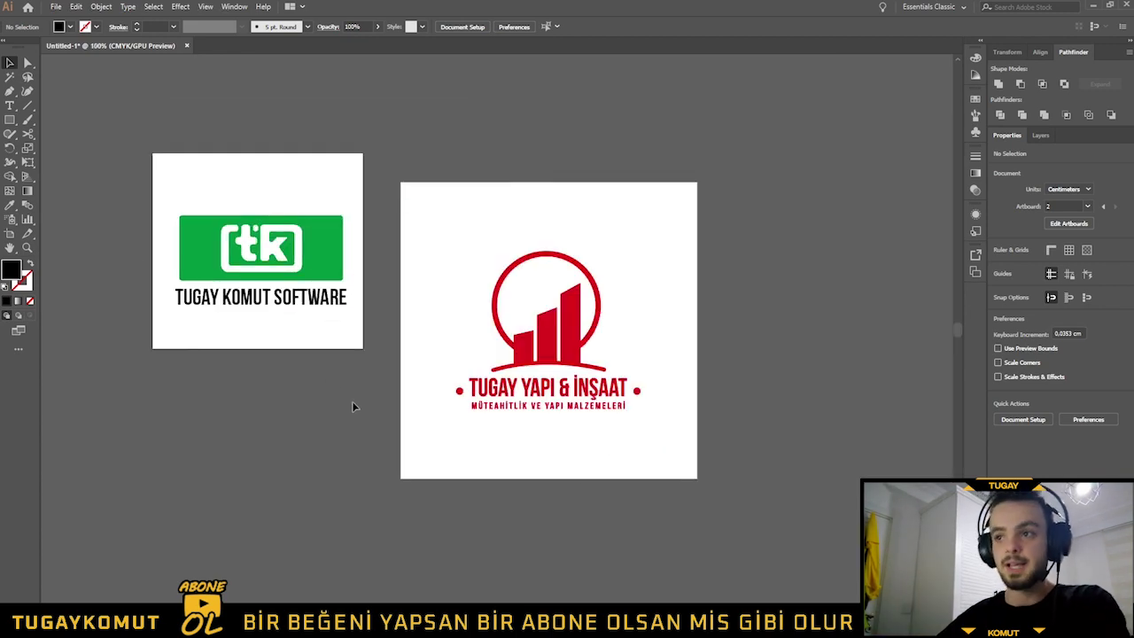
pyautogui.press('Delete')
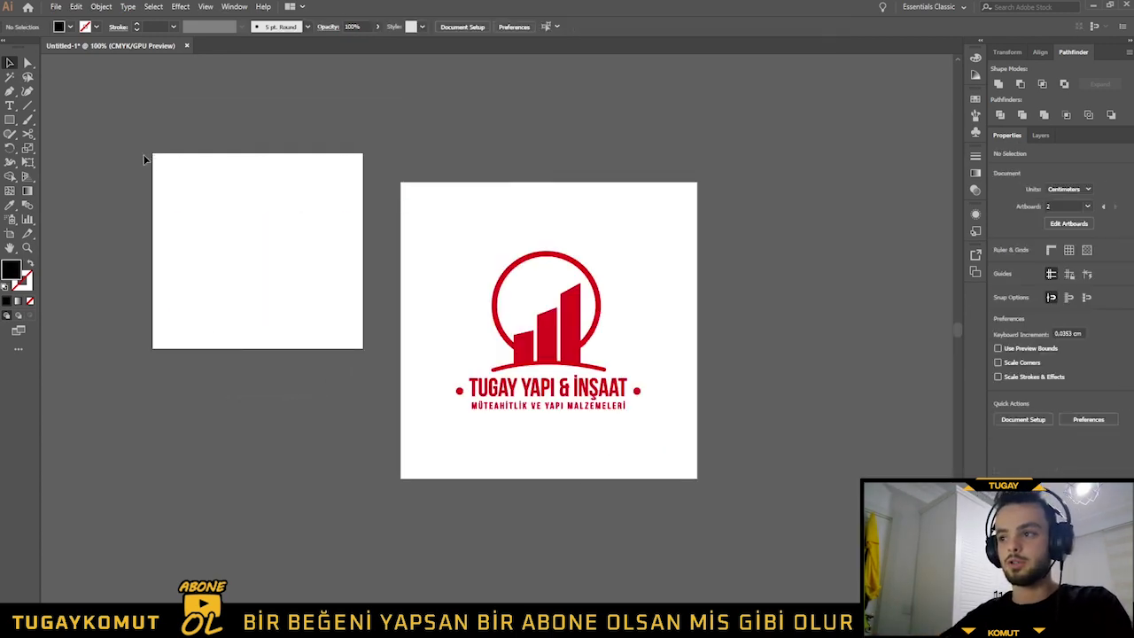
pyautogui.scroll(1, 656, 341)
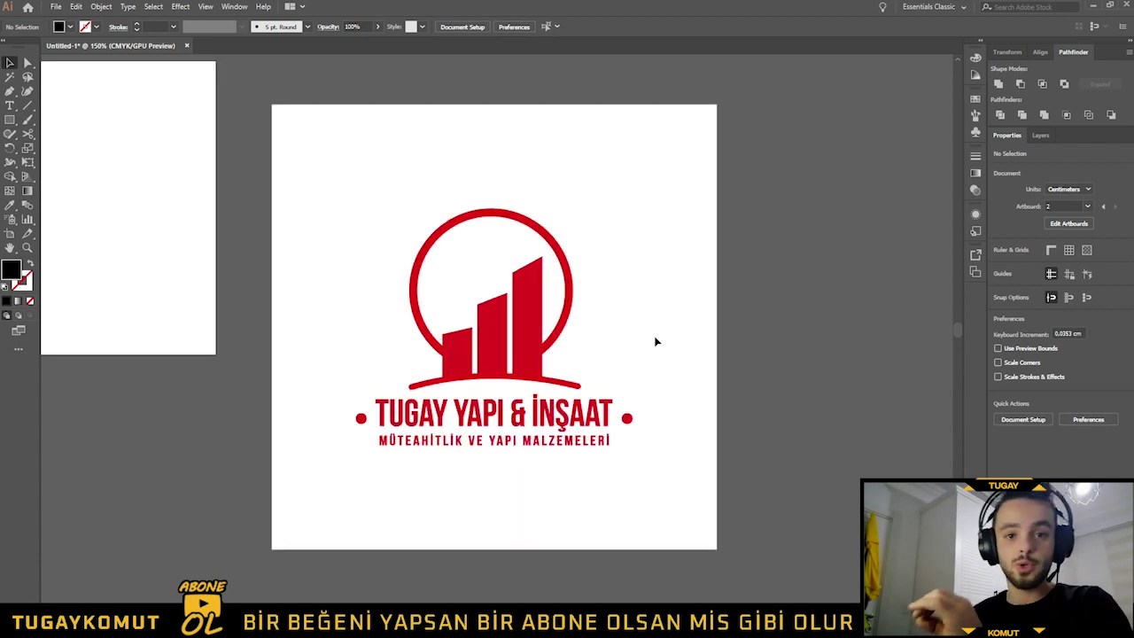